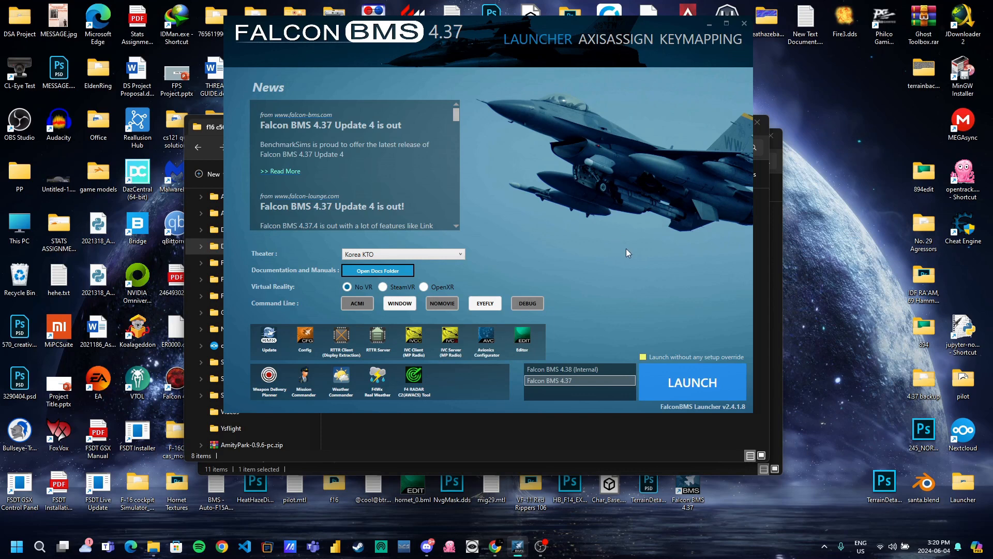
# Launch the Falcon BMS Editor and bring up the f16 c50 folder containing the aircraft's source texture files
pyautogui.click(521, 343)
pyautogui.click(777, 234)
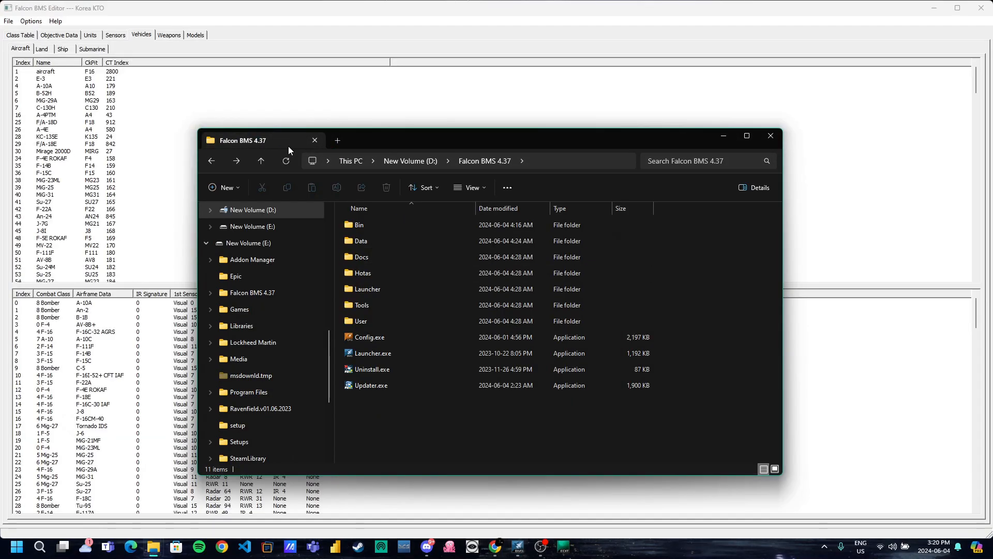
pyautogui.moveTo(153, 546)
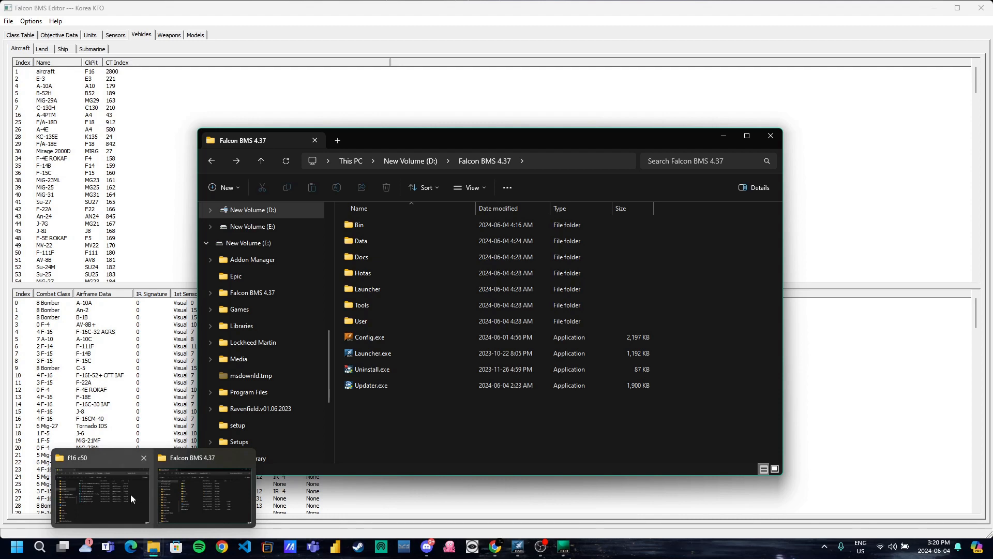
pyautogui.click(130, 494)
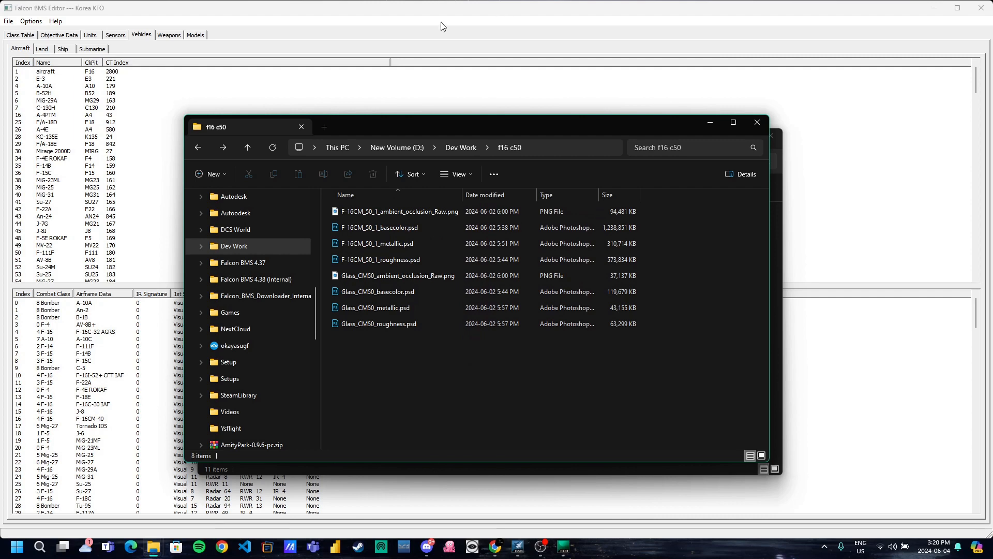
# In the Falcon BMS Editor, sort the aircraft list by name and open the F-16CM-50 vehicle data details
pyautogui.click(289, 16)
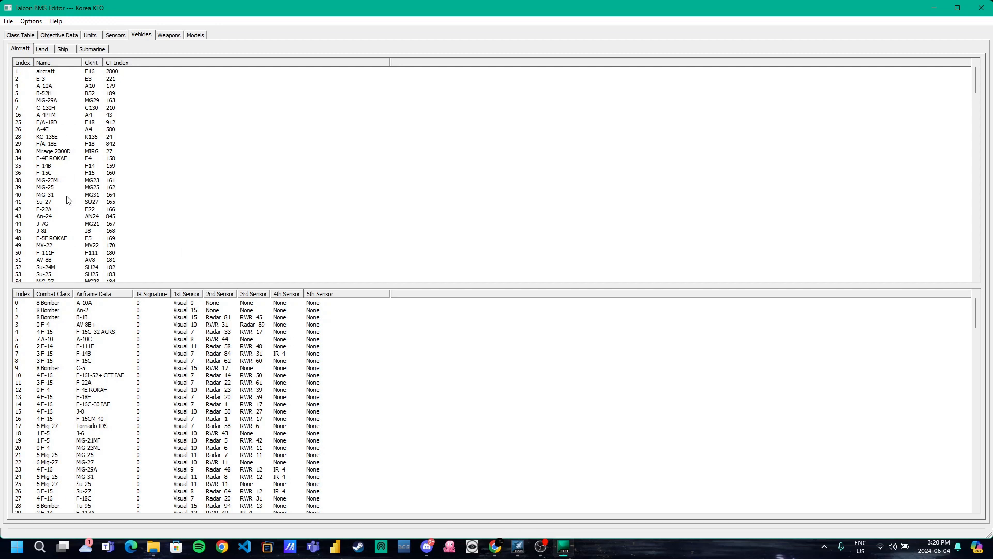
pyautogui.click(61, 64)
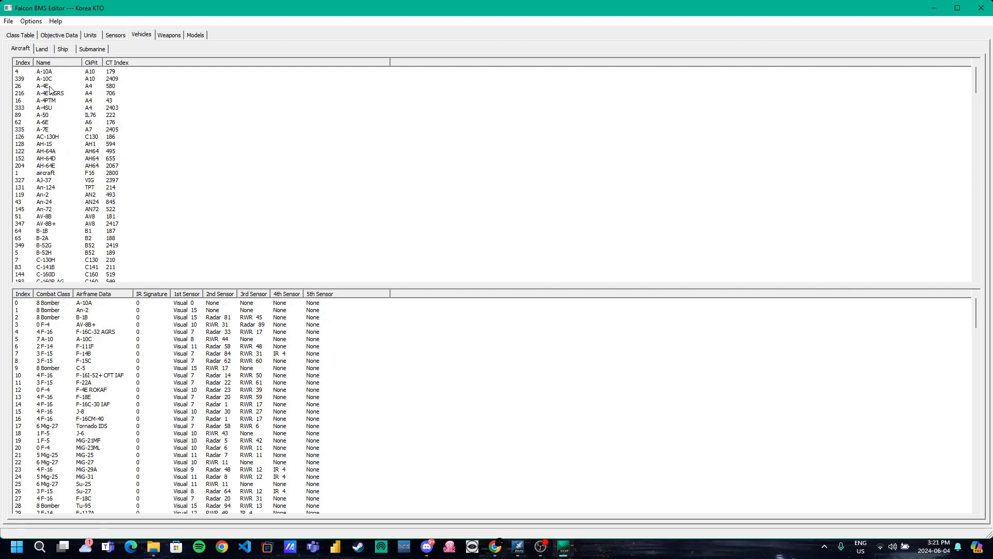
pyautogui.scroll(-15, 50, 135)
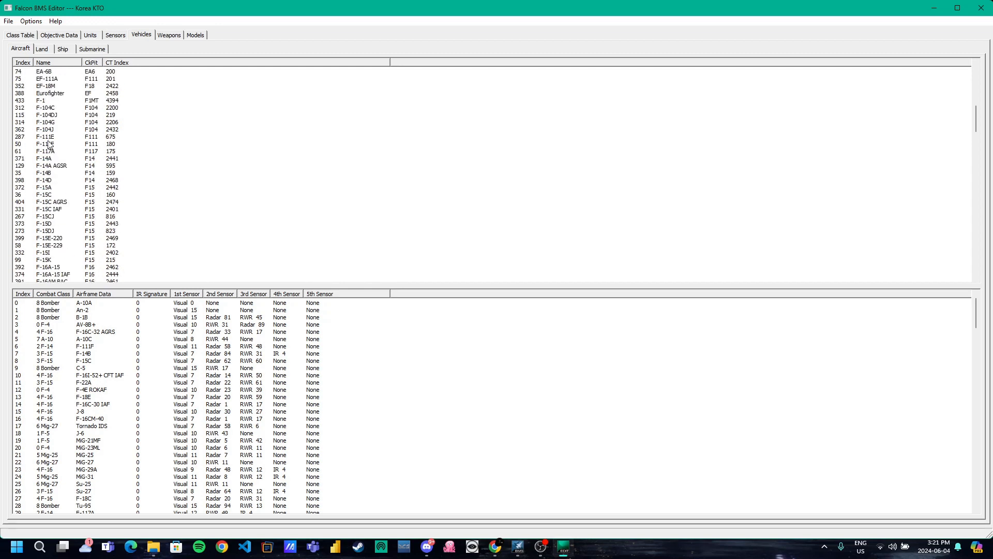
pyautogui.scroll(-5, 50, 146)
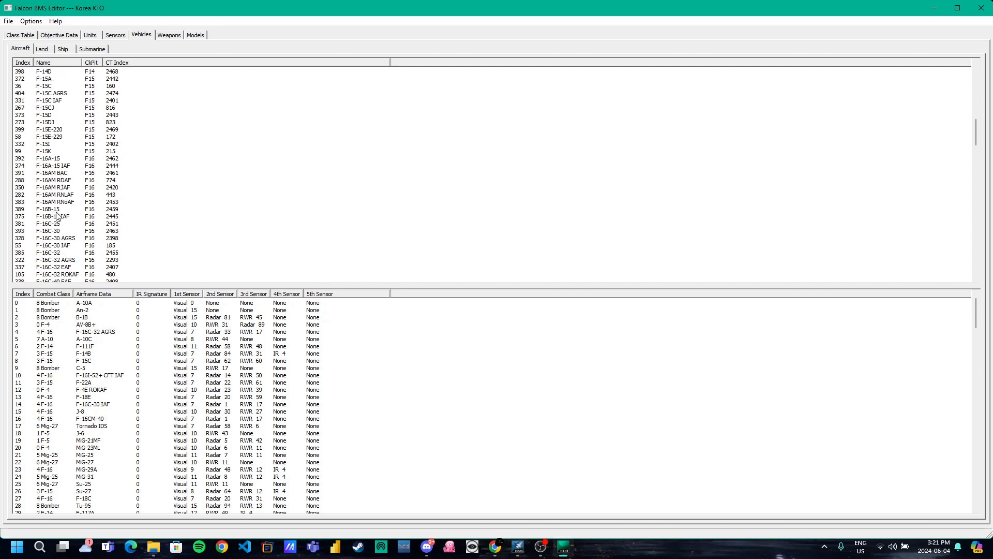
pyautogui.scroll(-4, 59, 232)
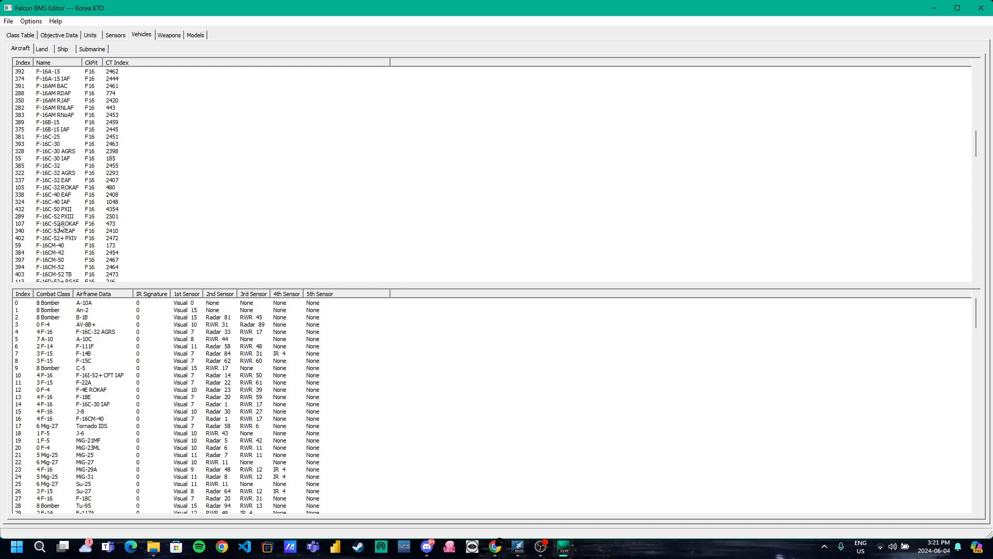
pyautogui.doubleClick(56, 260)
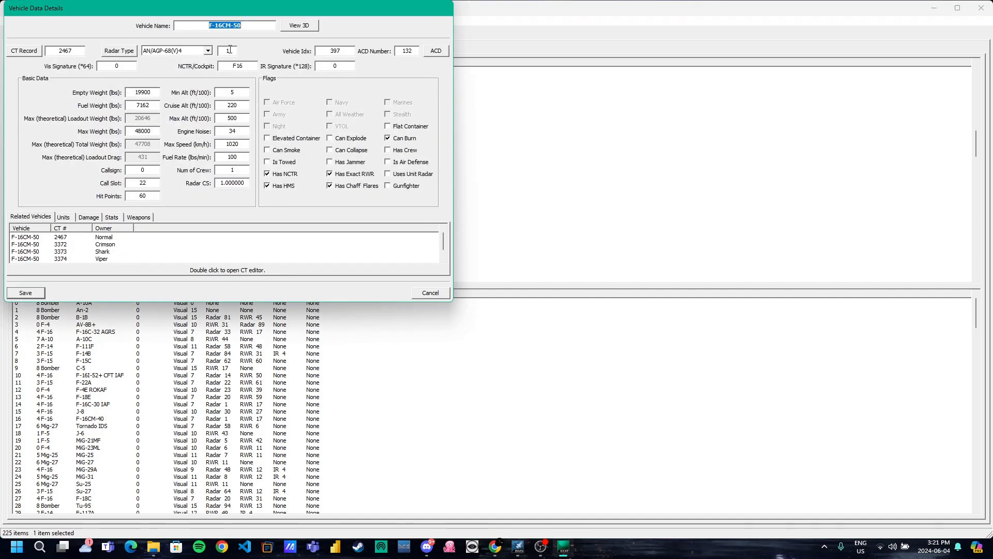
pyautogui.moveTo(79, 7); pyautogui.dragTo(308, 130)
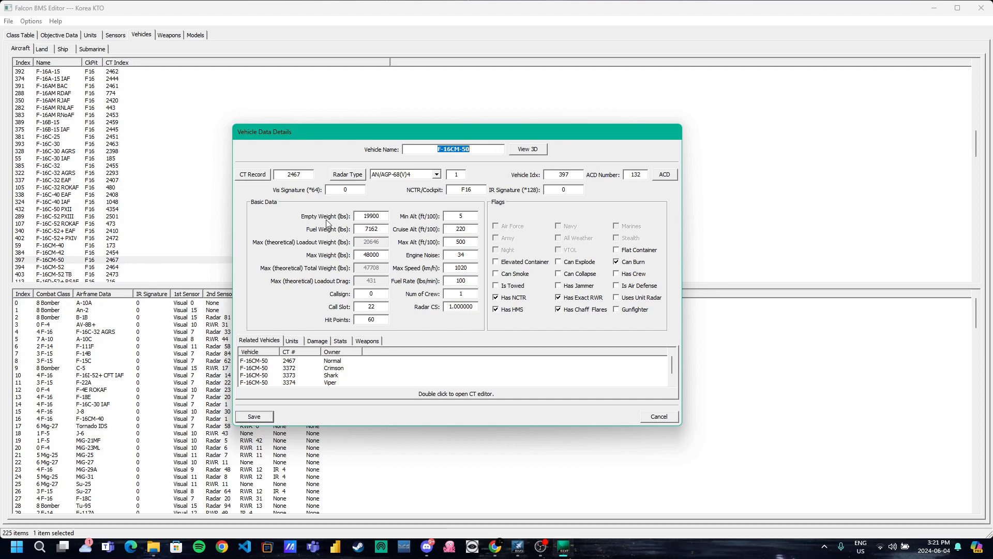
# Open the F-16CM-50 in the 3D model viewer and examine the aircraft, its parent number and its material list
pyautogui.click(526, 149)
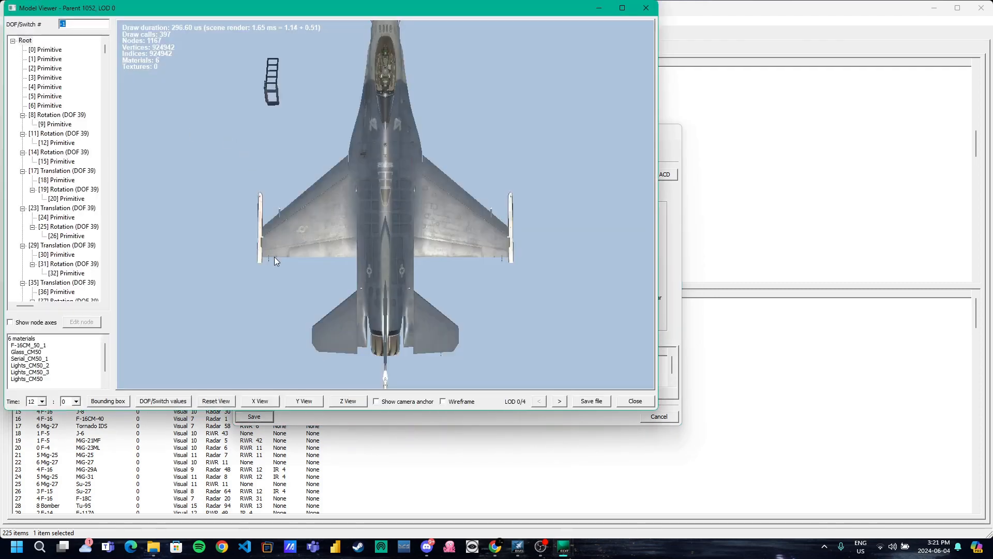
pyautogui.scroll(3, 274, 257)
pyautogui.scroll(-3, 250, 282)
pyautogui.scroll(1, 249, 282)
pyautogui.moveTo(278, 266)
pyautogui.mouseDown()
pyautogui.moveTo(283, 259)
pyautogui.moveTo(277, 265)
pyautogui.mouseUp()
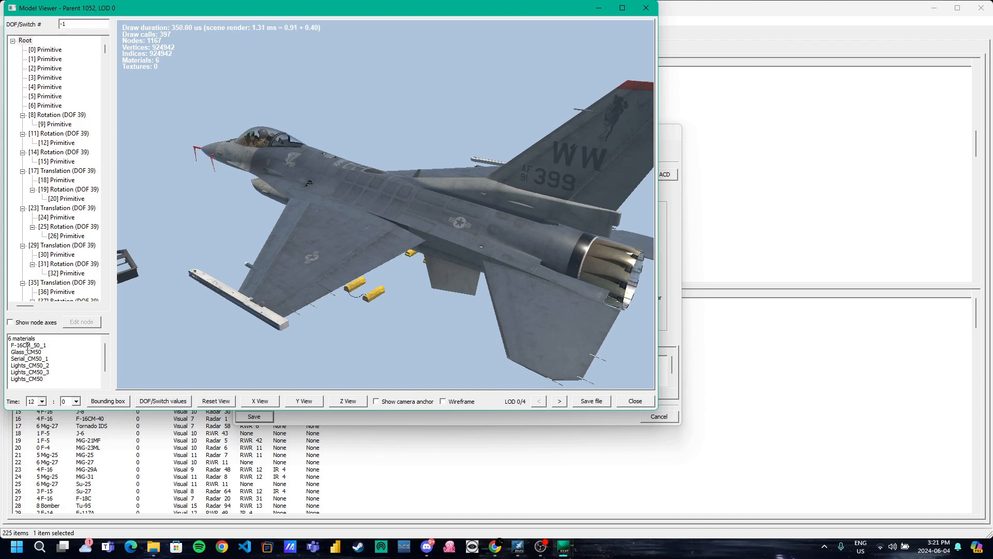
pyautogui.moveTo(49, 346); pyautogui.dragTo(16, 345)
pyautogui.doubleClick(42, 353)
pyautogui.click(113, 345)
# Switch to File Explorer and browse from the Falcon BMS 4.37 folder to Data\TerrData\Objects\Models
pyautogui.moveTo(150, 552)
pyautogui.click(178, 493)
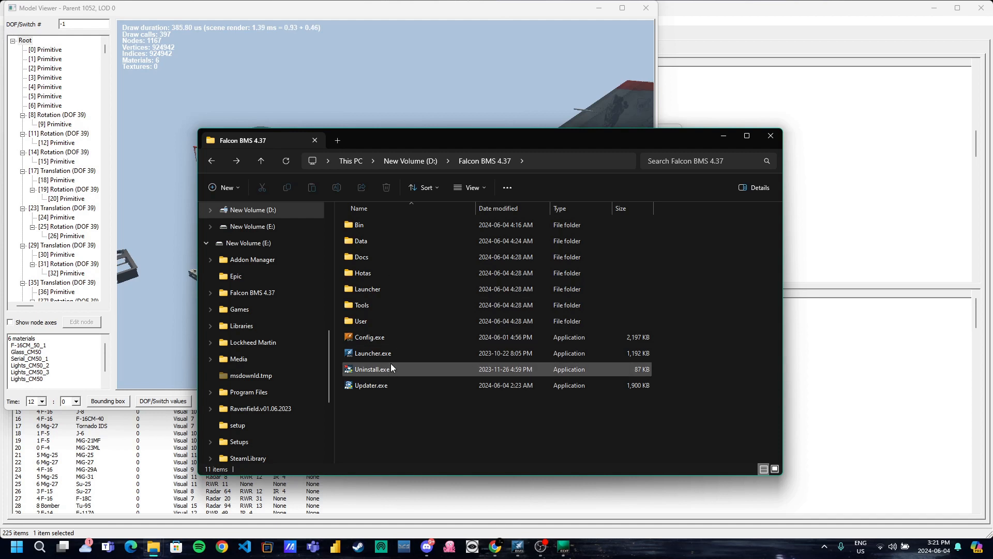
pyautogui.doubleClick(368, 241)
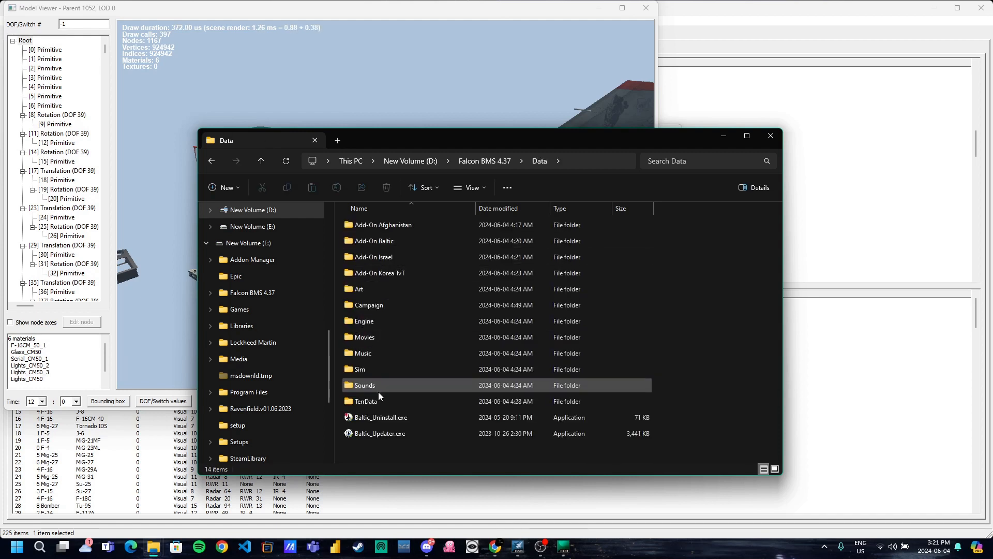
pyautogui.doubleClick(369, 401)
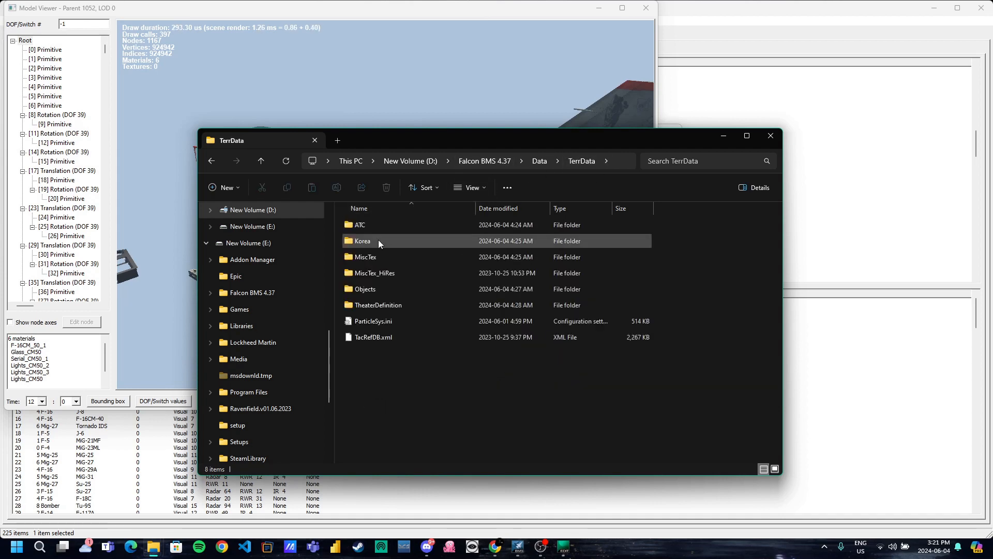
pyautogui.doubleClick(383, 290)
pyautogui.click(375, 259)
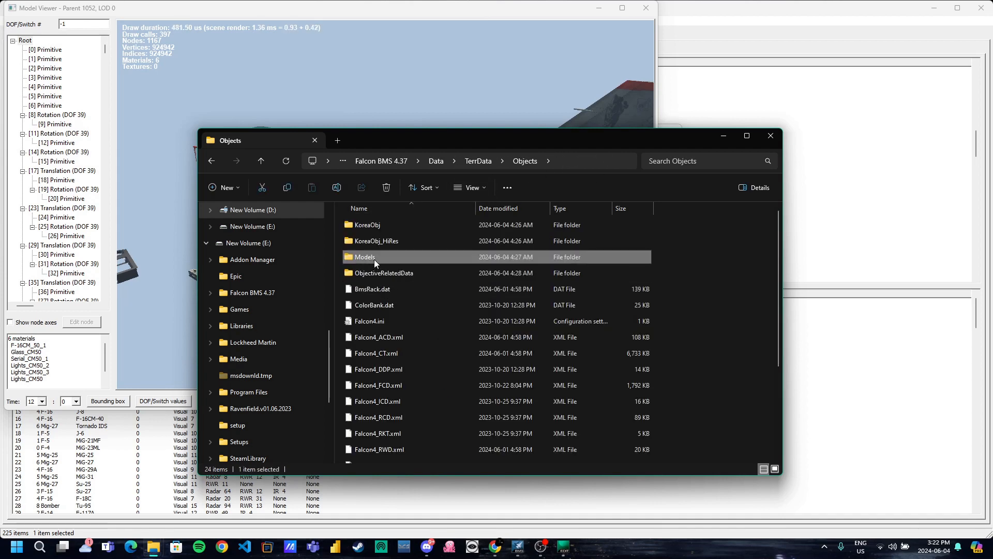
pyautogui.doubleClick(374, 259)
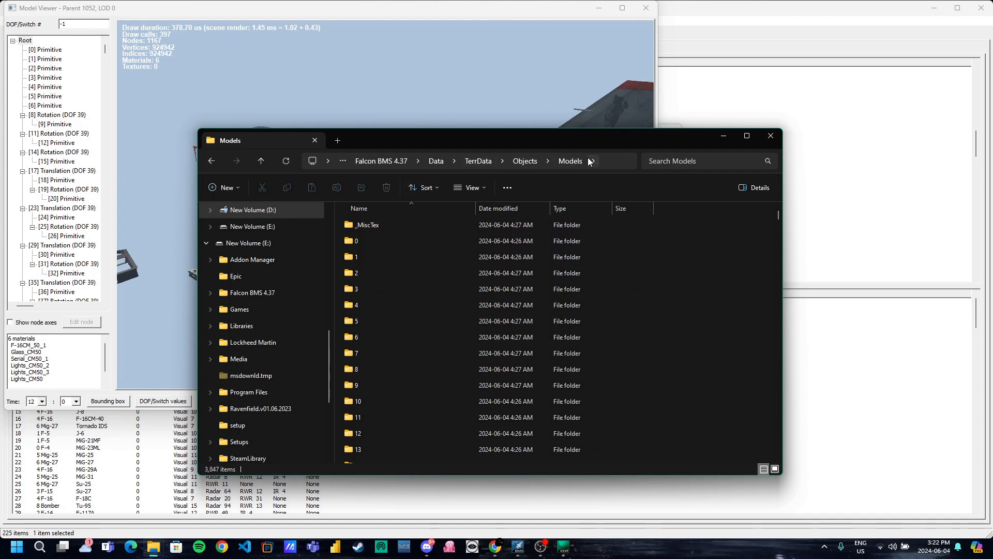
# Search the Models folder for 1052, open that model's folder and look through its texture and model files
pyautogui.click(719, 162)
pyautogui.write('1052')
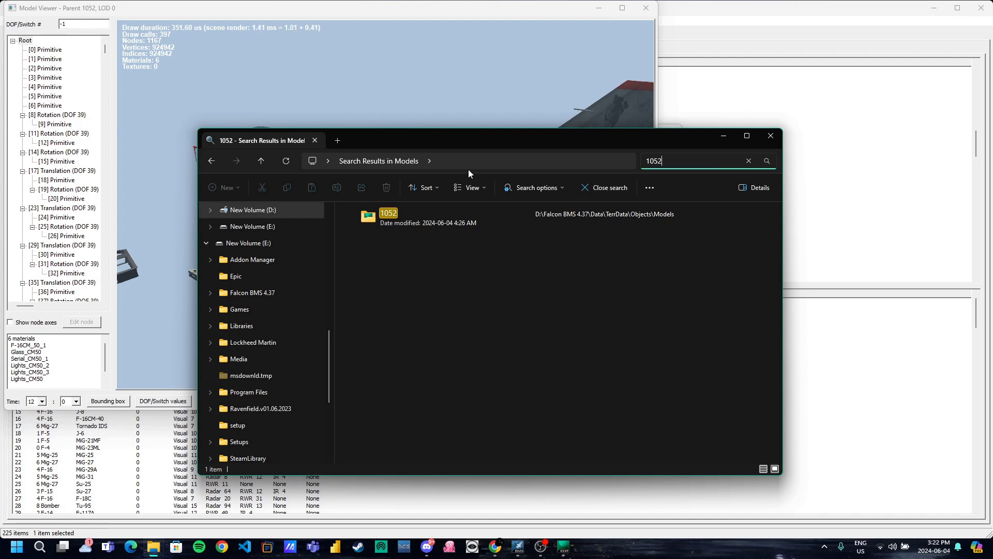
pyautogui.doubleClick(411, 212)
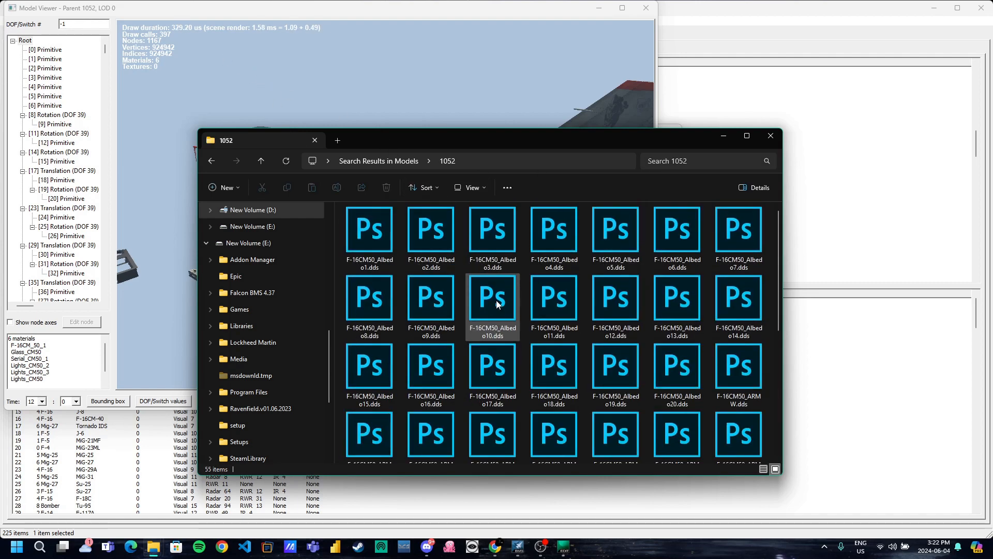
pyautogui.scroll(-5, 451, 262)
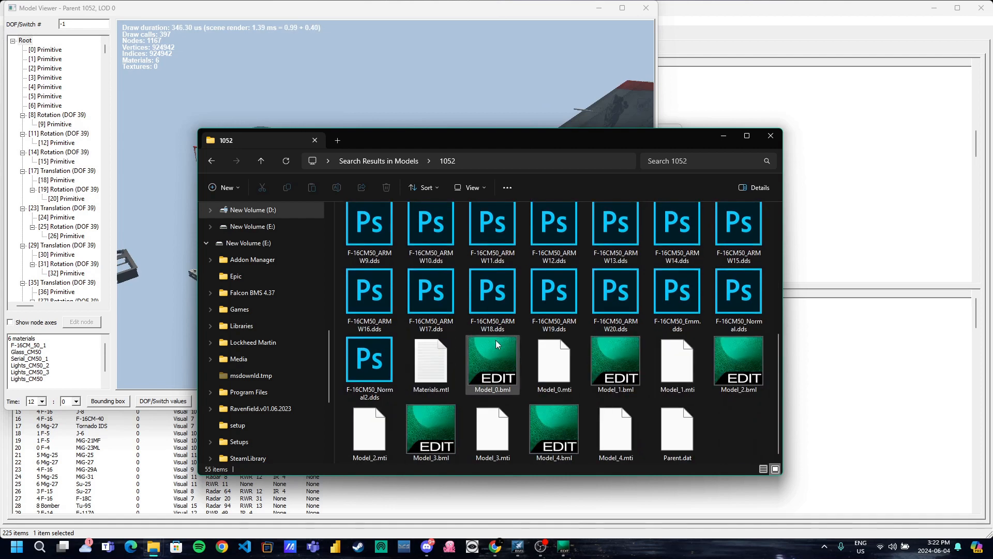
pyautogui.scroll(5, 415, 256)
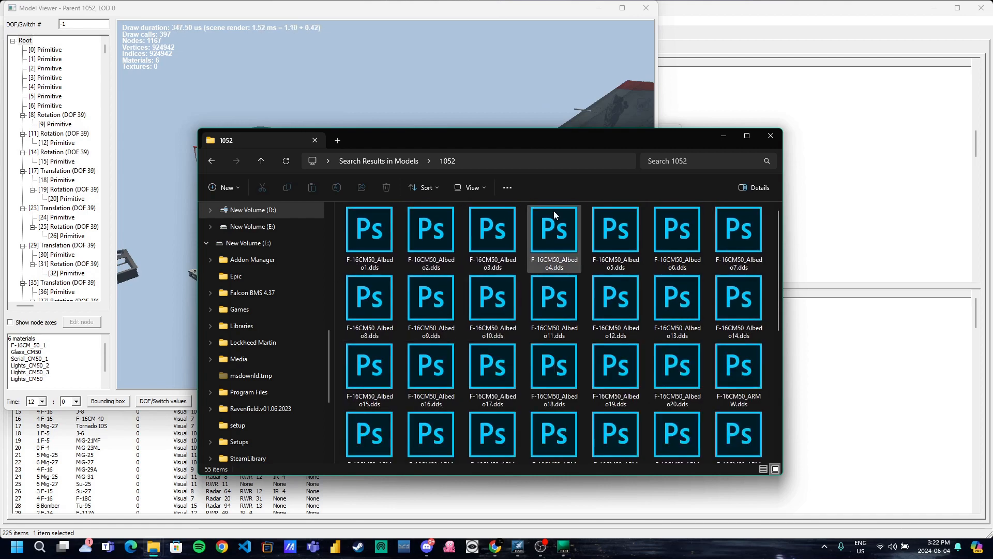
# Open F-16CM50_Albedo1.dds and F-16CM50_Albedo2.dds in Photoshop, loading Albedo2's transparency as an alpha channel and no mip-maps as layers
pyautogui.click(386, 215)
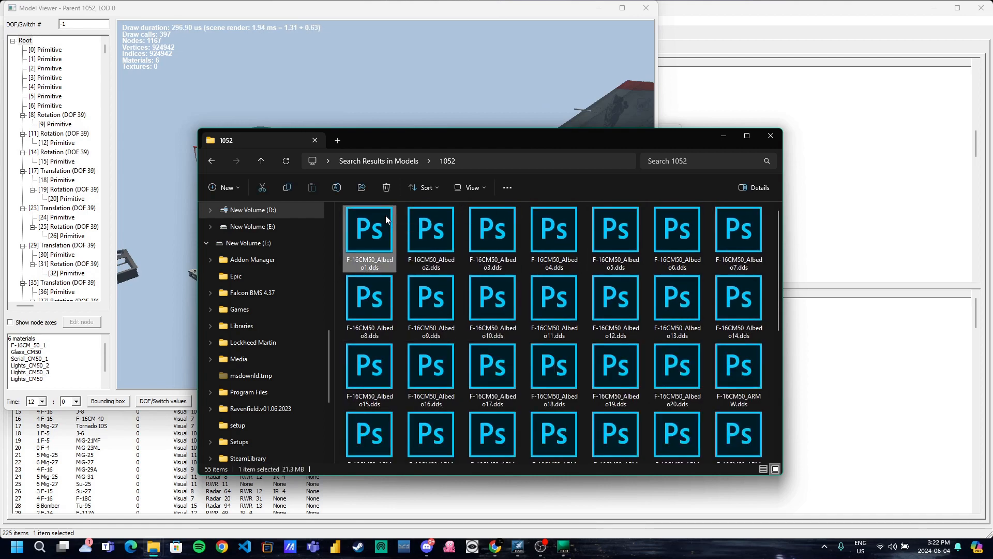
pyautogui.click(431, 235)
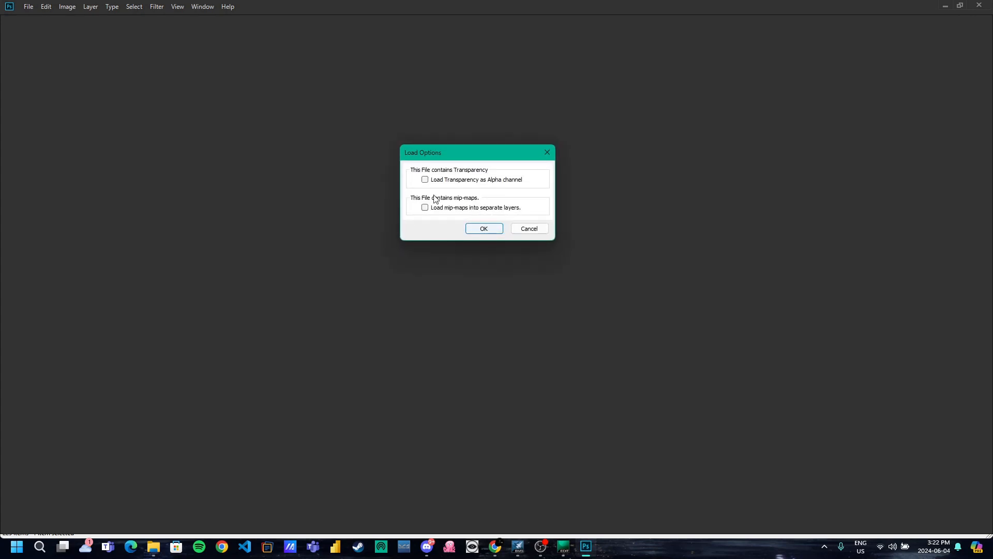
pyautogui.click(424, 181)
pyautogui.click(475, 233)
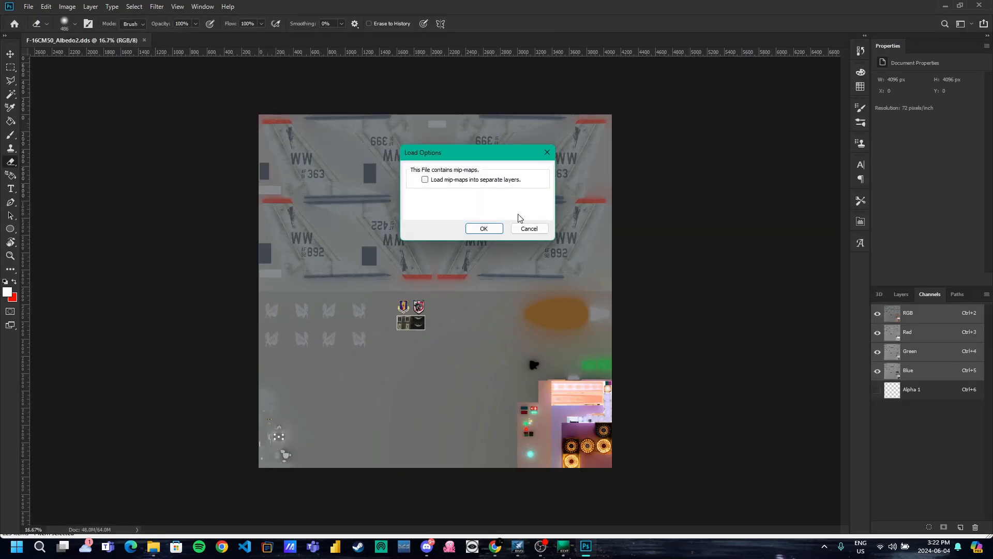
pyautogui.click(486, 228)
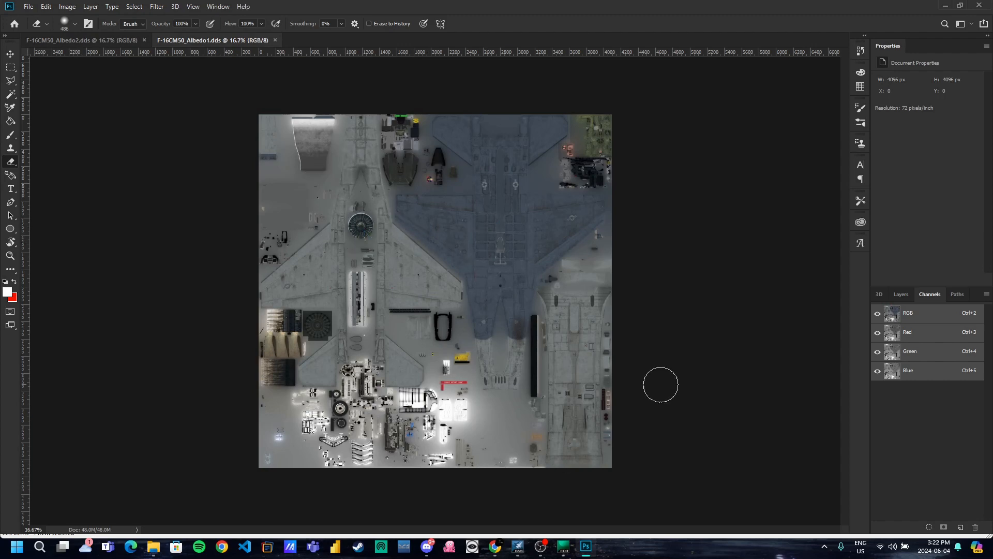
# Show the layers of F-16CM50_Albedo1.dds and examine the texture's panel lines, rivets and markings up close and as a whole
pyautogui.click(899, 295)
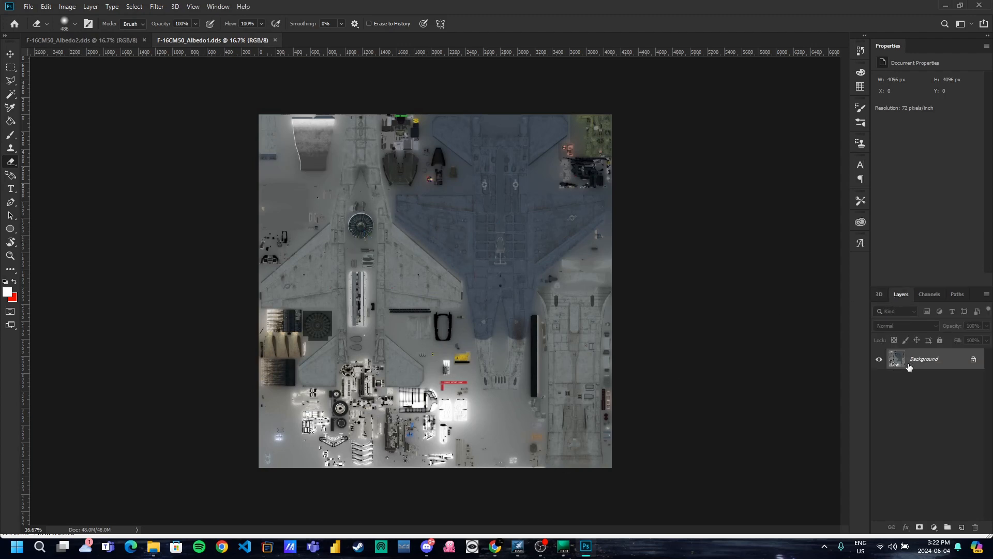
pyautogui.scroll(5, 333, 316)
pyautogui.scroll(3, 333, 316)
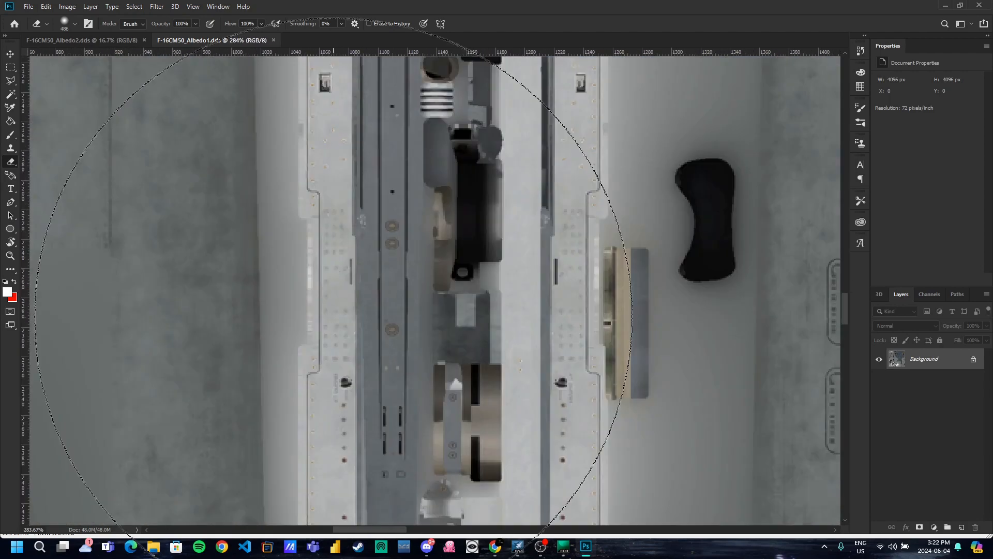
pyautogui.scroll(-3, 297, 299)
pyautogui.scroll(-3, 323, 261)
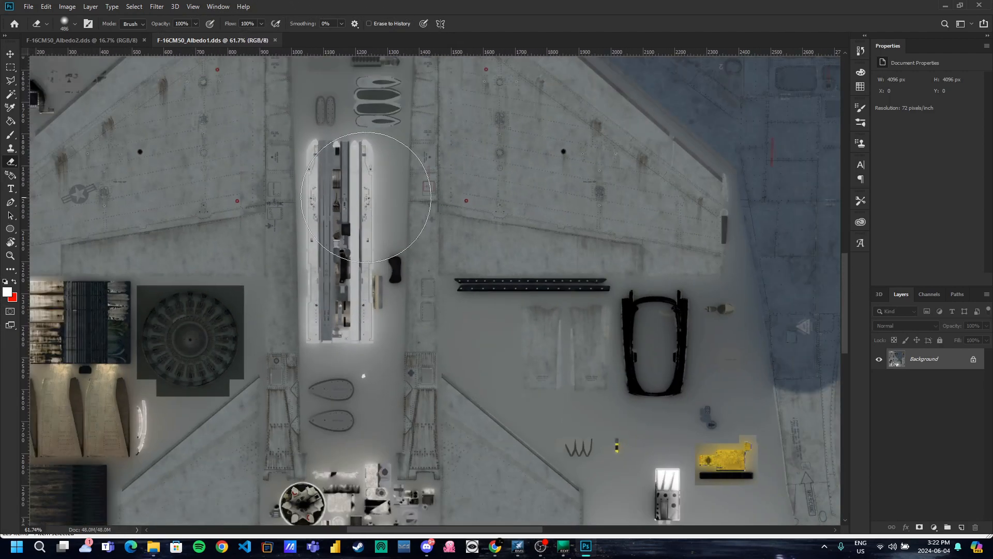
pyautogui.scroll(8, 333, 199)
pyautogui.scroll(-4, 411, 254)
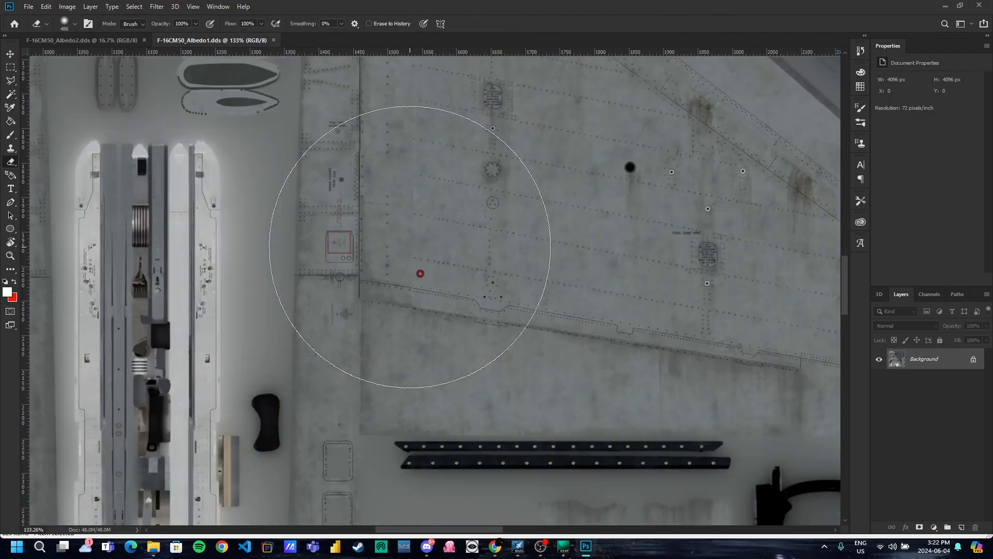
pyautogui.scroll(6, 427, 207)
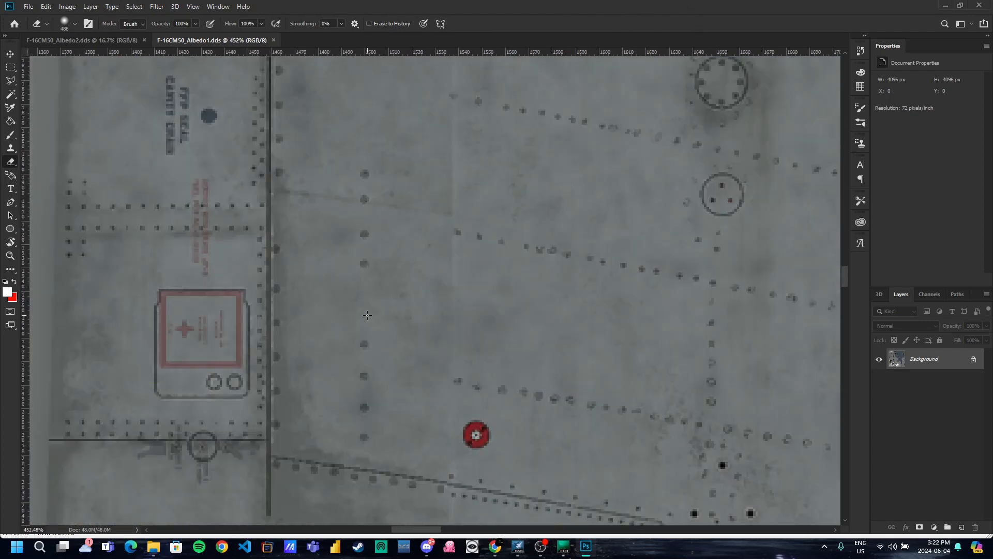
pyautogui.scroll(-6, 378, 322)
pyautogui.scroll(-3, 249, 209)
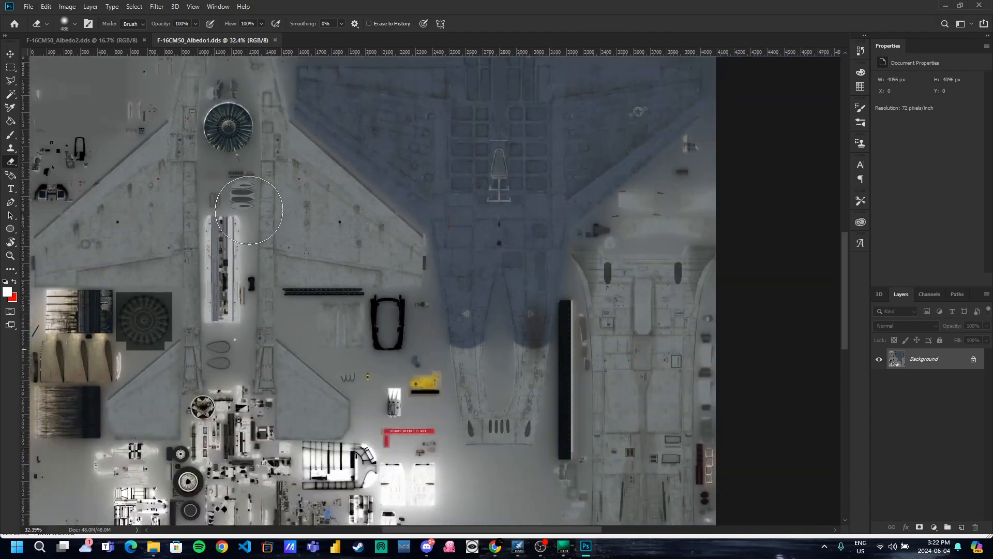
pyautogui.scroll(10, 506, 300)
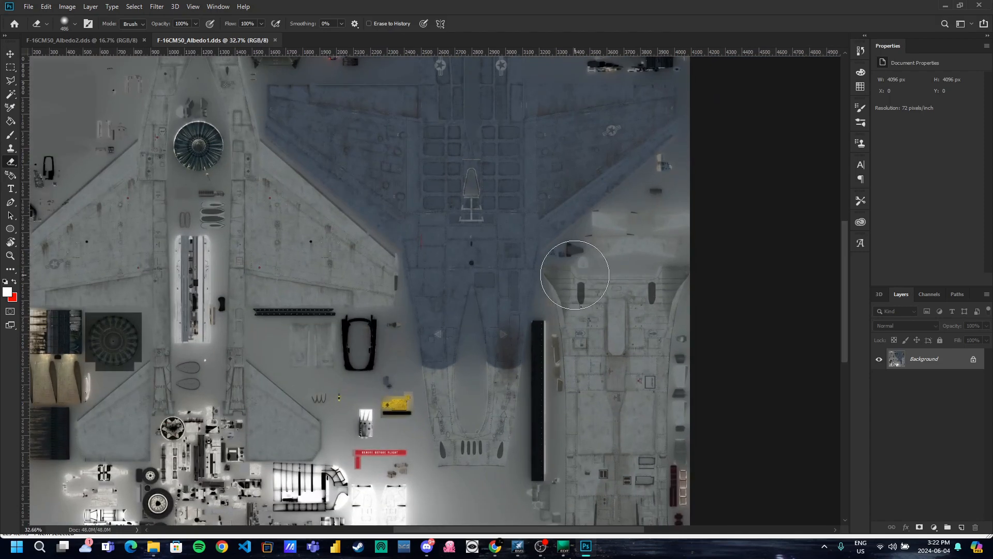
pyautogui.scroll(2, 477, 217)
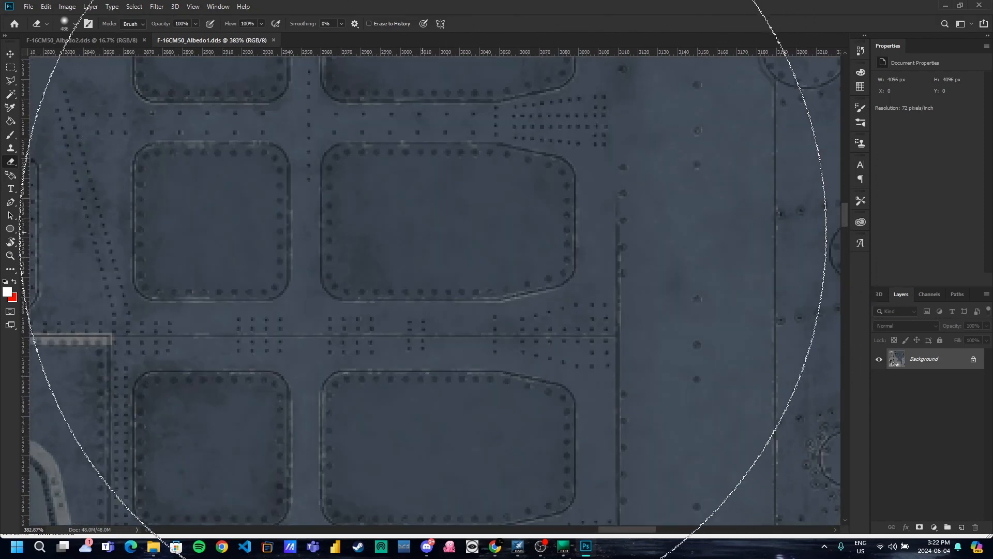
pyautogui.scroll(-8, 443, 222)
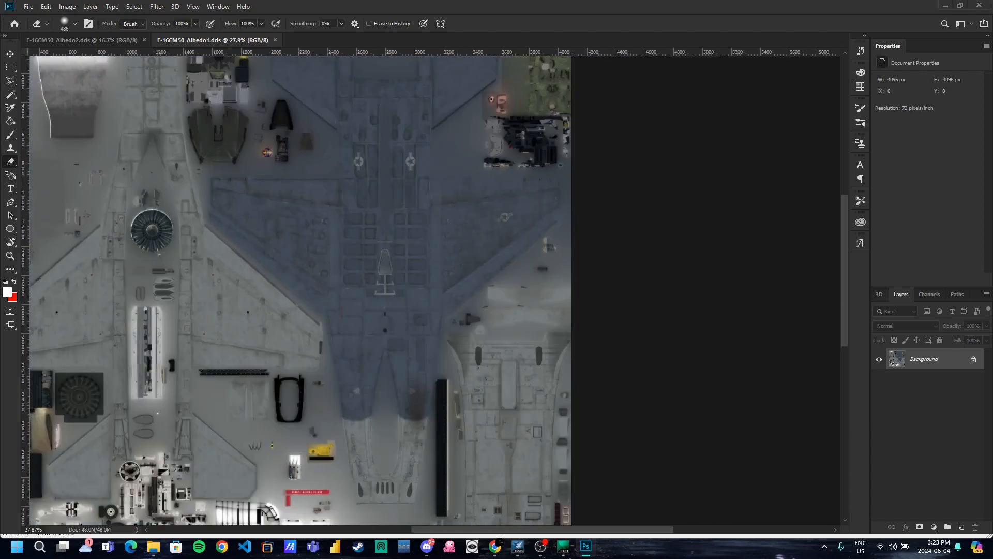
pyautogui.scroll(-3, 310, 232)
pyautogui.scroll(4, 386, 266)
pyautogui.scroll(-2, 541, 171)
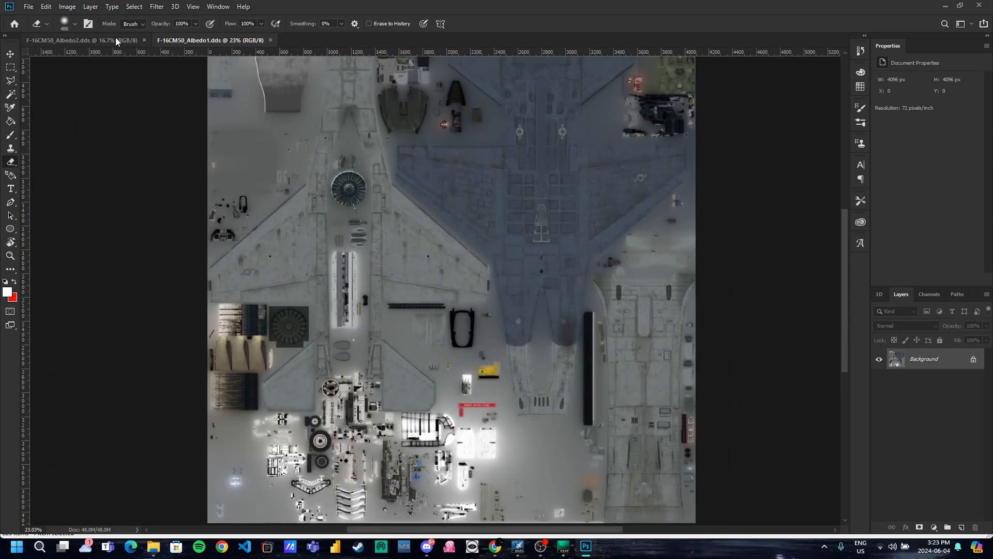
# Switch to F-16CM50_Albedo2.dds and examine its tail fins, serial numbers, squadron patches and cockpit parts as a whole and up close
pyautogui.click(117, 42)
pyautogui.scroll(10, 284, 145)
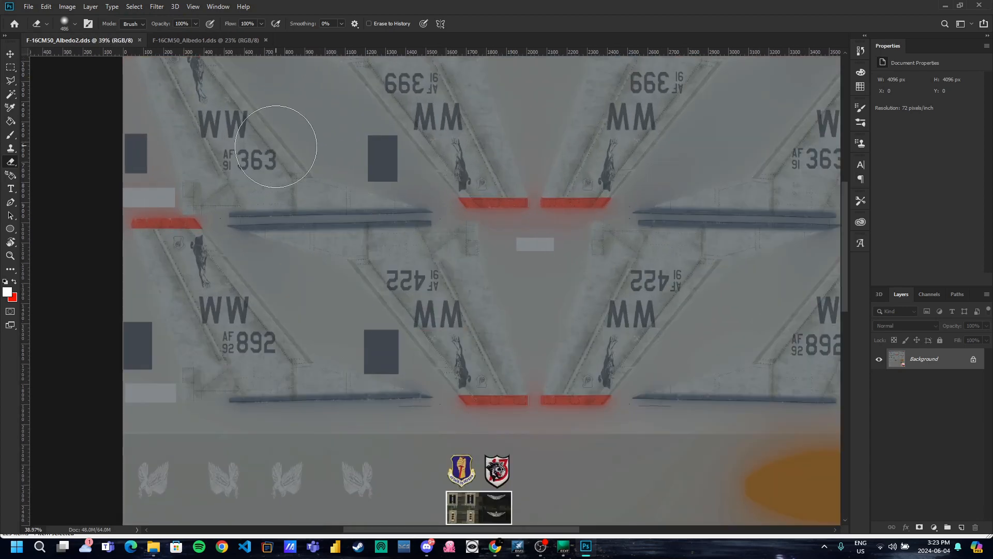
pyautogui.scroll(-7, 192, 292)
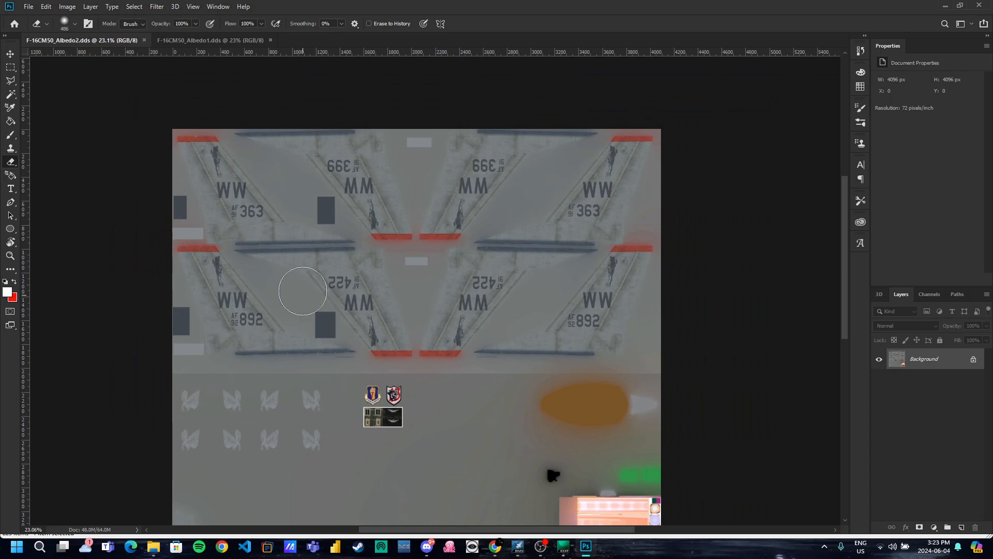
pyautogui.scroll(-2, 452, 388)
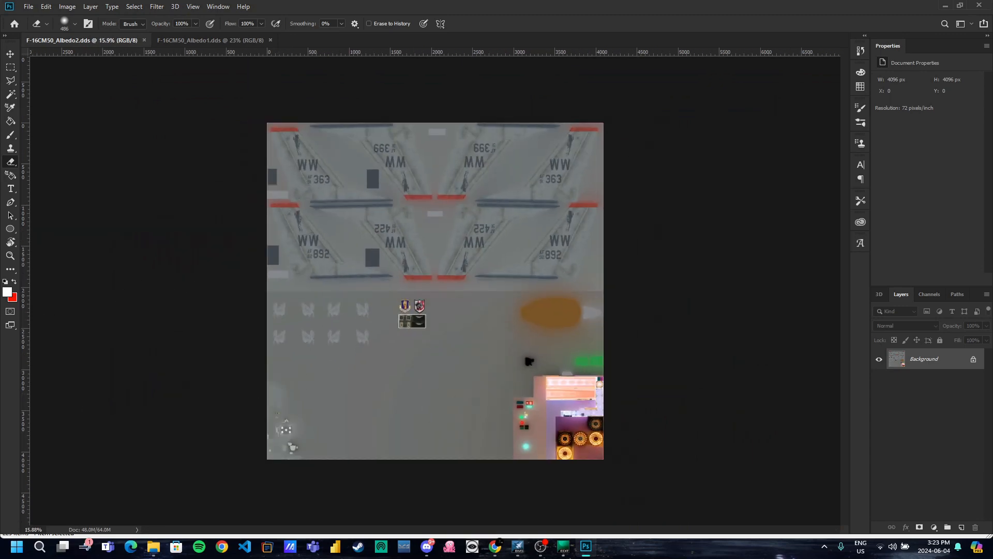
pyautogui.scroll(5, 408, 310)
pyautogui.scroll(-3, 279, 360)
# Show the channels of F-16CM50_Albedo2.dds, make Alpha 1 visible and inspect the masked 892 and 92892 serial areas beside the tail fin
pyautogui.click(922, 295)
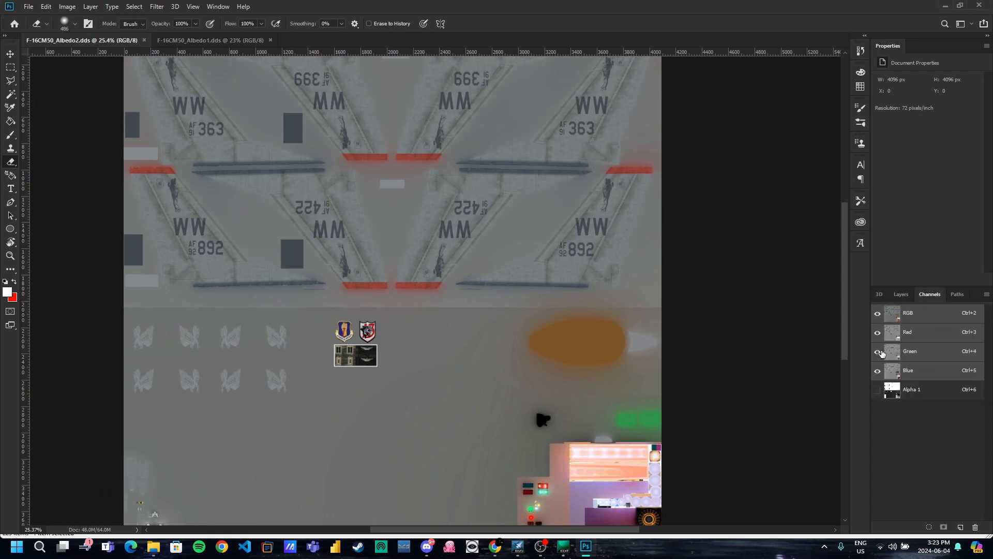
pyautogui.click(877, 390)
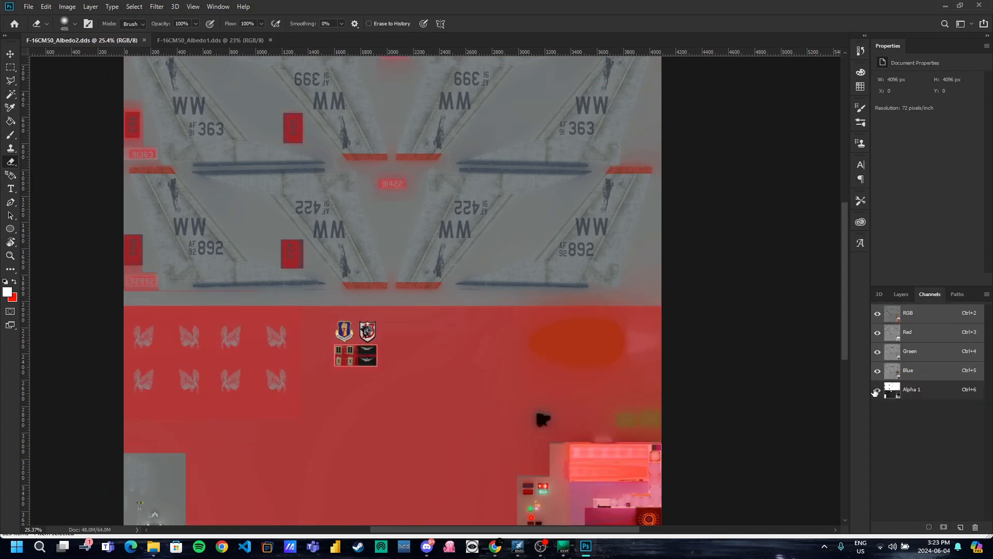
pyautogui.scroll(5, 124, 259)
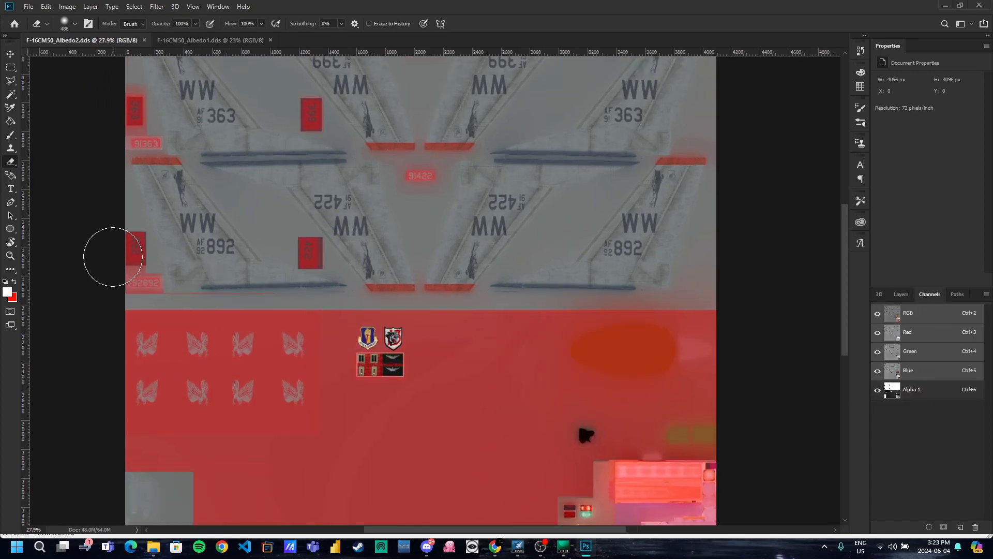
pyautogui.scroll(3, 155, 175)
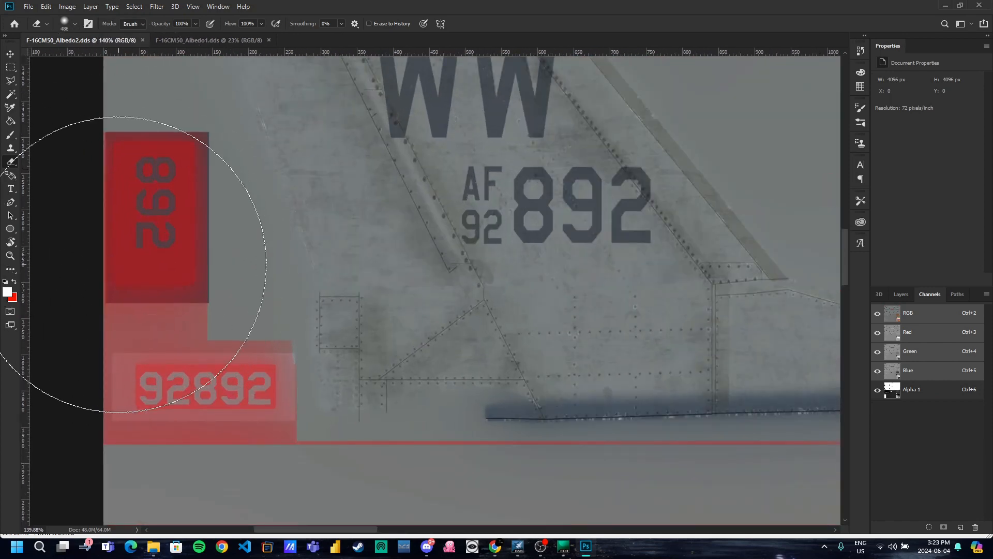
pyautogui.scroll(5, 134, 187)
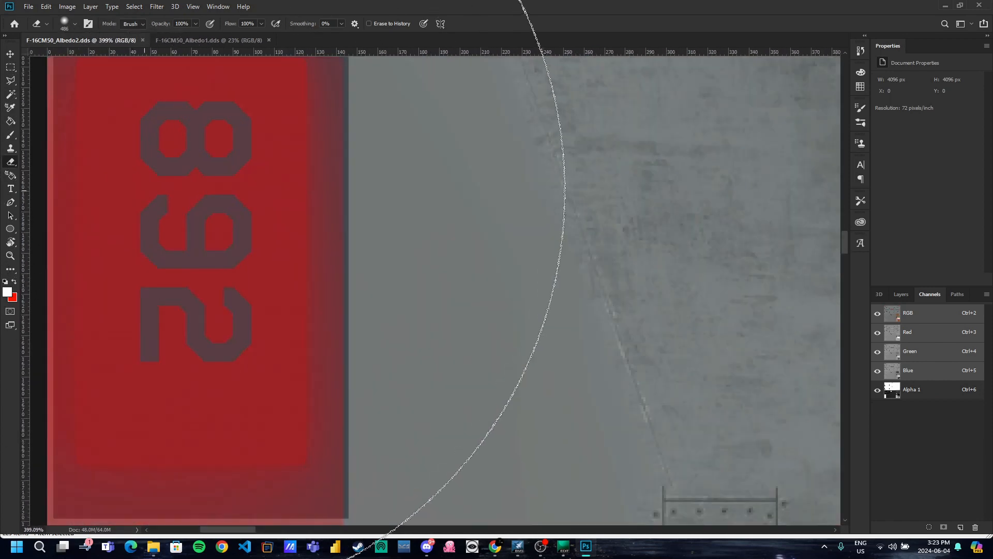
pyautogui.scroll(-4, 142, 188)
pyautogui.scroll(-2, 122, 288)
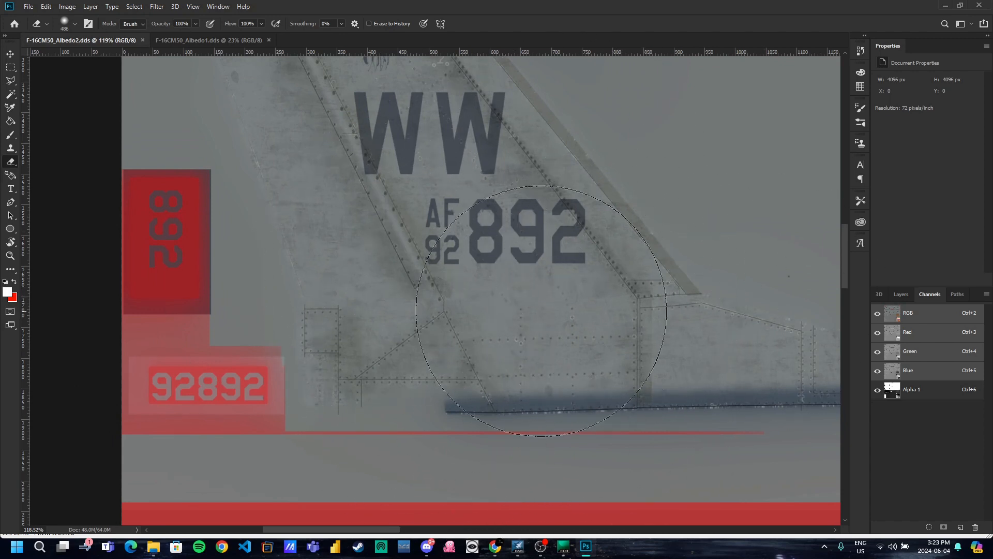
# Examine the masked 892 number decal at several magnifications and compare it with the WW AF 92 892 tail markings
pyautogui.scroll(-1, 476, 341)
pyautogui.scroll(8, 202, 230)
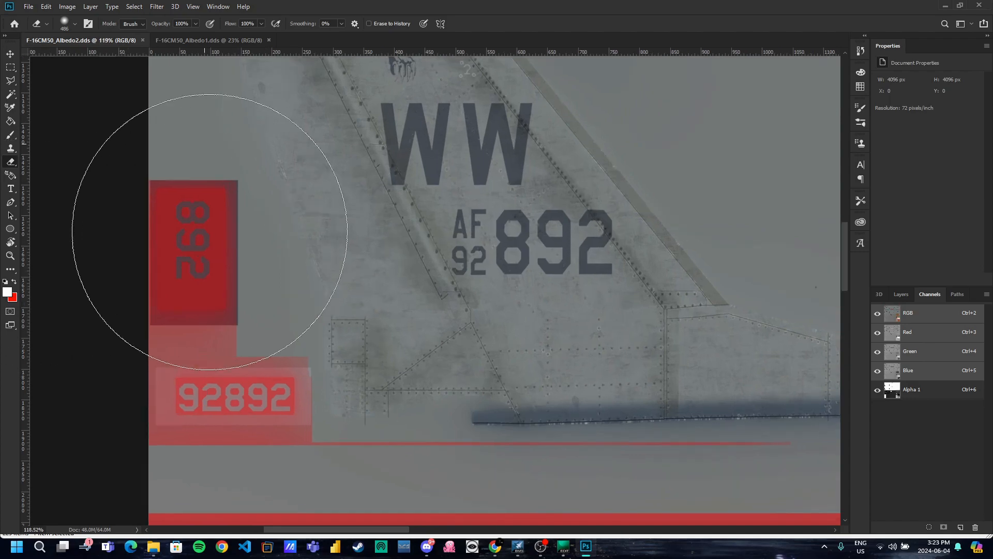
pyautogui.scroll(2, 175, 229)
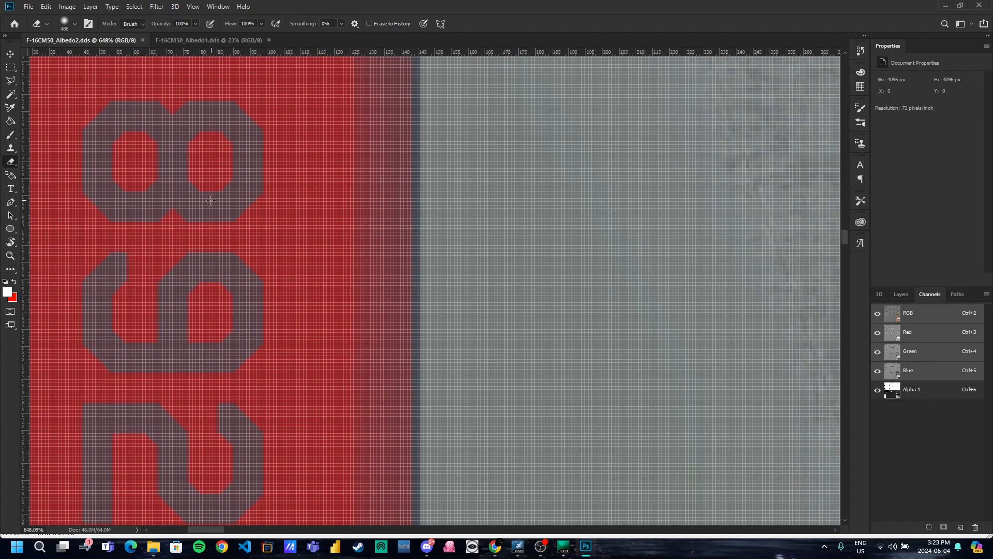
pyautogui.scroll(-2, 209, 199)
pyautogui.scroll(-3, 227, 217)
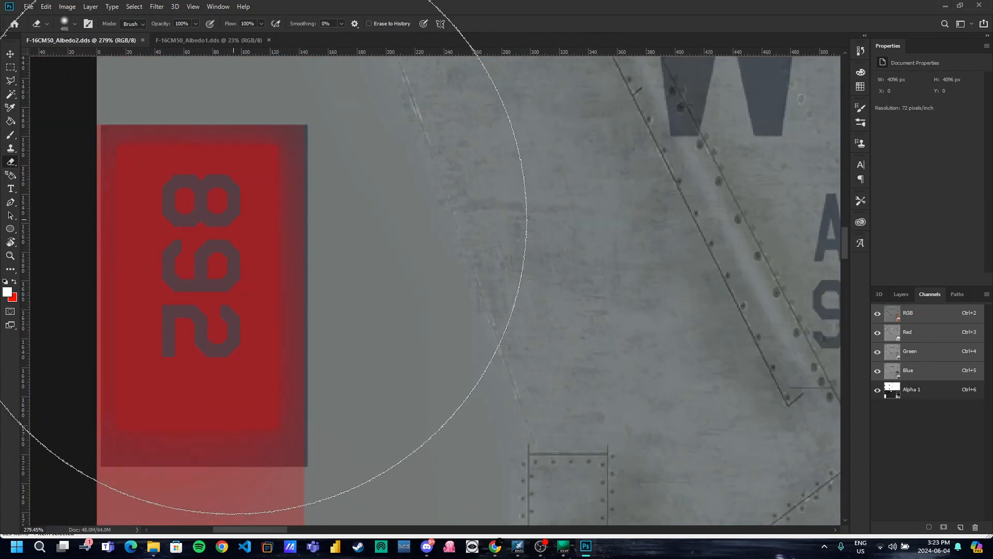
pyautogui.scroll(-3, 228, 217)
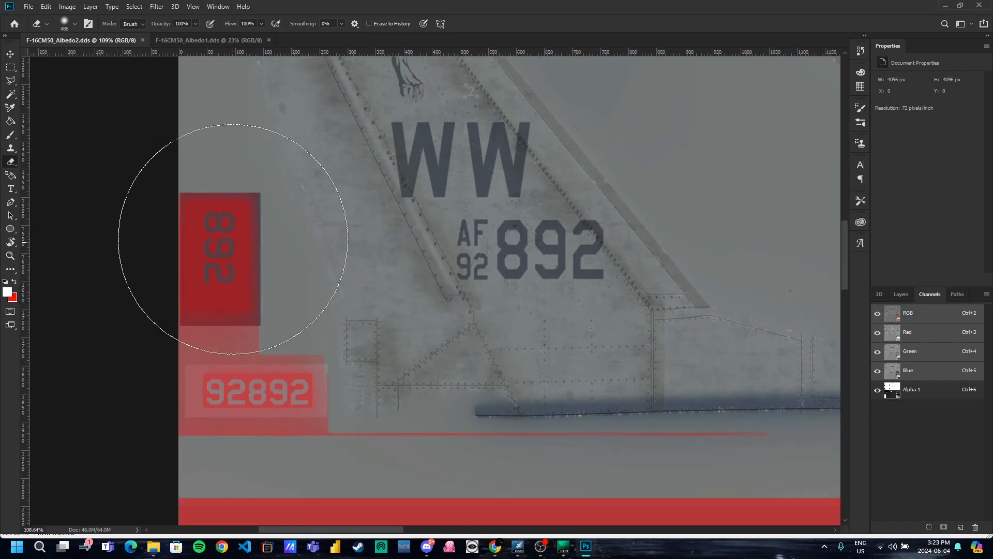
pyautogui.scroll(-1, 223, 241)
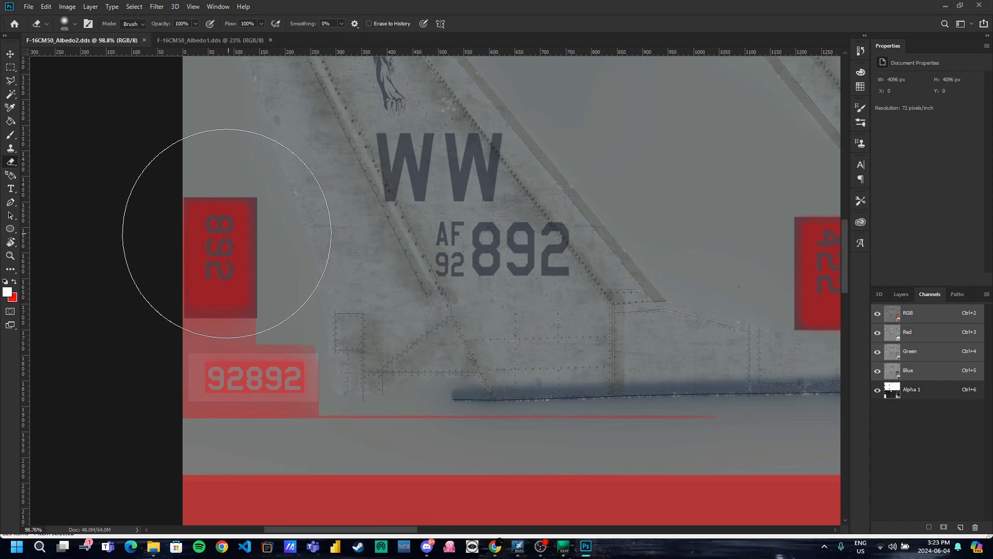
pyautogui.scroll(1, 218, 238)
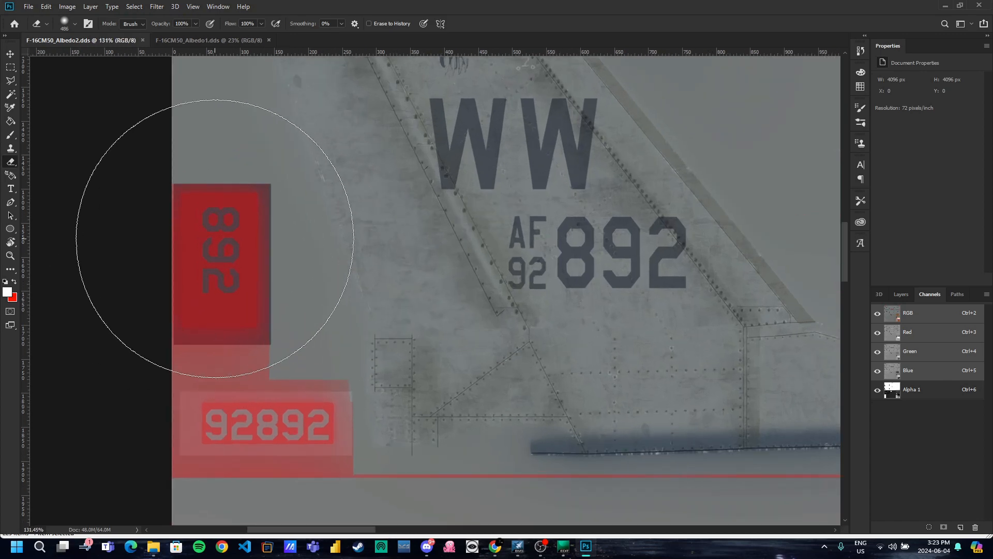
pyautogui.scroll(2, 284, 259)
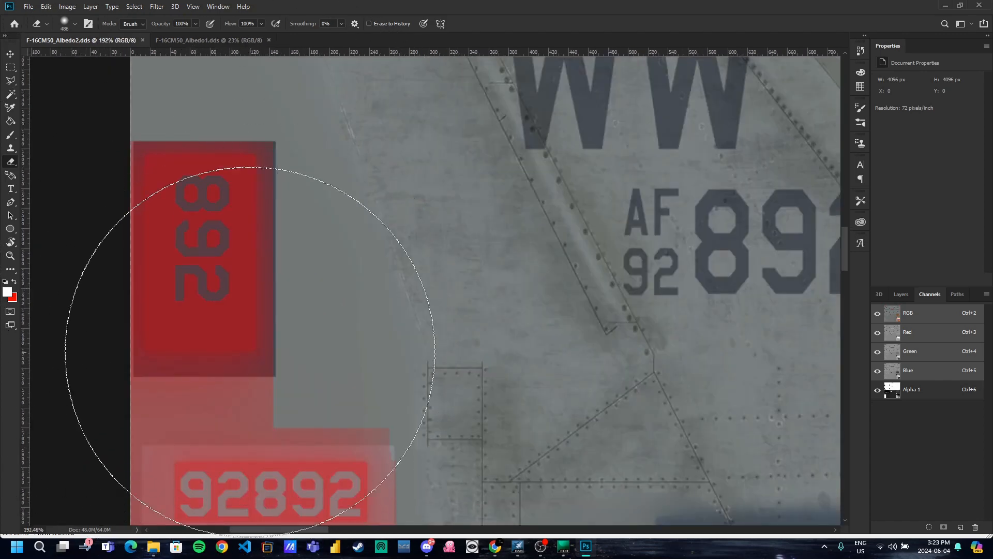
pyautogui.scroll(-2, 249, 351)
pyautogui.scroll(3, 249, 342)
pyautogui.scroll(-5, 252, 331)
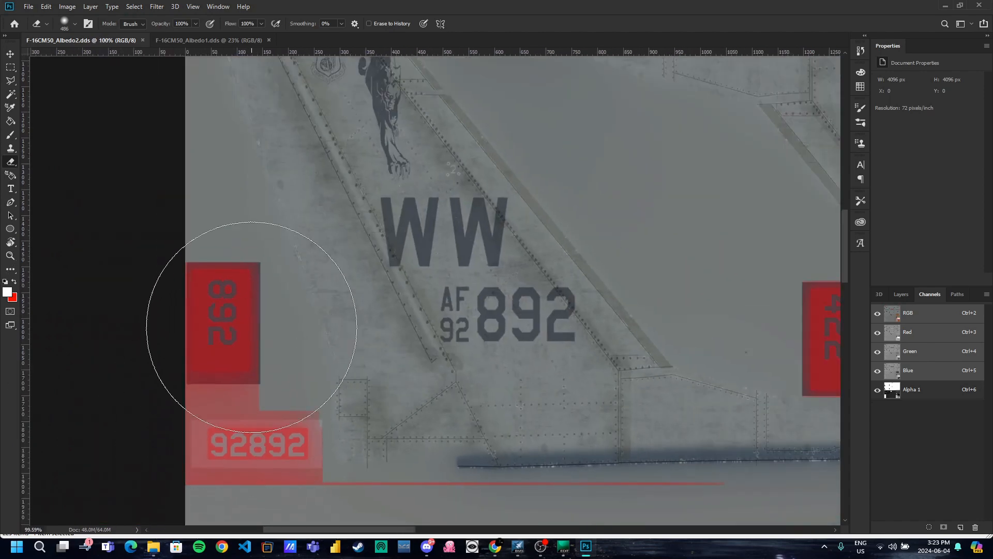
pyautogui.scroll(4, 241, 299)
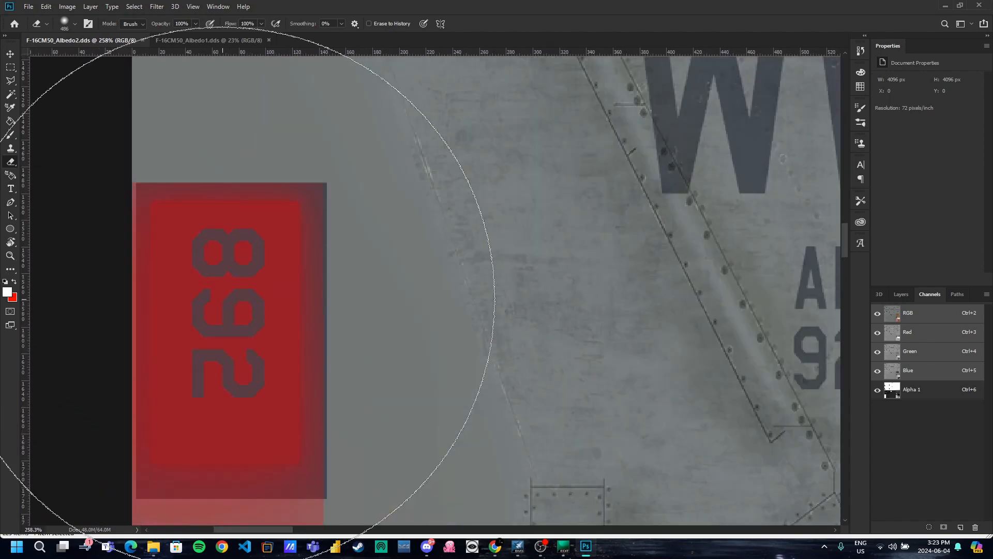
pyautogui.scroll(1, 235, 295)
pyautogui.scroll(-2, 267, 263)
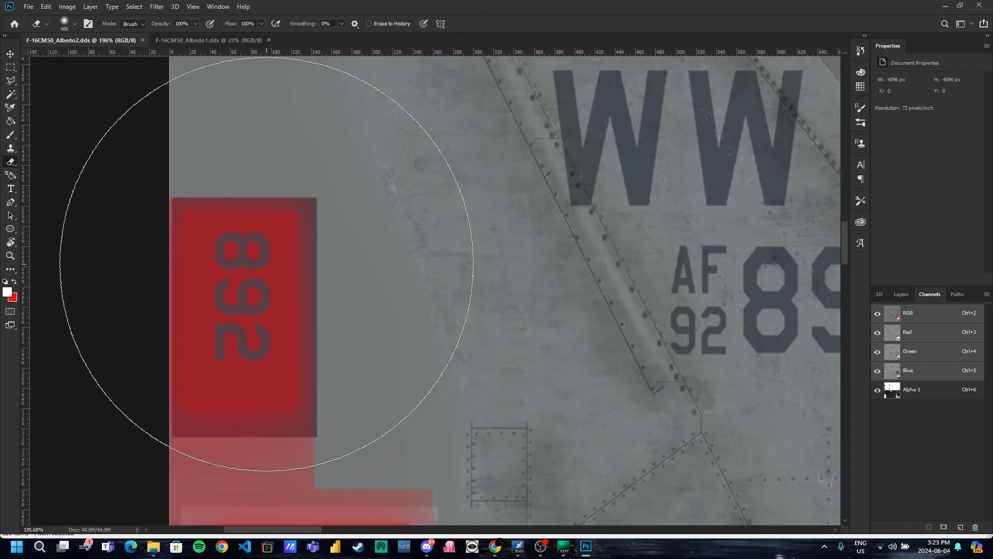
# Examine the unit patches, rank insignia and pilot wings in the masked area below the tail fins
pyautogui.scroll(-5, 266, 264)
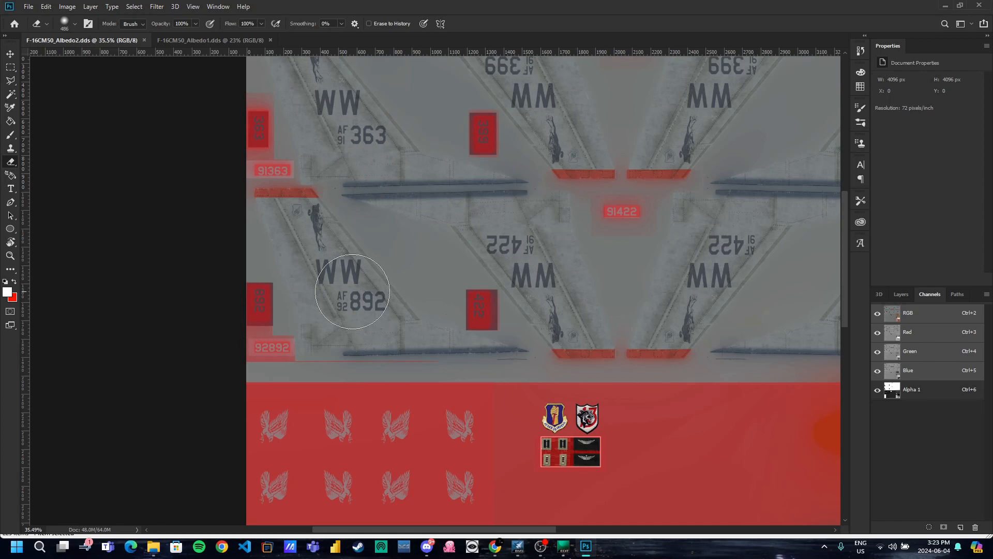
pyautogui.scroll(-2, 355, 298)
pyautogui.scroll(6, 431, 342)
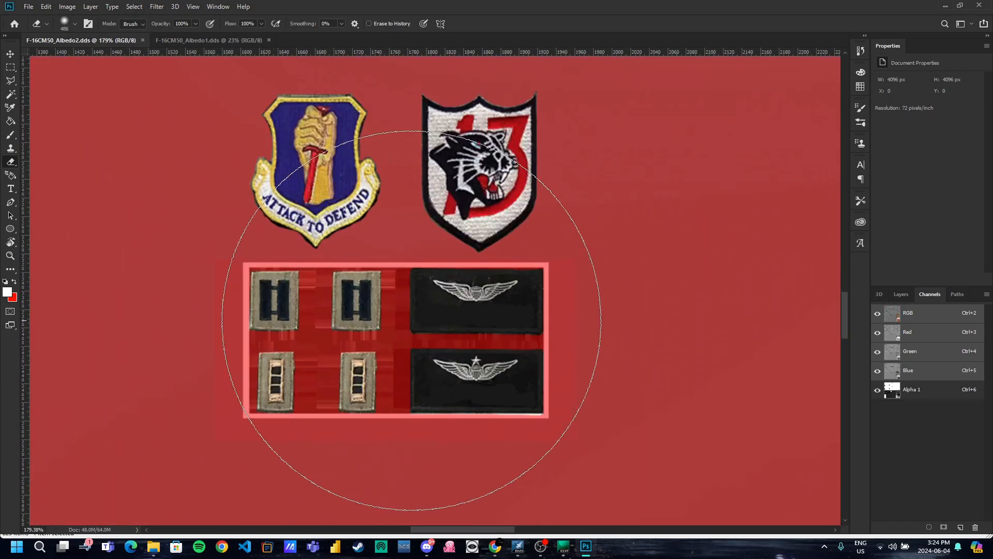
pyautogui.scroll(3, 423, 350)
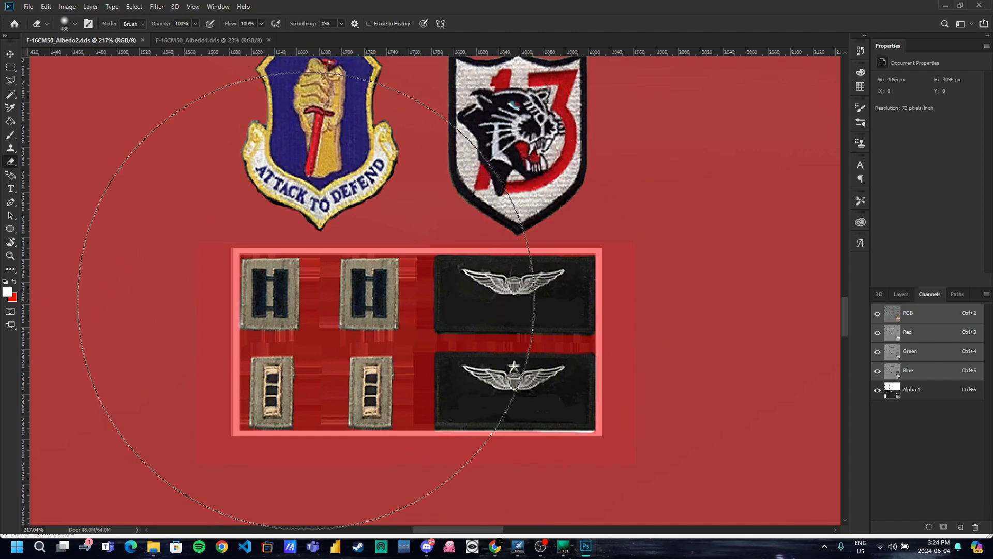
pyautogui.scroll(-2, 404, 334)
pyautogui.scroll(-5, 403, 333)
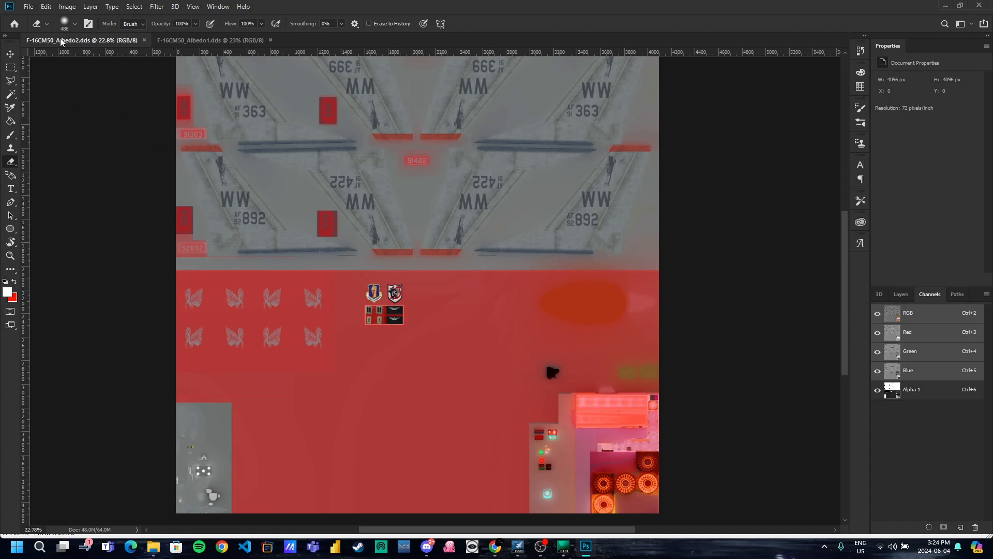
# Review the 363, 399, 422 and 892 serial decals around the tail fins, and return to the layers of F-16CM50_Albedo2.dds
pyautogui.scroll(5, 168, 218)
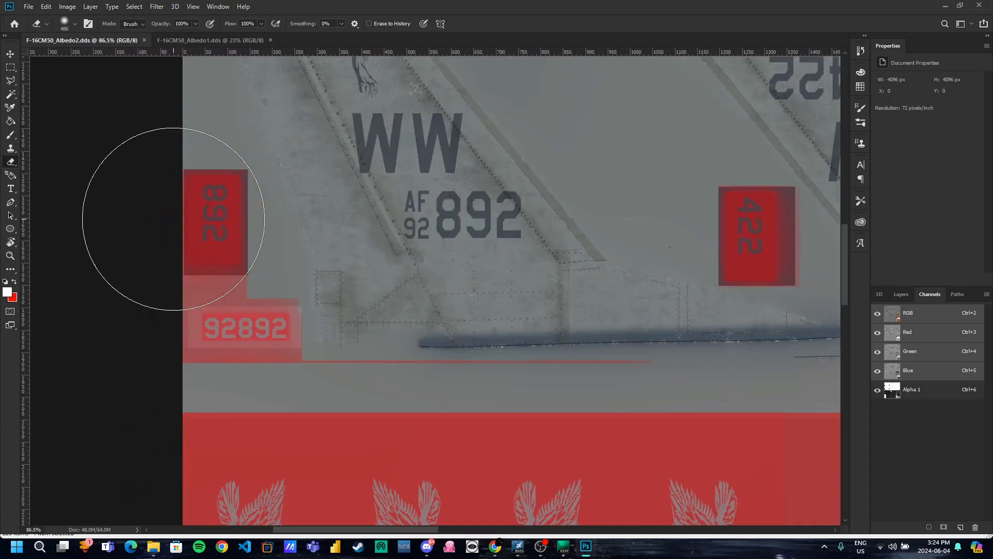
pyautogui.scroll(-5, 166, 215)
pyautogui.scroll(-2, 392, 297)
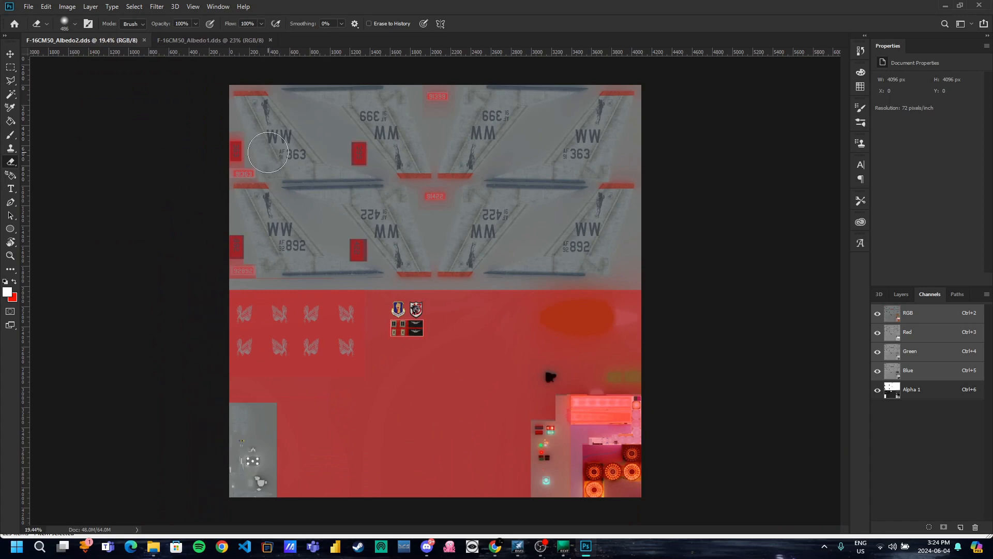
pyautogui.scroll(10, 297, 153)
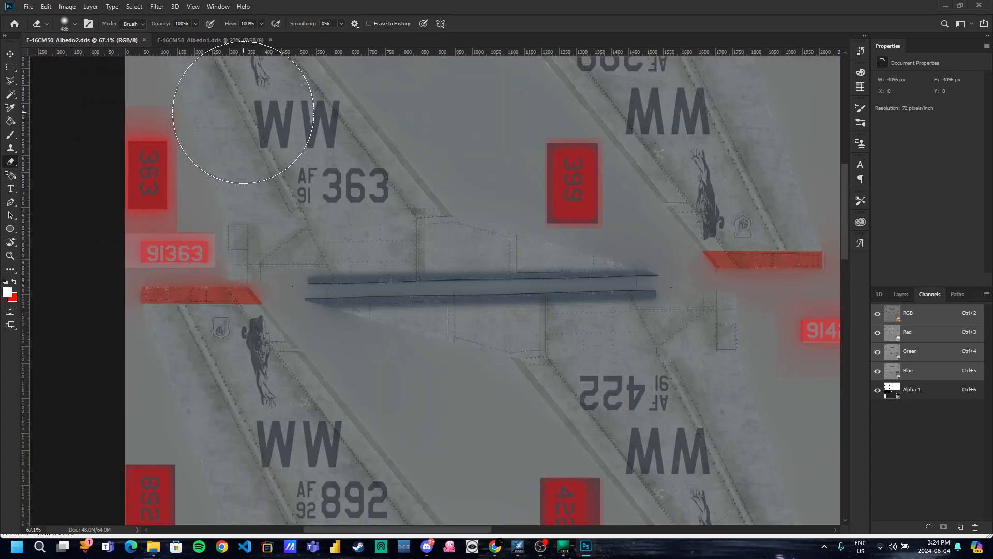
pyautogui.click(906, 293)
pyautogui.scroll(-3, 412, 259)
pyautogui.scroll(-2, 412, 258)
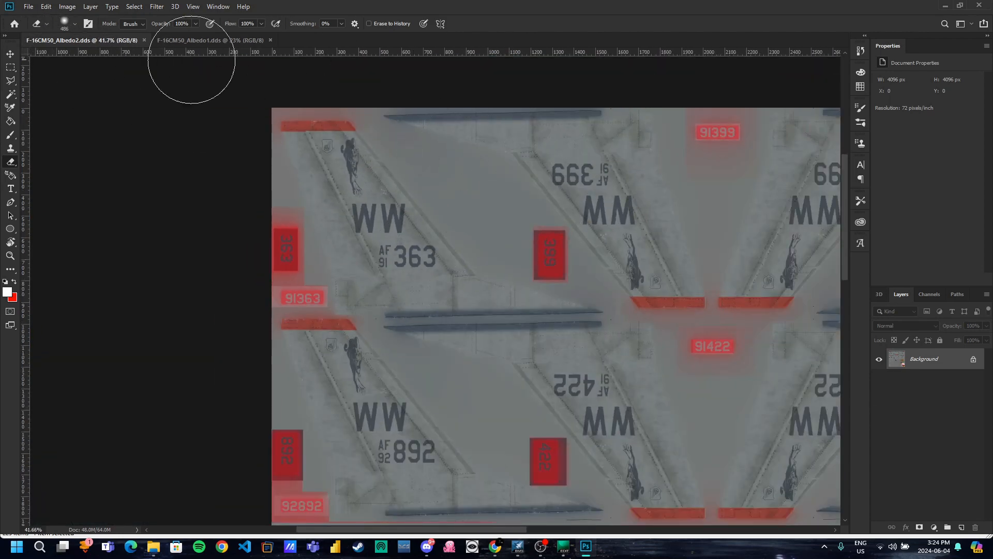
# Compare the F-16CM50_Albedo1.dds and F-16CM50_Albedo2.dds textures by alternating between the documents, finishing on Albedo1
pyautogui.click(194, 41)
pyautogui.click(122, 39)
pyautogui.click(172, 41)
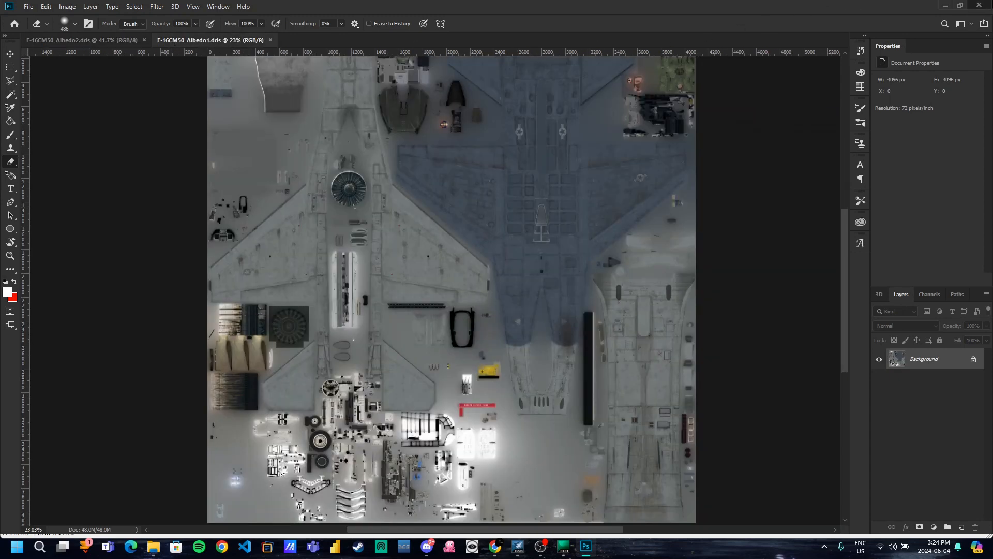
# Return to the 1052 folder in File Explorer and open F-16CM50_ARMW.dds in Photoshop, loading its transparency as an alpha channel
pyautogui.click(946, 5)
pyautogui.click(686, 150)
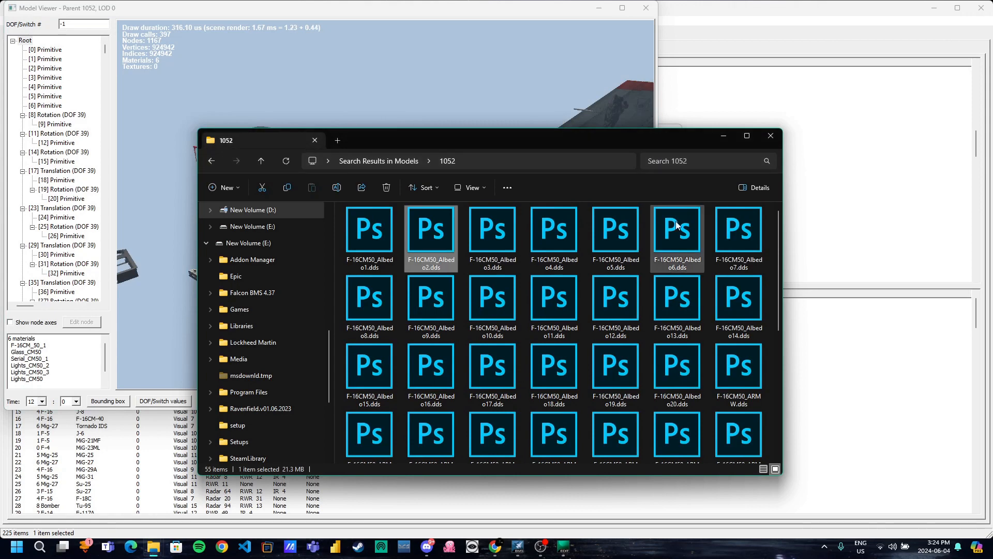
pyautogui.click(718, 365)
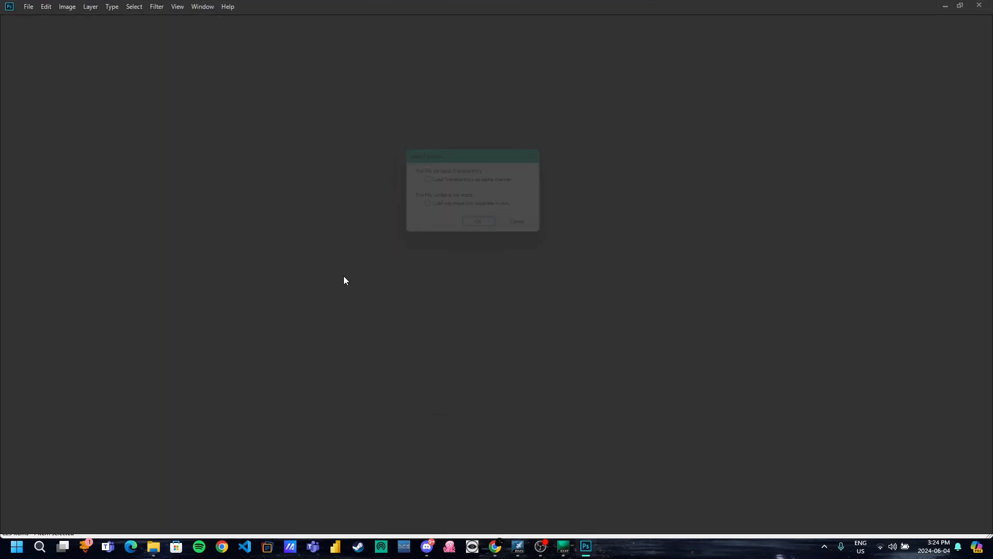
pyautogui.click(485, 230)
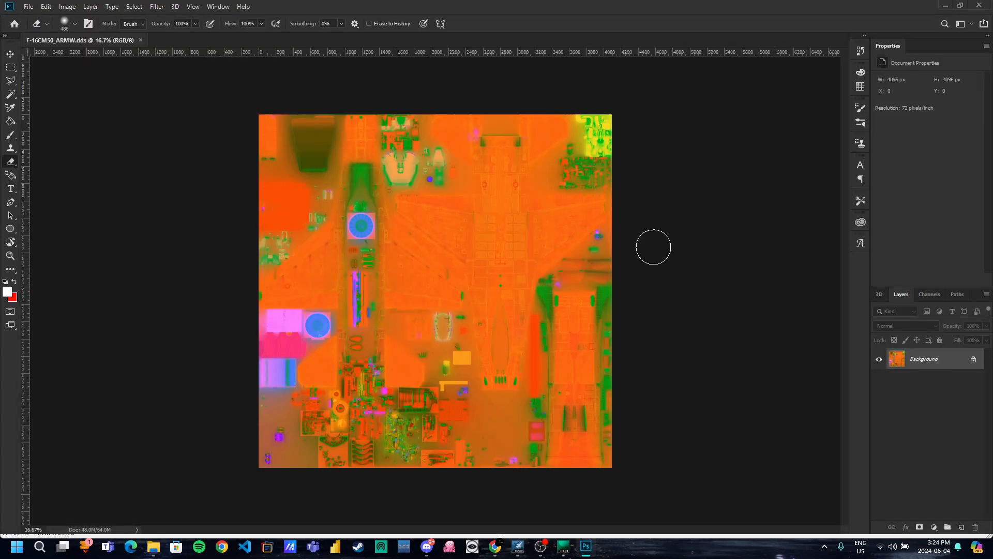
# Show the channels of F-16CM50_ARMW.dds and alternate Alpha 1's visibility to compare the texture with and without it, leaving it visible
pyautogui.click(926, 293)
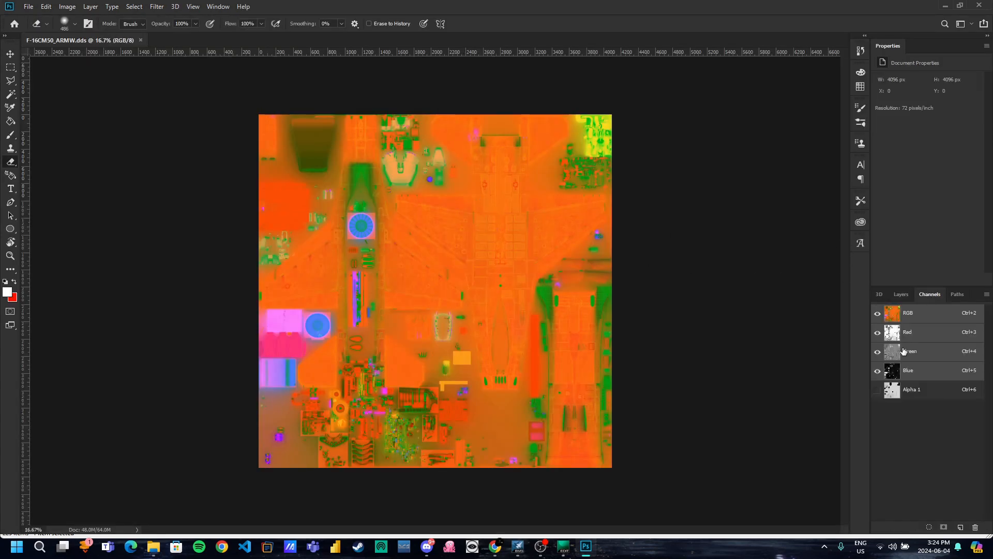
pyautogui.click(877, 389)
pyautogui.click(878, 393)
pyautogui.click(878, 393)
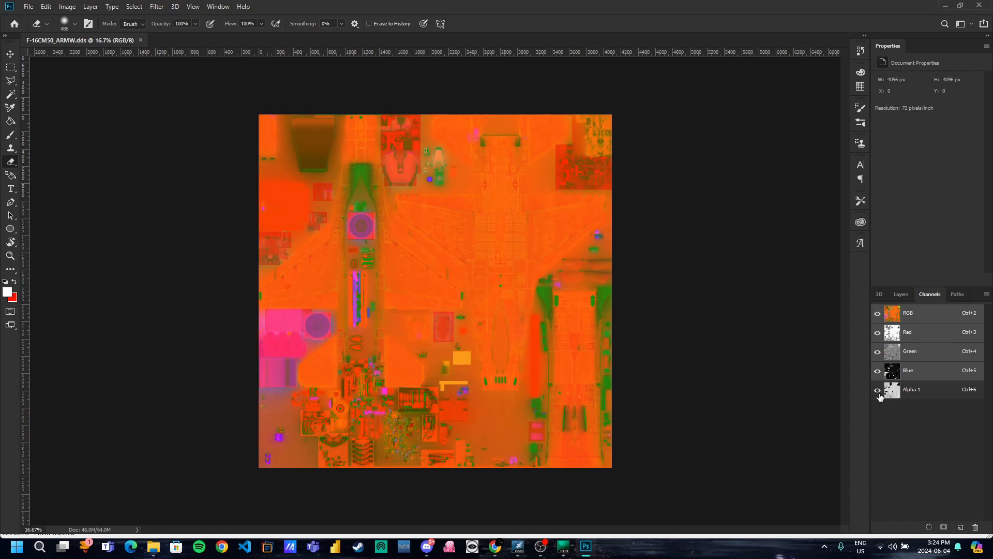
pyautogui.click(878, 391)
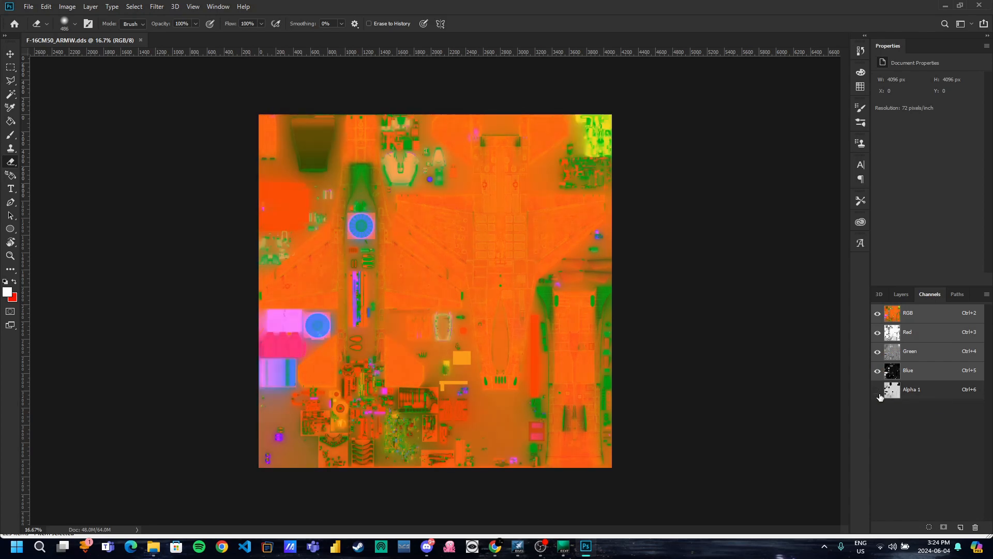
pyautogui.click(878, 393)
pyautogui.click(878, 392)
pyautogui.click(878, 392)
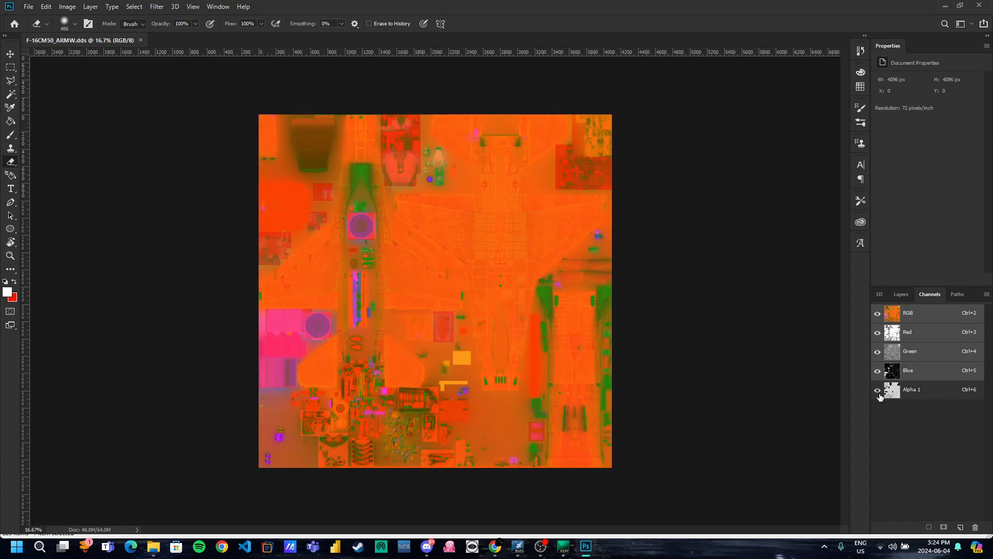
# Hide the Alpha 1 channel of F-16CM50_ARMW.dds and examine the cockpit parts and engine fan in the layer view
pyautogui.click(878, 391)
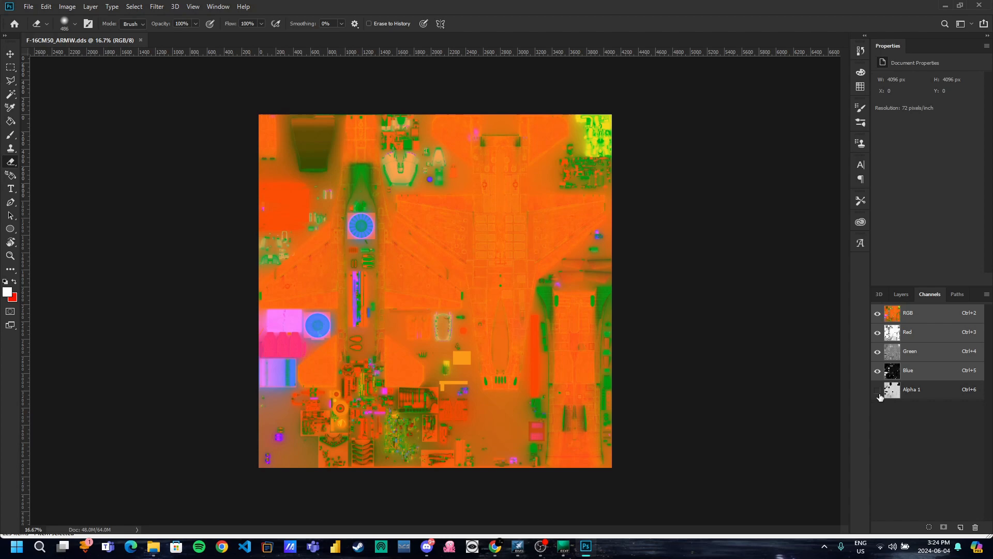
pyautogui.click(899, 296)
pyautogui.scroll(4, 427, 139)
pyautogui.scroll(3, 427, 138)
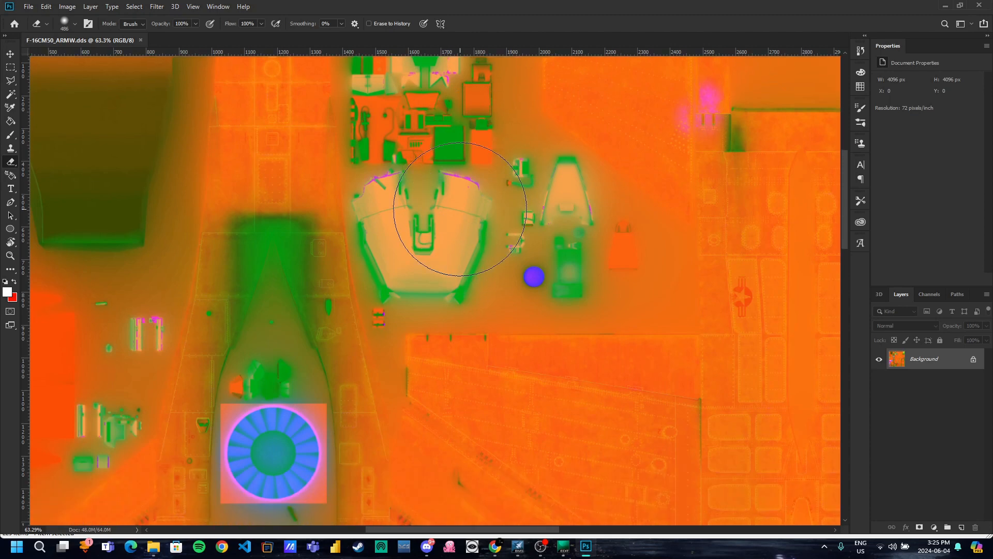
pyautogui.scroll(-5, 421, 188)
pyautogui.scroll(-5, 336, 310)
pyautogui.scroll(-3, 337, 311)
# Examine the upper fuselage panels and the adjoining wings in the ARMW texture
pyautogui.scroll(4, 303, 312)
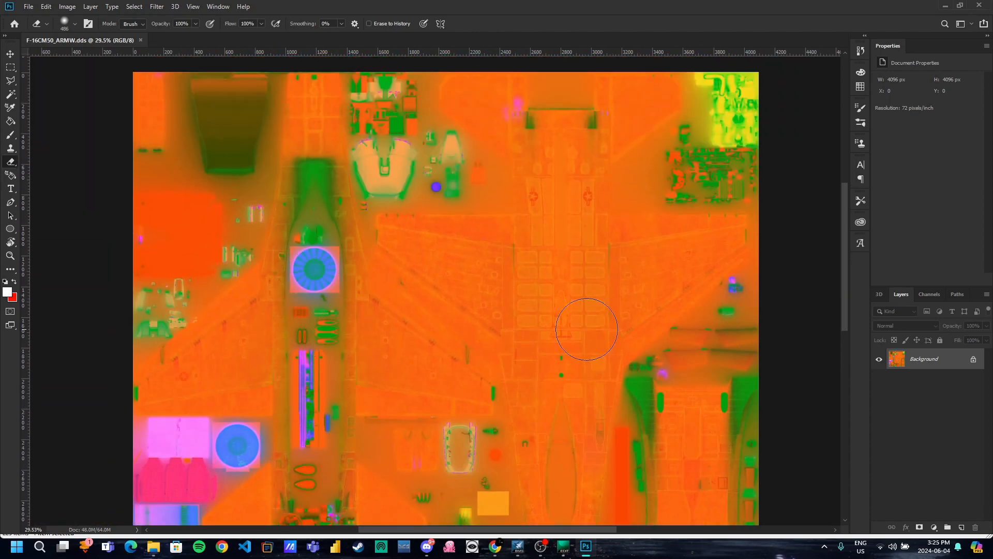
pyautogui.scroll(3, 585, 321)
pyautogui.scroll(2, 388, 259)
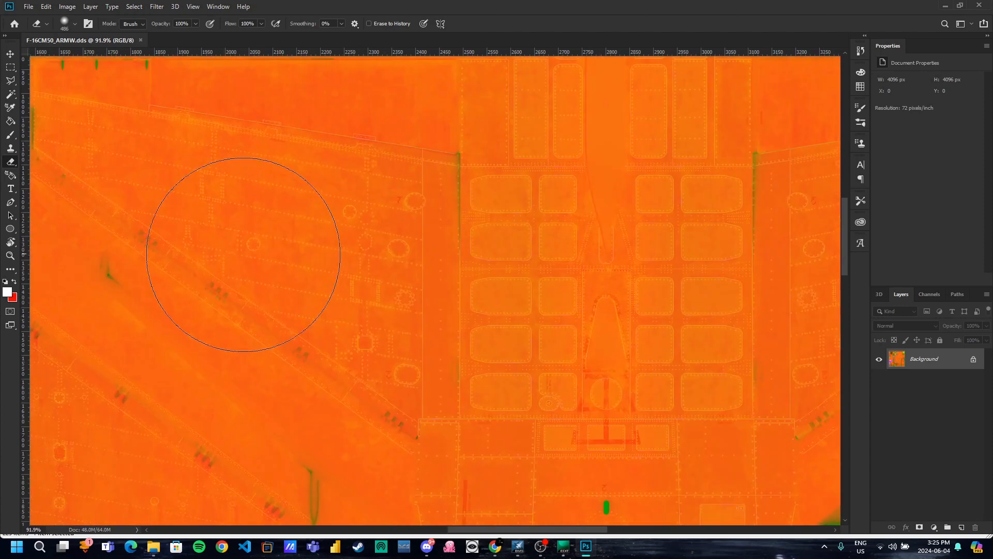
pyautogui.scroll(-4, 540, 299)
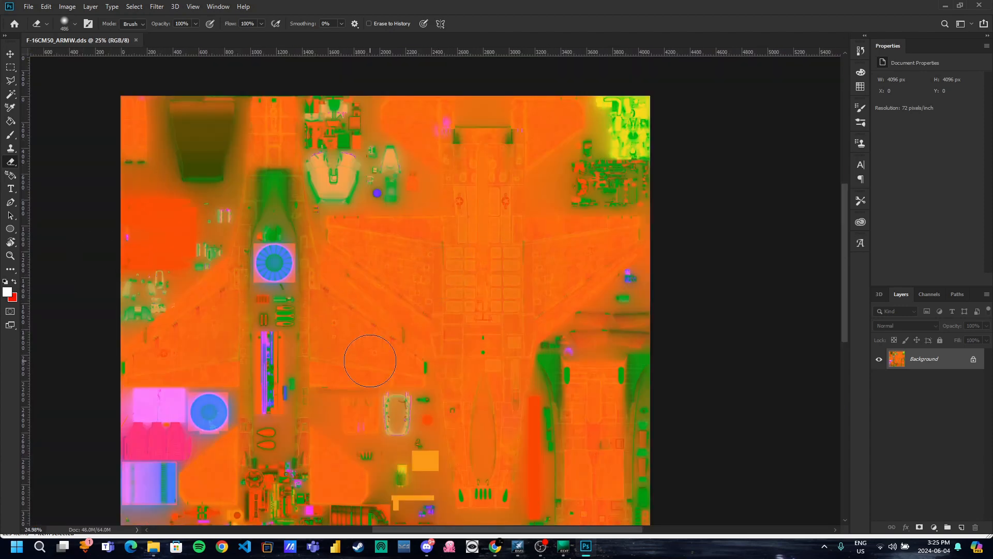
pyautogui.scroll(3, 353, 363)
pyautogui.scroll(1, 745, 386)
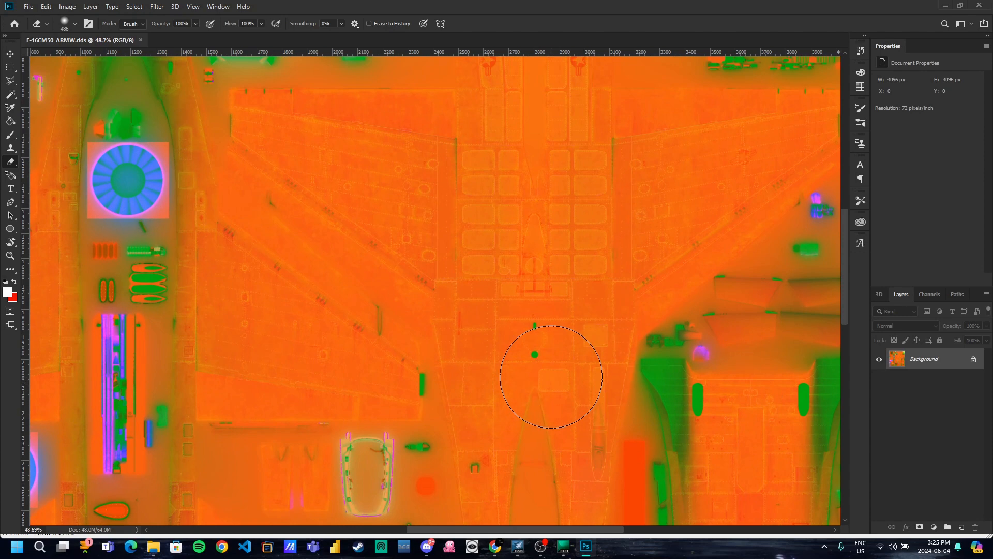
# Inspect the two star insignia on the upper fuselage panels of the ARMW texture and their surrounding rivets
pyautogui.scroll(3, 578, 320)
pyautogui.scroll(7, 566, 260)
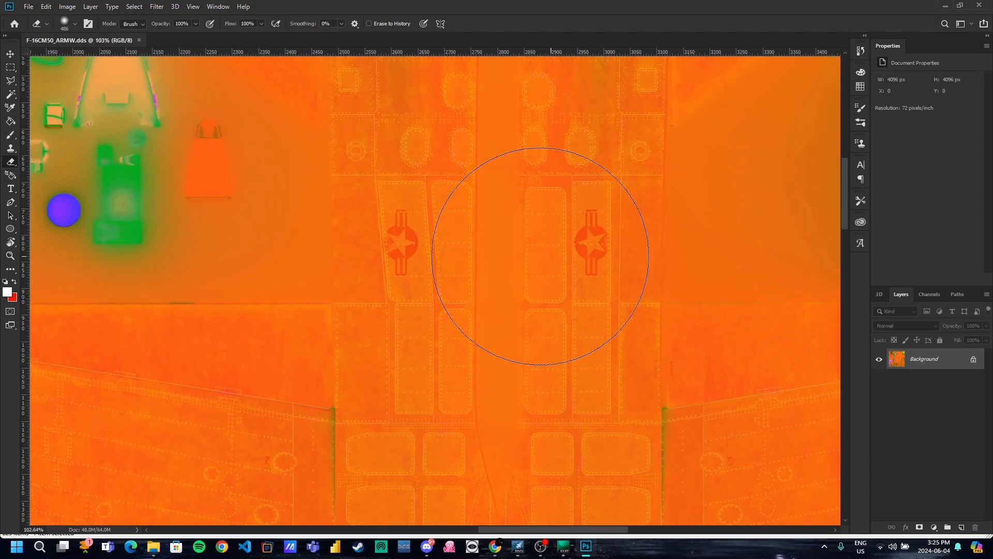
pyautogui.scroll(2, 463, 295)
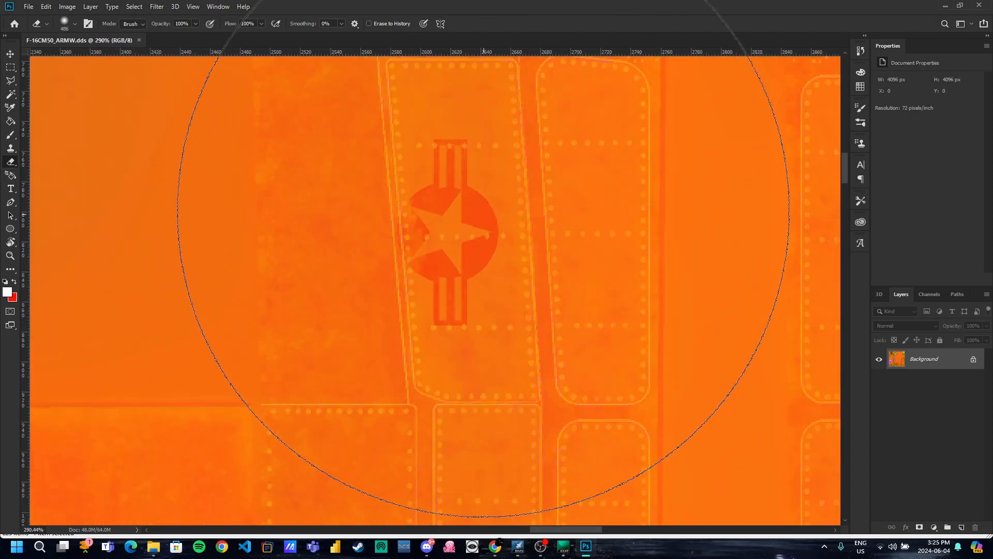
pyautogui.scroll(-5, 431, 204)
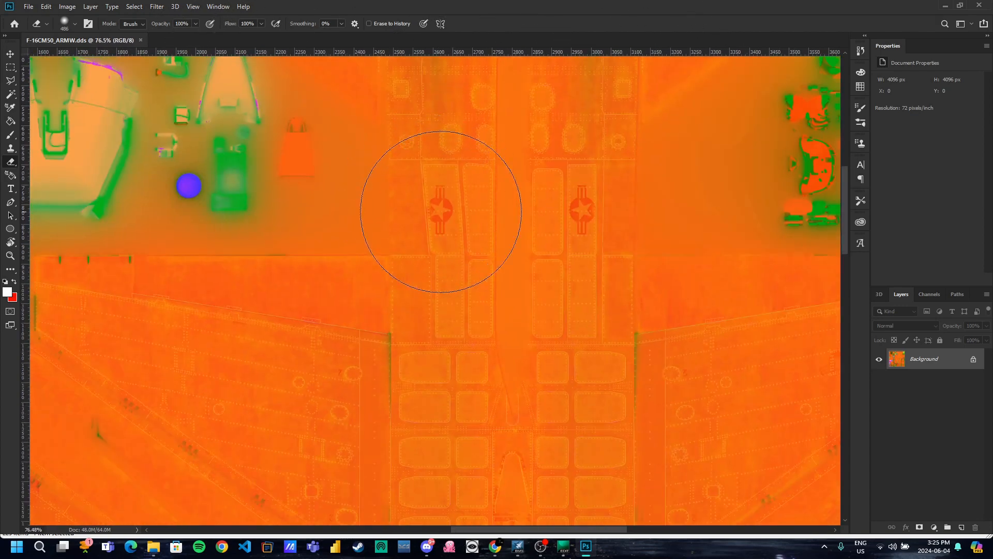
pyautogui.scroll(4, 439, 204)
pyautogui.scroll(2, 415, 206)
pyautogui.scroll(-6, 412, 232)
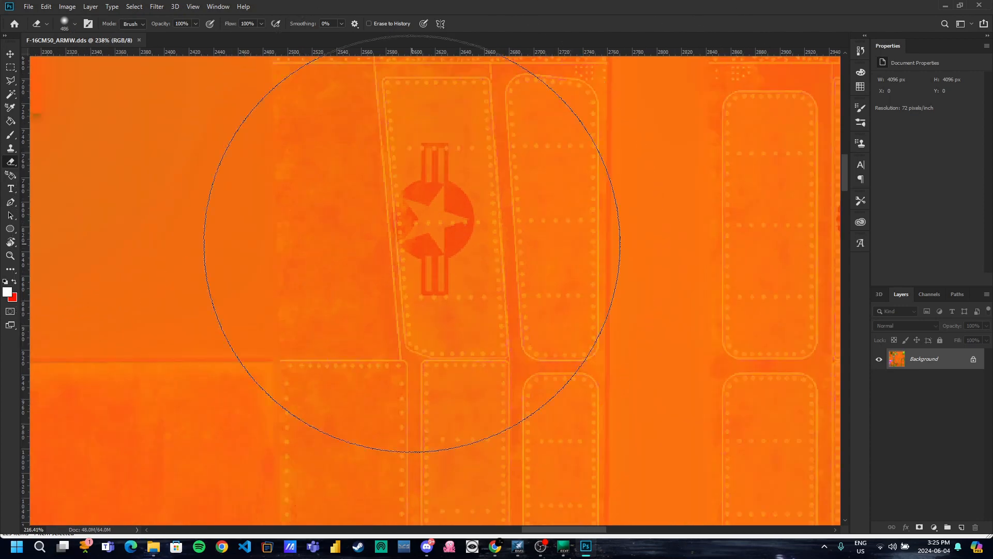
pyautogui.scroll(-2, 393, 243)
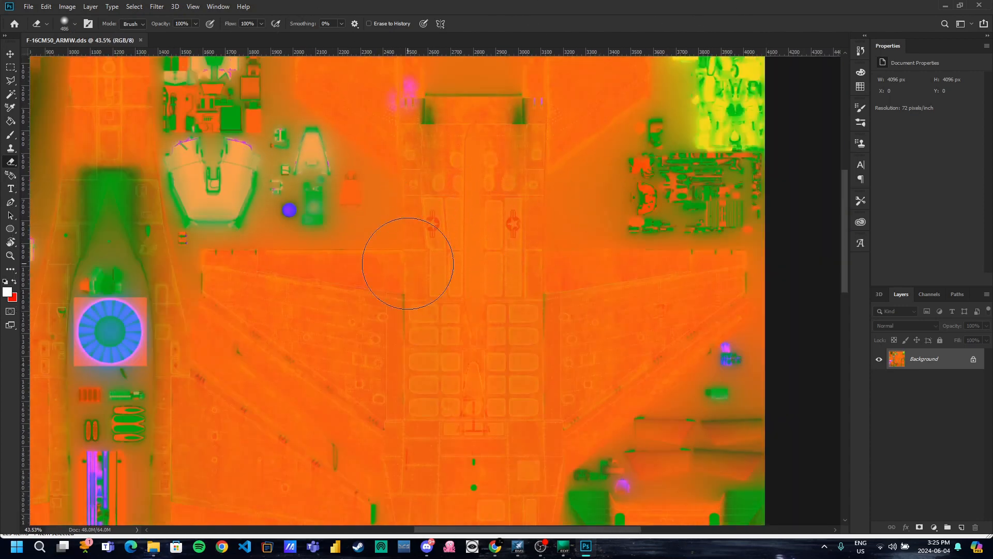
# Switch to the Model Viewer and inspect the shine, rivets and star insignia on the F-16's upper fuselage
pyautogui.moveTo(572, 543)
pyautogui.click(595, 504)
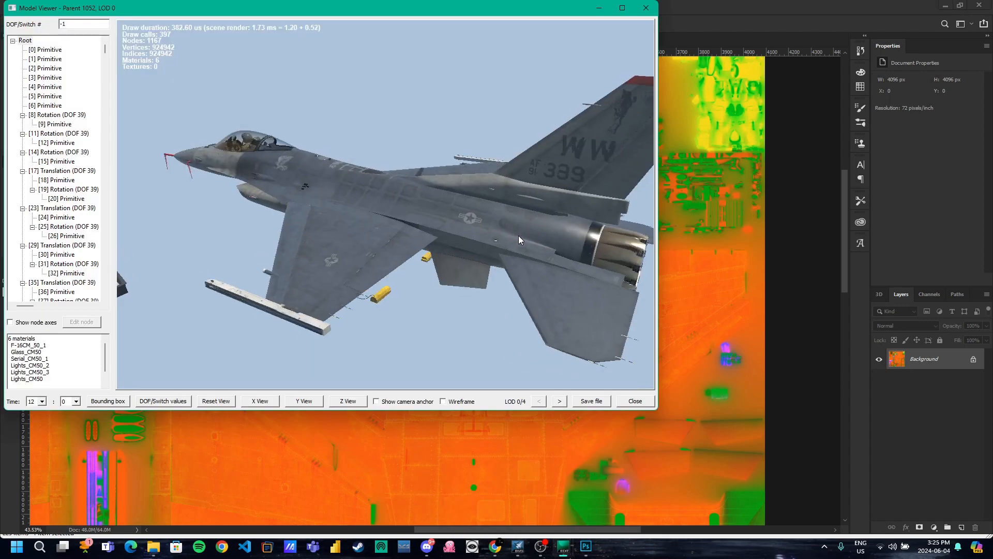
pyautogui.scroll(8, 518, 239)
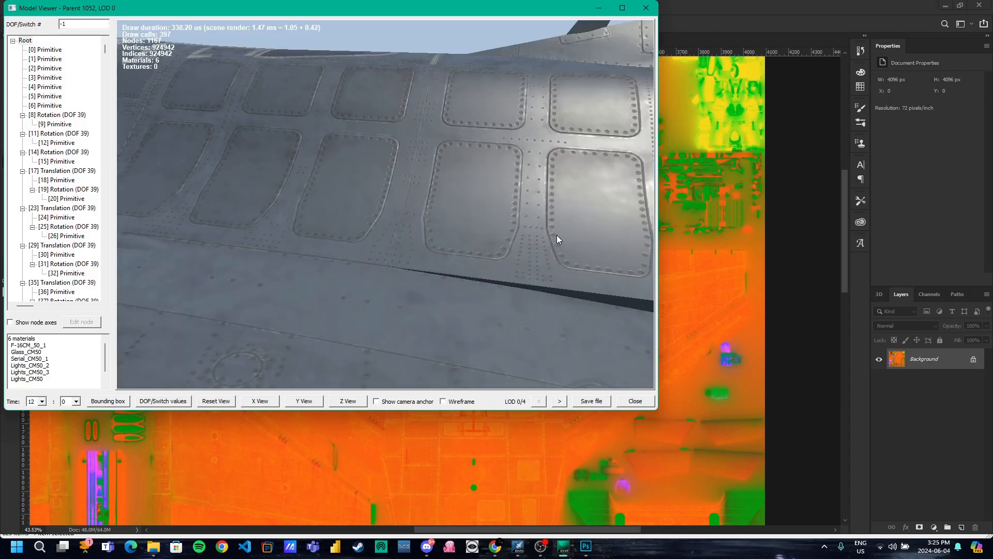
pyautogui.scroll(5, 561, 224)
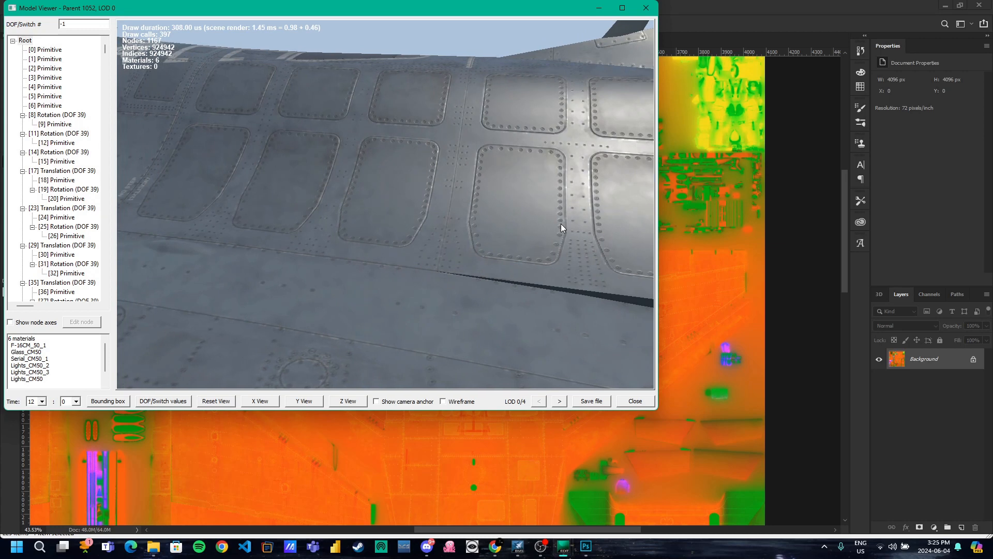
pyautogui.moveTo(561, 223); pyautogui.dragTo(578, 248)
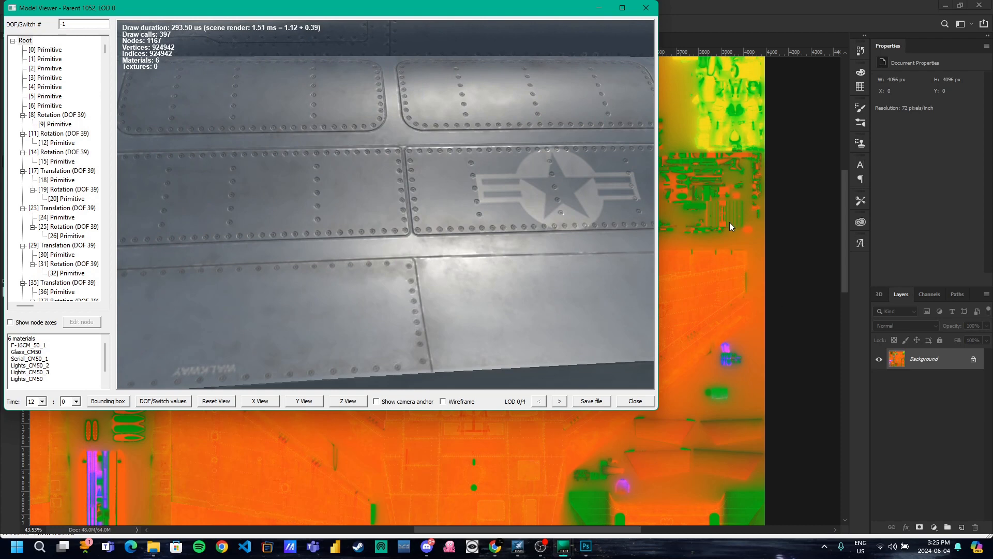
pyautogui.moveTo(501, 256); pyautogui.dragTo(510, 256)
# Return to F-16CM50_ARMW.dds in Photoshop and compare its fuselage and wing areas, ending on the whole texture
pyautogui.click(728, 14)
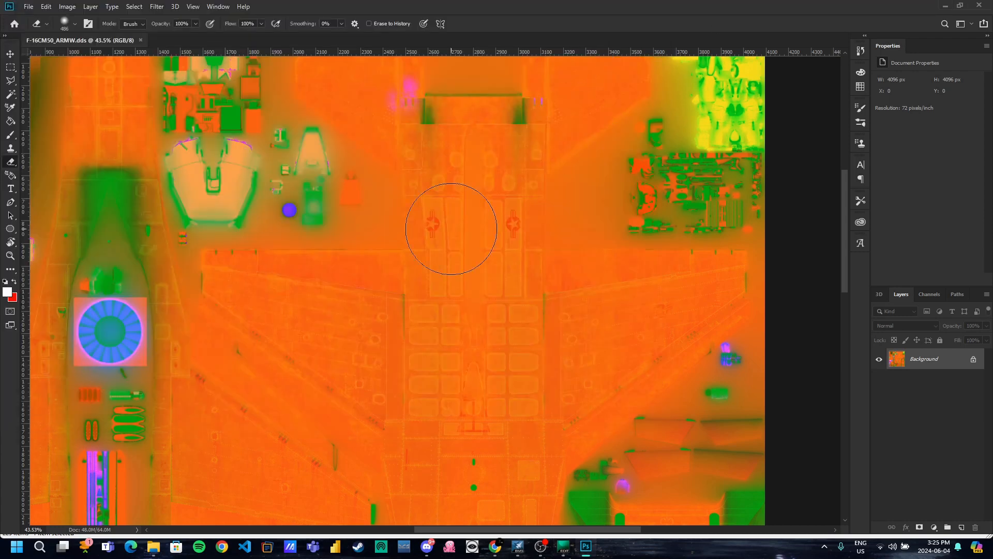
pyautogui.scroll(-1, 449, 234)
pyautogui.scroll(-1, 414, 271)
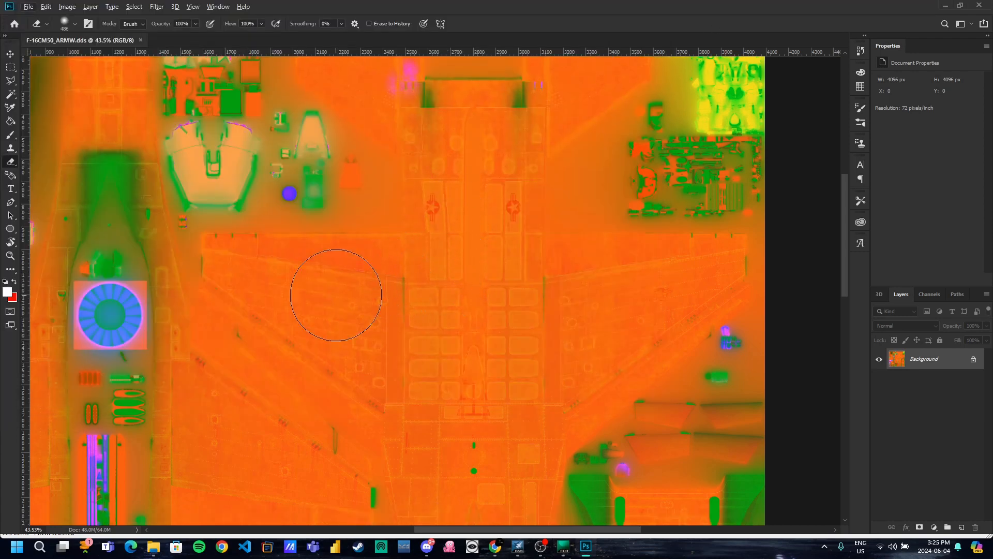
pyautogui.scroll(-5, 443, 286)
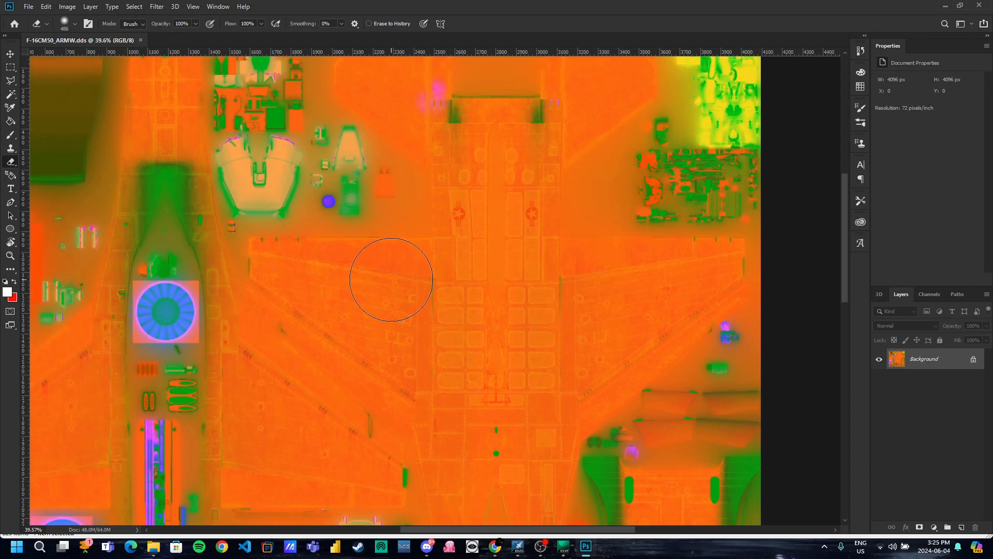
pyautogui.scroll(-5, 417, 259)
pyautogui.scroll(-2, 396, 263)
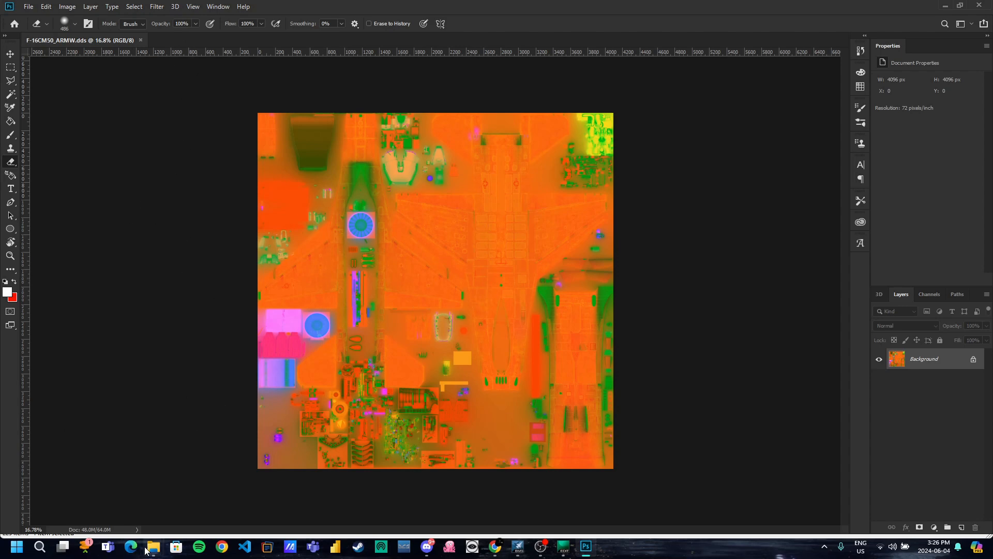
# Bring up the f16 c50 folder in File Explorer, reviewing the Albedo and ARMW files in the 1052 folder before returning to it
pyautogui.moveTo(153, 546)
pyautogui.click(120, 483)
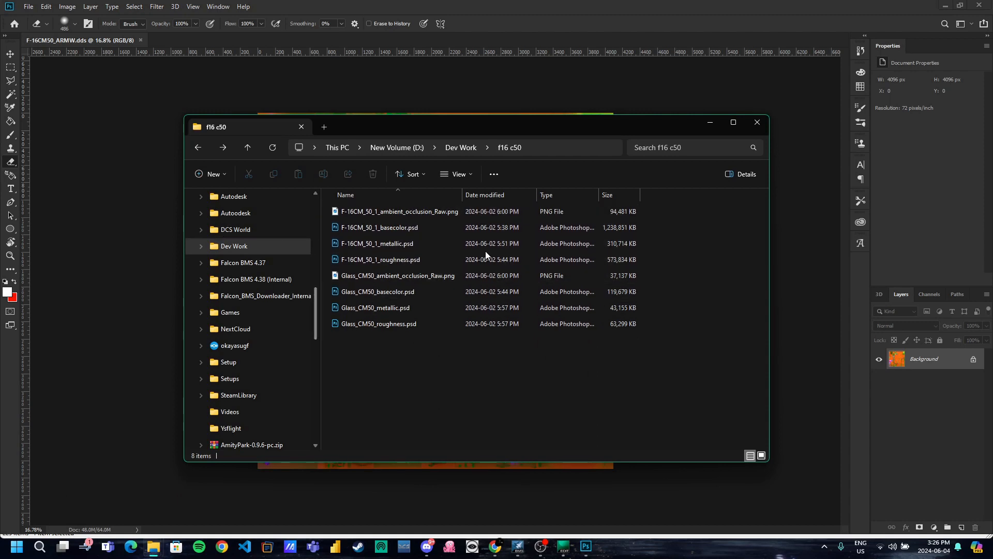
pyautogui.moveTo(153, 546)
pyautogui.click(219, 506)
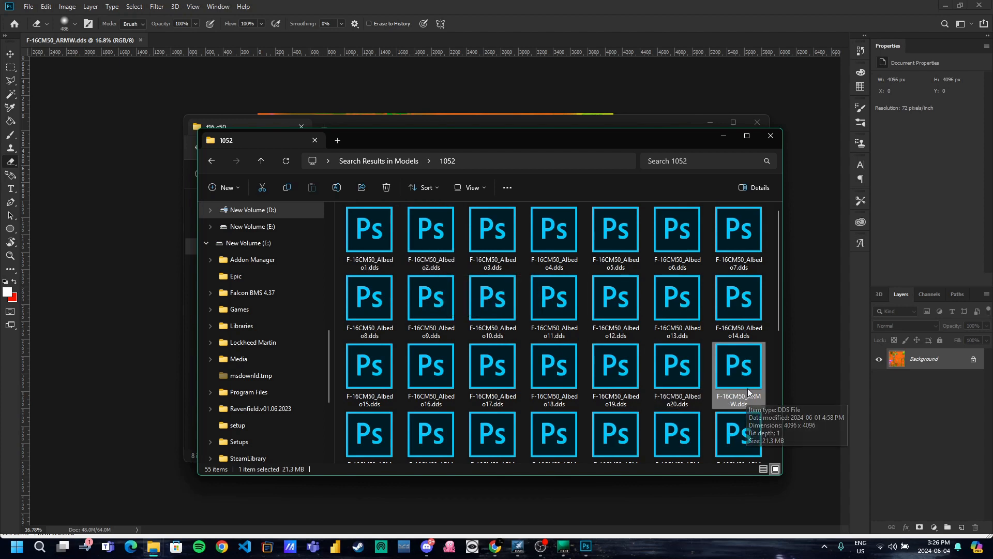
pyautogui.scroll(-1, 747, 398)
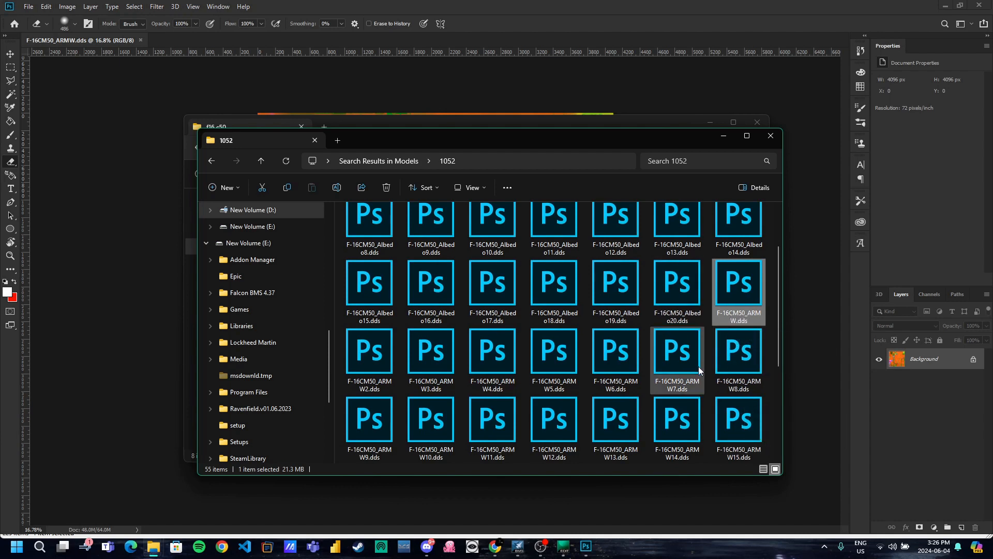
pyautogui.scroll(1, 670, 362)
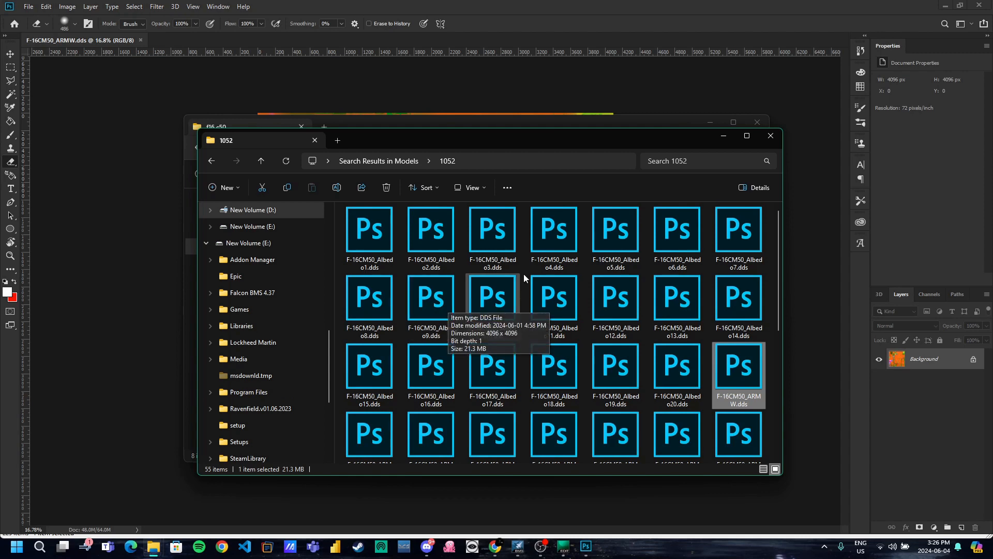
pyautogui.click(724, 137)
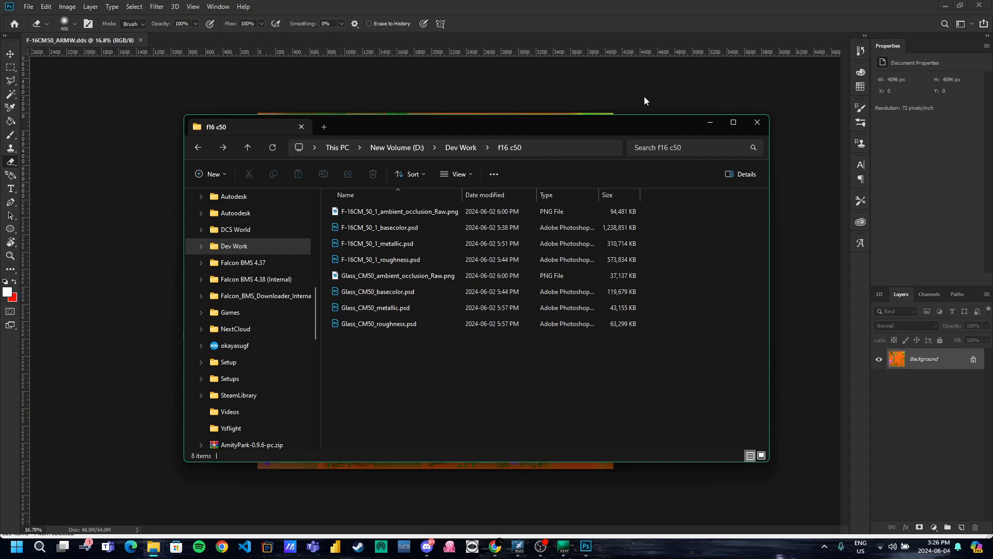
# Restart Photoshop with F-16CM_50_1_basecolor.psd from the f16 c50 folder, and close the Model Viewer and Falcon BMS Editor
pyautogui.click(973, 5)
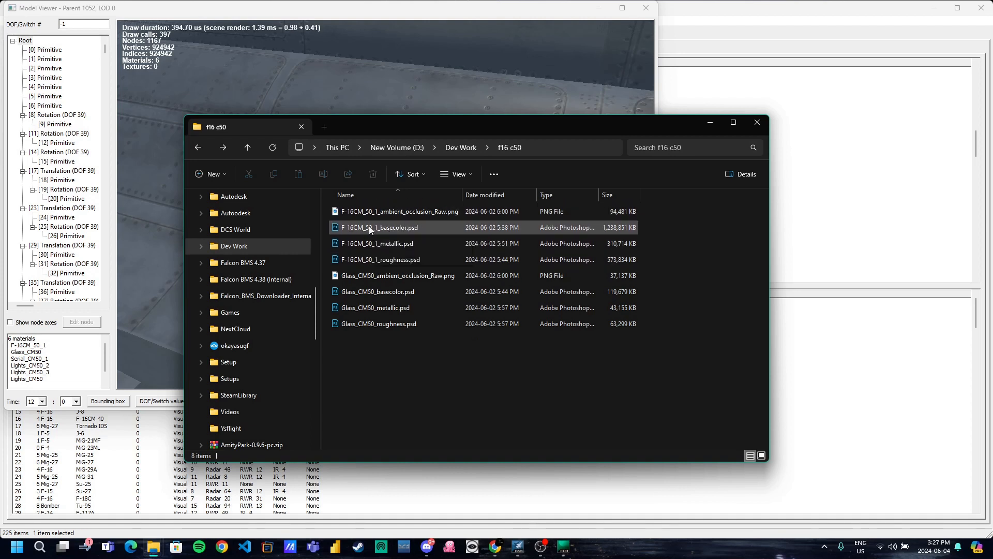
pyautogui.moveTo(368, 226); pyautogui.dragTo(370, 229)
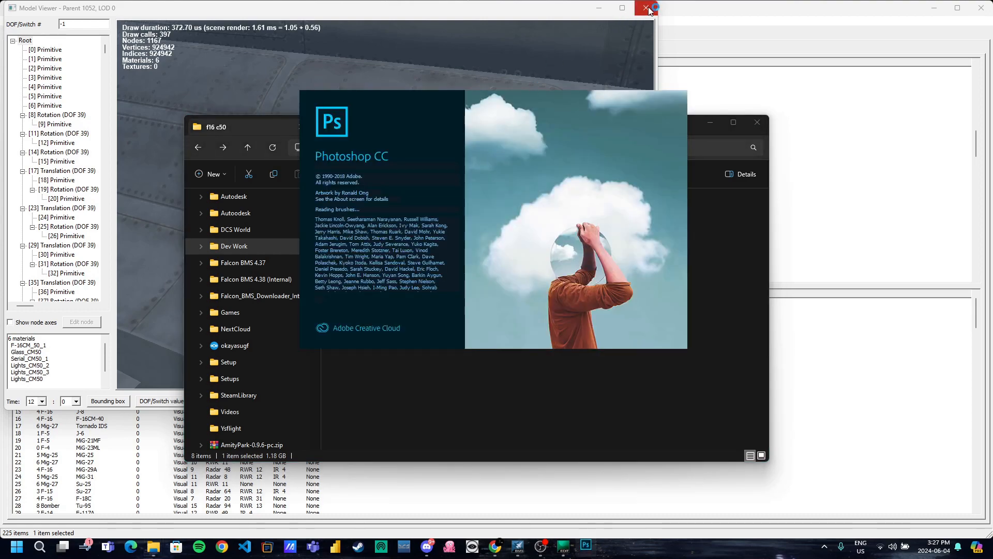
pyautogui.click(648, 6)
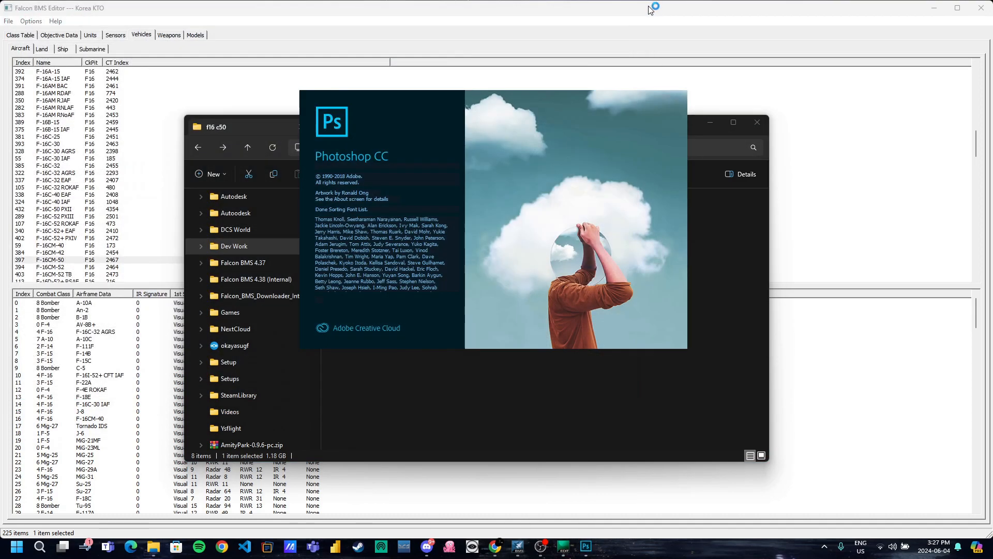
pyautogui.click(981, 8)
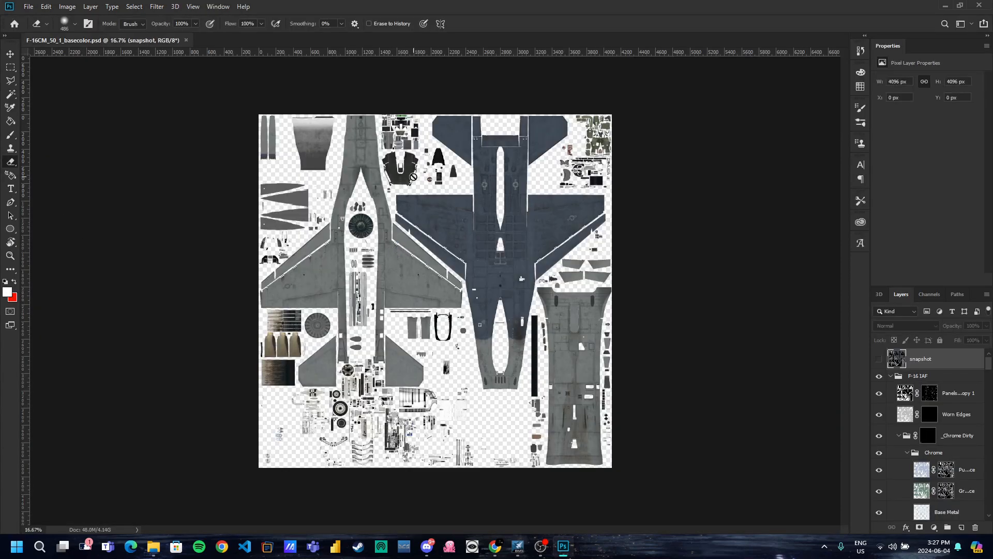
# Examine the panel lines, rivets and markings on the dark blue fuselage of F-16CM_50_1_basecolor.psd
pyautogui.scroll(8, 509, 256)
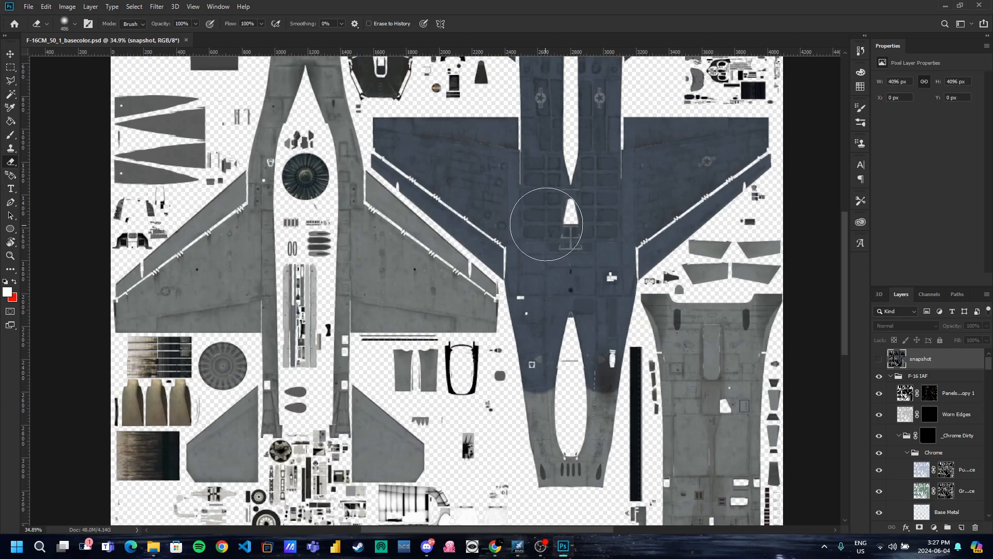
pyautogui.scroll(-3, 454, 309)
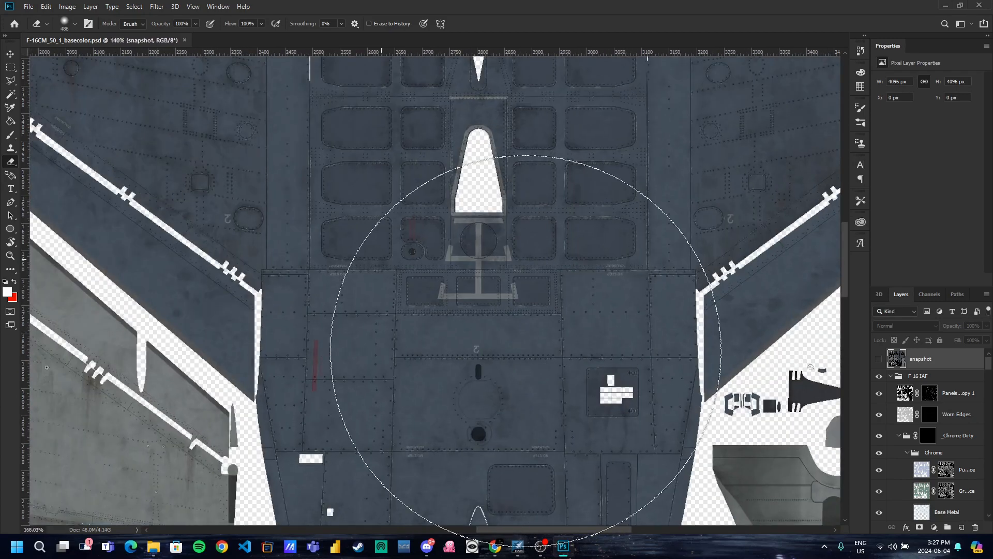
pyautogui.scroll(8, 481, 388)
pyautogui.scroll(-12, 500, 362)
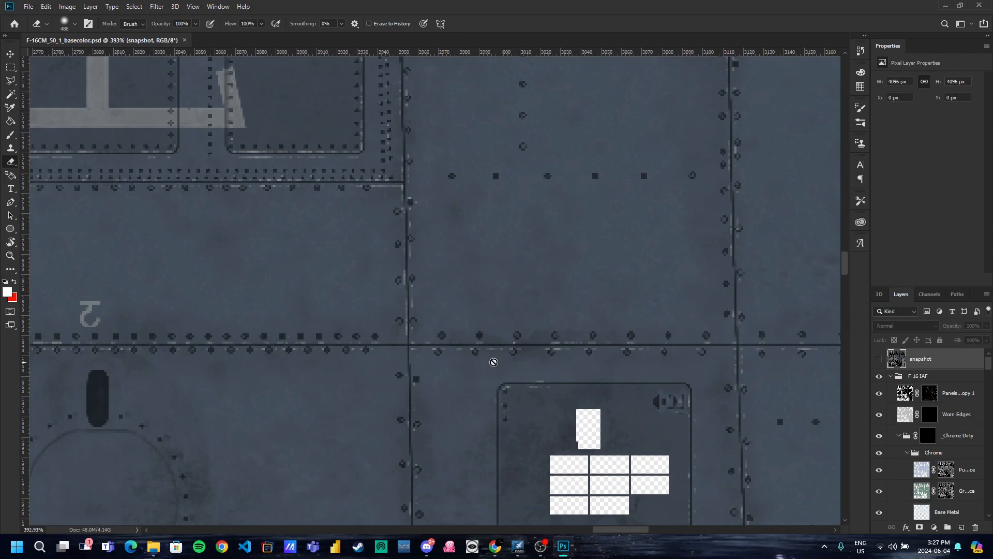
pyautogui.scroll(-3, 371, 343)
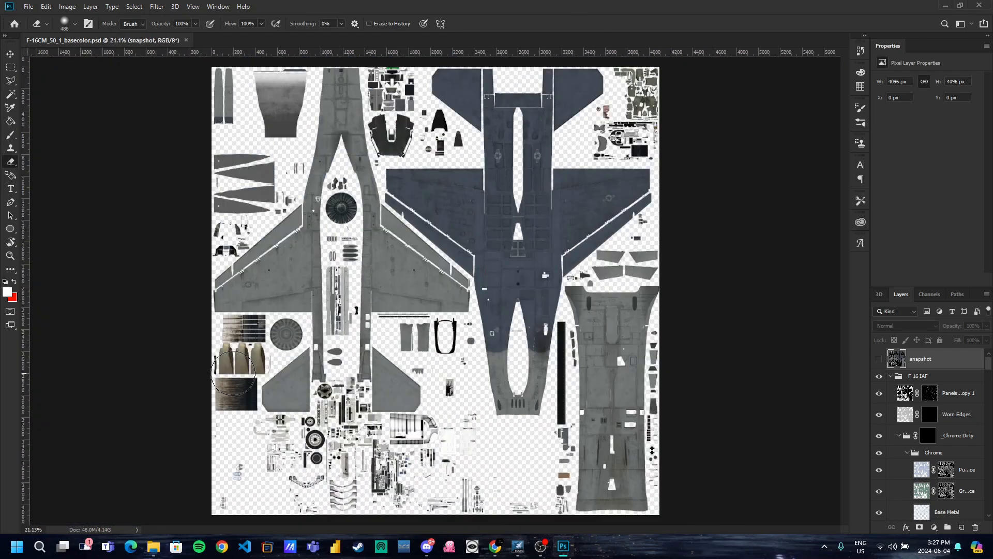
# Inspect the stencils, rivets and weathering on the grey wing and adjoining fuselage in the basecolor template
pyautogui.scroll(6, 393, 236)
pyautogui.scroll(5, 344, 406)
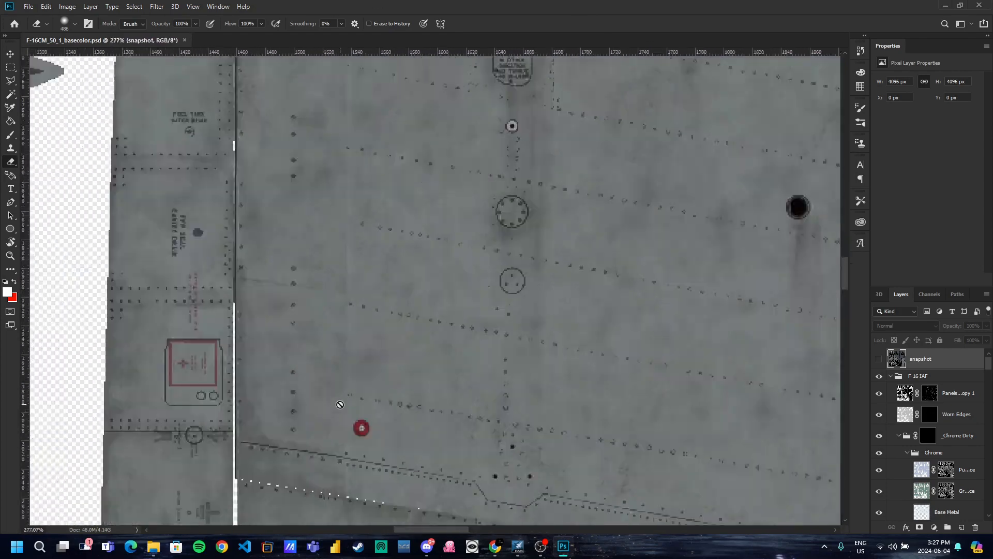
pyautogui.scroll(-1, 370, 421)
pyautogui.scroll(-2, 370, 422)
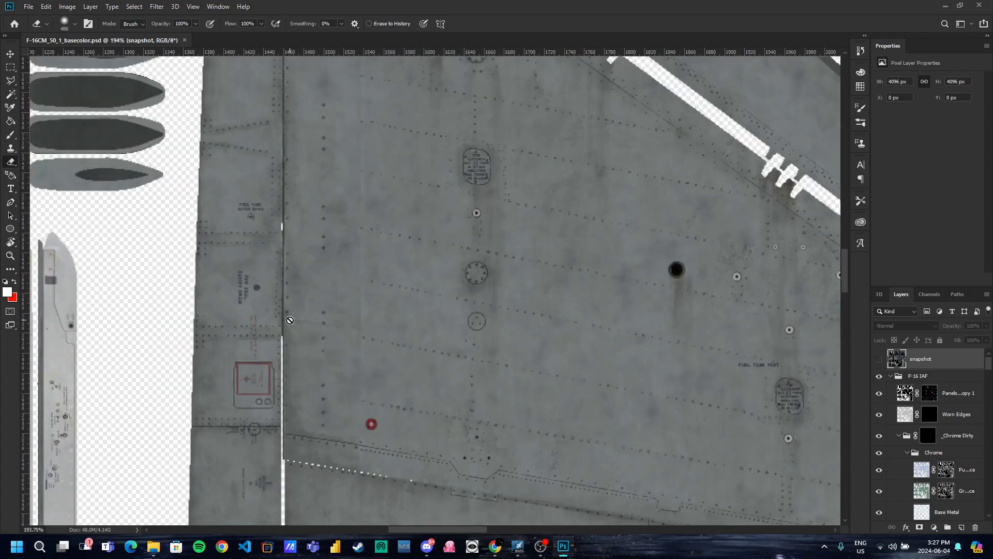
pyautogui.scroll(3, 227, 224)
pyautogui.scroll(-5, 250, 271)
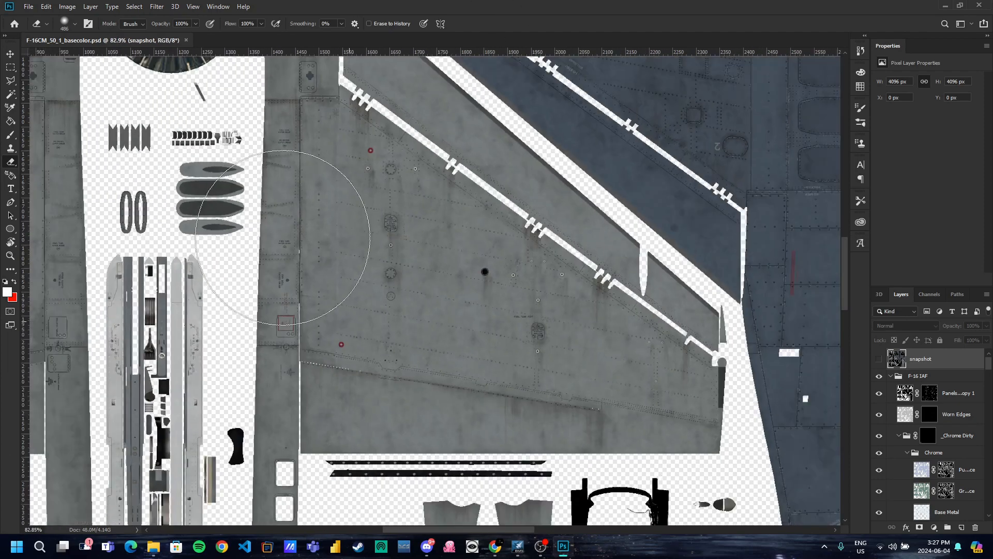
# Inspect the small detail parts around the grey fuselage halves, and bring the dark blue airframe back into view
pyautogui.scroll(1, 149, 157)
pyautogui.scroll(8, 152, 193)
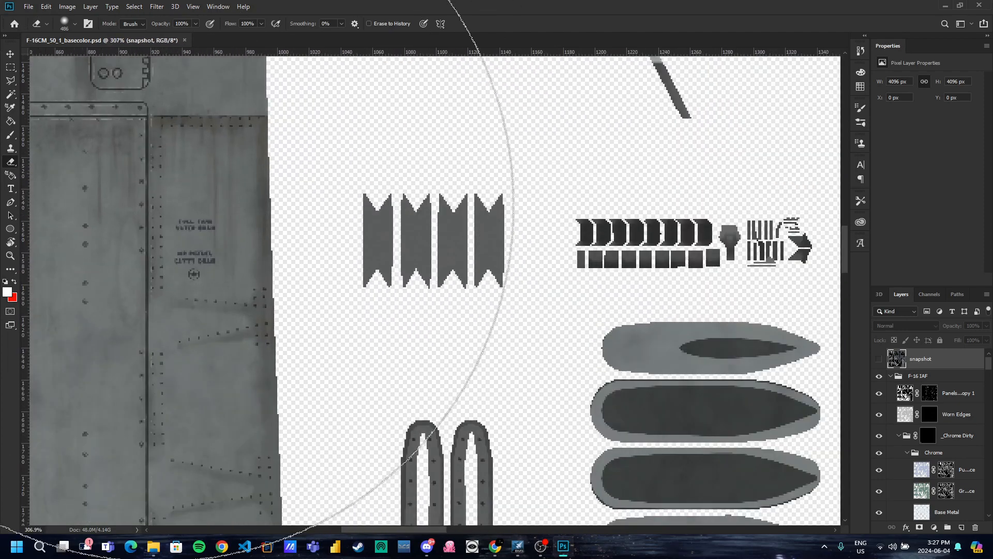
pyautogui.scroll(-10, 196, 277)
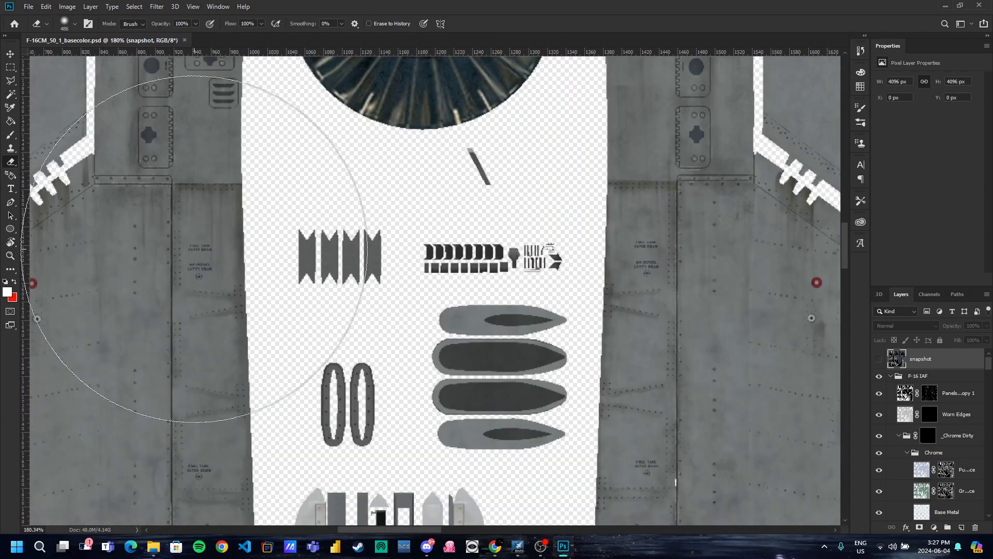
pyautogui.scroll(-1, 466, 201)
pyautogui.scroll(3, 466, 276)
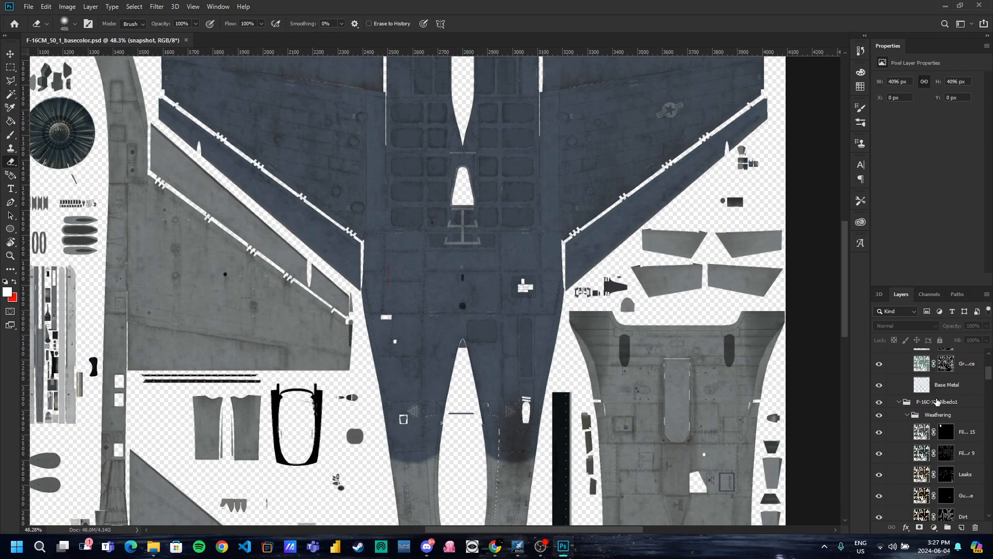
# Hide the Base Color layer to examine the texture without its paint, show it again, and make it the active layer
pyautogui.scroll(-10, 957, 434)
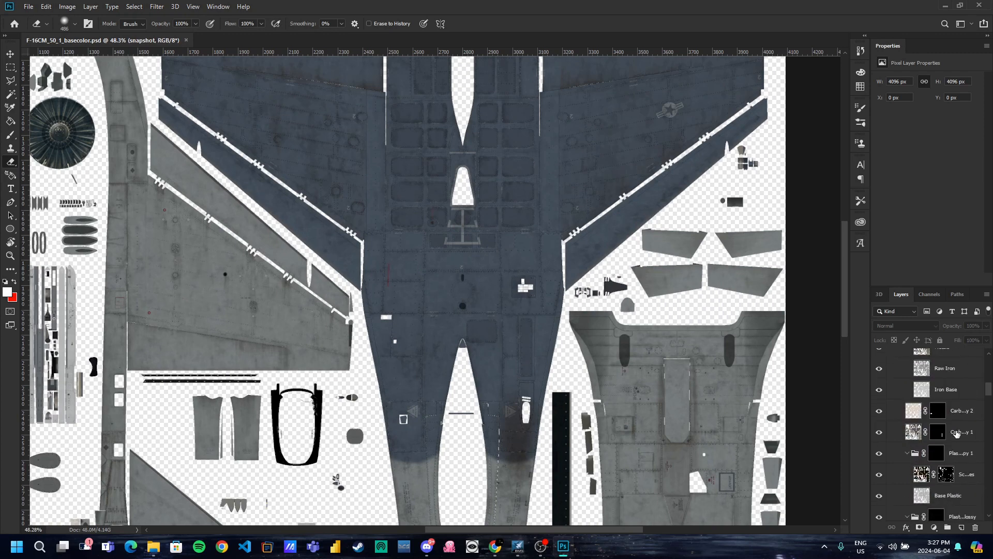
pyautogui.scroll(-10, 956, 437)
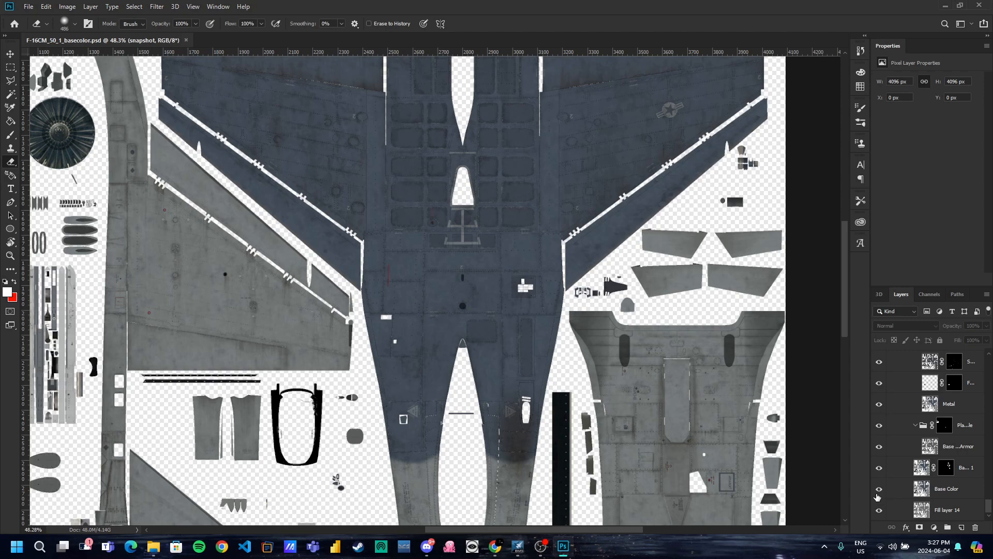
pyautogui.click(878, 489)
pyautogui.scroll(-2, 496, 377)
pyautogui.press('super')
pyautogui.press('super')
pyautogui.scroll(-2, 527, 290)
pyautogui.scroll(-9, 527, 290)
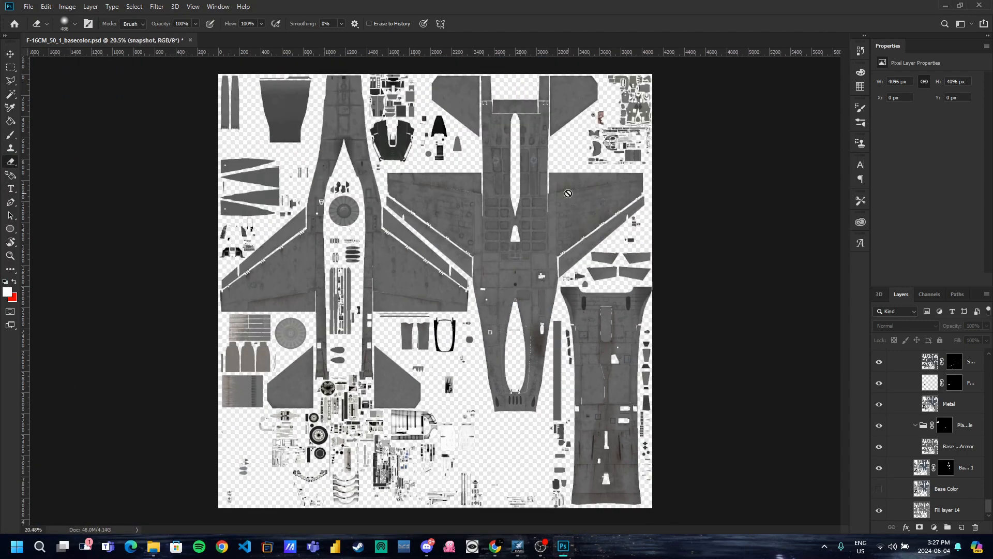
pyautogui.scroll(3, 560, 214)
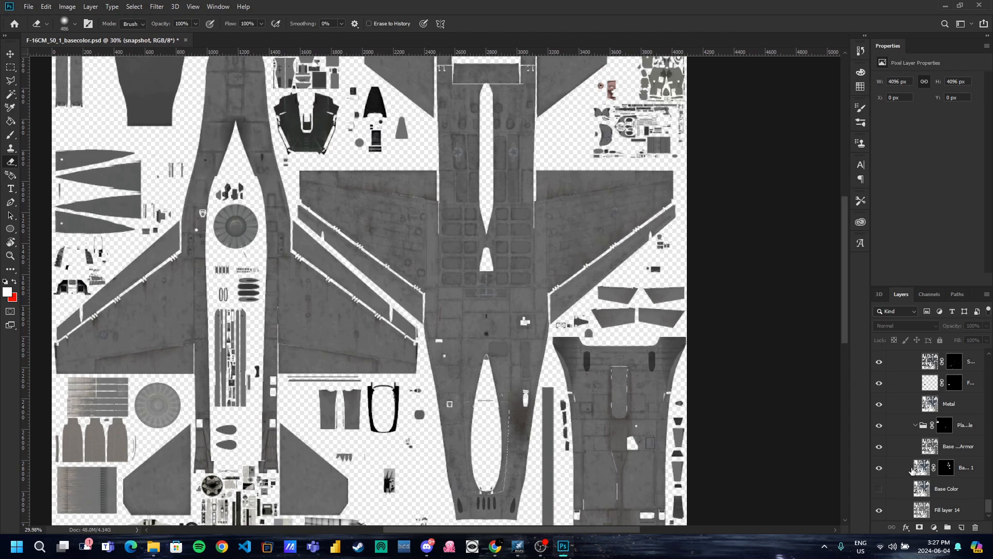
pyautogui.click(879, 489)
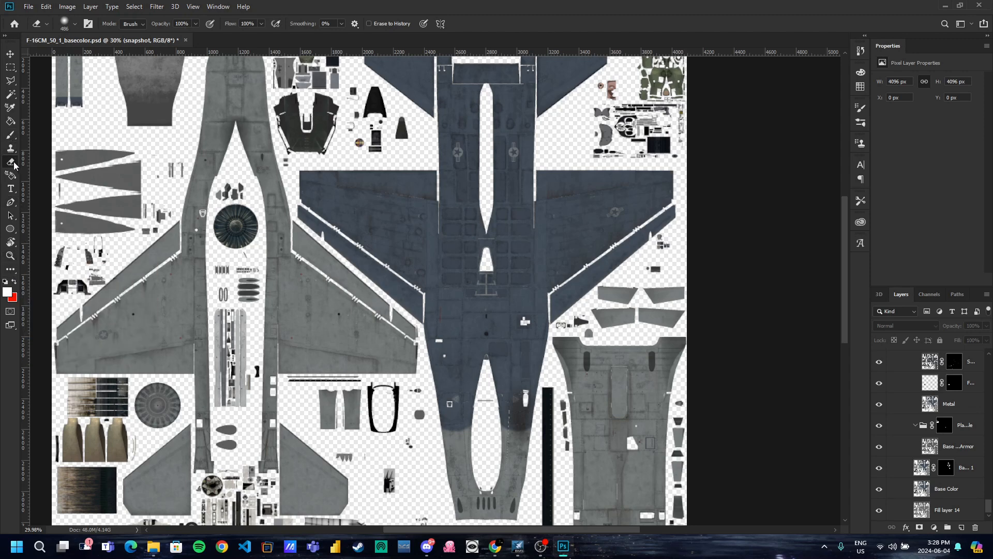
pyautogui.scroll(4, 393, 183)
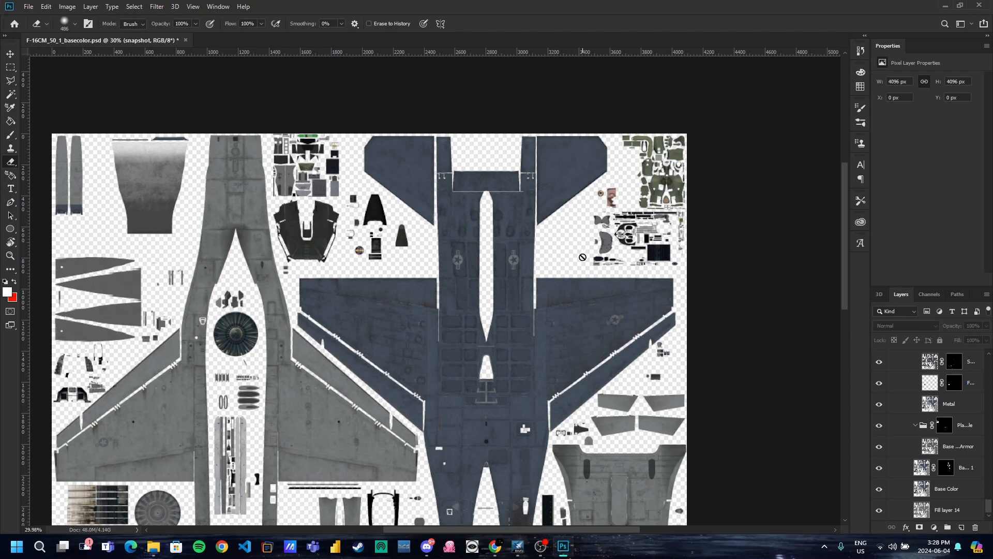
pyautogui.click(975, 487)
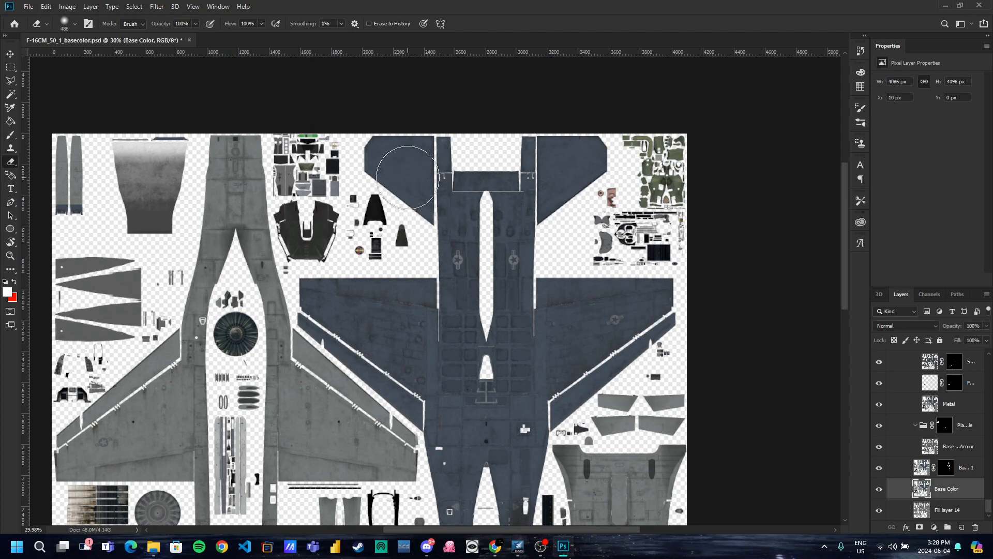
# Try erasing the Base Color layer freehand around the dark blue tail section, and undo the strokes
pyautogui.click(75, 25)
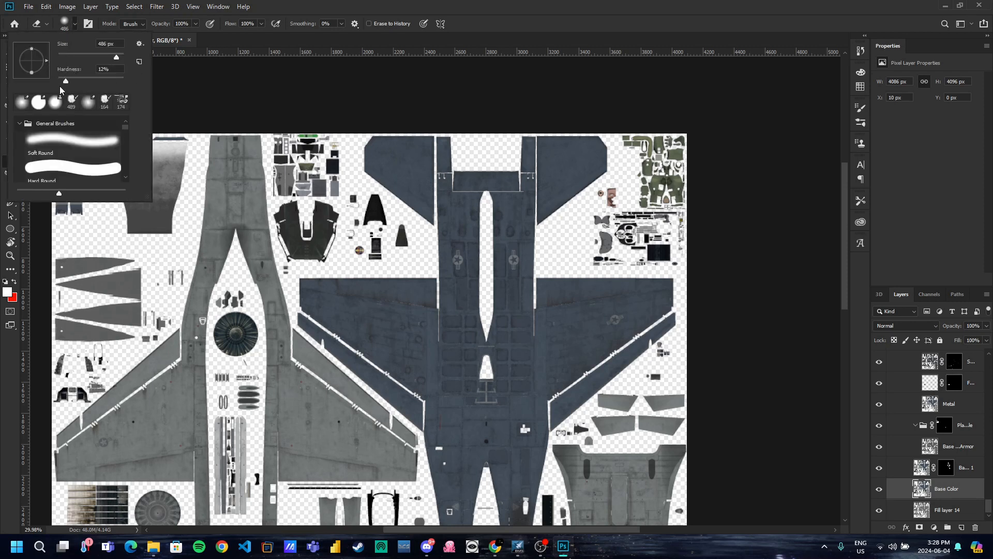
pyautogui.click(76, 22)
pyautogui.moveTo(341, 151)
pyautogui.mouseDown()
pyautogui.moveTo(669, 151)
pyautogui.moveTo(236, 152)
pyautogui.mouseUp()
pyautogui.moveTo(505, 137)
pyautogui.mouseDown()
pyautogui.moveTo(455, 223)
pyautogui.moveTo(517, 258)
pyautogui.moveTo(379, 270)
pyautogui.mouseUp()
pyautogui.hotkey('ctrl', 'z')
pyautogui.hotkey('ctrl', 'z')
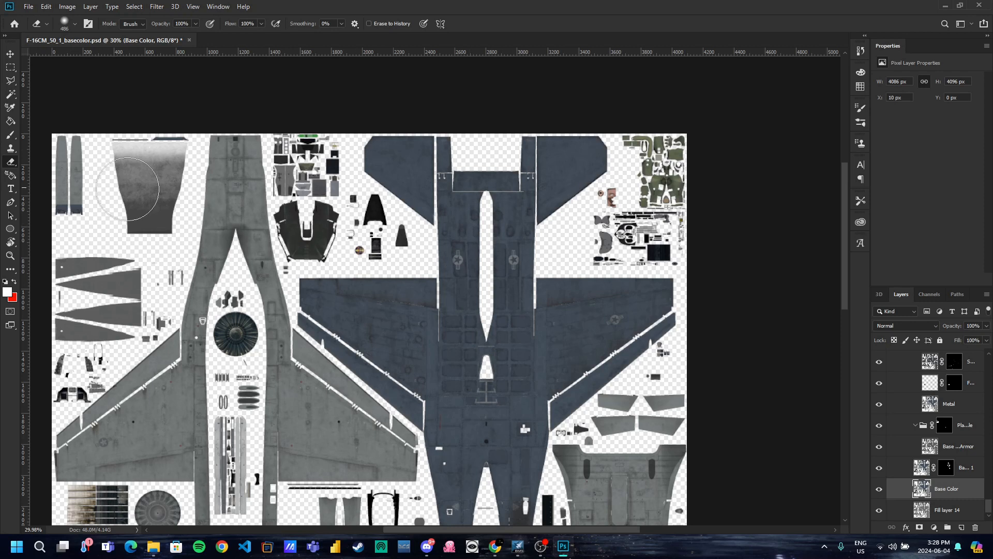
# Select the dark blue fuselage, wings and tailplanes with the Magic Wand at tolerance 80, sampling all layers
pyautogui.click(11, 93)
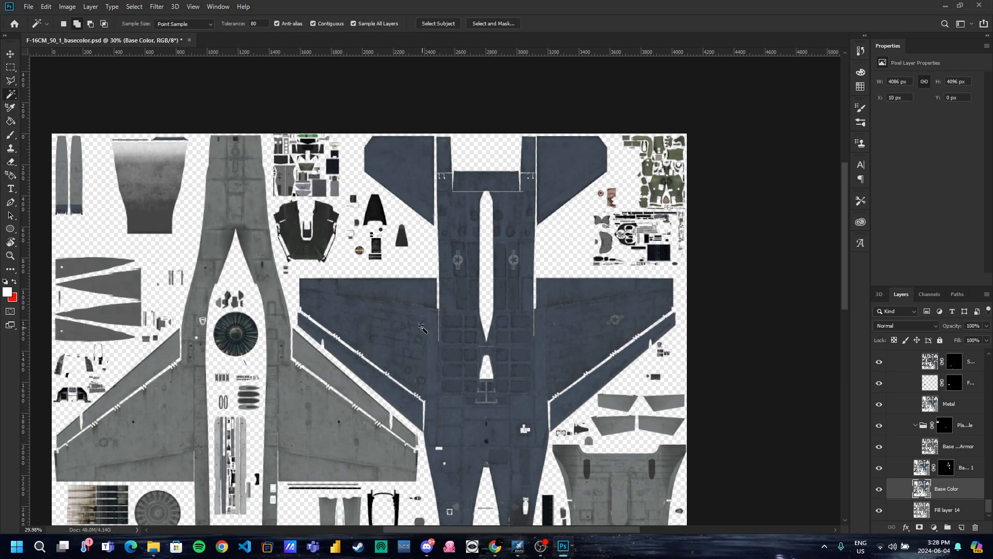
pyautogui.click(411, 299)
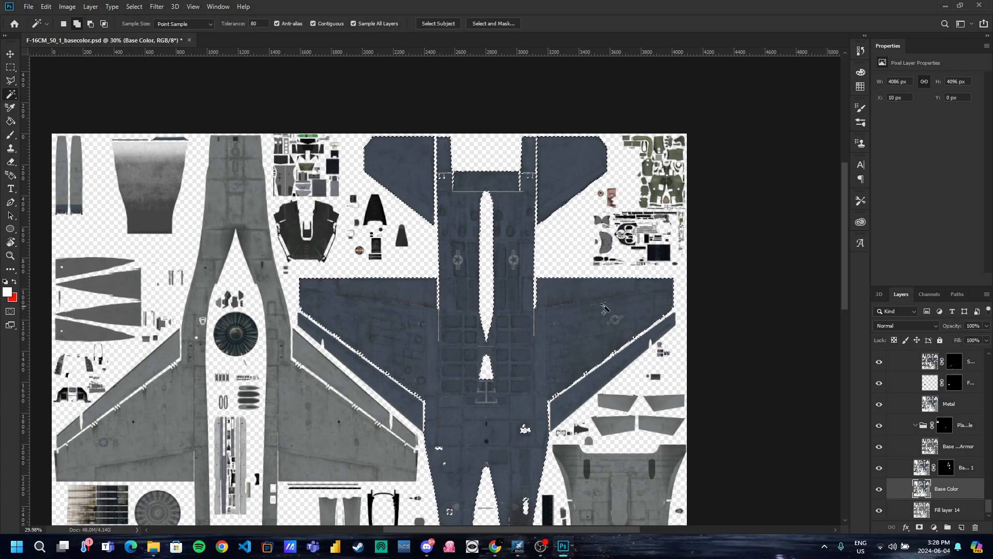
pyautogui.scroll(2, 632, 279)
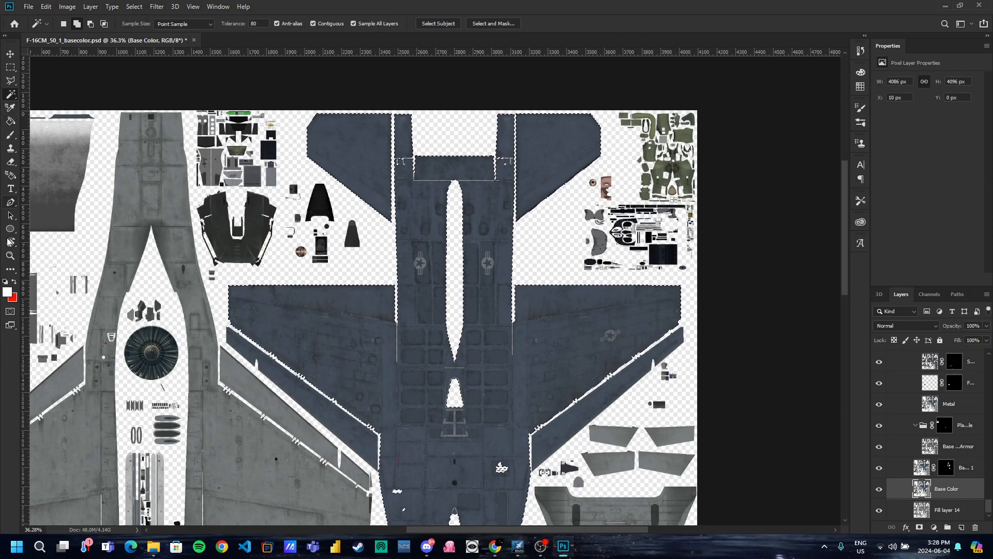
# Erase the Base Color paint with a soft edge over the selected tailplanes, rear fuselage and trailing edges of the wings
pyautogui.click(11, 164)
pyautogui.moveTo(310, 140)
pyautogui.mouseDown()
pyautogui.moveTo(351, 122)
pyautogui.moveTo(497, 132)
pyautogui.moveTo(353, 161)
pyautogui.moveTo(560, 162)
pyautogui.moveTo(421, 210)
pyautogui.moveTo(519, 236)
pyautogui.moveTo(289, 244)
pyautogui.moveTo(465, 279)
pyautogui.moveTo(742, 233)
pyautogui.moveTo(326, 288)
pyautogui.mouseUp()
pyautogui.scroll(-4, 327, 288)
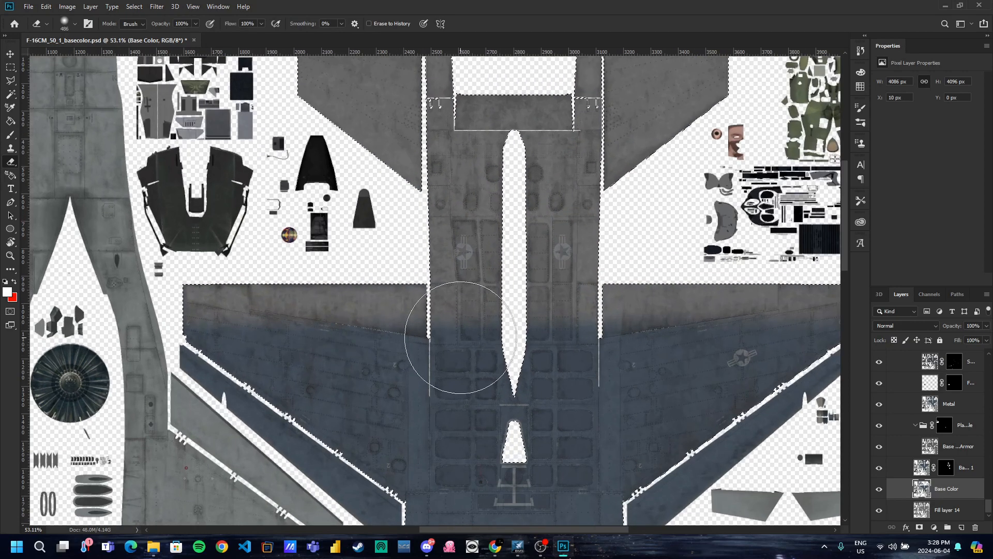
# Erase the Base Color paint over the nose, the forward fuselage and the outer area of one wing
pyautogui.scroll(7, 524, 354)
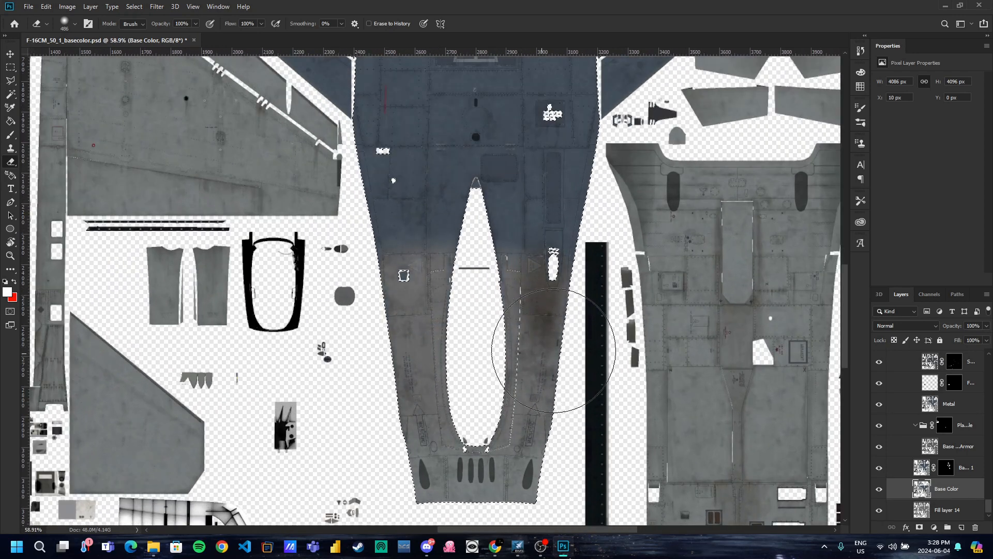
pyautogui.scroll(3, 464, 321)
pyautogui.scroll(2, 464, 321)
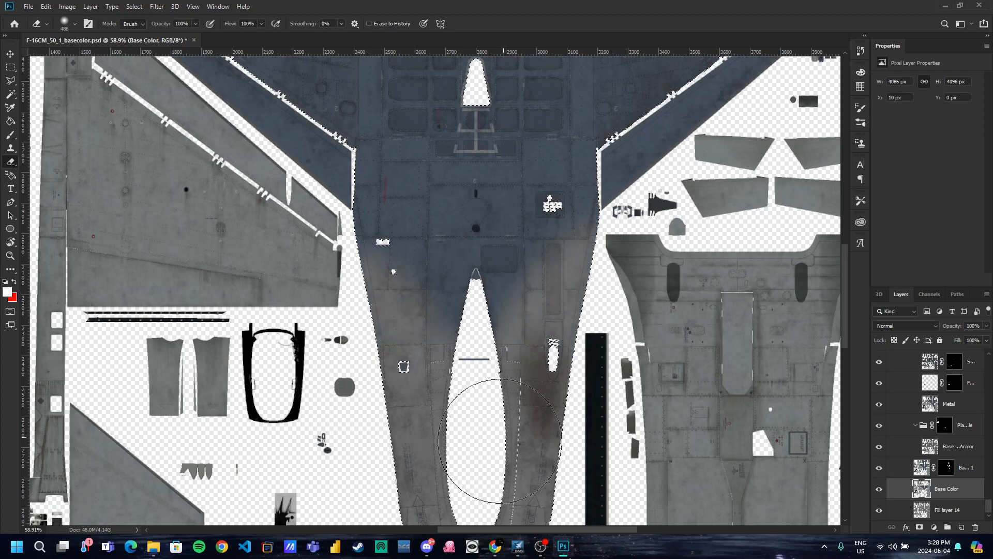
pyautogui.scroll(3, 555, 295)
pyautogui.scroll(12, 555, 295)
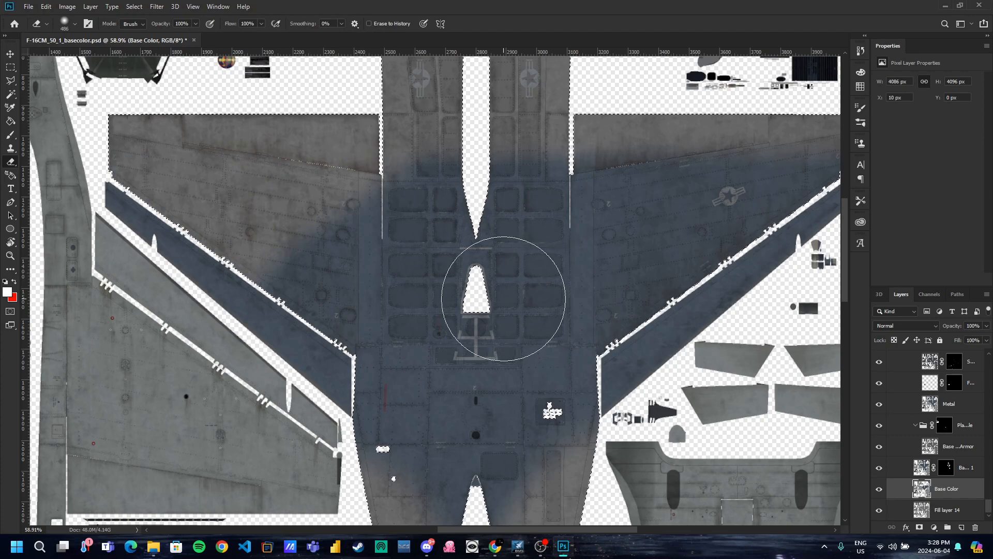
# Undo the latest erasures on the wing and forward fuselage, and clear the selection
pyautogui.moveTo(709, 77); pyautogui.dragTo(842, 268)
pyautogui.hotkey('ctrl', 'z')
pyautogui.hotkey('ctrl', 'z')
pyautogui.hotkey('ctrl', 'z')
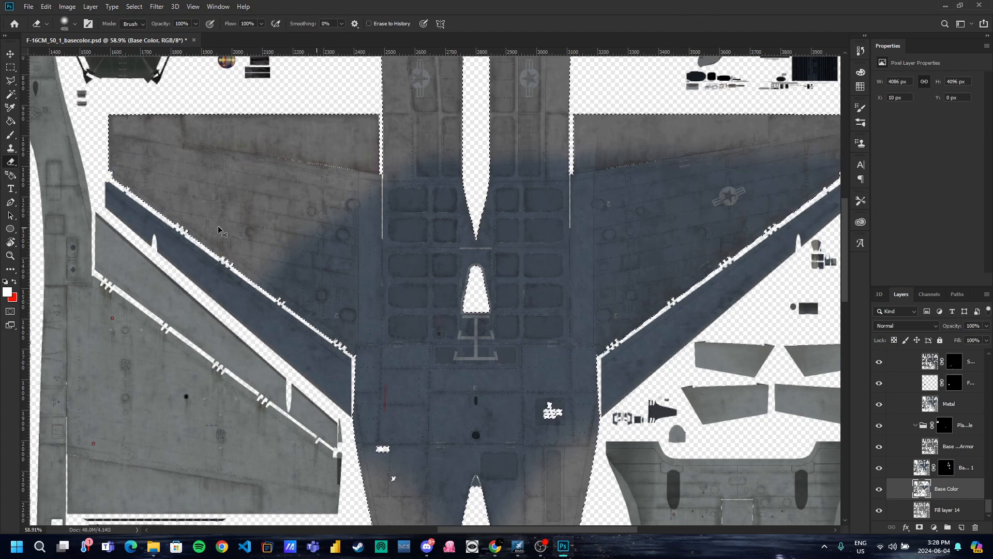
pyautogui.scroll(1, 516, 248)
pyautogui.scroll(-10, 515, 247)
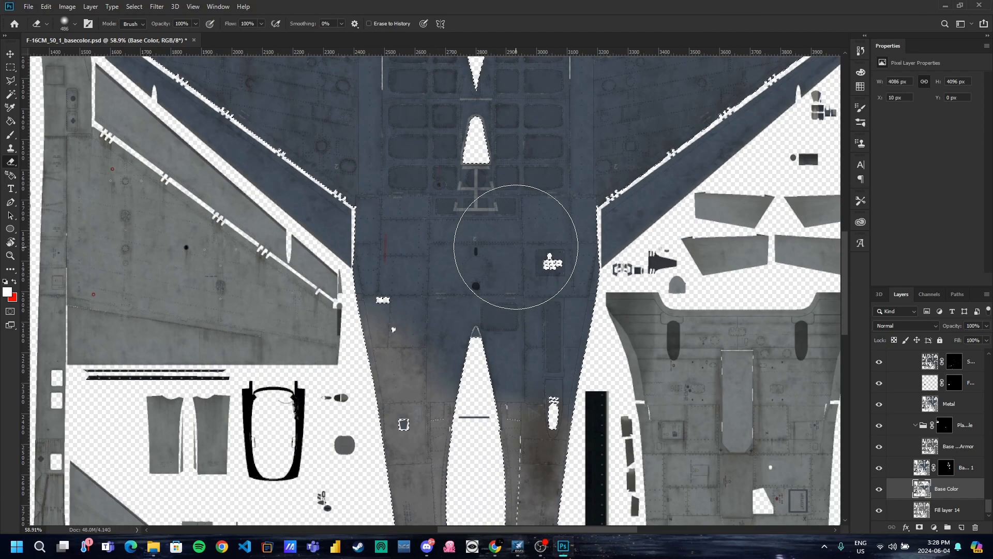
pyautogui.scroll(5, 660, 145)
pyautogui.scroll(3, 429, 250)
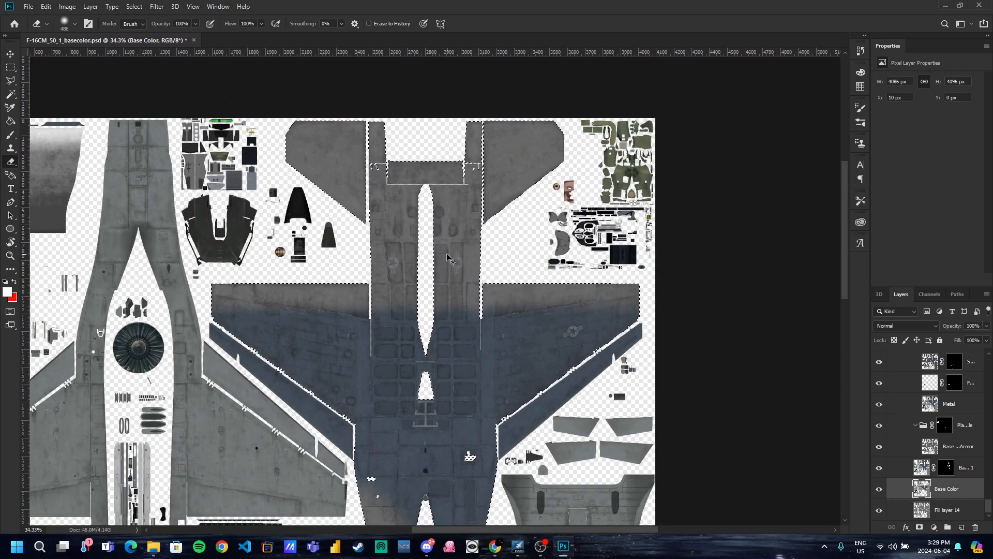
pyautogui.hotkey('ctrl', 'd')
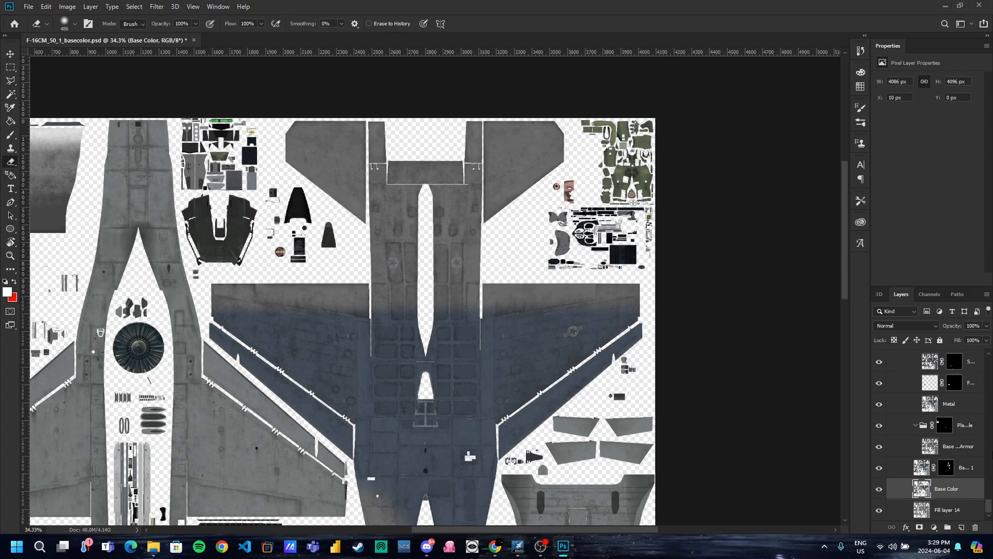
# Examine the star insignia on the rear fuselage and the F-16BASE and plastic layer groups, widening the layer list for longer names
pyautogui.scroll(10, 393, 270)
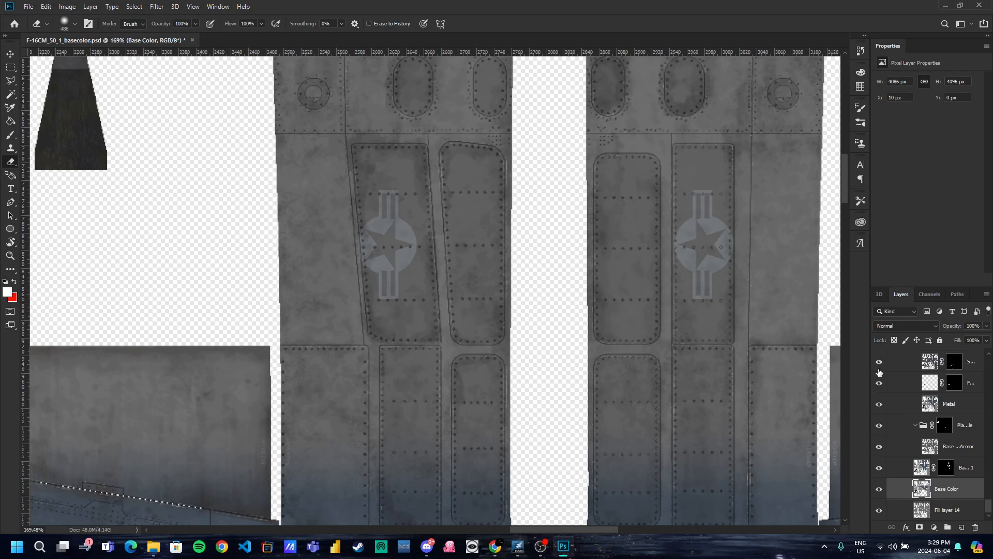
pyautogui.scroll(5, 905, 419)
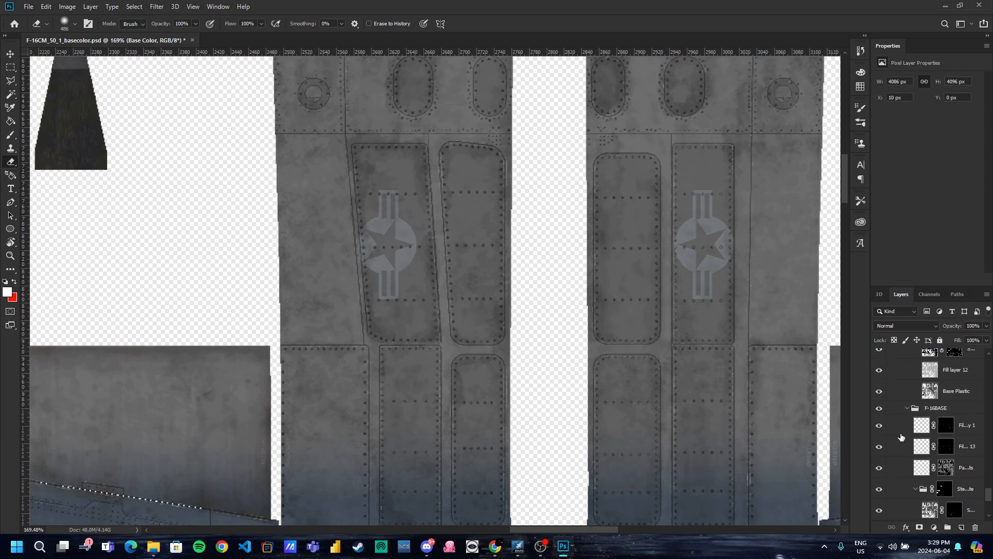
pyautogui.scroll(2, 901, 436)
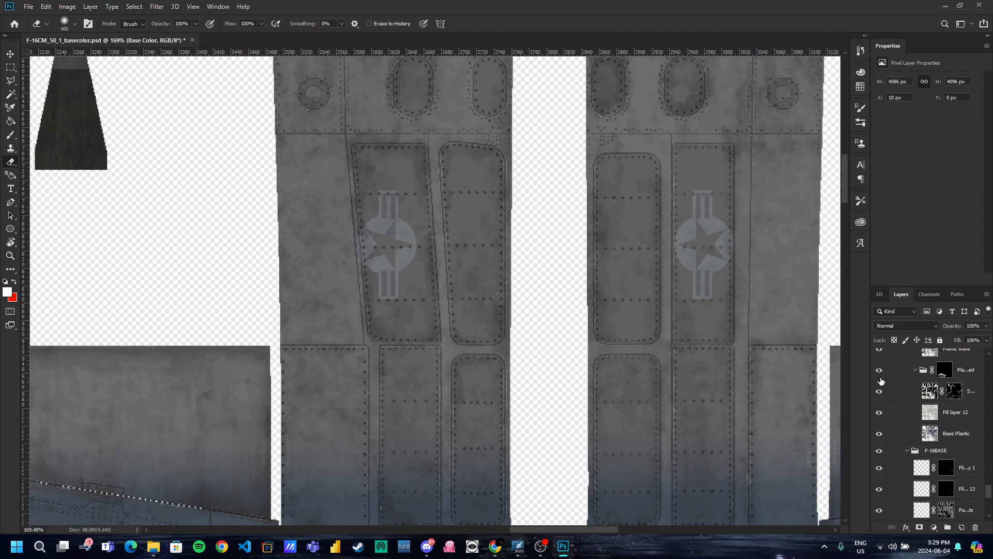
pyautogui.scroll(4, 886, 404)
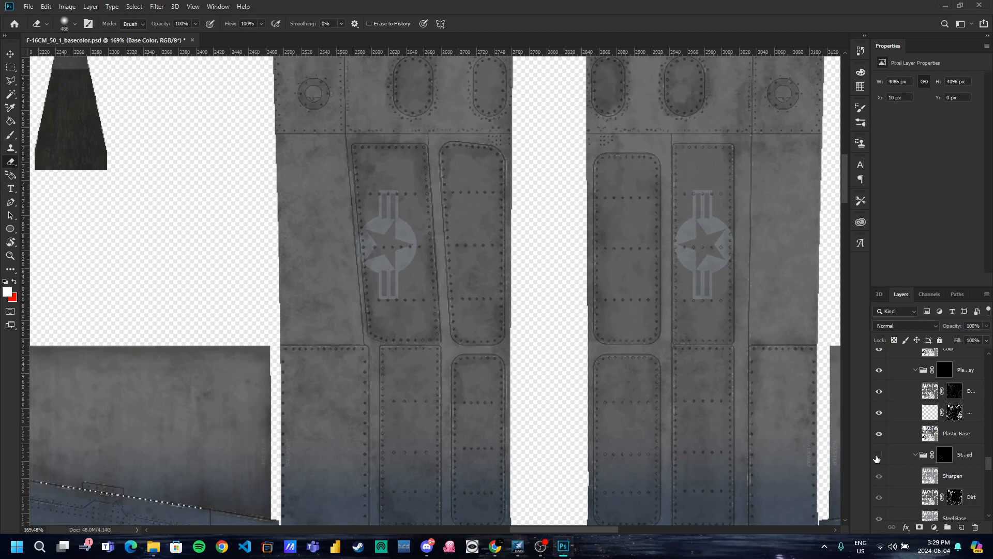
pyautogui.moveTo(845, 458)
pyautogui.mouseDown()
pyautogui.moveTo(732, 455)
pyautogui.moveTo(852, 455)
pyautogui.mouseUp()
pyautogui.scroll(5, 893, 439)
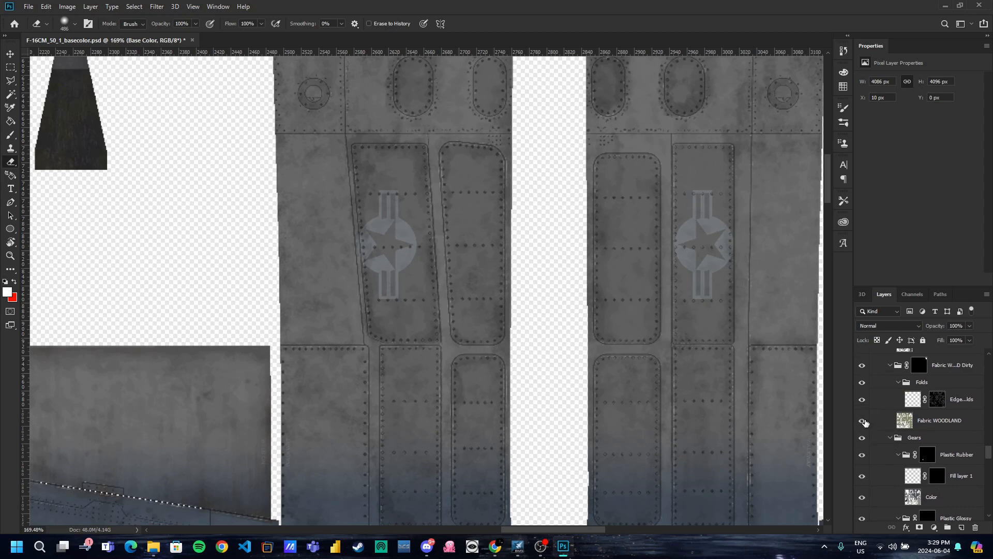
# Look through the remaining layer groups above Fabric WOODLAND, including Steel, Skin Face, Heat Stained Metal, Weathering and Chrome
pyautogui.scroll(2, 924, 432)
pyautogui.scroll(4, 921, 430)
pyautogui.scroll(4, 910, 429)
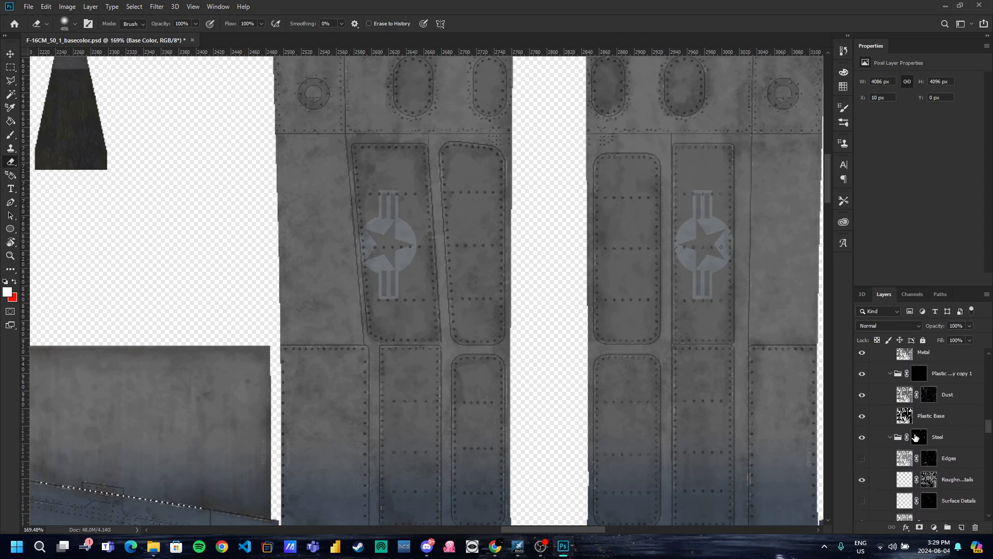
pyautogui.scroll(2, 898, 445)
pyautogui.scroll(3, 886, 439)
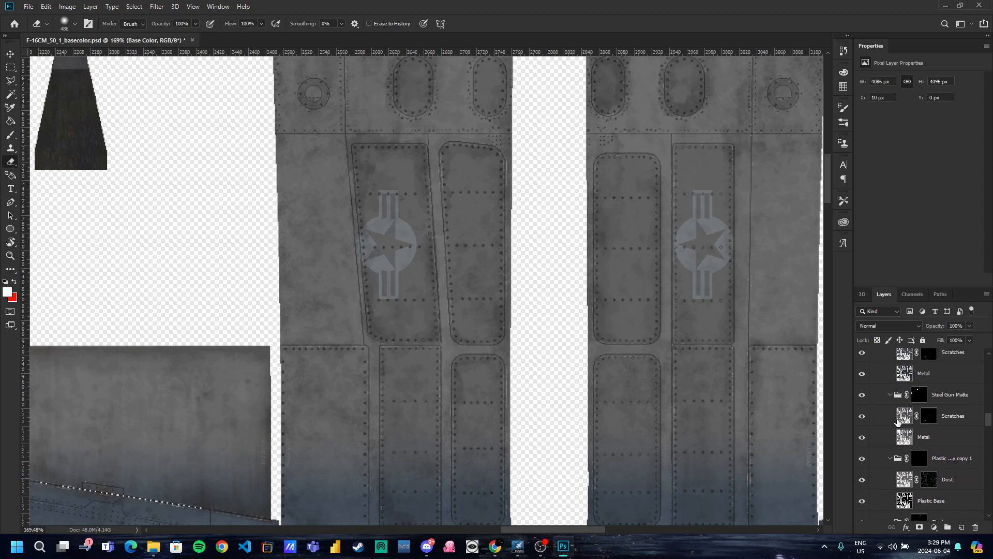
pyautogui.scroll(6, 925, 416)
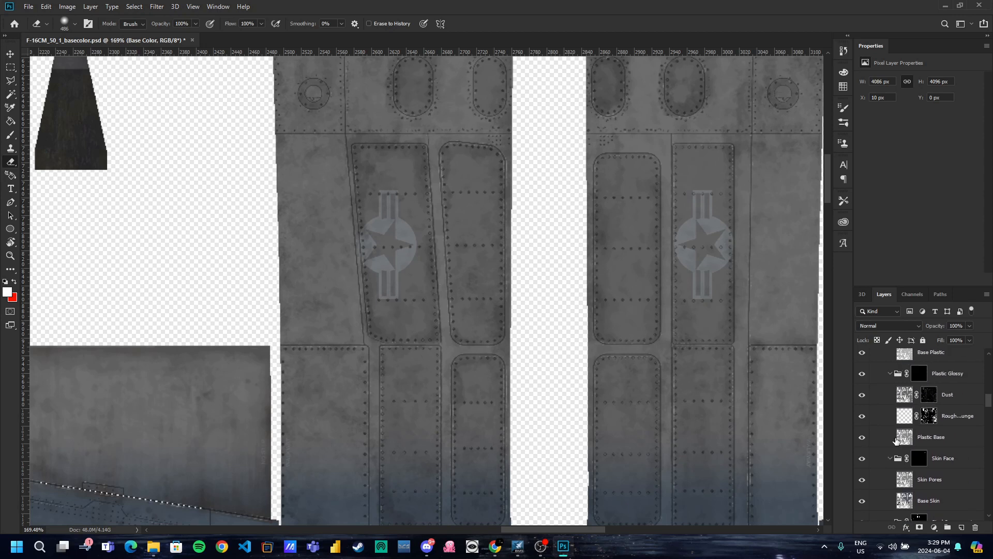
pyautogui.scroll(1, 870, 461)
pyautogui.scroll(4, 900, 470)
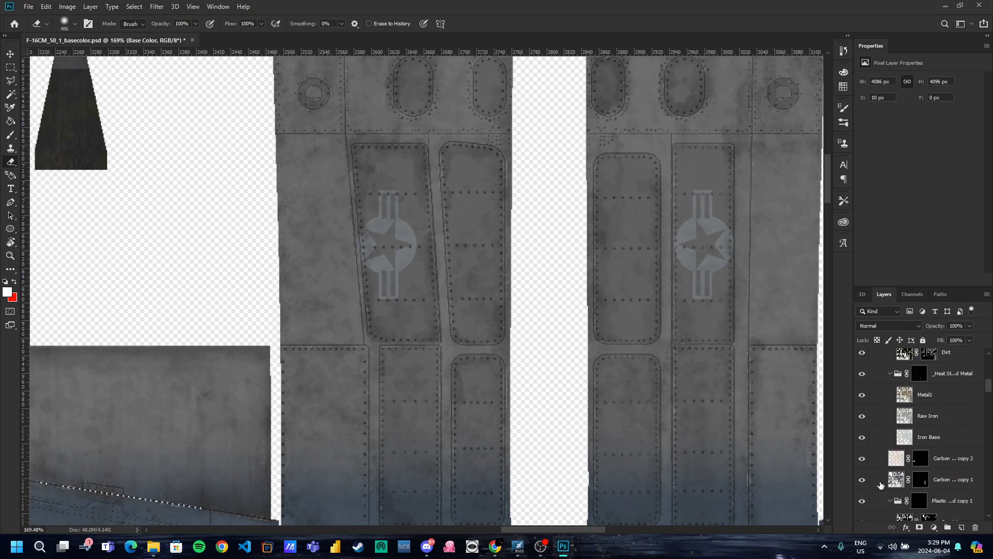
pyautogui.scroll(2, 880, 484)
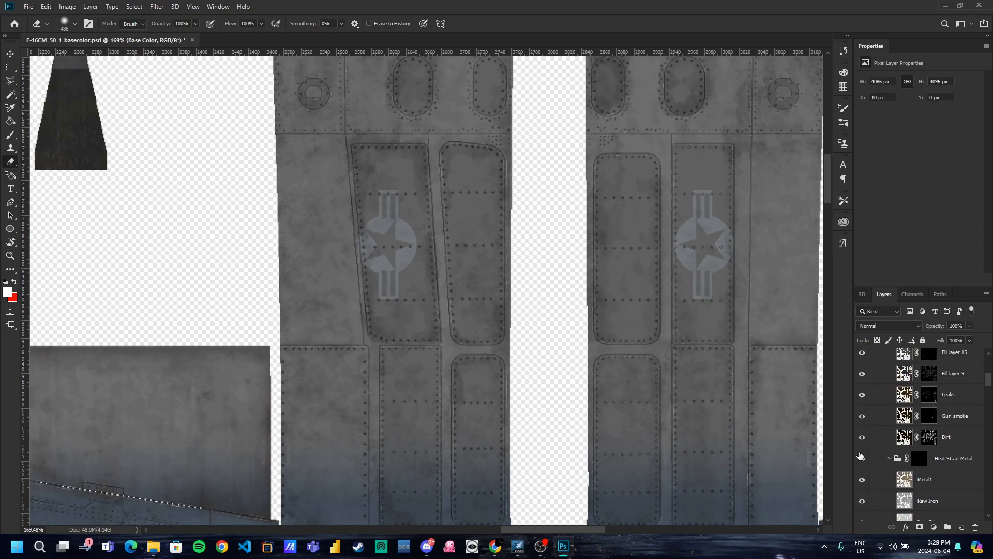
pyautogui.scroll(3, 861, 458)
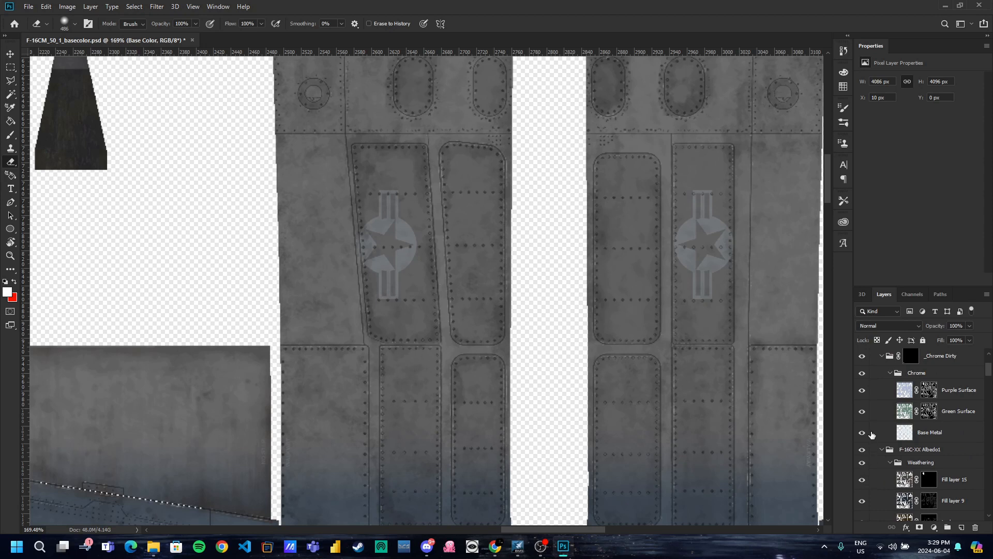
pyautogui.scroll(-1, 906, 479)
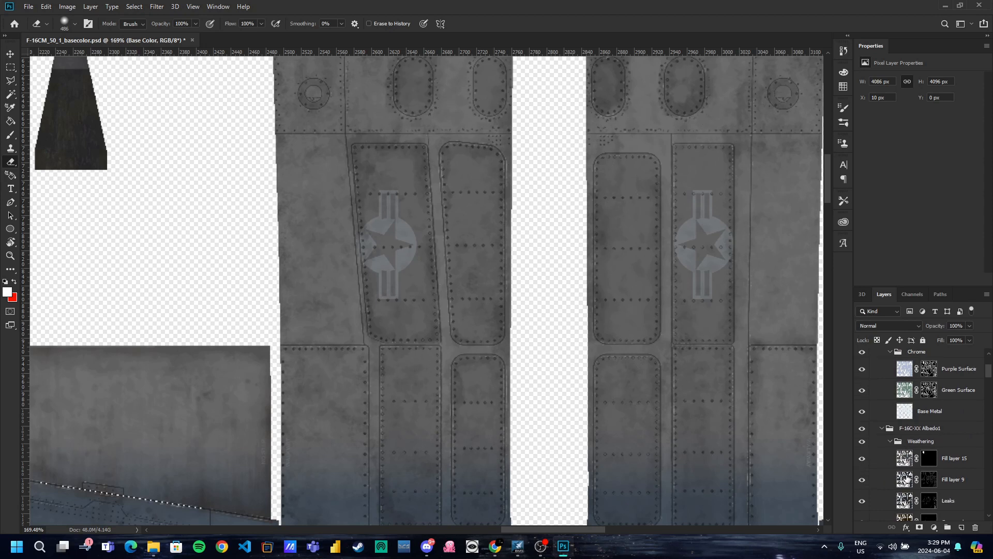
# Toggle the visibility of the Weathering group, the F-16 IAF group and the snapshot layer to compare the skin with and without them
pyautogui.click(862, 443)
pyautogui.click(861, 443)
pyautogui.scroll(5, 870, 422)
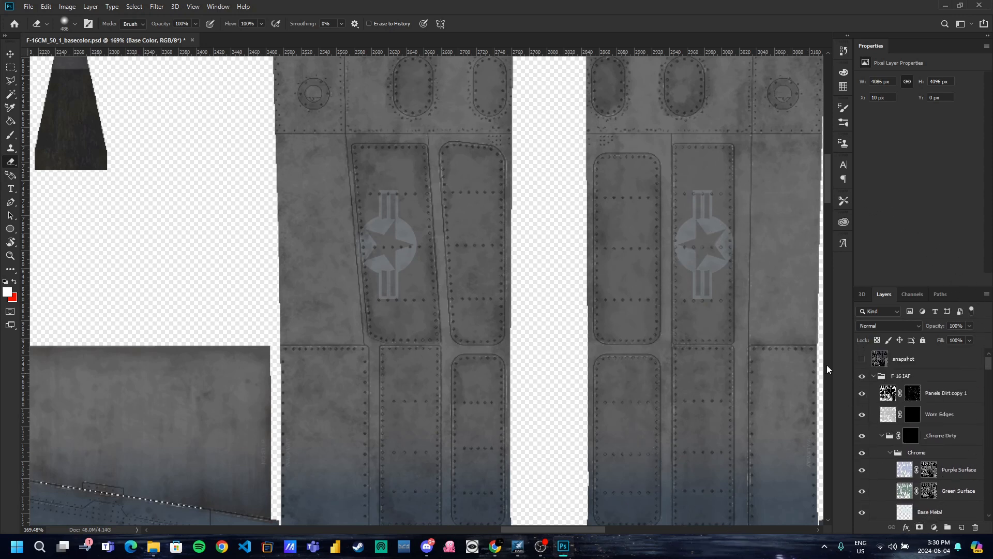
pyautogui.click(861, 376)
pyautogui.click(862, 376)
pyautogui.click(861, 405)
pyautogui.click(862, 404)
pyautogui.click(861, 394)
pyautogui.click(863, 359)
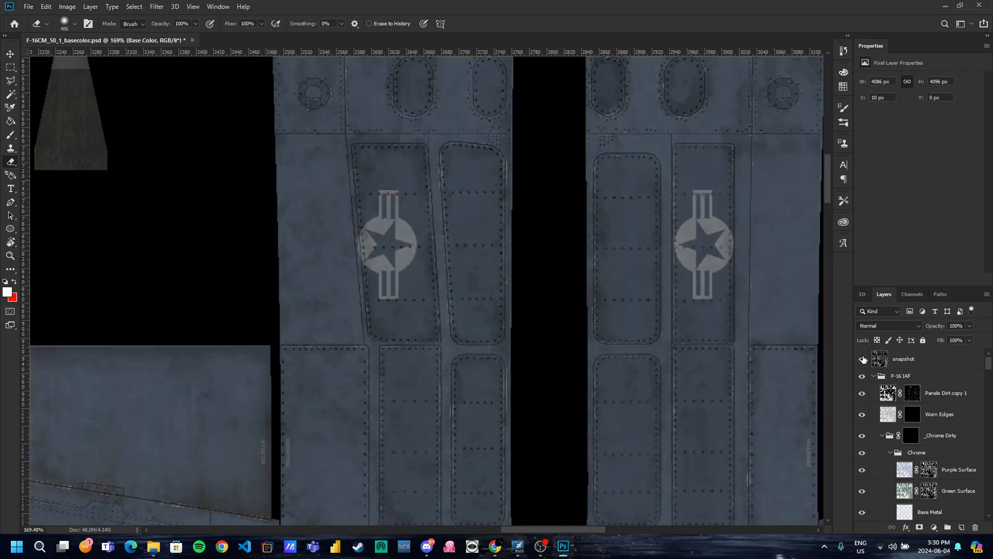
pyautogui.click(862, 359)
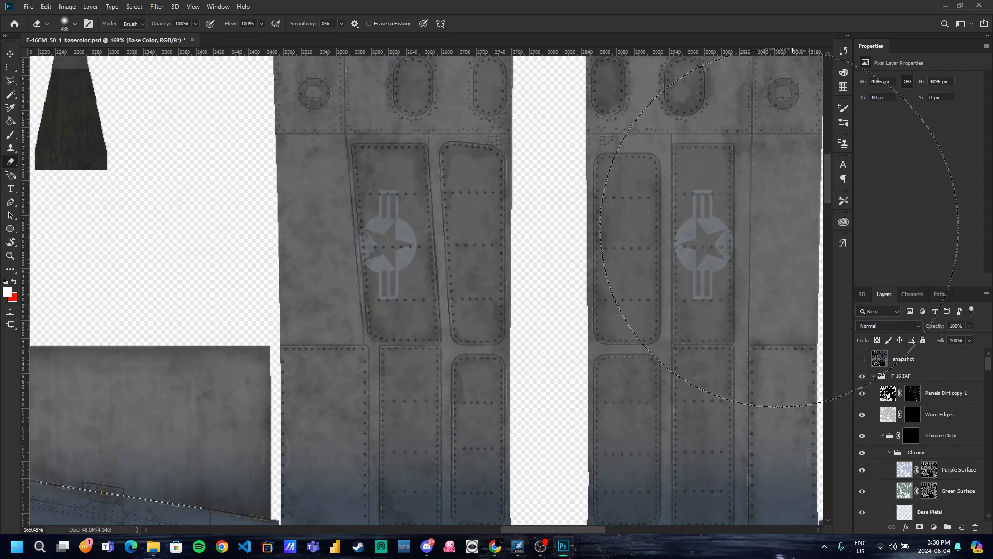
# Quit Photoshop and discard the changes to F-16CM_50_1_basecolor.psd
pyautogui.scroll(-3, 480, 335)
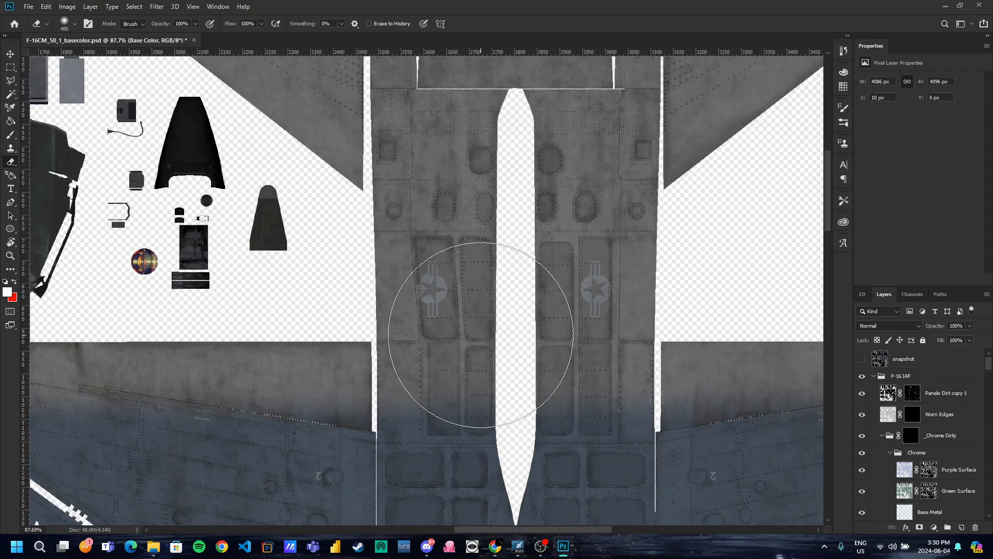
pyautogui.scroll(-3, 480, 334)
pyautogui.scroll(-2, 440, 310)
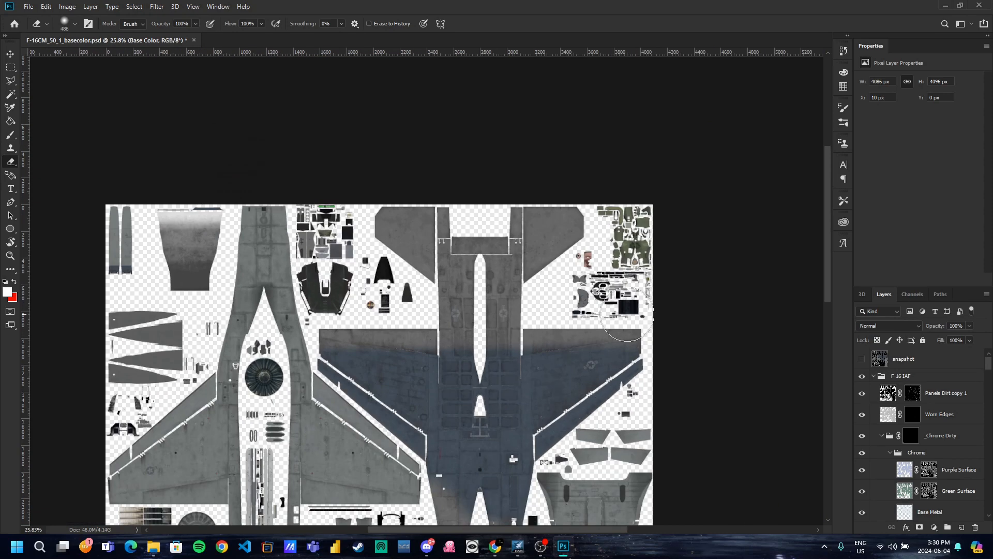
pyautogui.click(979, 4)
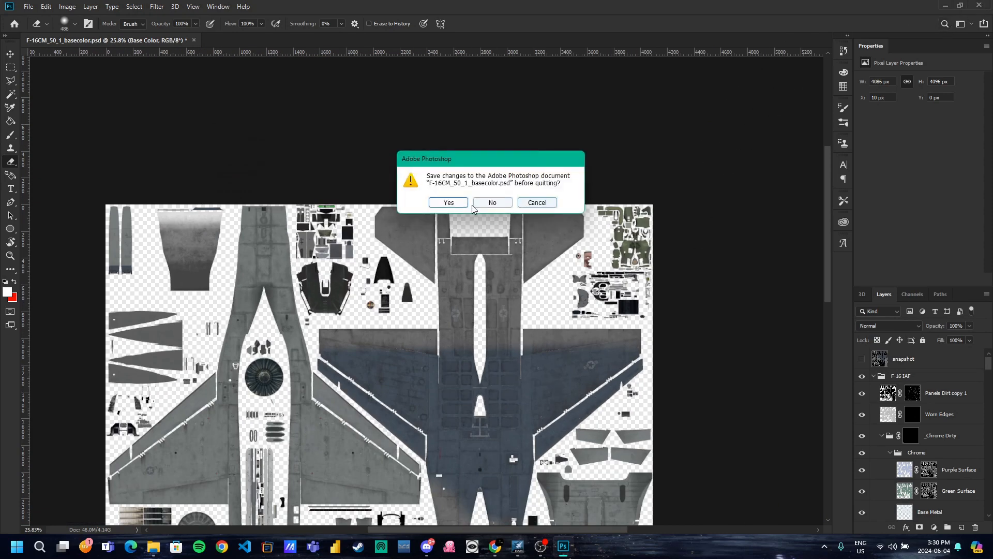
pyautogui.click(491, 202)
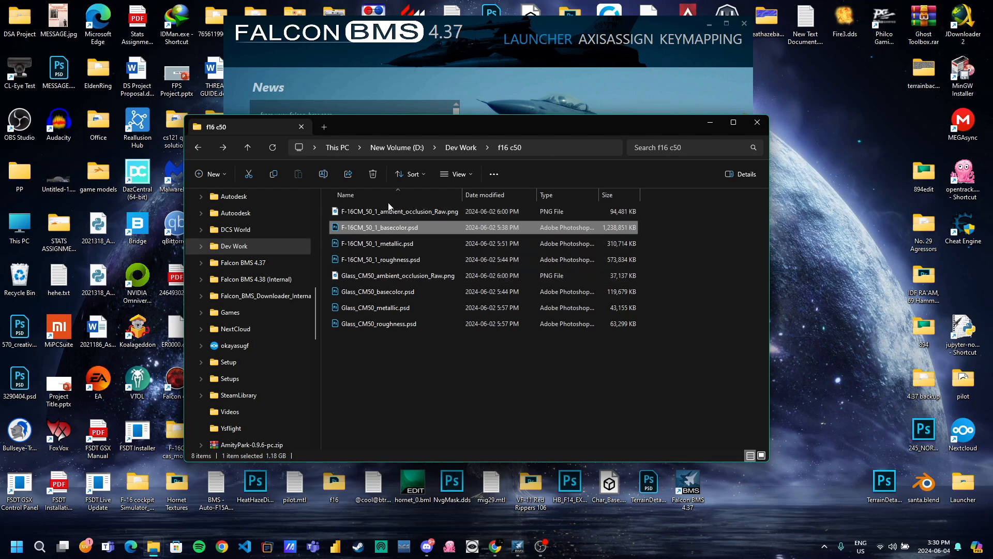
# Open F-16CM_50_1_ambient_occlusion_Raw.png from the f16 c50 folder with Photoshop
pyautogui.rightClick(406, 212)
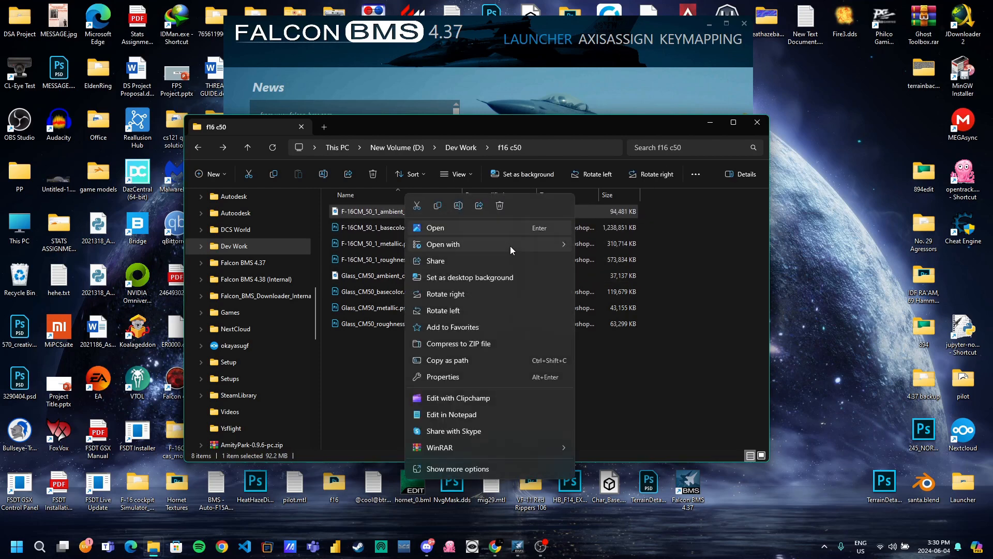
pyautogui.moveTo(510, 246)
pyautogui.click(613, 261)
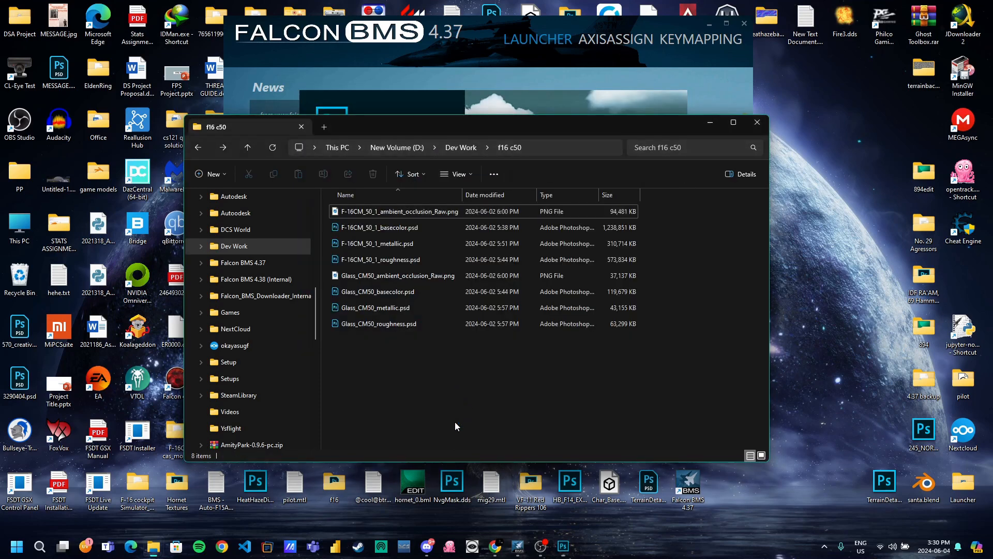
pyautogui.click(390, 246)
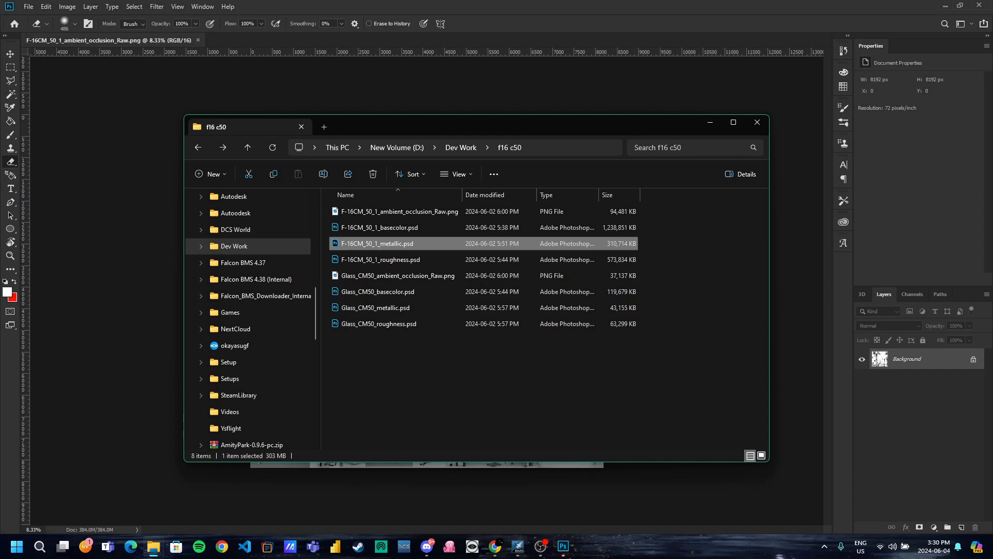
# Switch to the Texture Maps Explained article in the browser and read its Color, Normal, Displacement and Reflection sections
pyautogui.moveTo(0, 517); pyautogui.dragTo(401, 1)
pyautogui.scroll(20, 464, 236)
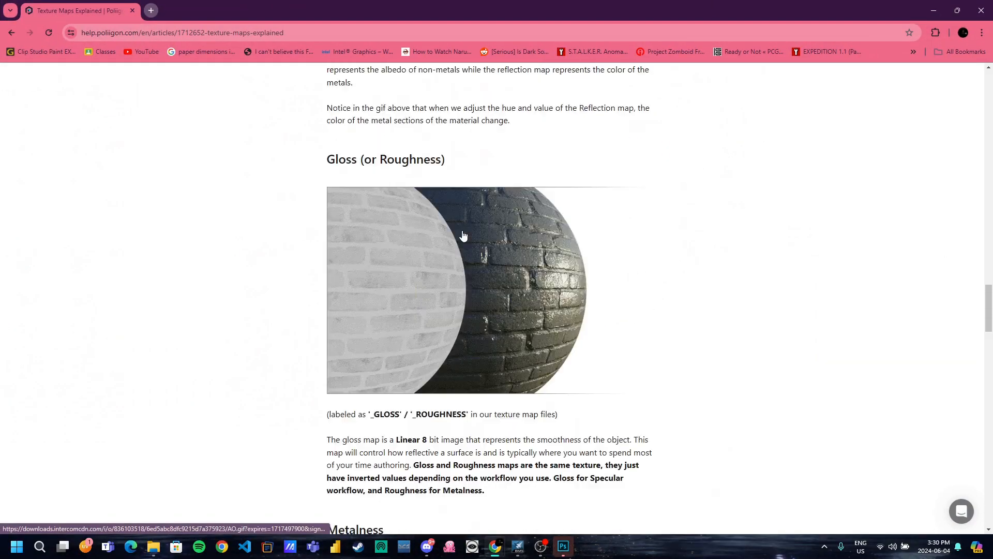
pyautogui.scroll(8, 464, 235)
pyautogui.scroll(-20, 463, 243)
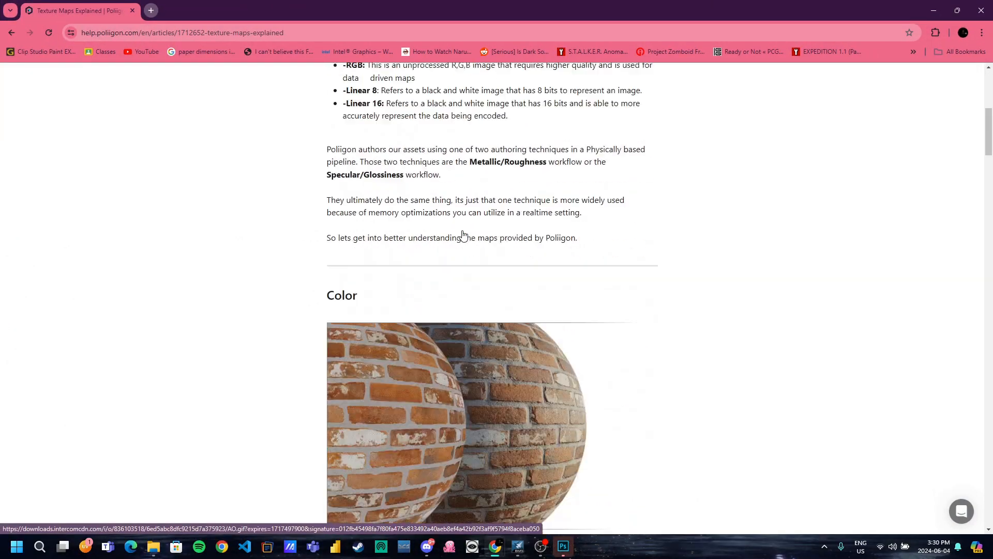
pyautogui.scroll(5, 434, 252)
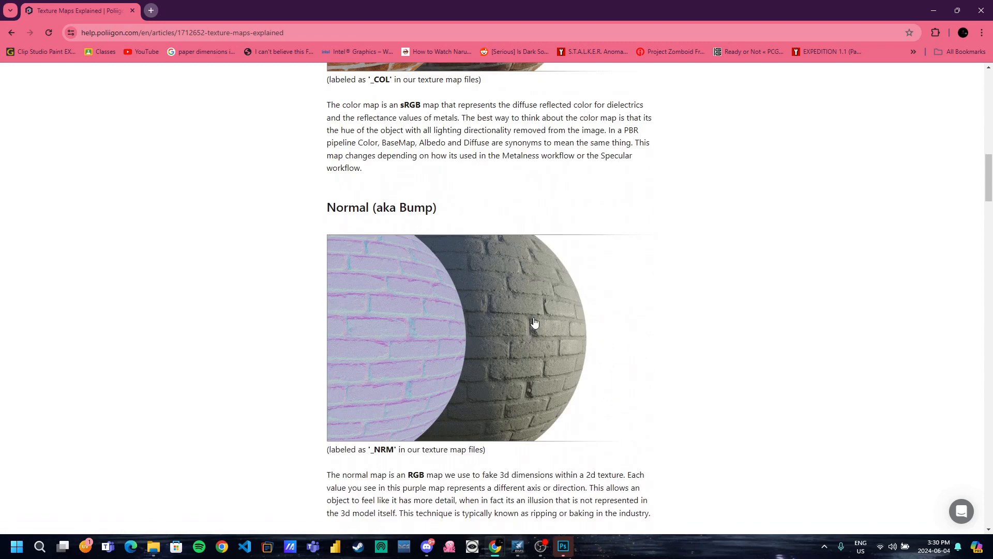
pyautogui.scroll(-4, 534, 326)
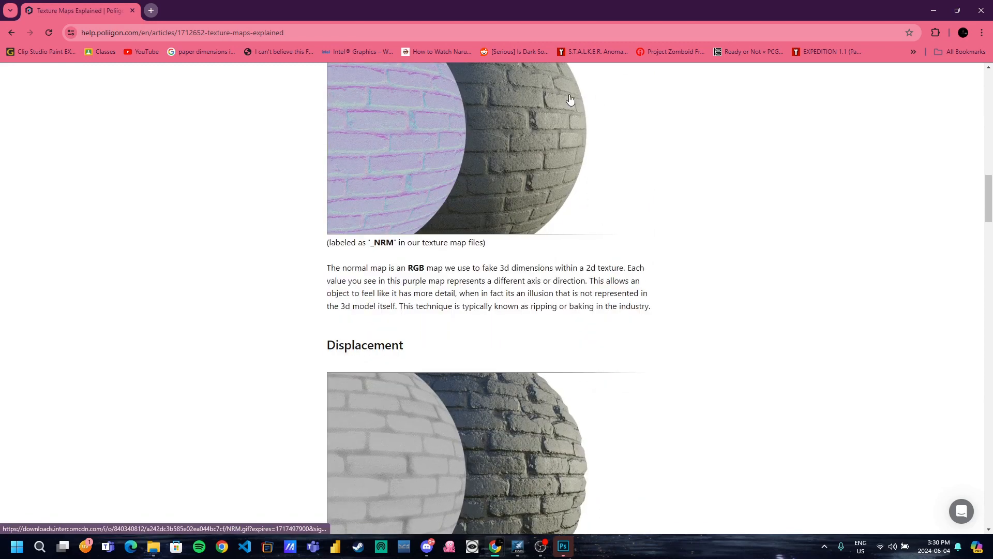
pyautogui.scroll(-4, 622, 248)
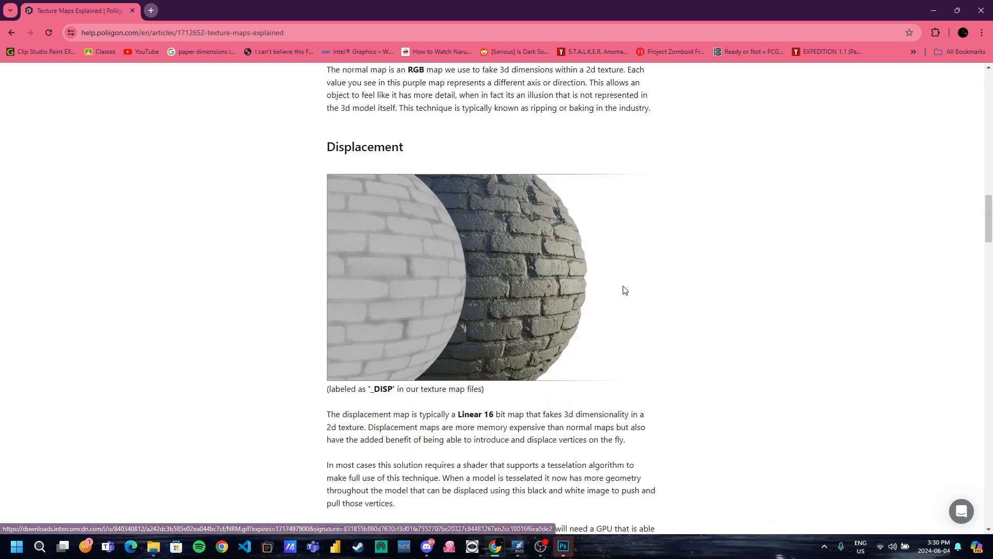
pyautogui.scroll(-6, 445, 259)
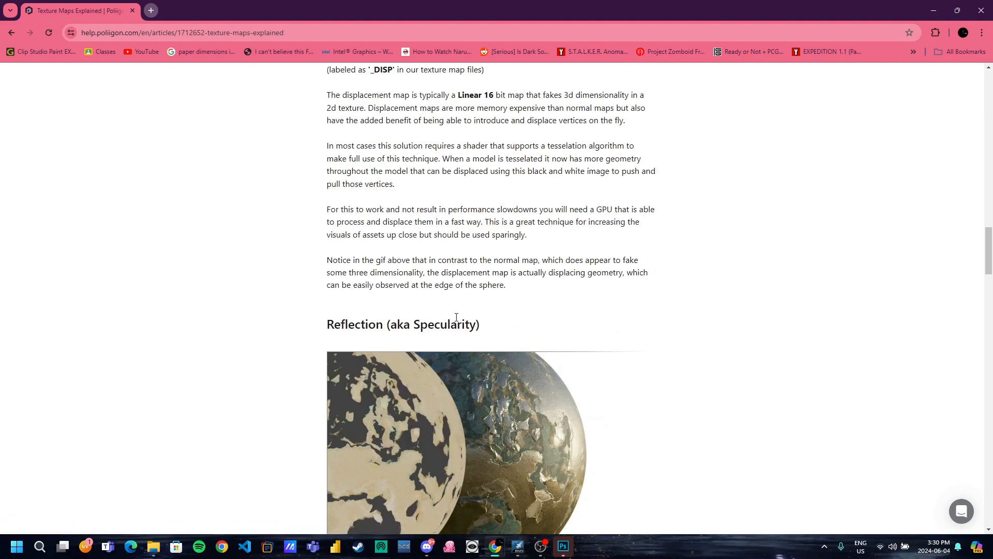
pyautogui.scroll(-18, 659, 357)
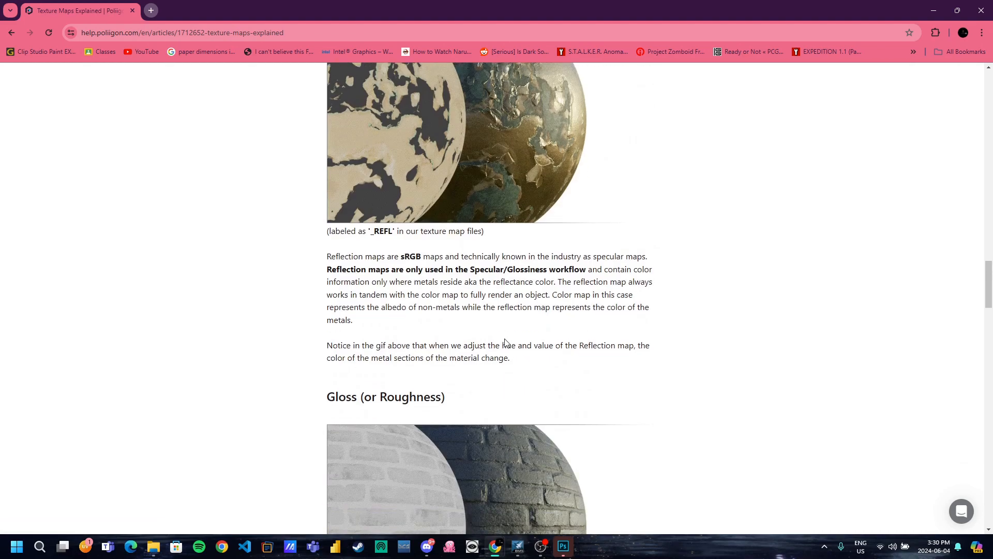
# Read the article's Gloss (or Roughness), Metalness and Ambient Occlusion sections, enlarging the ambient occlusion example for a closer look
pyautogui.scroll(3, 506, 342)
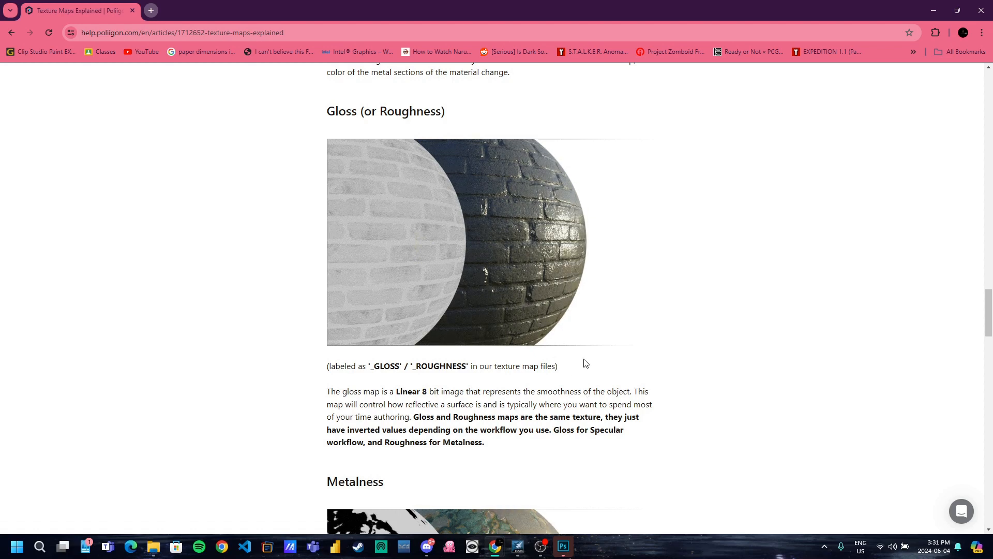
pyautogui.scroll(-4, 585, 364)
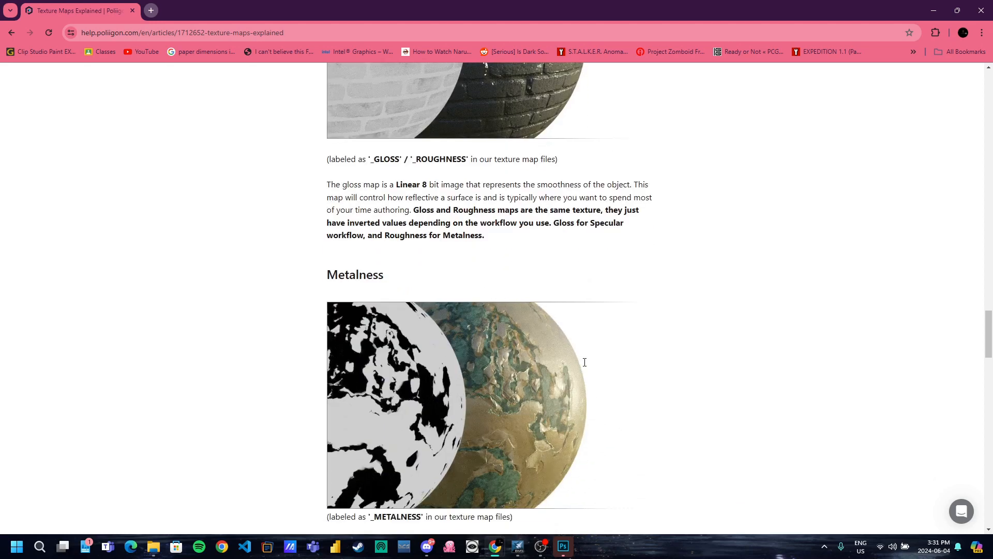
pyautogui.scroll(-4, 434, 255)
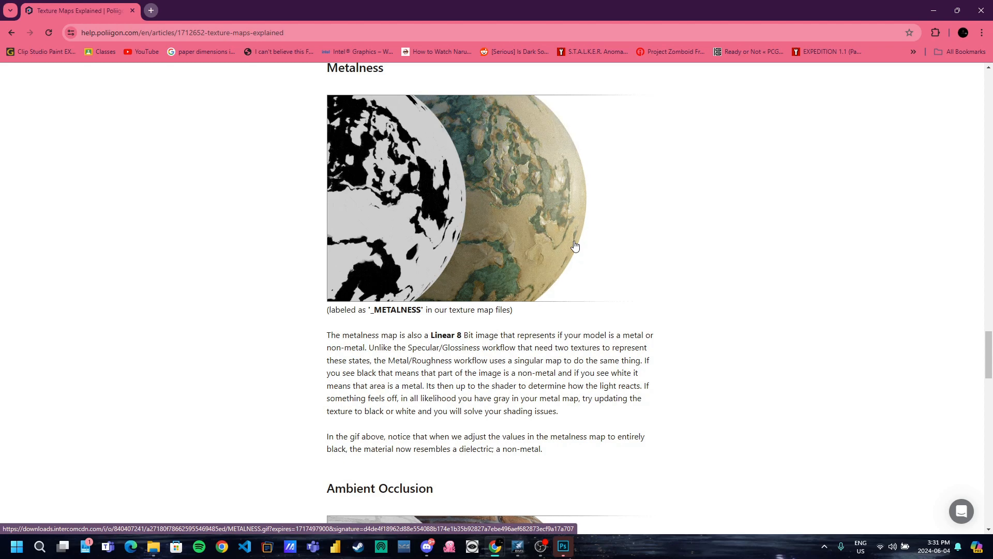
pyautogui.scroll(-6, 577, 253)
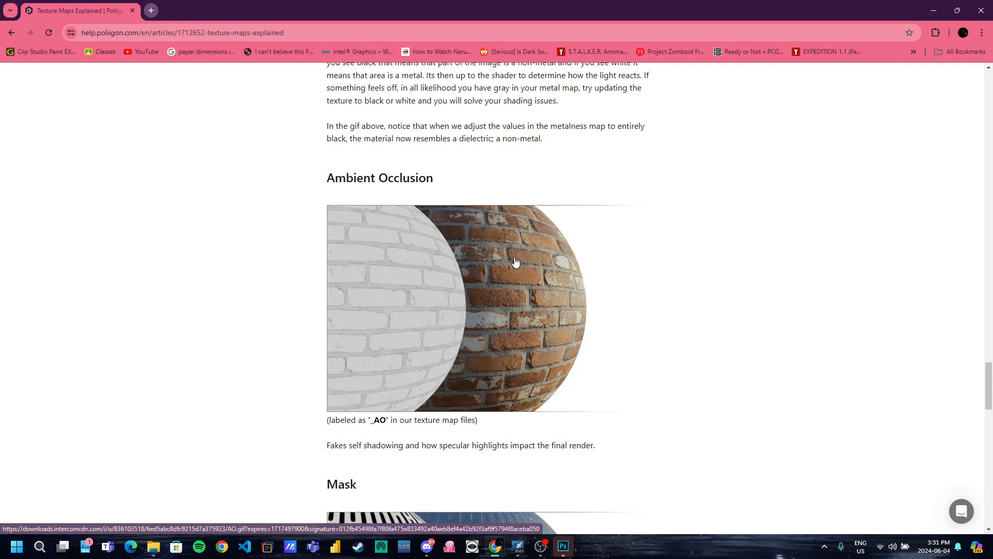
pyautogui.scroll(6, 538, 306)
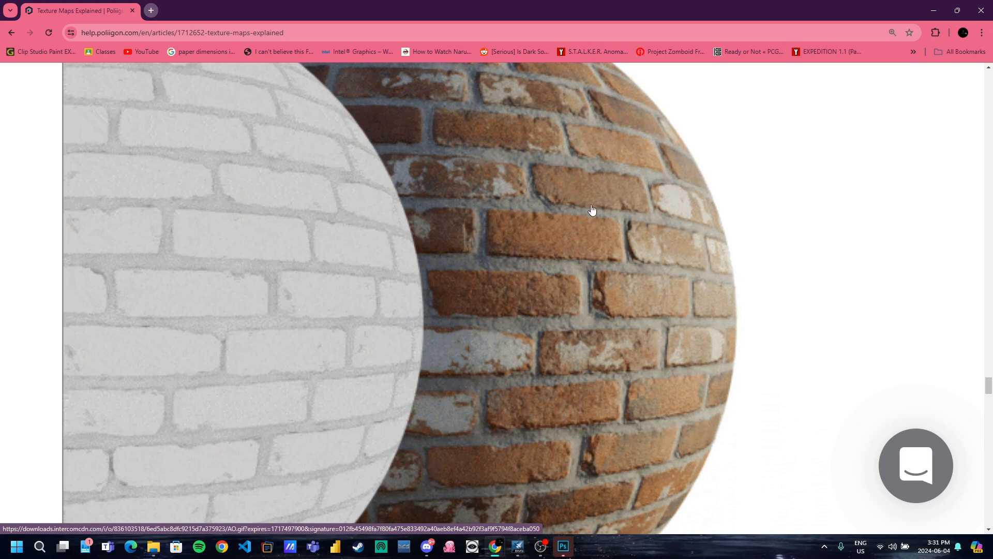
pyautogui.scroll(-6, 618, 227)
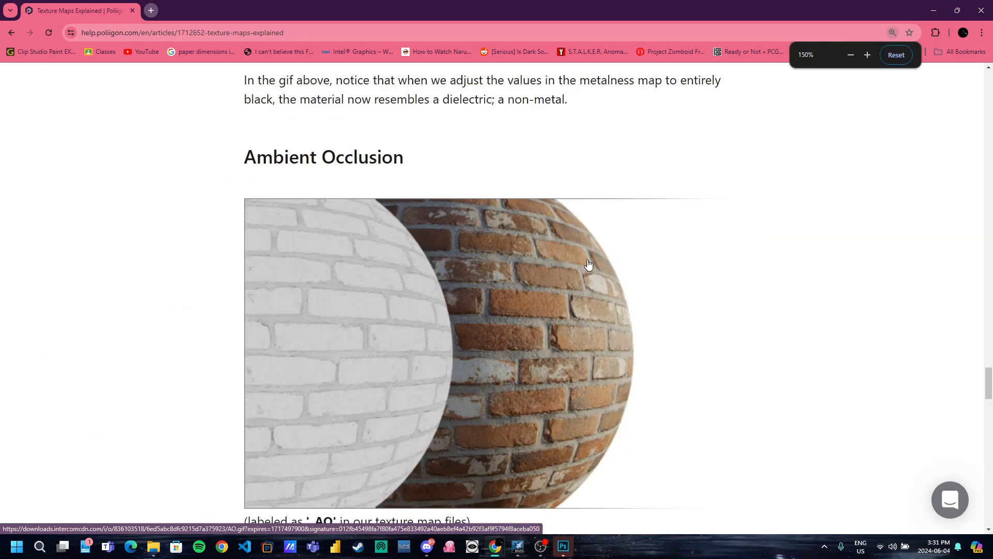
pyautogui.scroll(-1, 588, 264)
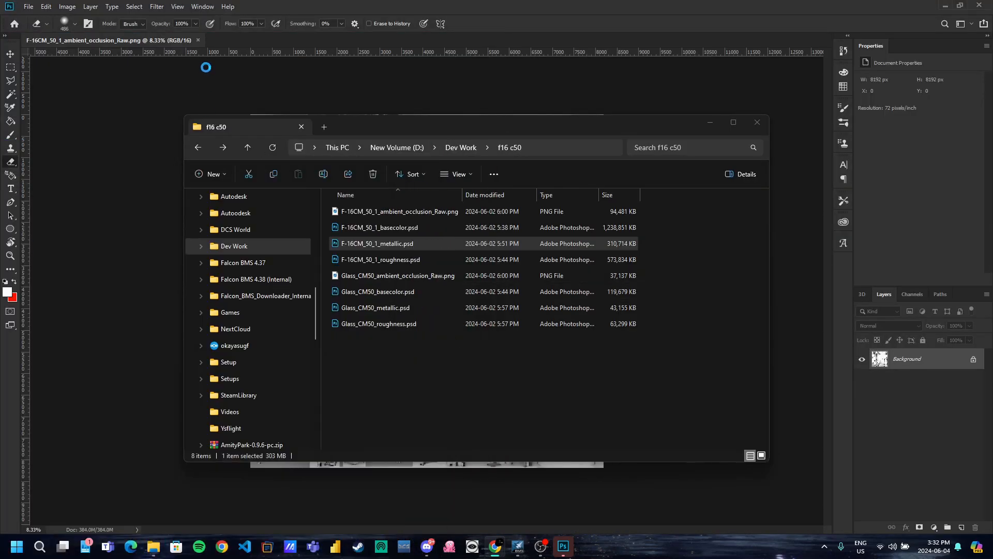
# Open F-16CM_50_1_metallic.psd and F-16CM_50_1_roughness.psd from the f16 c50 folder in Photoshop
pyautogui.doubleClick(387, 244)
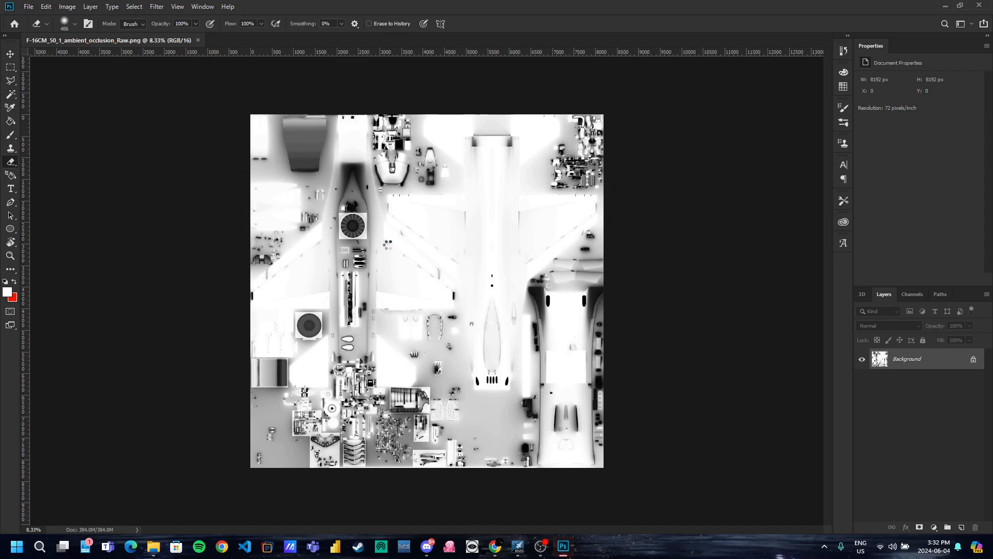
pyautogui.moveTo(156, 548)
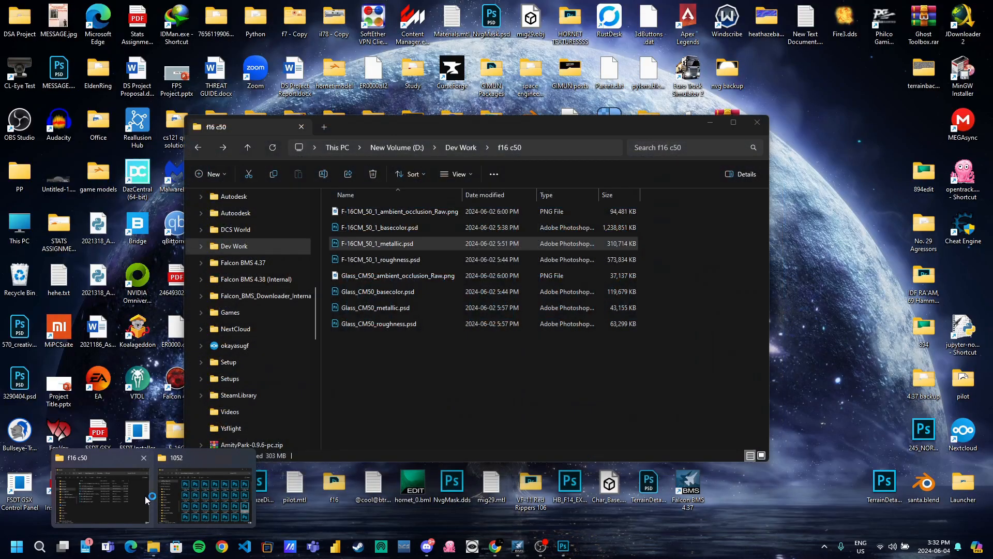
pyautogui.click(145, 496)
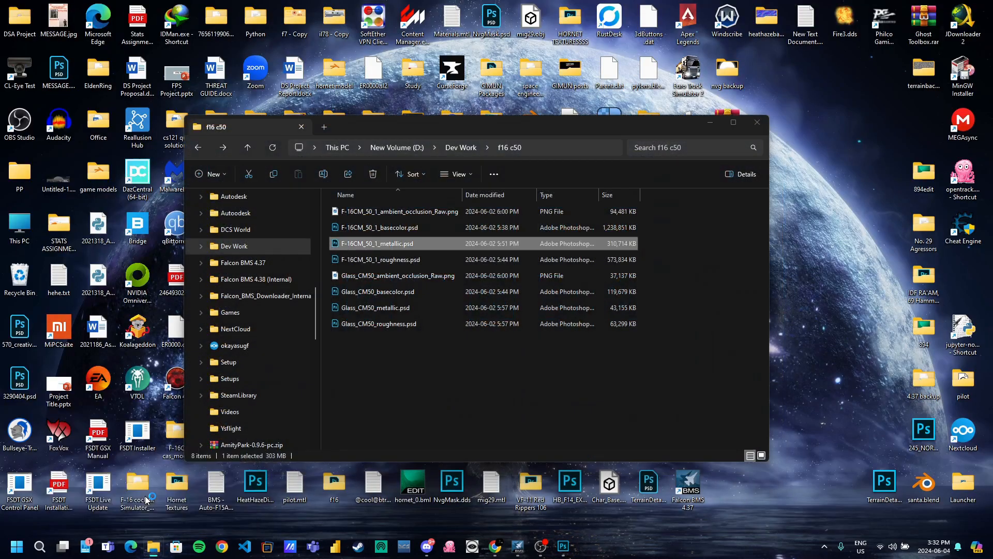
pyautogui.doubleClick(408, 258)
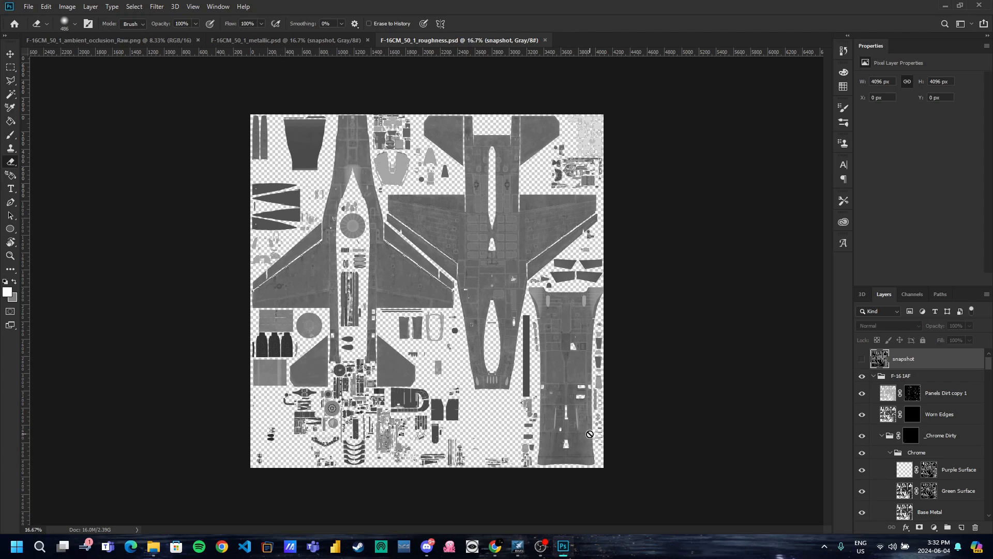
# Examine the shading on the fuselage, wings and small parts in the F-16CM_50_1_ambient_occlusion_Raw.png texture
pyautogui.click(163, 41)
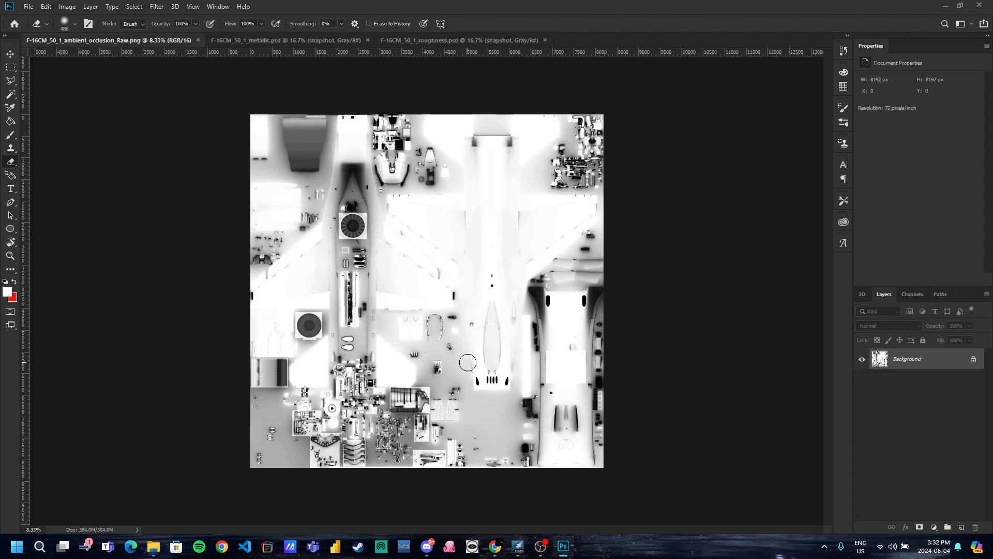
pyautogui.scroll(8, 470, 347)
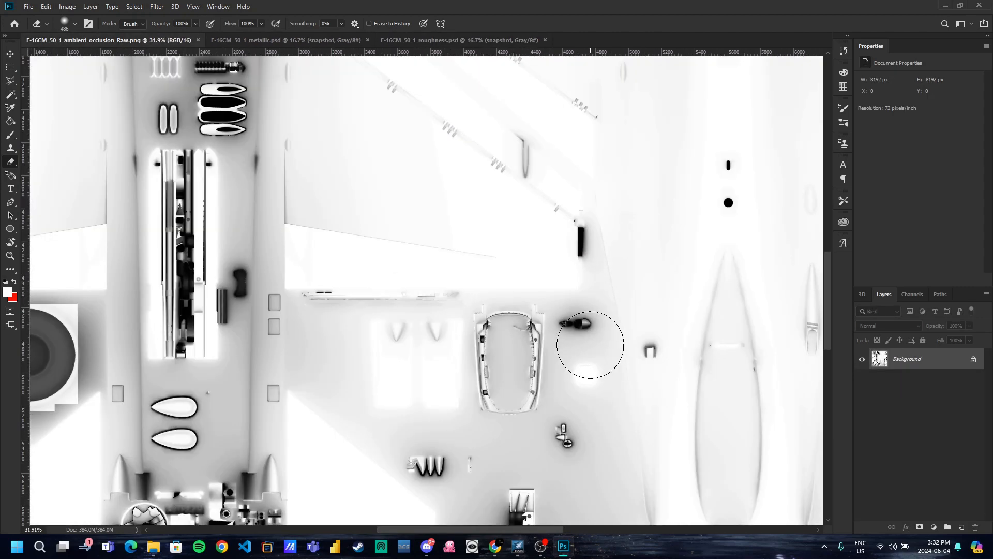
pyautogui.scroll(-5, 590, 345)
pyautogui.scroll(8, 692, 178)
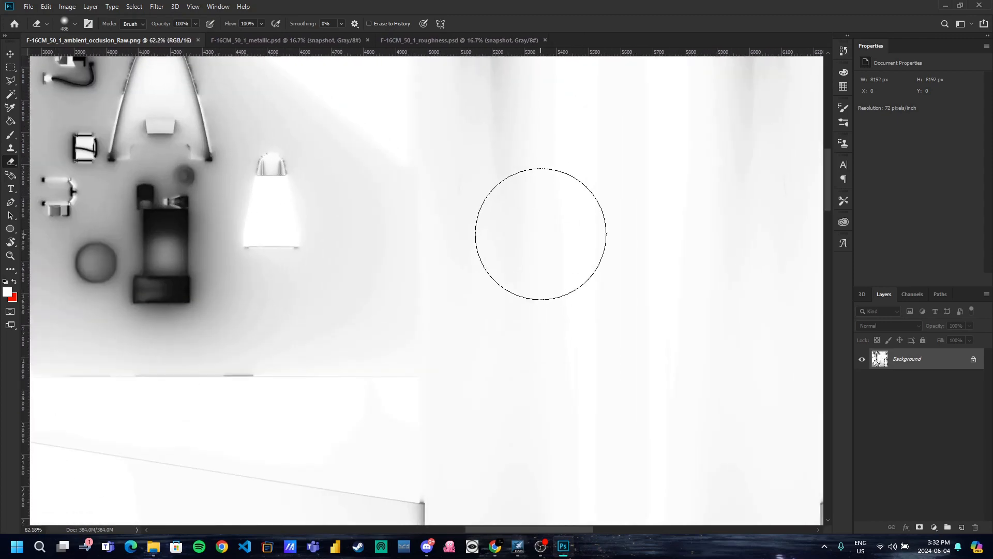
pyautogui.scroll(-6, 540, 234)
pyautogui.scroll(2, 498, 395)
pyautogui.scroll(-2, 559, 506)
pyautogui.scroll(6, 561, 461)
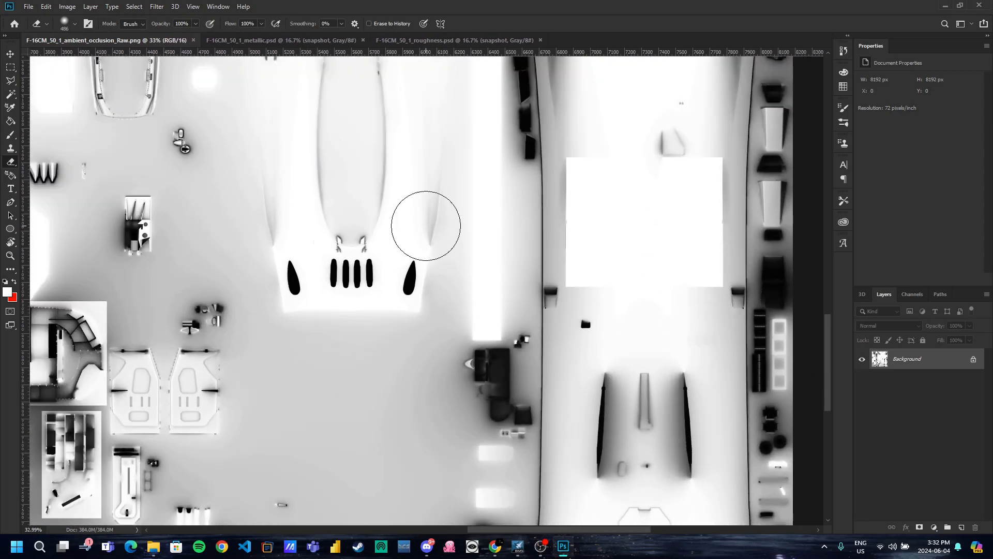
pyautogui.scroll(-3, 326, 171)
pyautogui.scroll(2, 348, 182)
pyautogui.scroll(-5, 348, 179)
pyautogui.scroll(4, 465, 177)
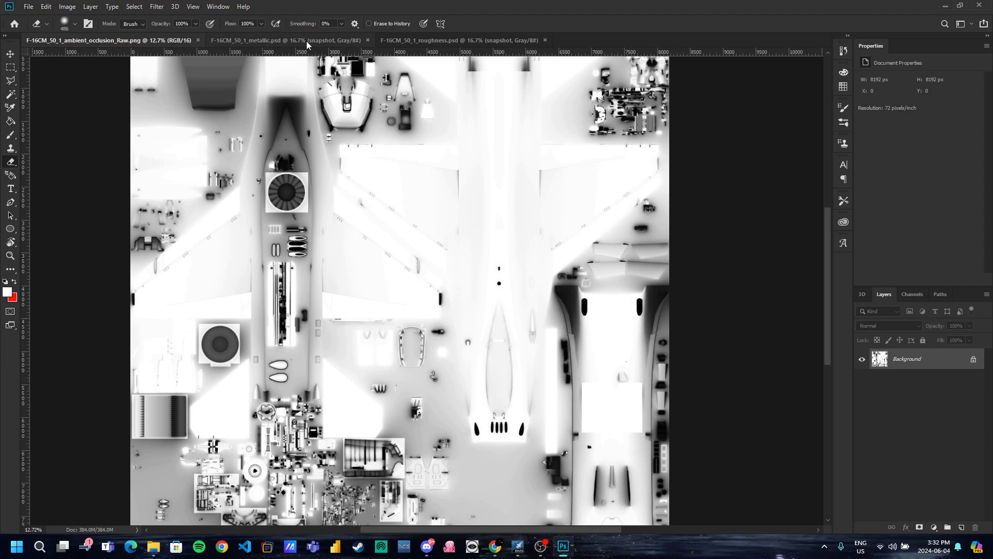
# Switch to F-16CM_50_1_metallic.psd and examine the panel lines, wings, fuselage and small parts of the metallic texture
pyautogui.click(290, 41)
pyautogui.scroll(10, 486, 155)
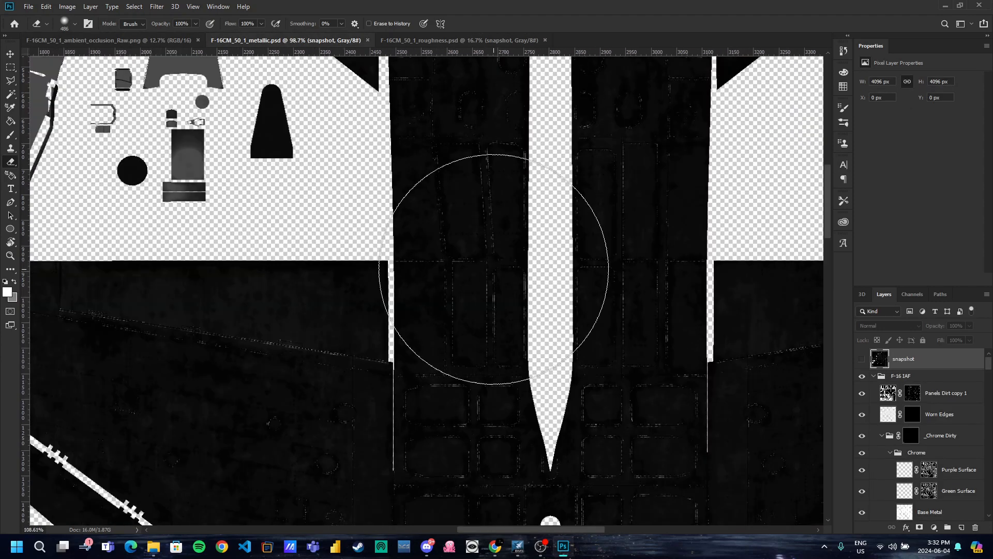
pyautogui.scroll(5, 494, 268)
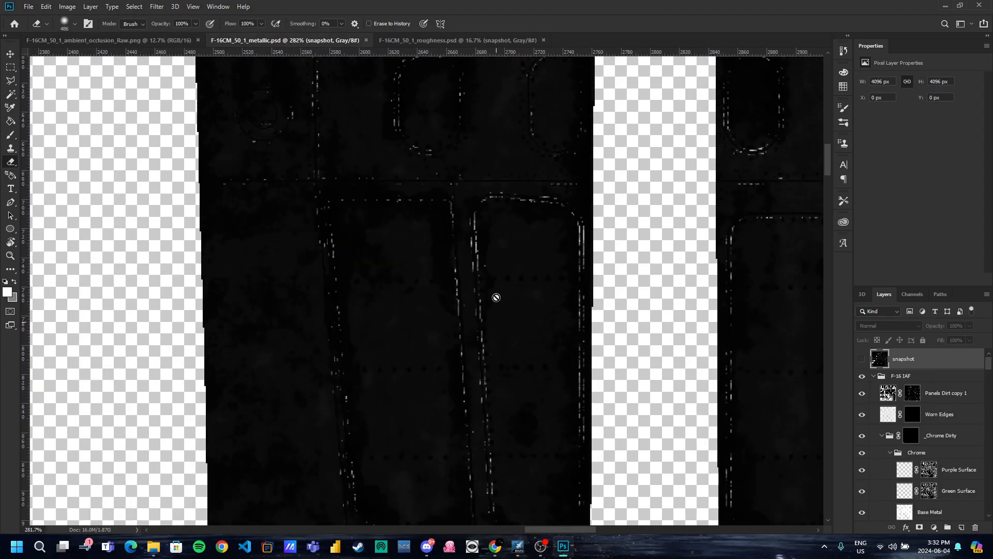
pyautogui.scroll(-9, 496, 297)
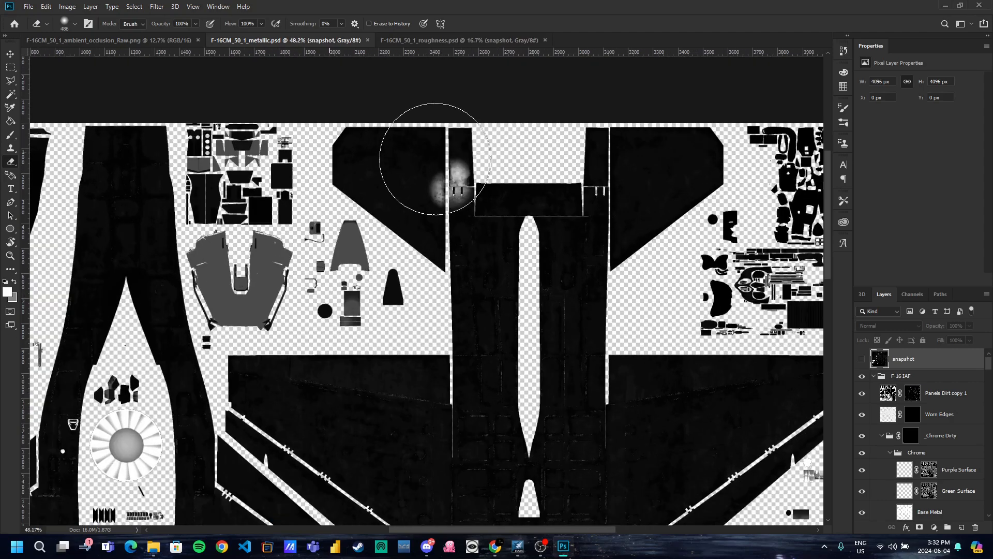
pyautogui.scroll(3, 435, 159)
pyautogui.scroll(-6, 439, 192)
pyautogui.scroll(1, 454, 377)
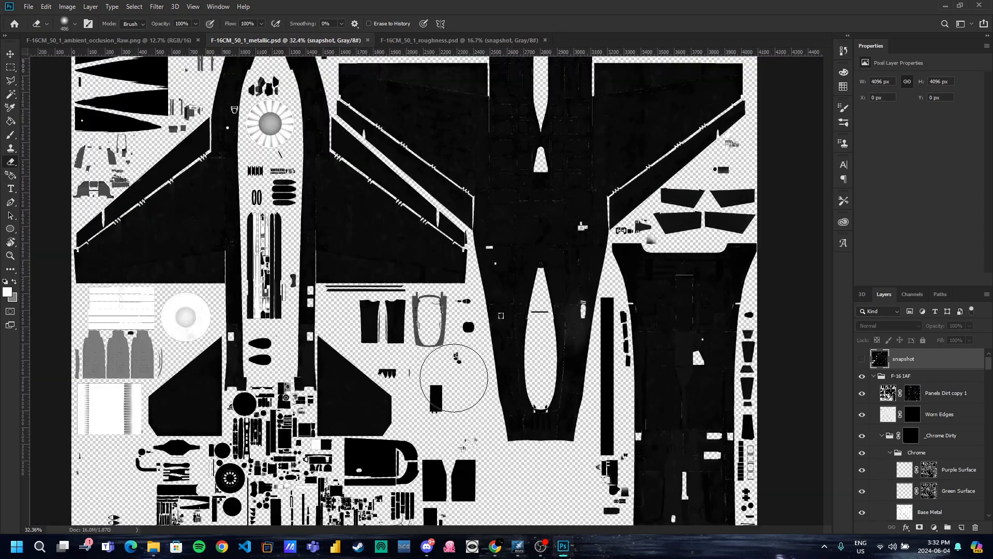
pyautogui.scroll(4, 453, 377)
pyautogui.scroll(-8, 373, 260)
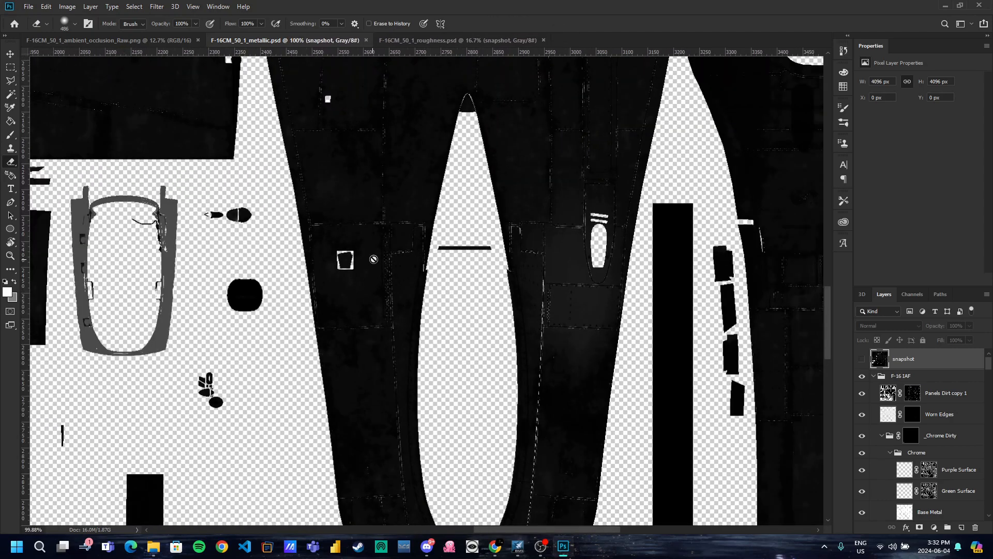
pyautogui.scroll(7, 659, 335)
pyautogui.scroll(-8, 677, 340)
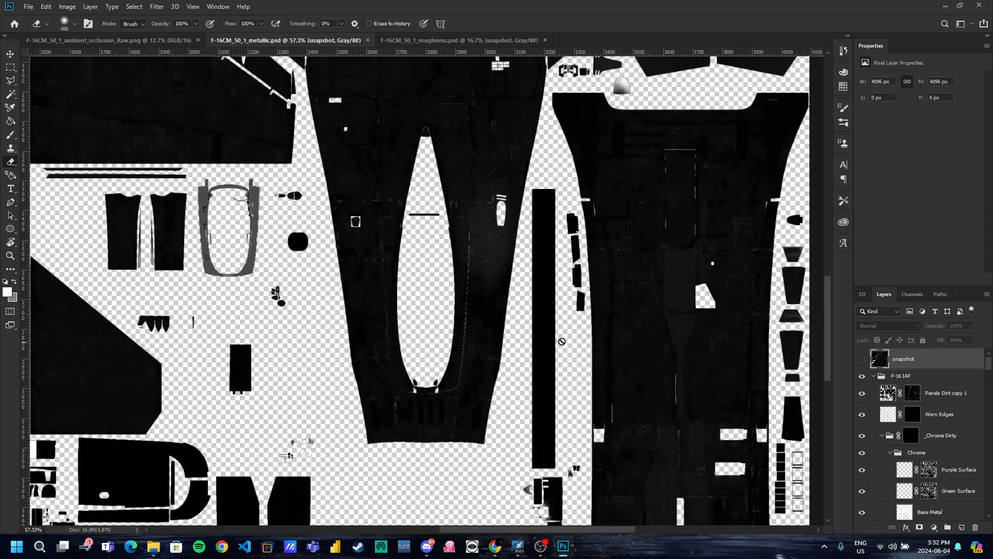
pyautogui.scroll(7, 305, 229)
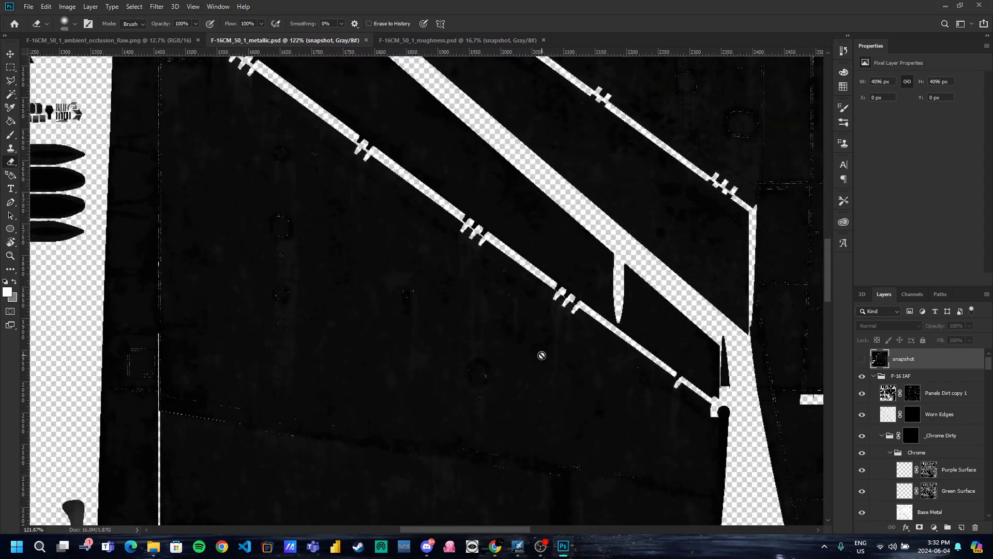
pyautogui.scroll(2, 504, 394)
pyautogui.scroll(-6, 507, 399)
pyautogui.scroll(-5, 544, 292)
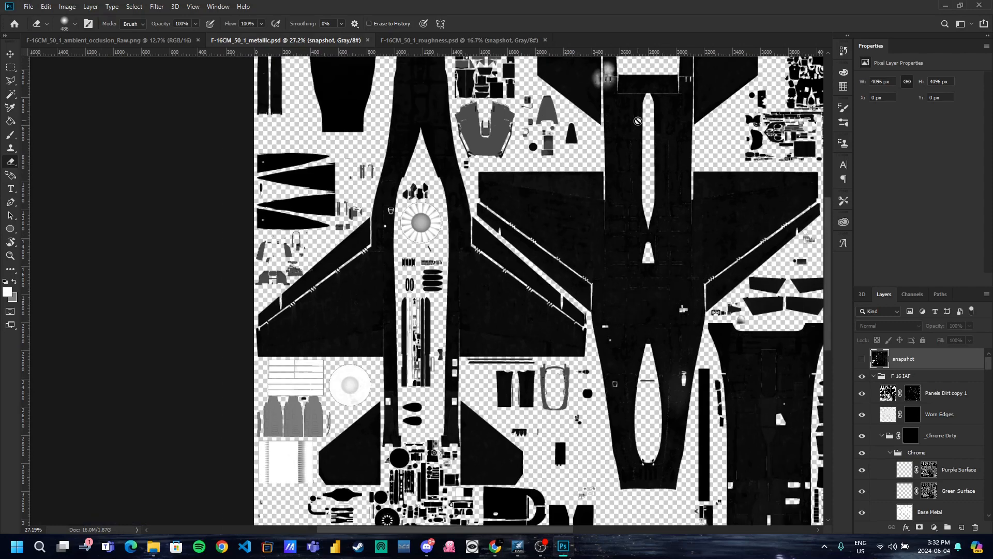
# Switch to F-16CM_50_1_roughness.psd and examine the rivets, panels and star insignia on the fuselage and wings
pyautogui.click(431, 41)
pyautogui.scroll(10, 518, 130)
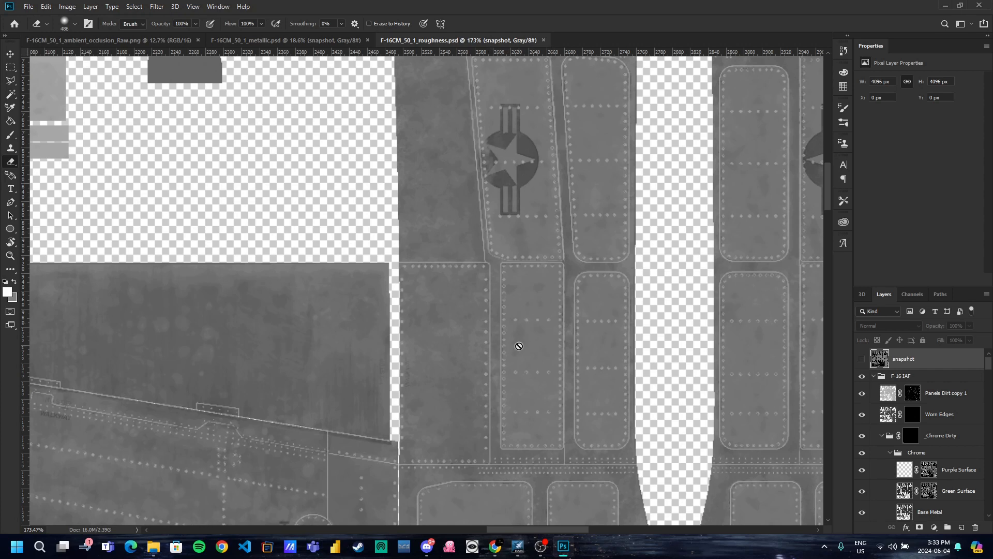
pyautogui.scroll(-8, 622, 279)
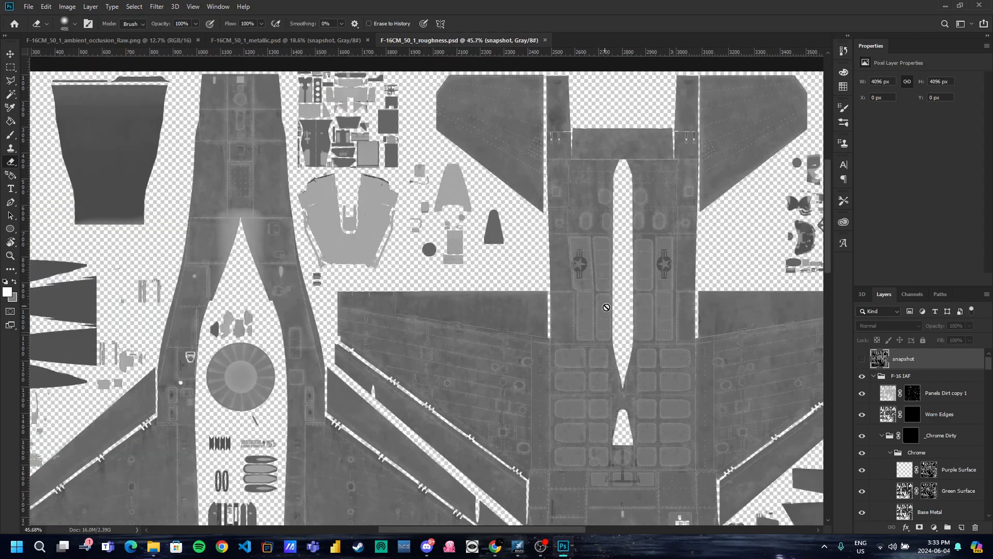
pyautogui.scroll(-3, 669, 343)
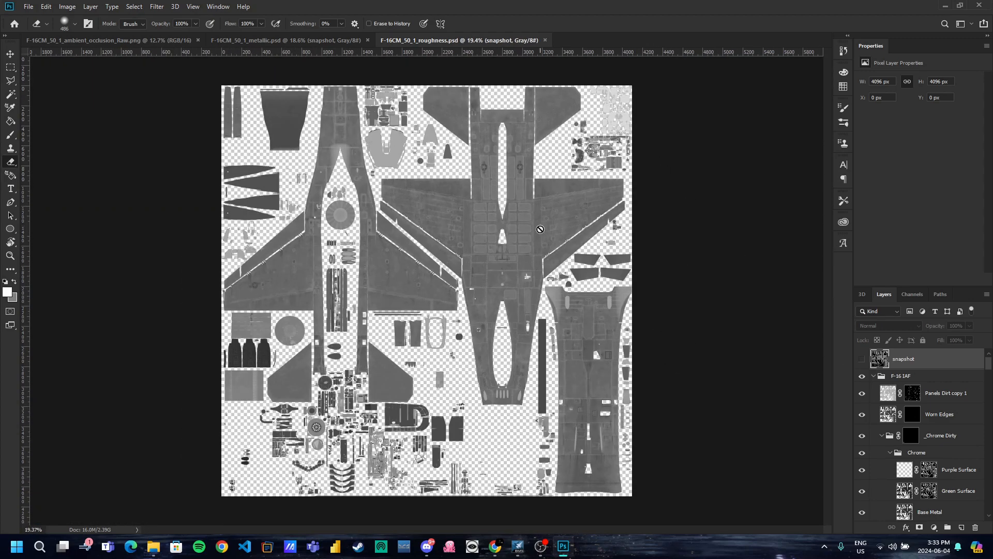
pyautogui.scroll(2, 550, 218)
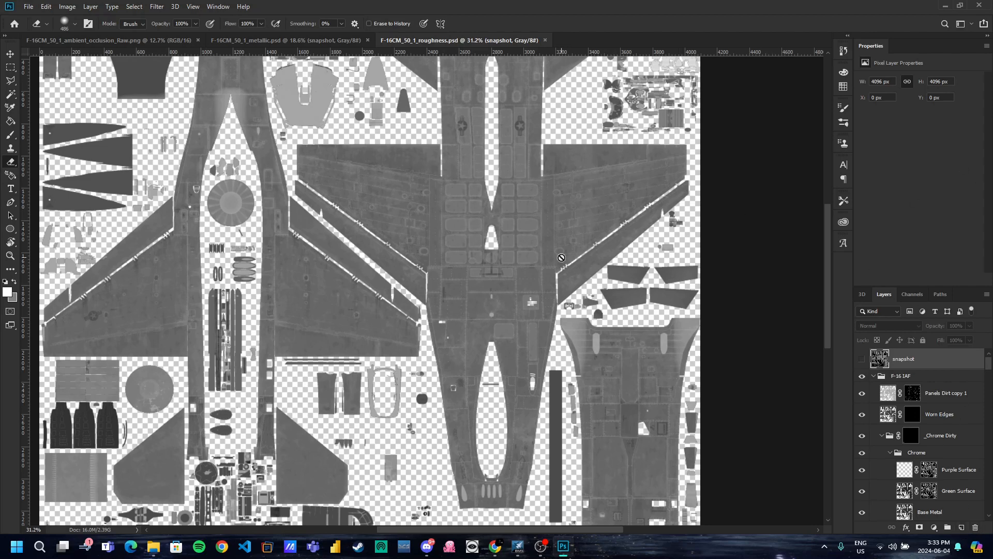
pyautogui.scroll(2, 61, 332)
pyautogui.scroll(3, 126, 292)
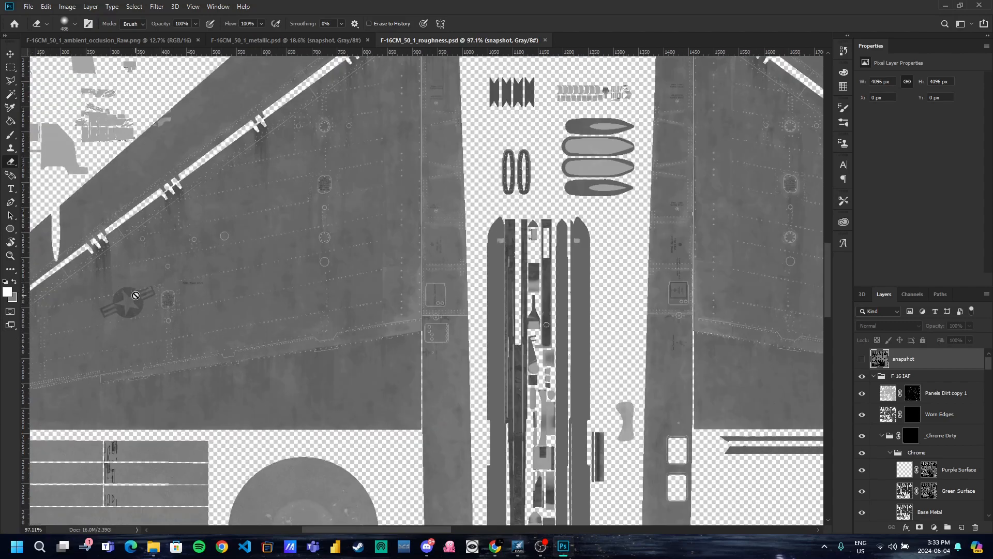
pyautogui.scroll(-4, 155, 288)
pyautogui.scroll(4, 240, 283)
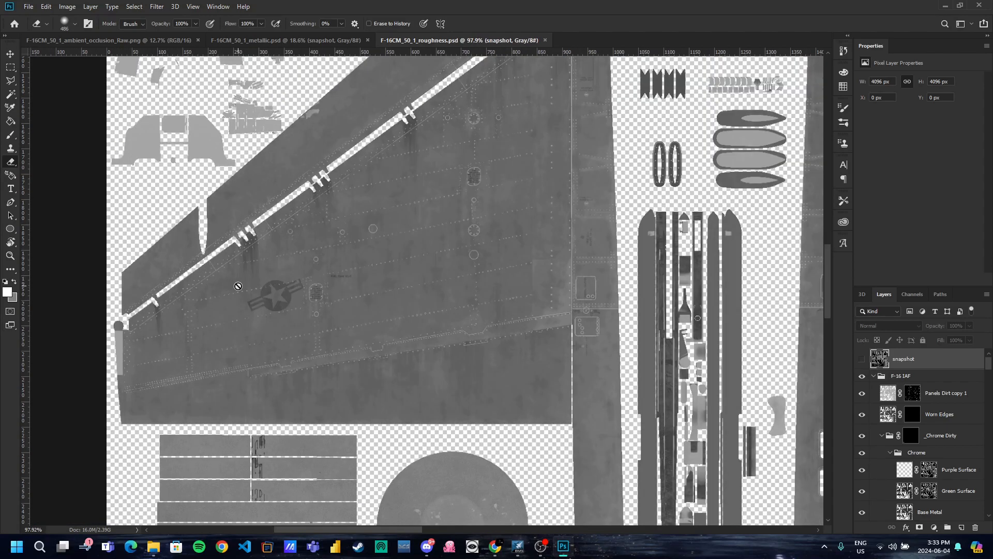
pyautogui.scroll(-8, 294, 296)
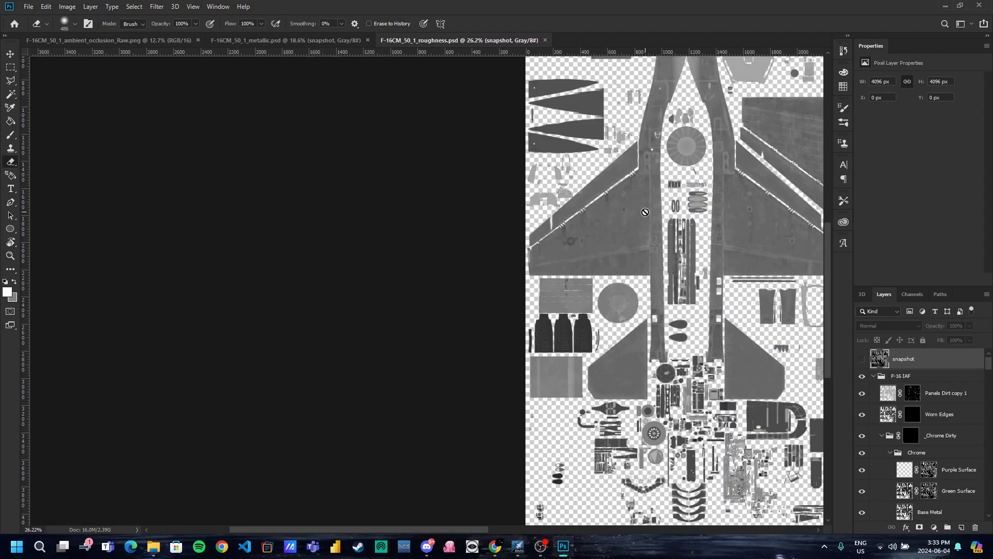
pyautogui.scroll(5, 252, 296)
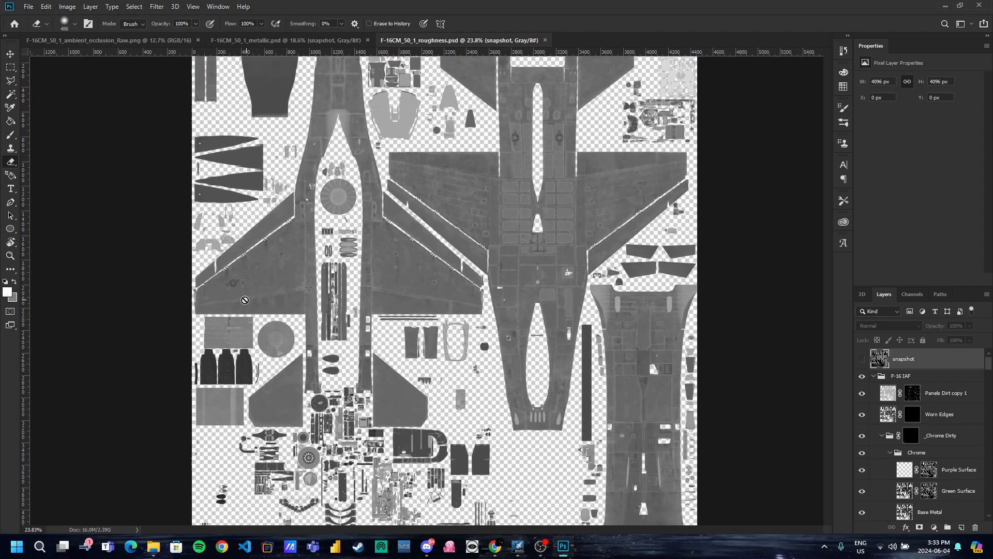
pyautogui.scroll(1, 230, 278)
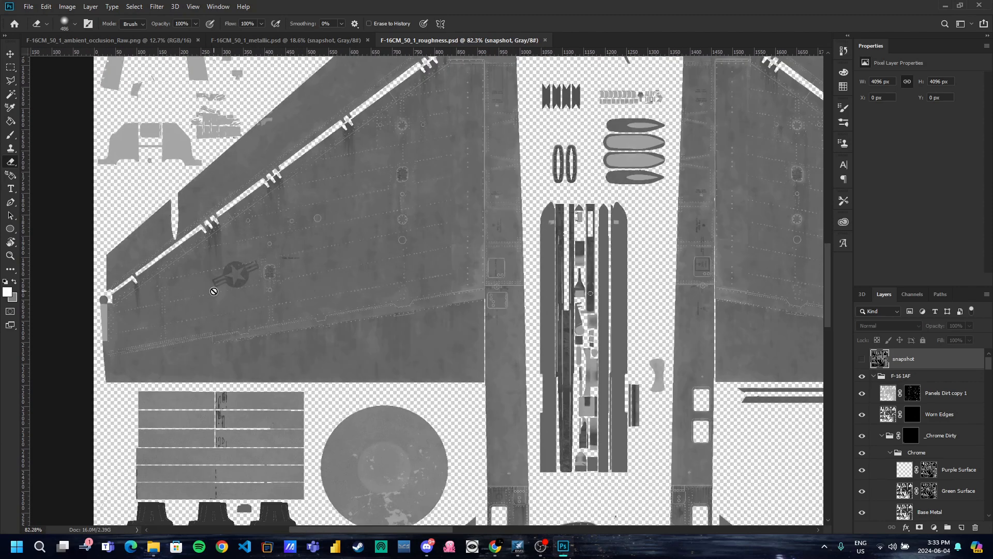
pyautogui.scroll(2, 229, 281)
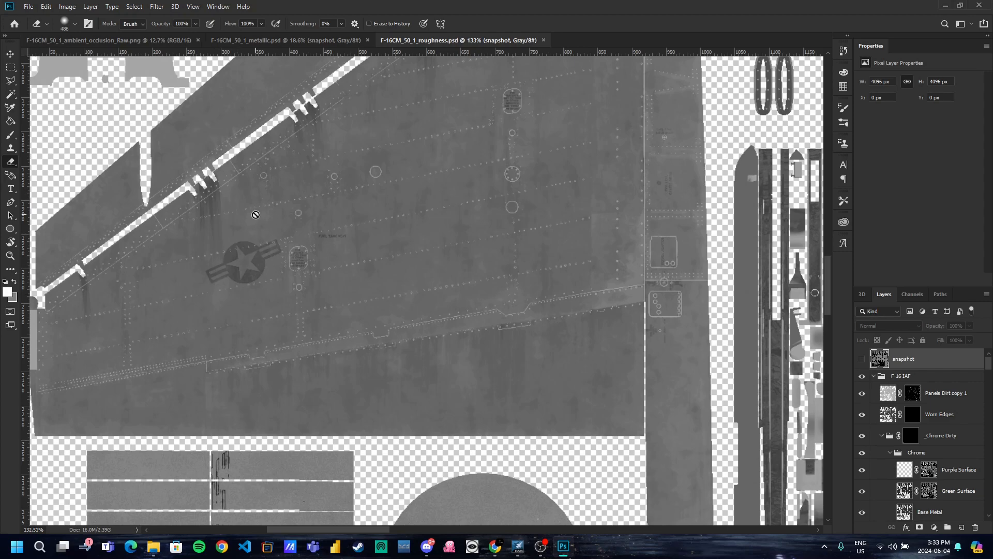
pyautogui.scroll(-5, 299, 304)
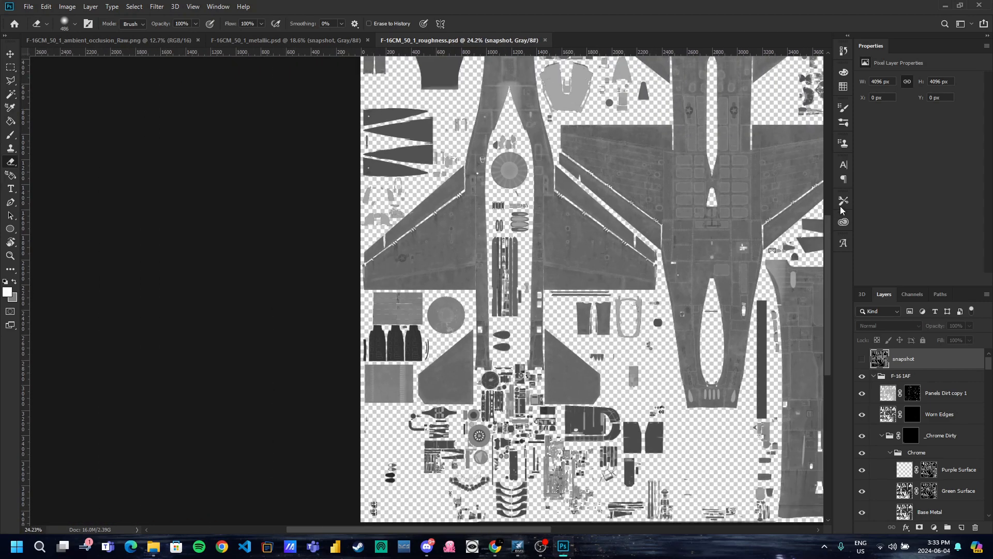
pyautogui.scroll(5, 783, 226)
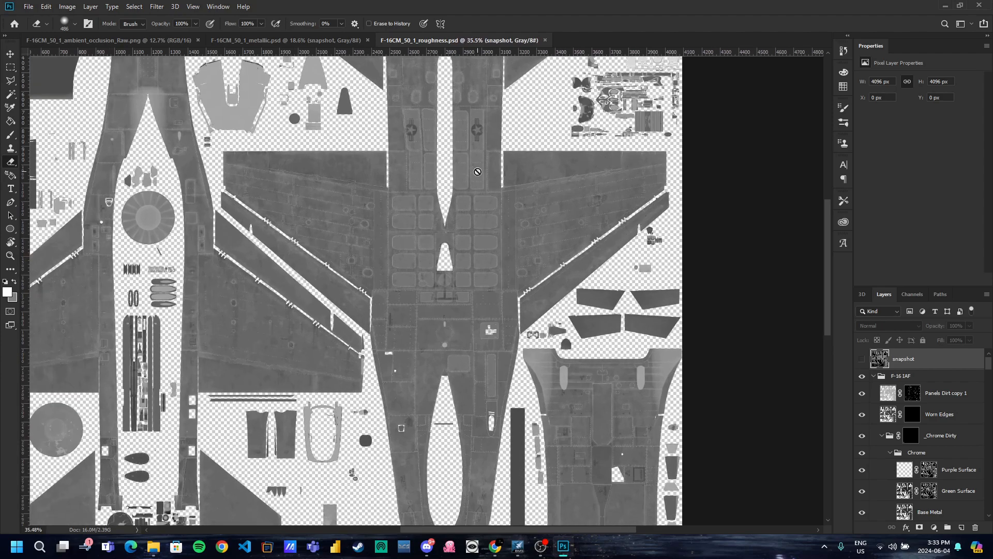
pyautogui.scroll(4, 671, 213)
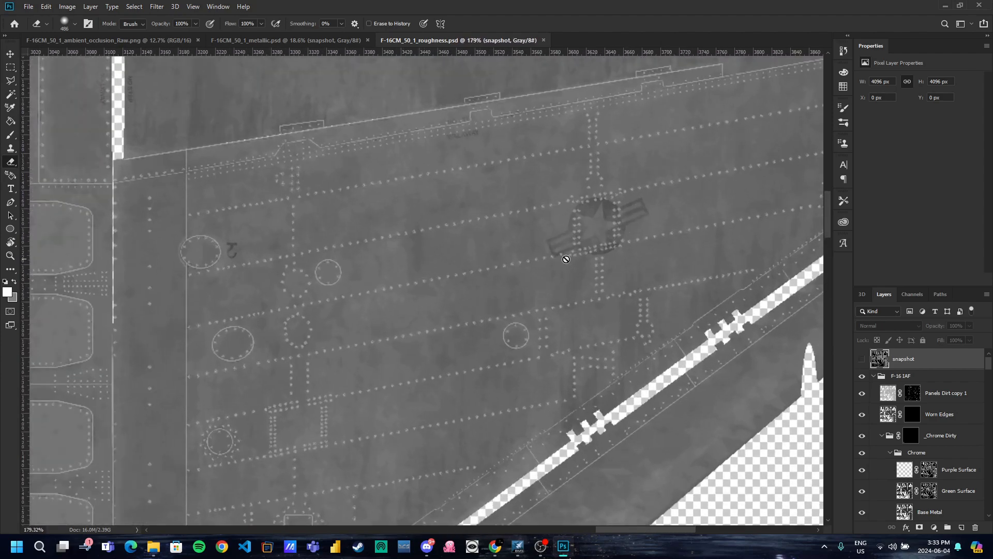
pyautogui.scroll(-4, 413, 226)
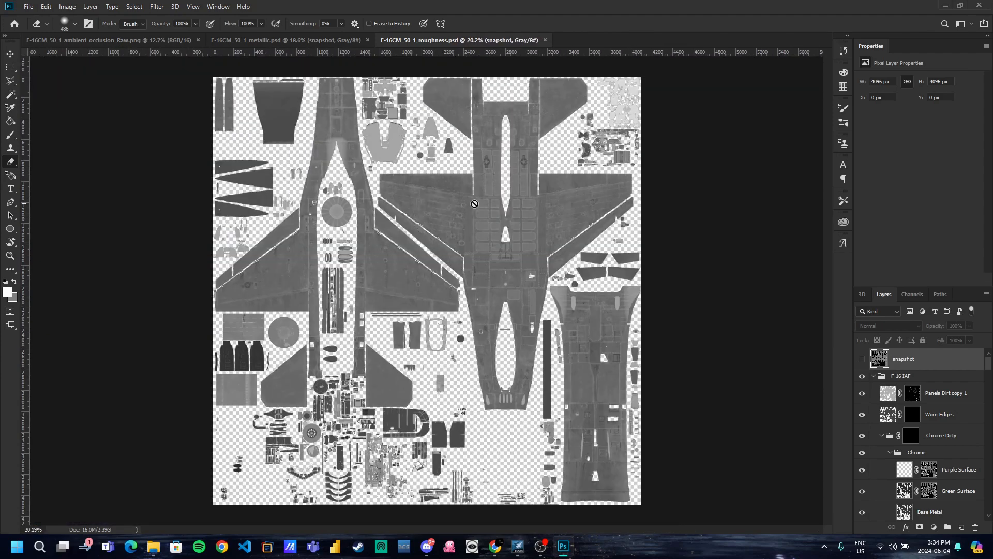
# Switch back to F-16CM_50_1_ambient_occlusion_Raw.png and unlock its Background layer
pyautogui.click(118, 41)
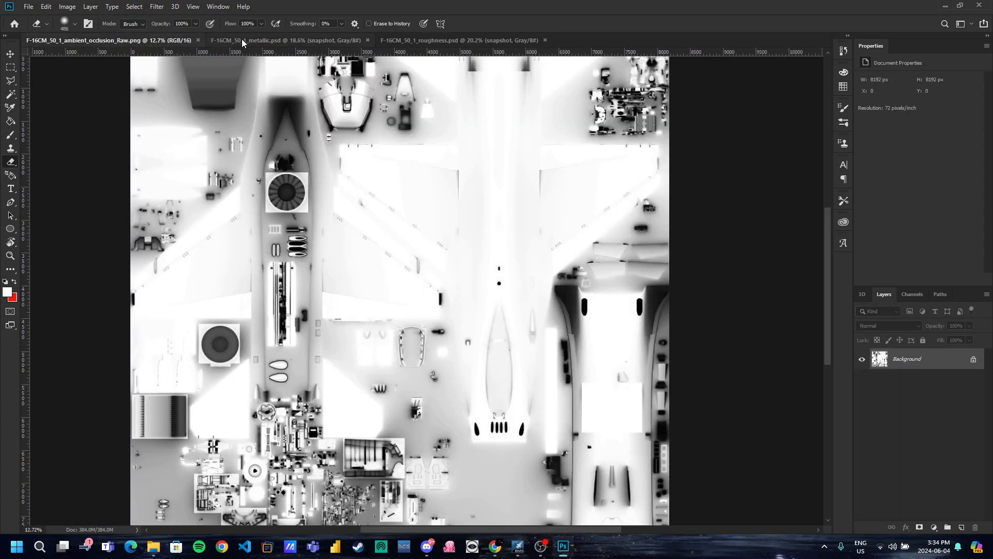
pyautogui.click(246, 41)
pyautogui.click(145, 41)
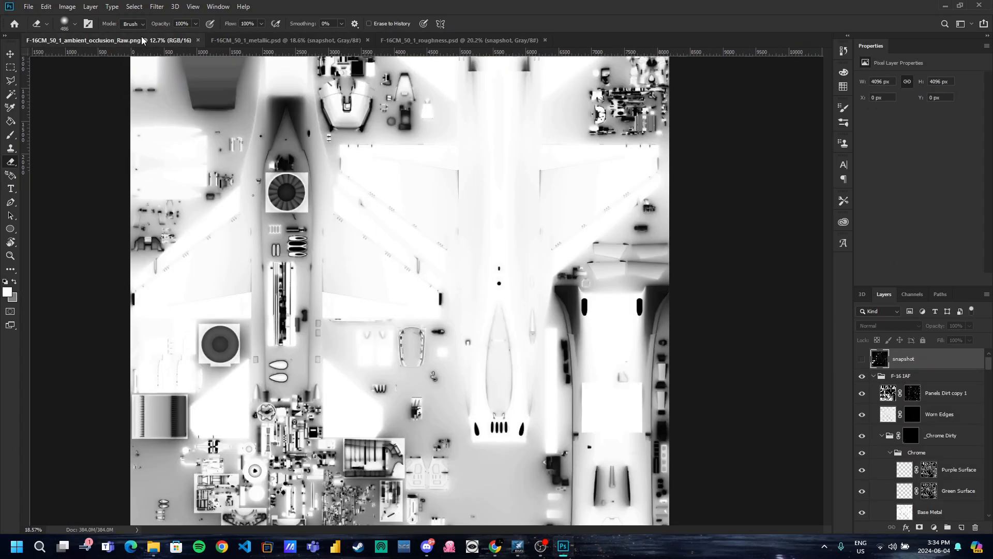
pyautogui.click(973, 361)
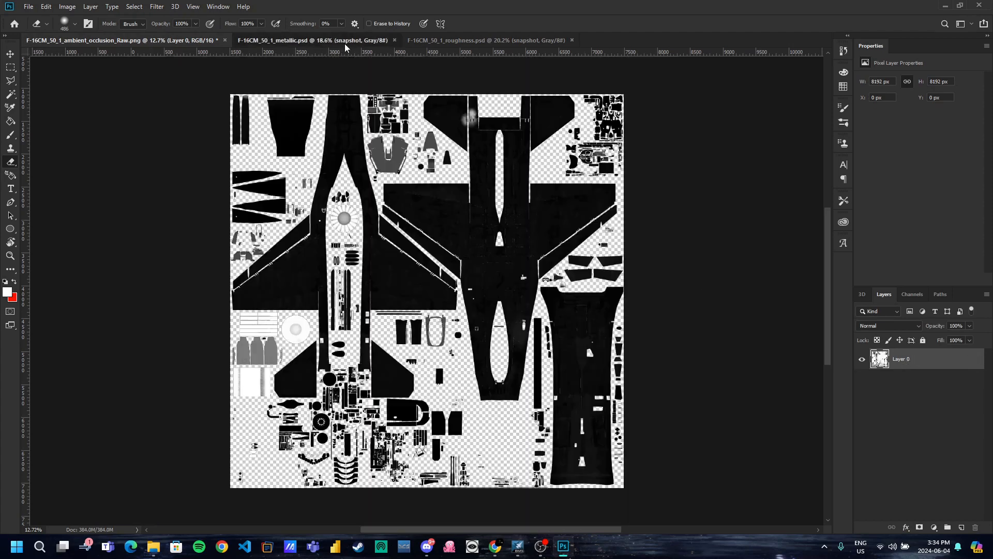
# Save the metallic texture as F-16CM_50_1_metallic.png in the f16 c50 folder, using the large file size (fastest saving) option
pyautogui.click(353, 40)
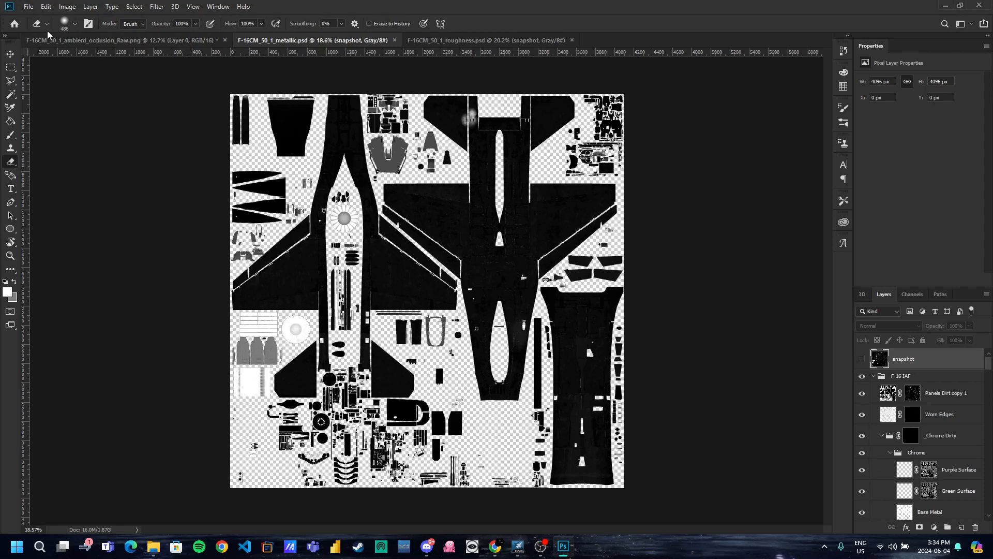
pyautogui.click(27, 7)
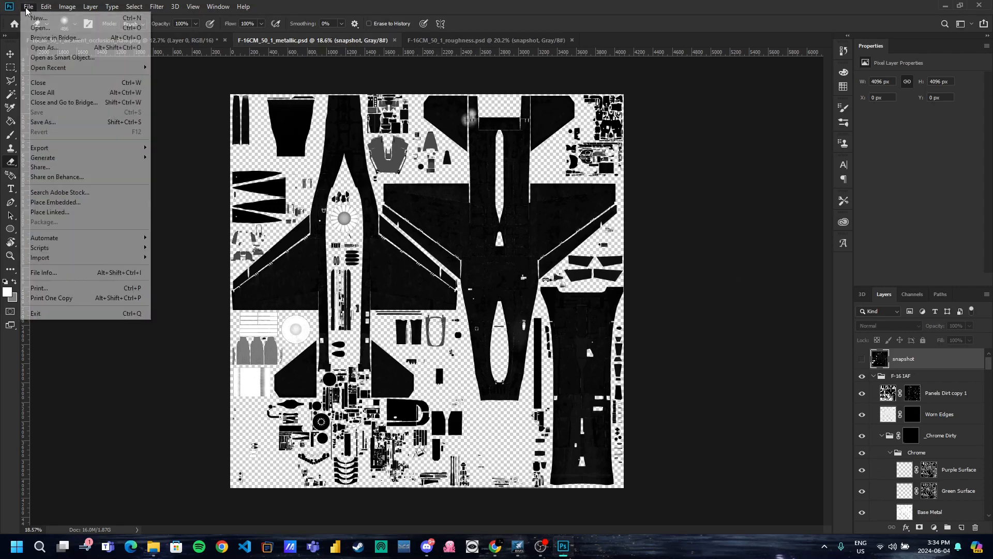
pyautogui.click(54, 123)
pyautogui.click(98, 208)
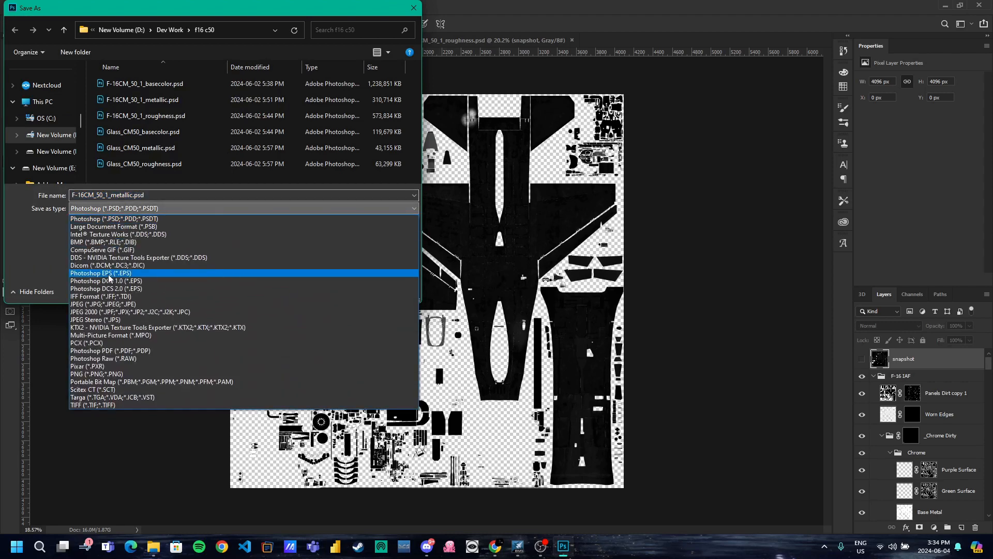
pyautogui.click(99, 373)
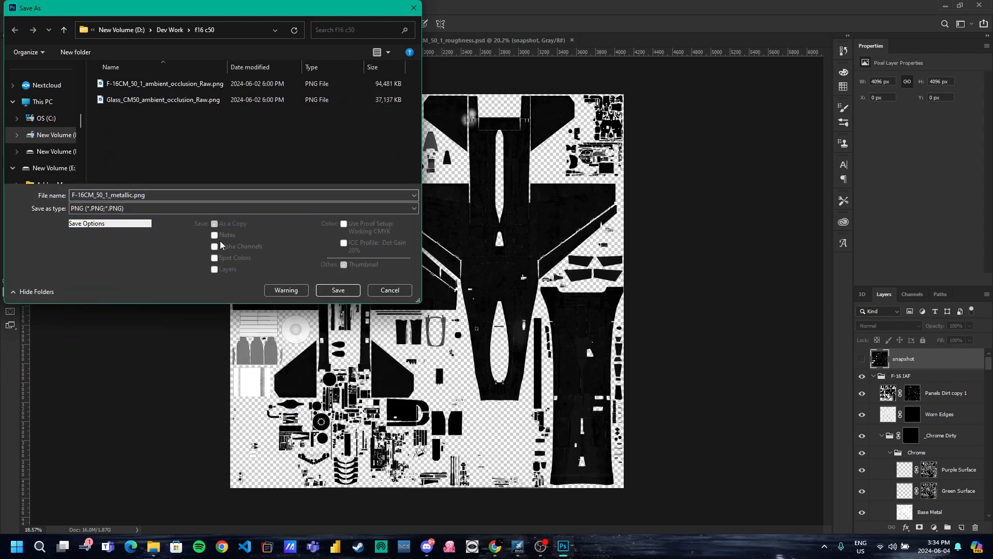
pyautogui.click(330, 291)
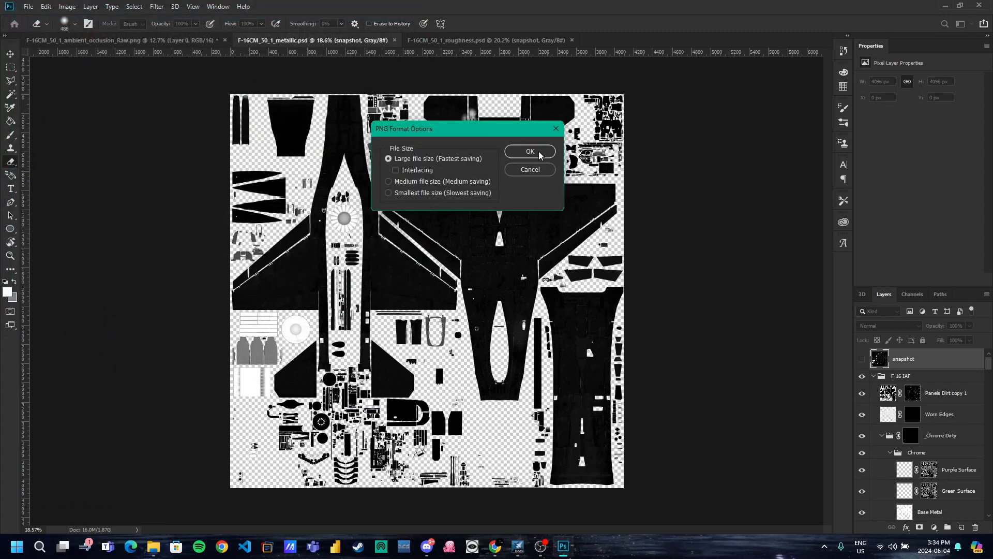
pyautogui.click(538, 151)
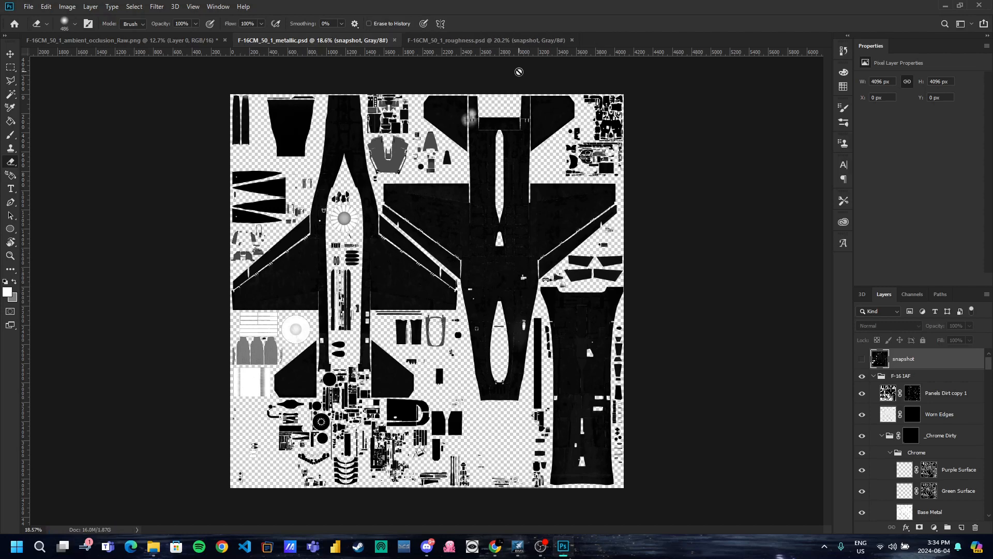
# Save the roughness texture as F-16CM_50_1_roughness.png in the f16 c50 folder, and close the metallic and roughness PSDs
pyautogui.click(470, 44)
pyautogui.click(29, 7)
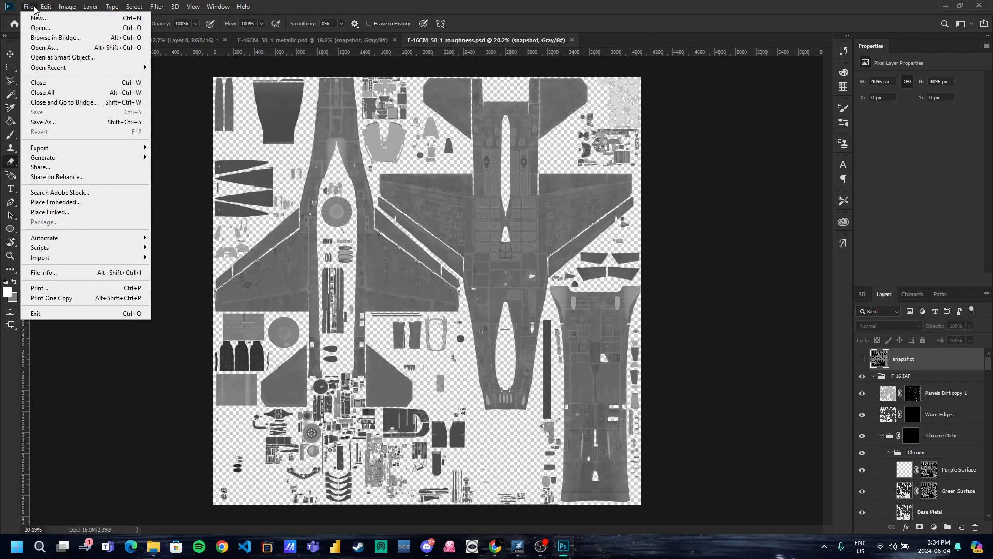
pyautogui.click(43, 122)
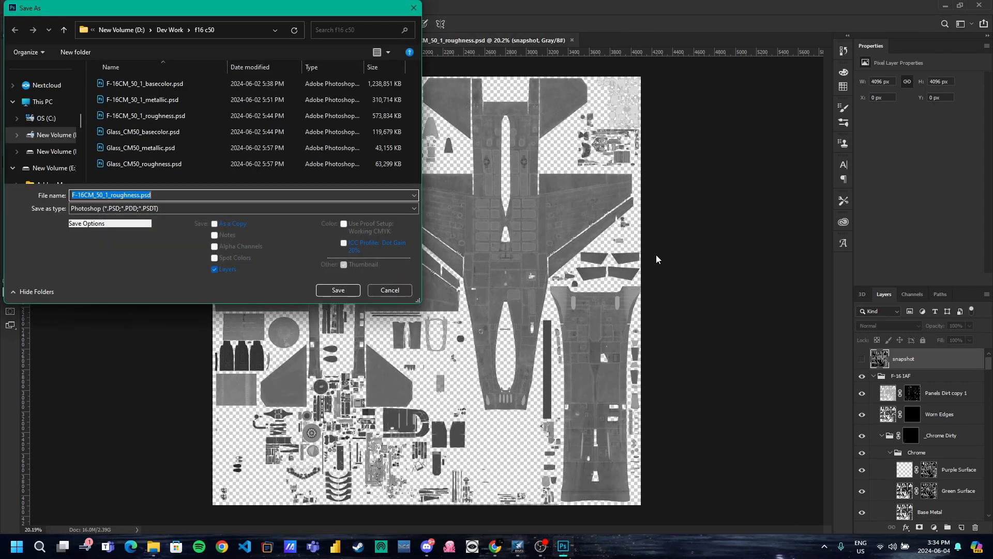
pyautogui.click(157, 208)
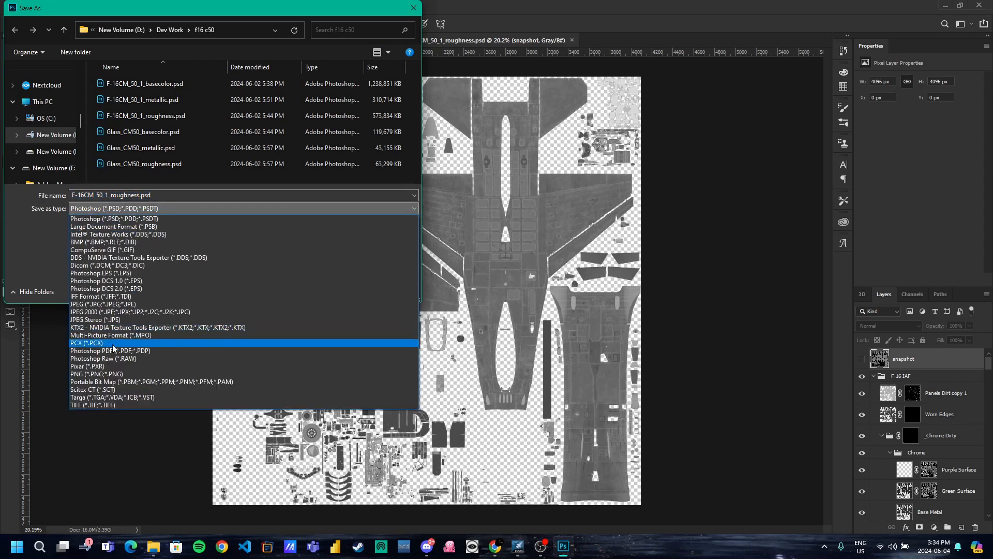
pyautogui.click(105, 374)
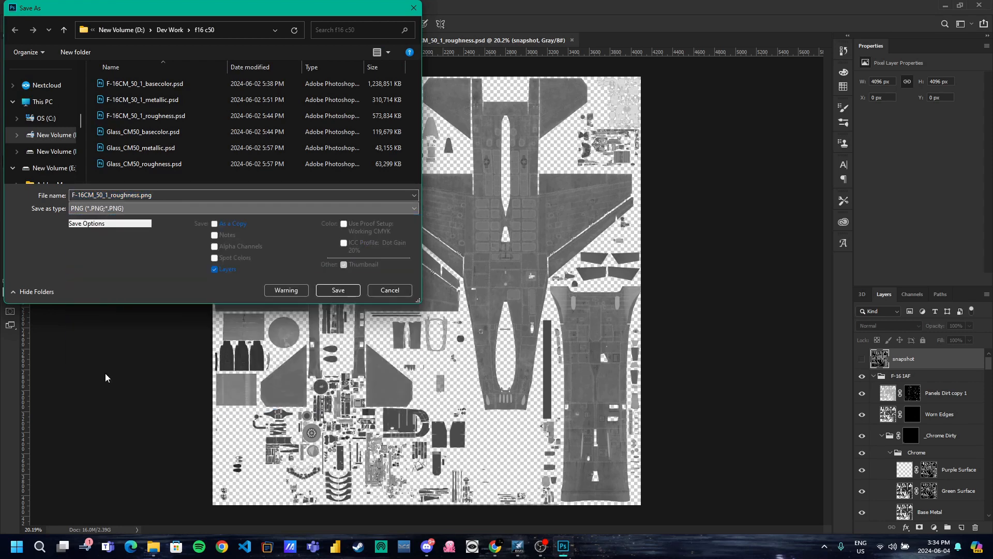
pyautogui.click(338, 290)
pyautogui.click(541, 156)
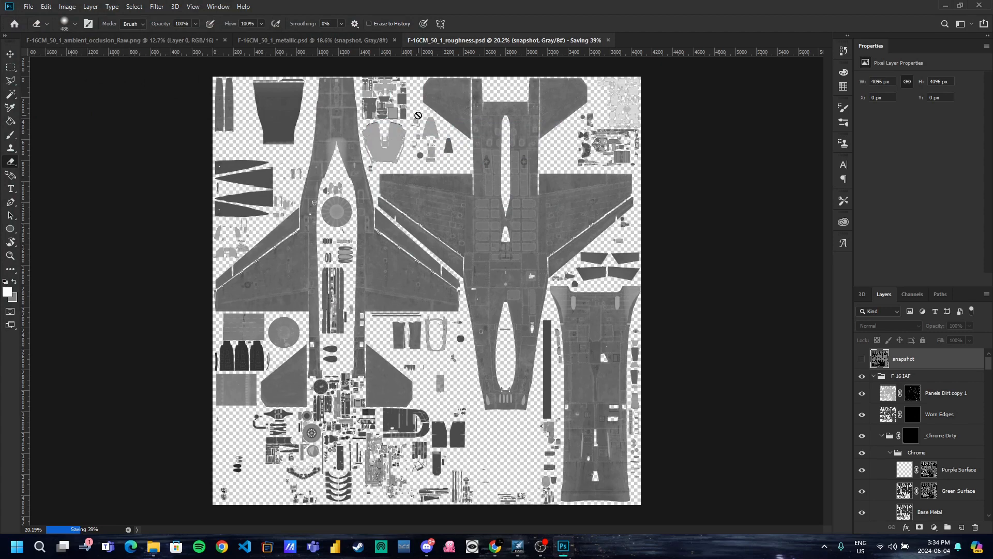
pyautogui.click(394, 40)
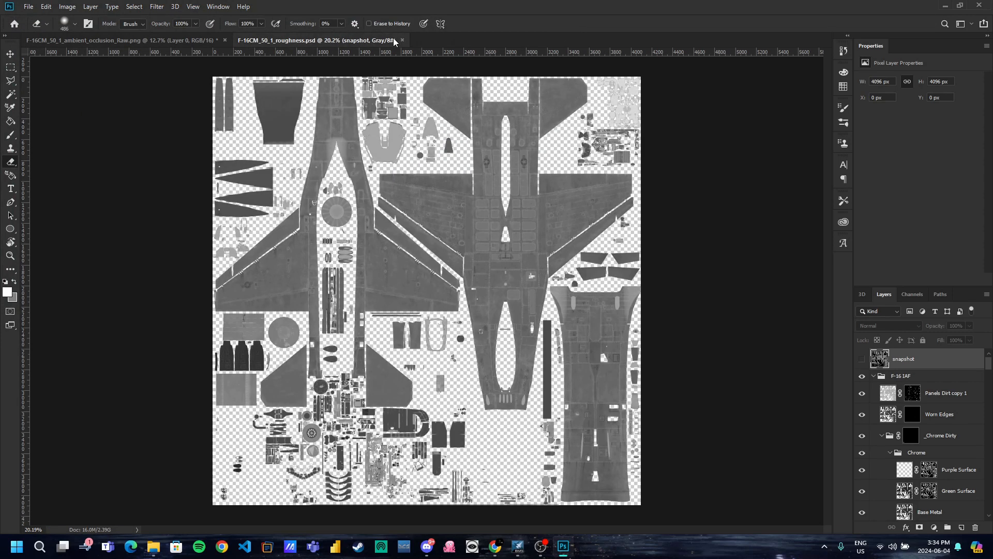
pyautogui.click(402, 40)
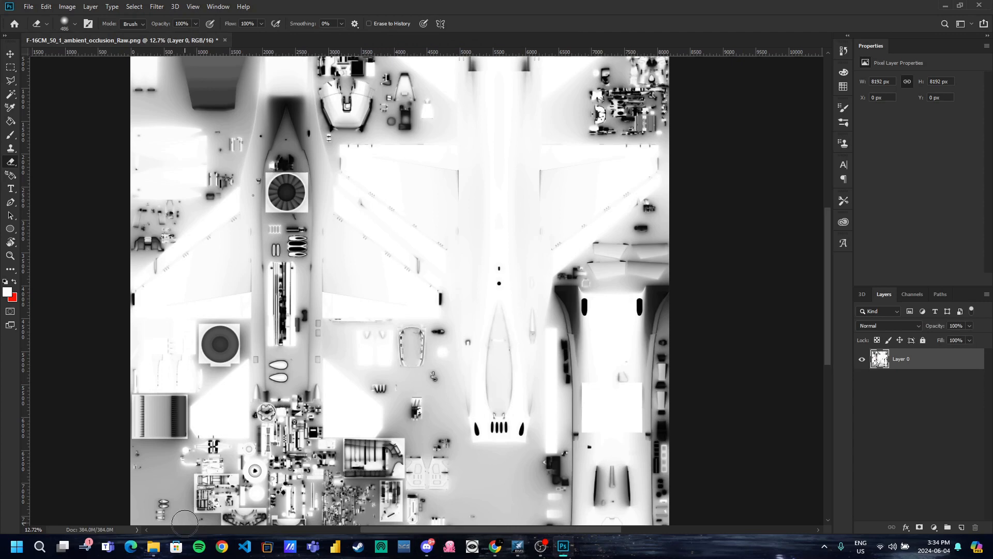
# Open F-16CM_50_1_roughness.png from the f16 c50 folder in Adobe Photoshop CC 2019
pyautogui.moveTo(160, 551)
pyautogui.click(125, 489)
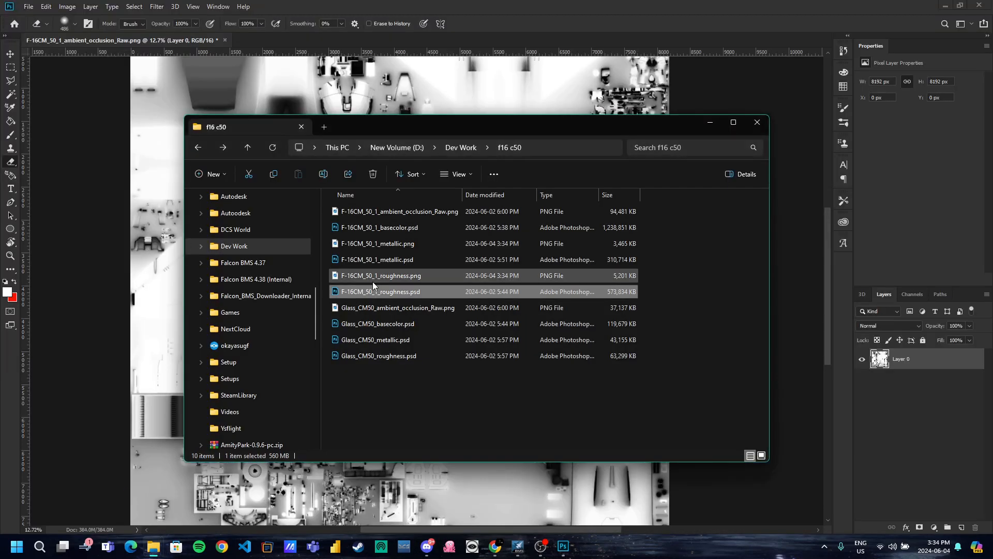
pyautogui.click(383, 247)
pyautogui.rightClick(364, 247)
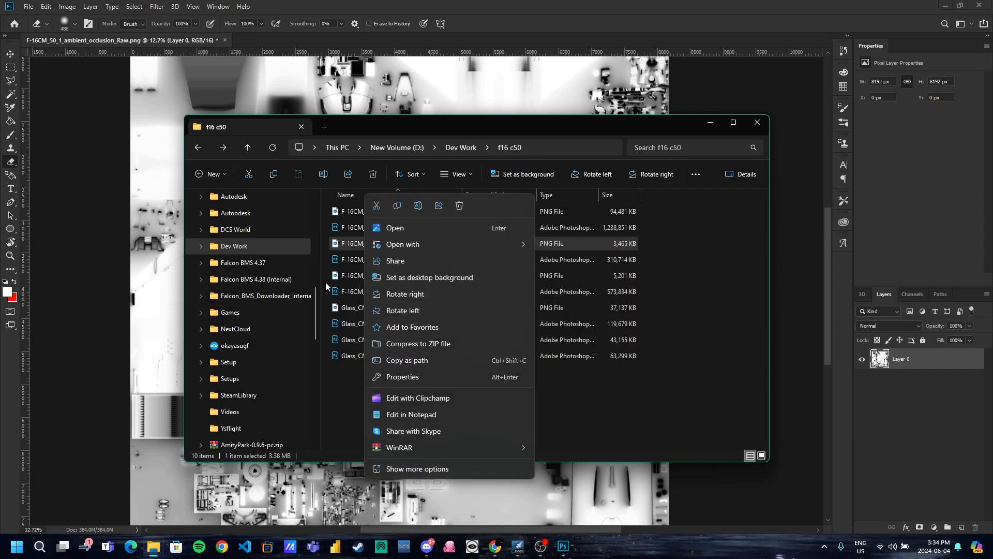
pyautogui.click(357, 277)
pyautogui.rightClick(371, 275)
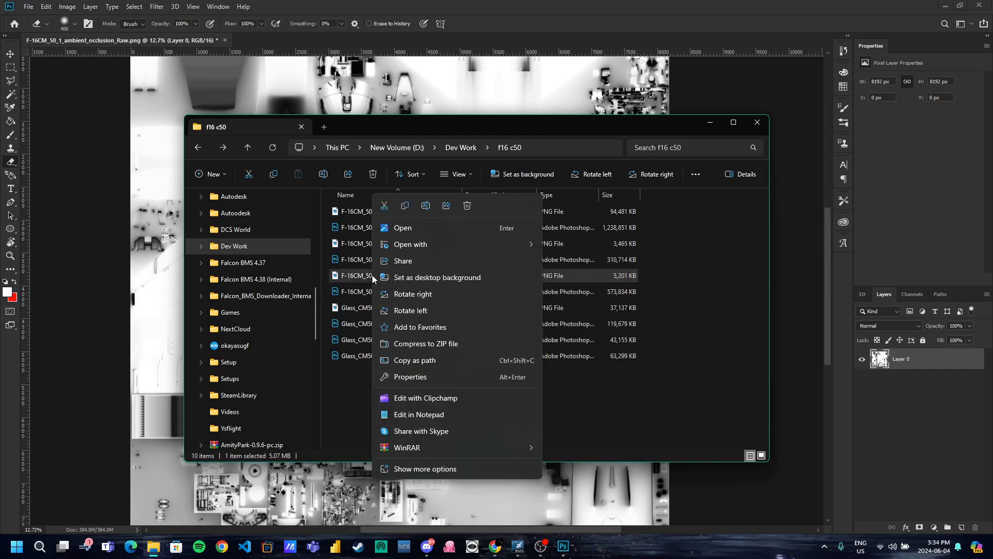
pyautogui.moveTo(495, 237)
pyautogui.click(603, 261)
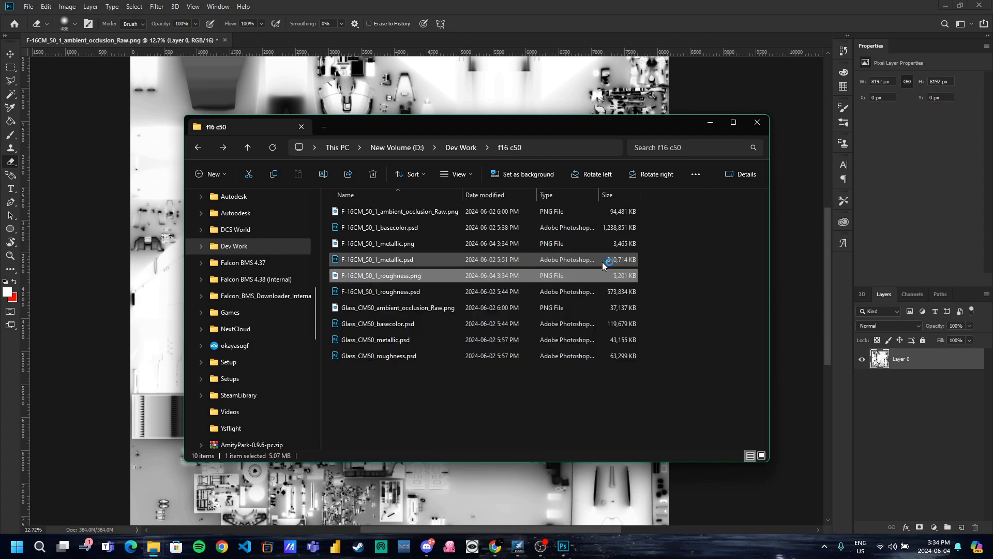
# Open F-16CM_50_1_metallic.png from the f16 c50 folder in Adobe Photoshop CC 2019
pyautogui.moveTo(153, 546)
pyautogui.click(108, 481)
pyautogui.click(359, 244)
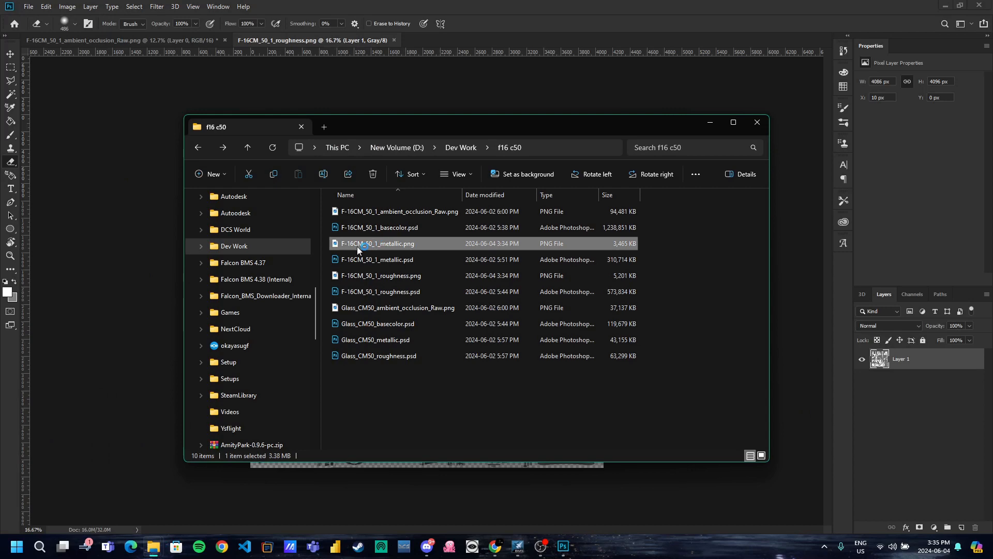
pyautogui.rightClick(345, 247)
pyautogui.moveTo(389, 246)
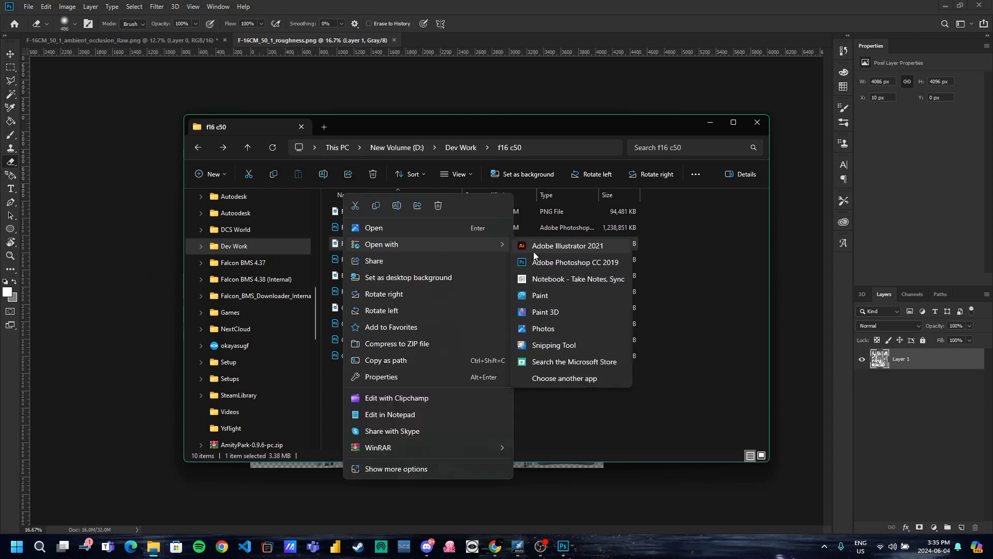
pyautogui.click(555, 262)
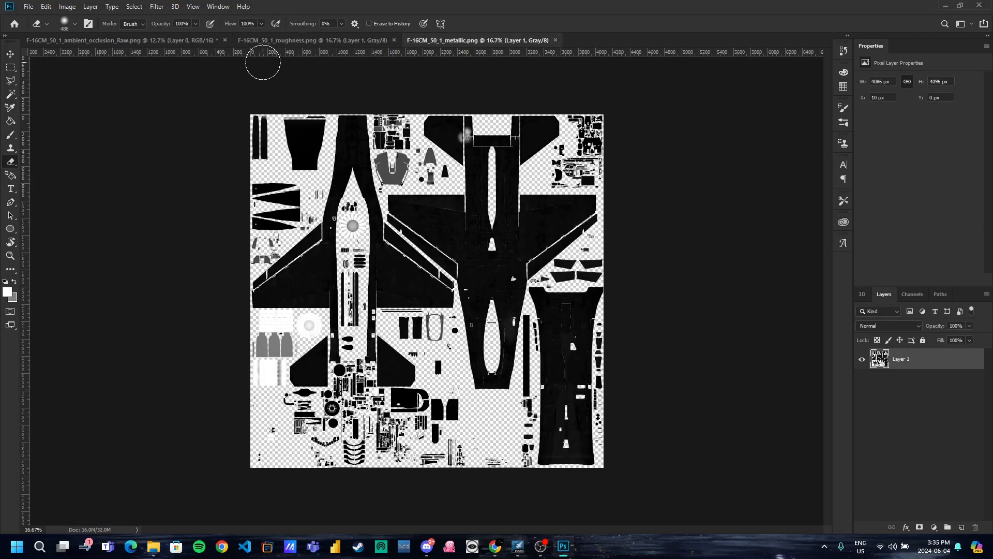
# Compare the flattened roughness and metallic PNGs with the raw ambient occlusion texture
pyautogui.click(270, 40)
pyautogui.click(462, 40)
pyautogui.click(361, 41)
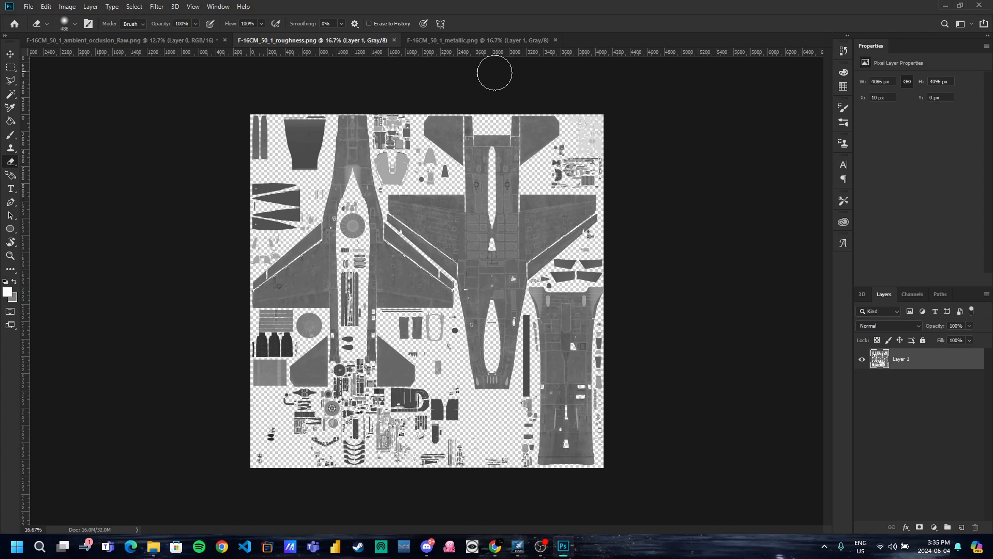
pyautogui.click(488, 41)
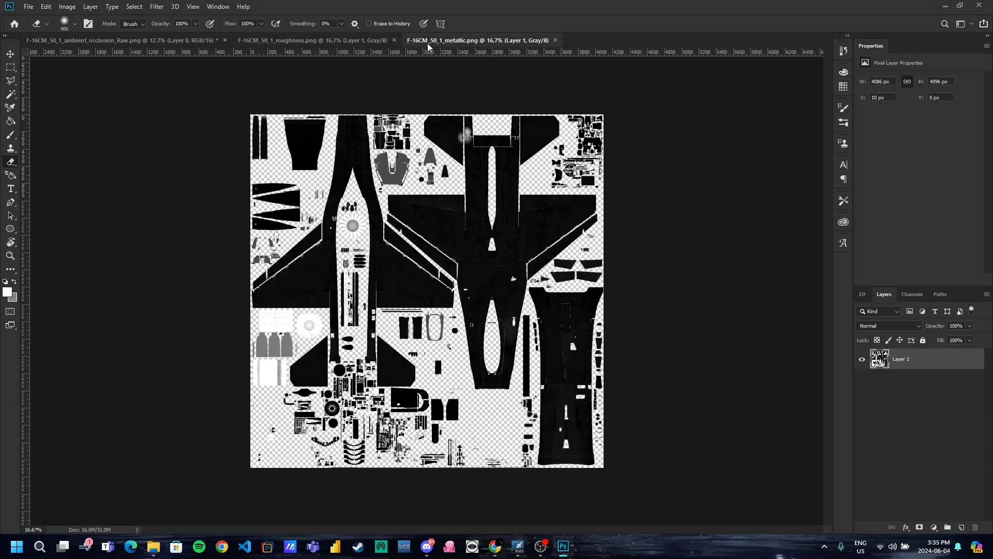
pyautogui.click(259, 42)
pyautogui.click(181, 41)
pyautogui.click(268, 42)
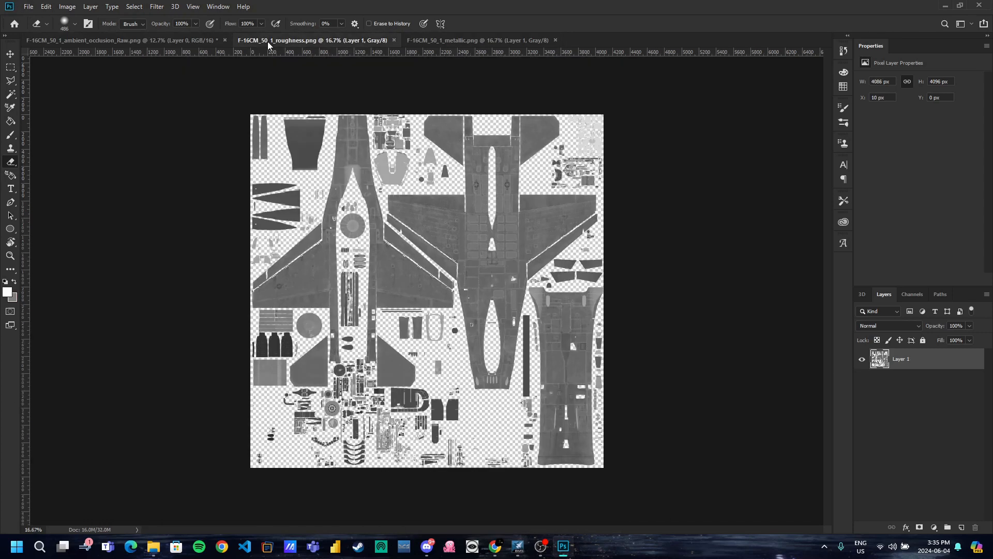
pyautogui.click(484, 41)
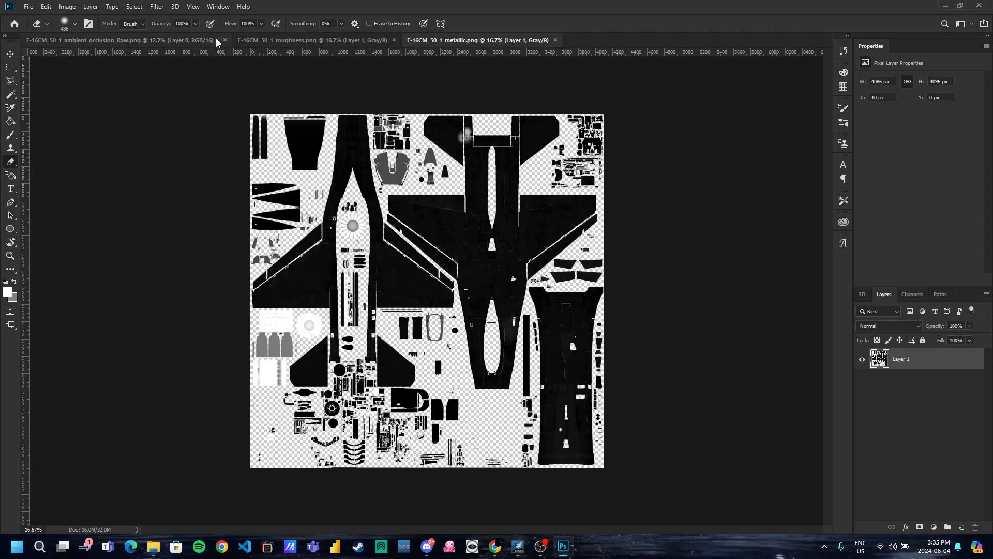
# Copy the roughness texture from F-16CM_50_1_roughness.png into F-16CM_50_1_ambient_occlusion_Raw.png as a new layer
pyautogui.click(127, 42)
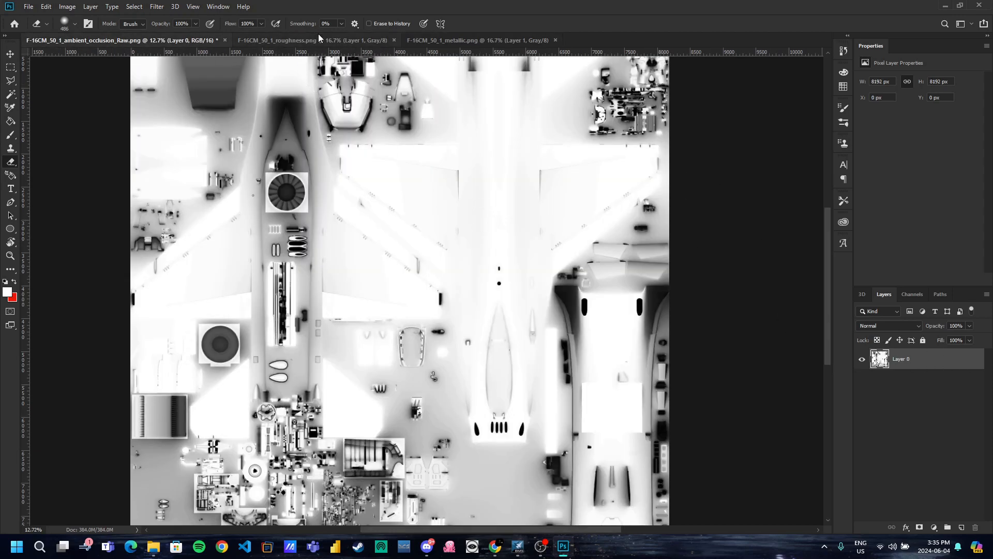
pyautogui.click(318, 40)
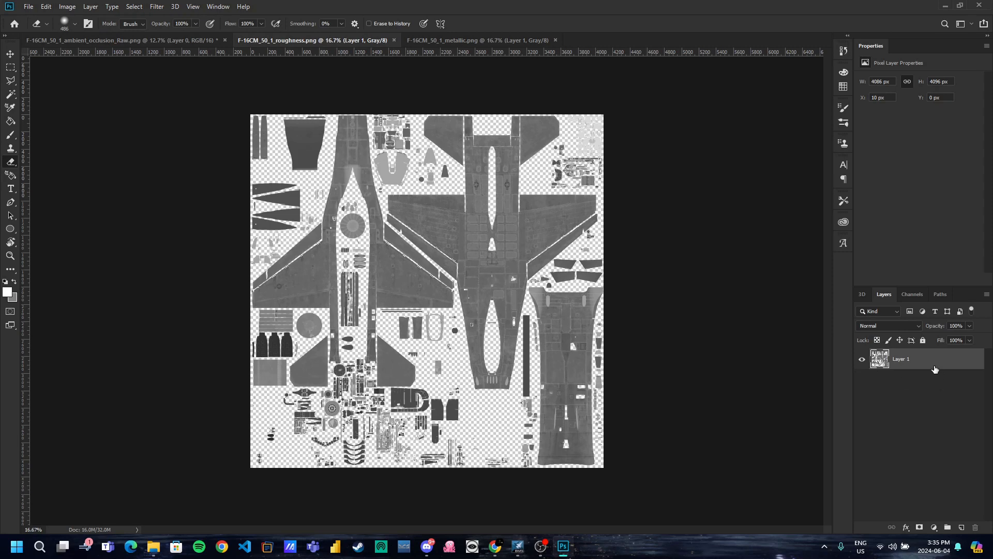
pyautogui.click(127, 41)
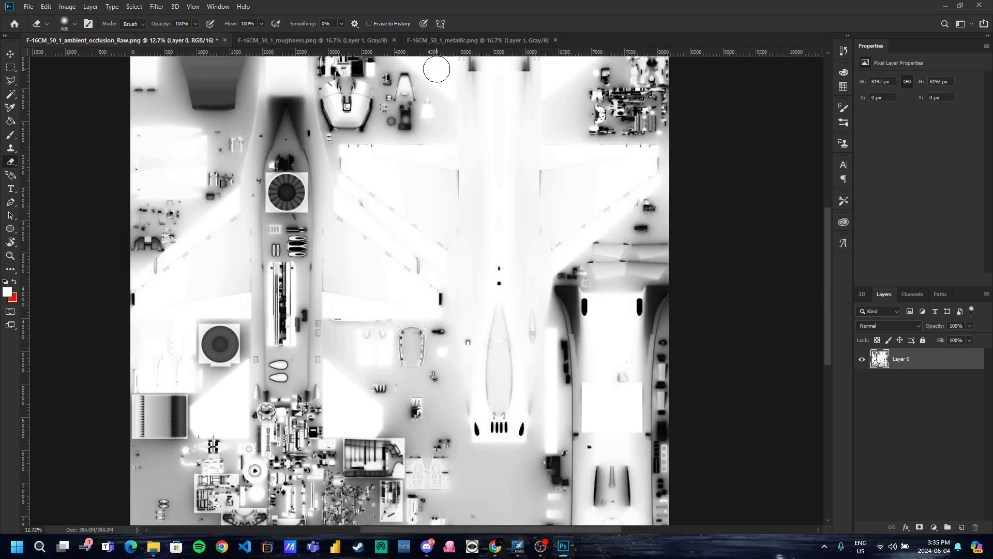
pyautogui.click(321, 40)
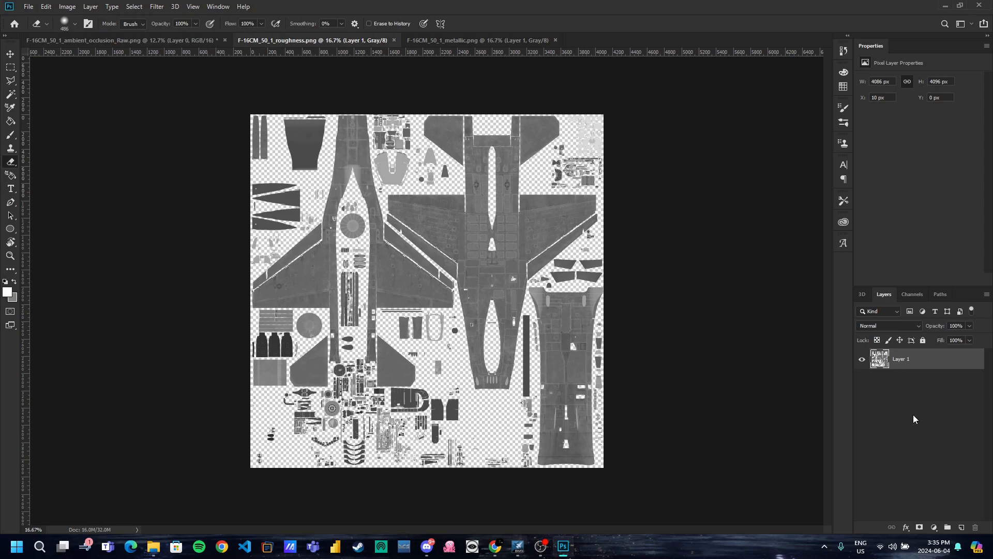
pyautogui.click(127, 41)
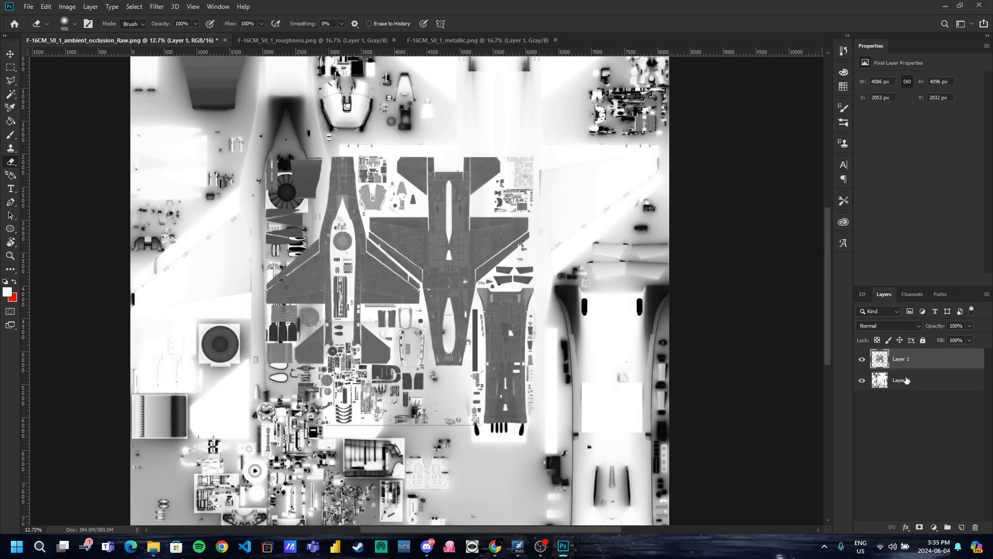
# Try the roughness layer beneath the ambient occlusion layer, and move it back on top
pyautogui.moveTo(907, 365); pyautogui.dragTo(900, 389)
pyautogui.scroll(-2, 500, 397)
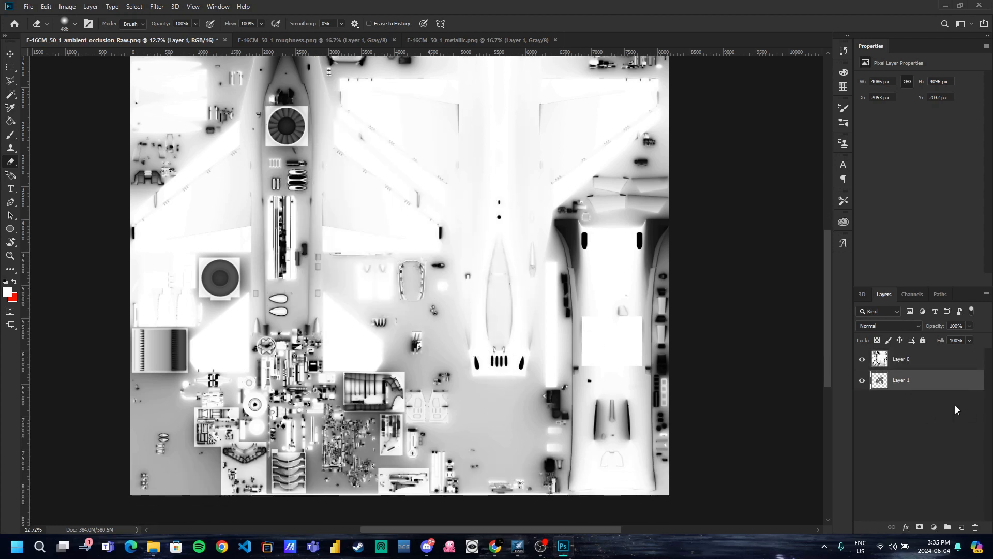
pyautogui.moveTo(927, 385); pyautogui.dragTo(926, 361)
pyautogui.scroll(2, 683, 358)
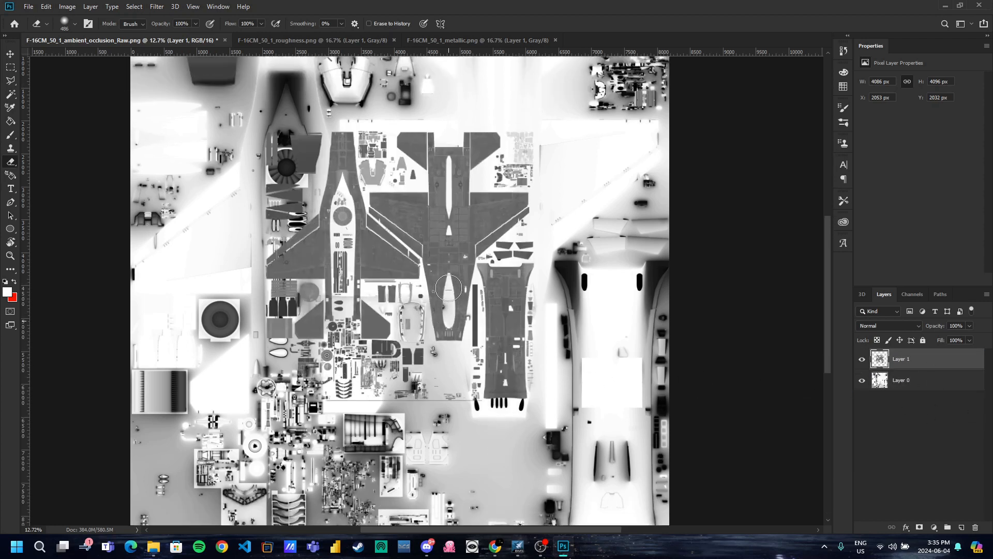
# Free-transform the roughness layer and move it into the upper-left corner of the ambient occlusion canvas
pyautogui.scroll(-1, 495, 309)
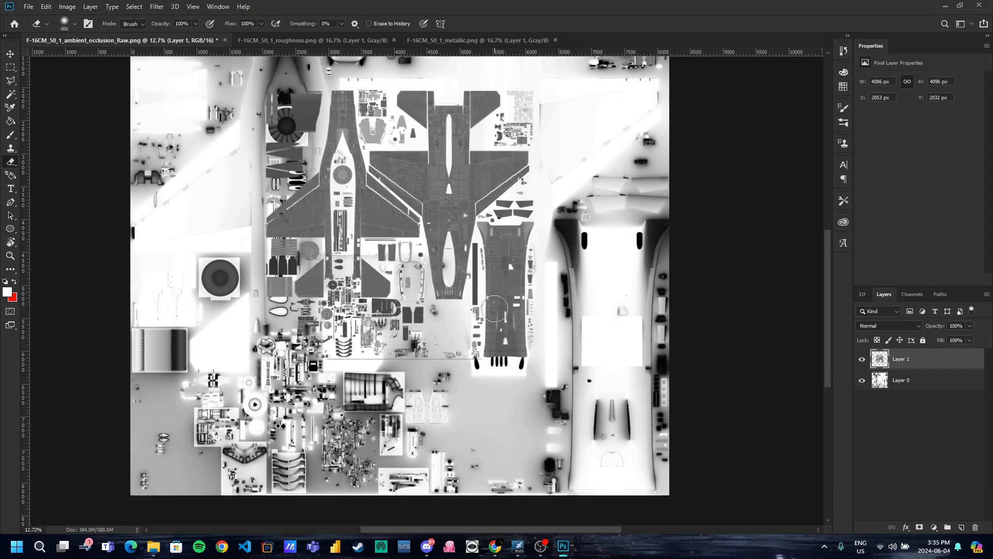
pyautogui.scroll(-1, 495, 308)
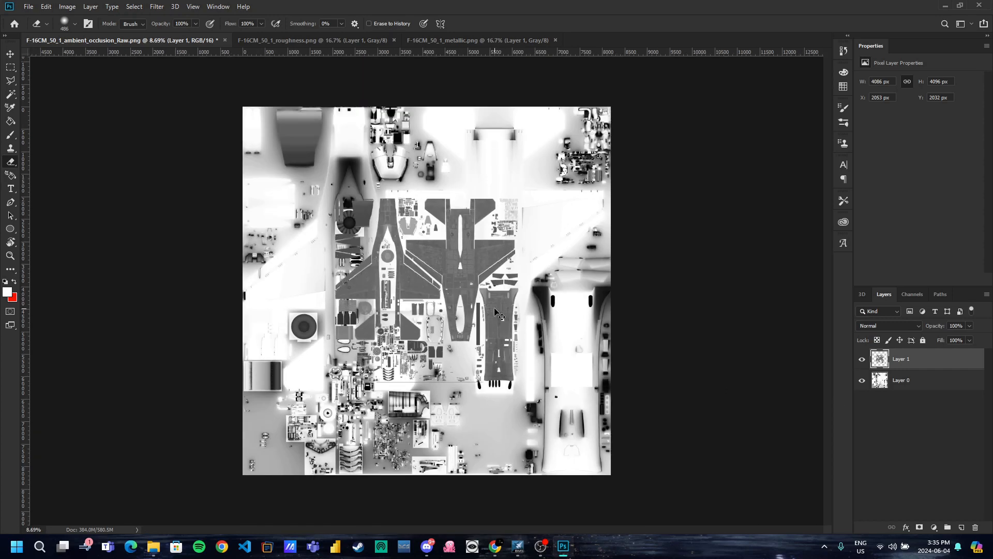
pyautogui.hotkey('ctrl', 't')
pyautogui.moveTo(452, 284); pyautogui.dragTo(348, 190)
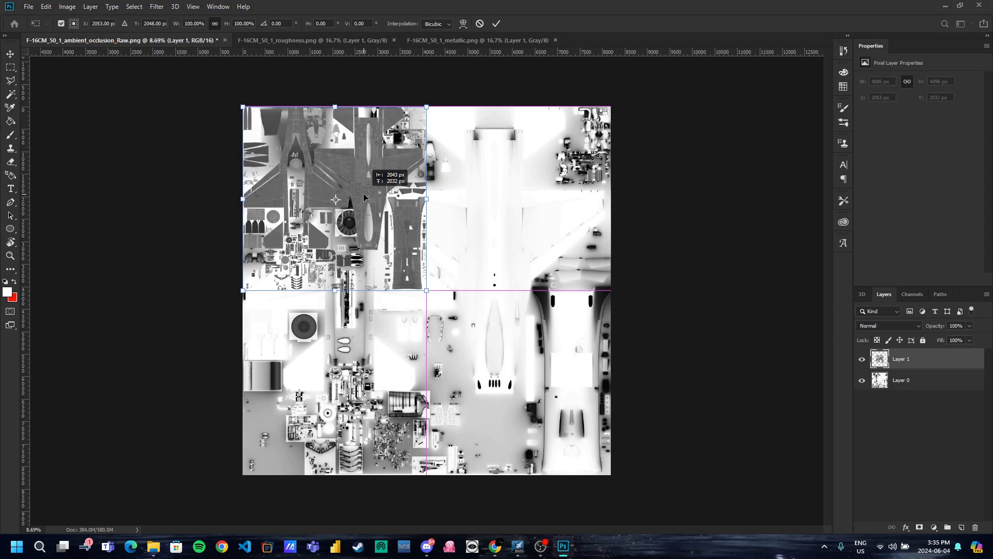
pyautogui.moveTo(427, 291); pyautogui.dragTo(622, 486)
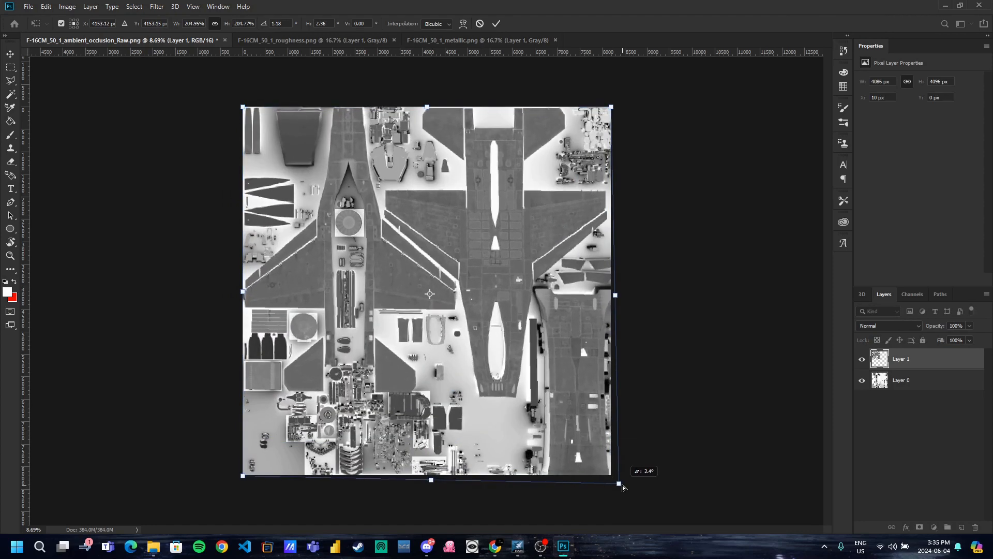
pyautogui.hotkey('ctrl', 'z')
pyautogui.moveTo(426, 291); pyautogui.dragTo(627, 471)
pyautogui.hotkey('ctrl', 'z')
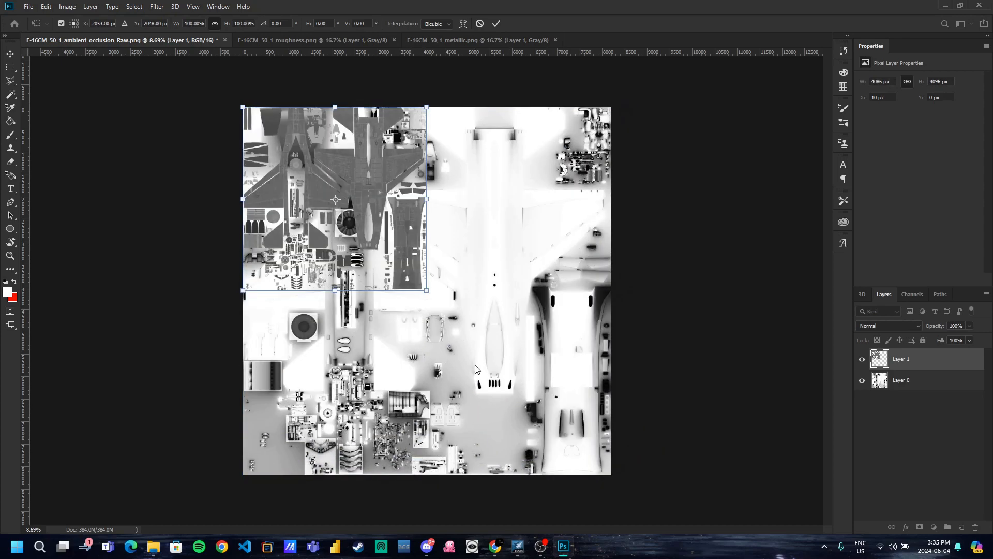
# Scale the roughness layer up proportionally to about 8183 × 8203 px so that it covers the ambient occlusion canvas
pyautogui.moveTo(429, 293); pyautogui.dragTo(611, 480)
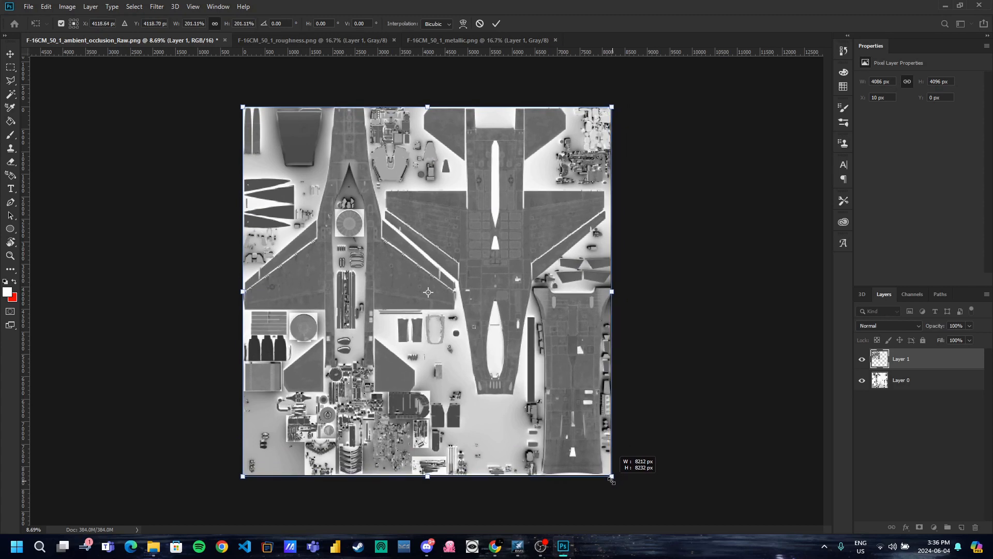
pyautogui.scroll(11, 590, 225)
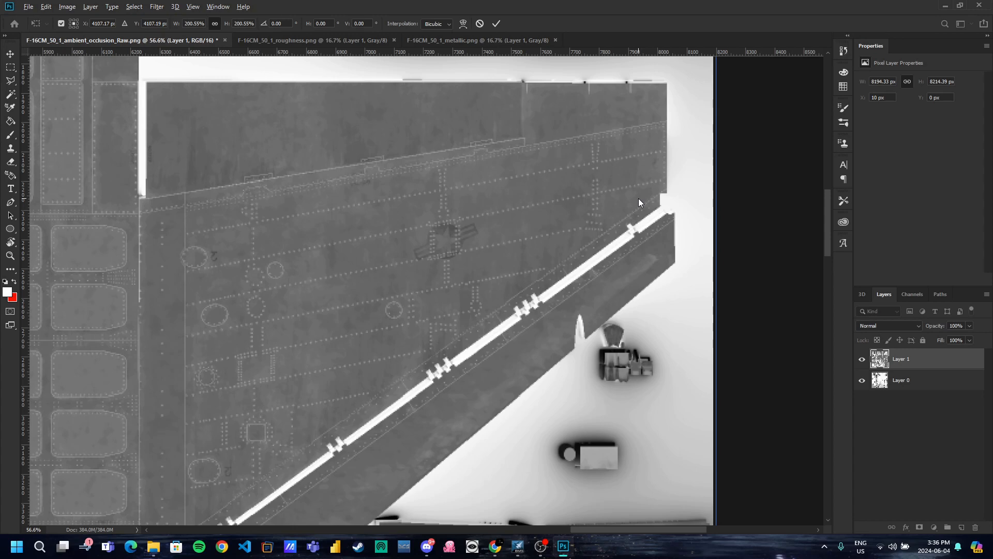
pyautogui.scroll(-3, 758, 347)
pyautogui.scroll(-10, 759, 347)
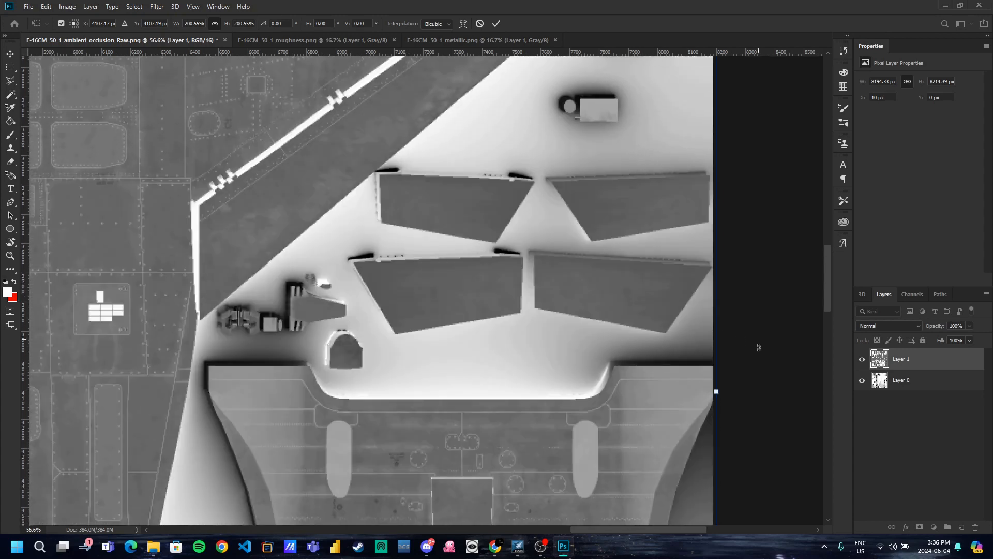
pyautogui.scroll(-10, 744, 359)
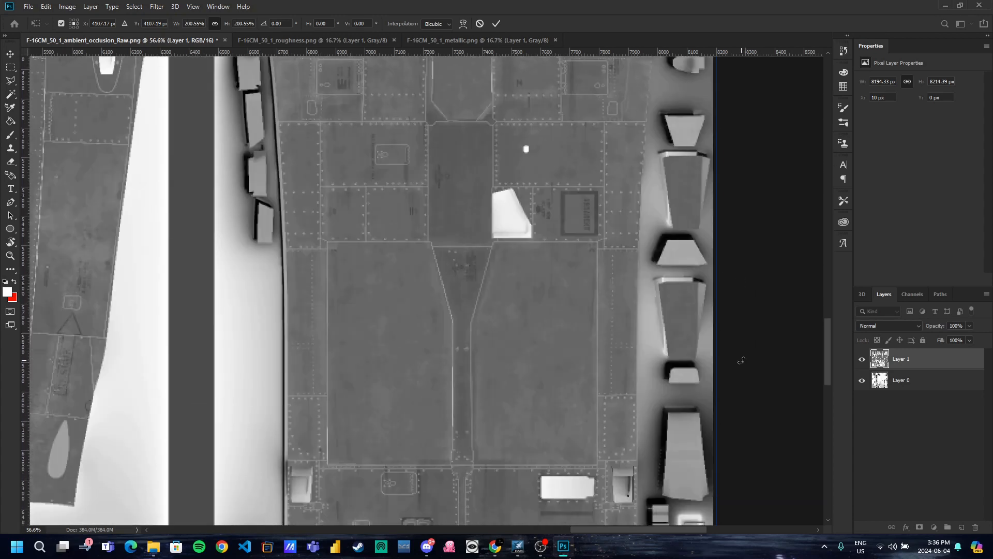
pyautogui.moveTo(830, 372); pyautogui.dragTo(770, 420)
pyautogui.moveTo(719, 395); pyautogui.dragTo(716, 394)
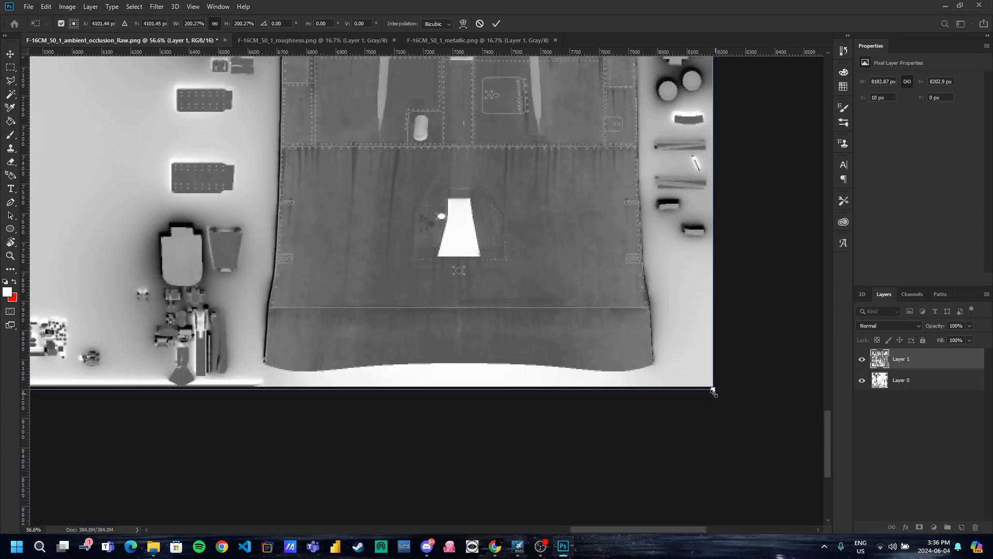
# Enlarge the roughness layer slightly to about 8187 × 8208 px and align its upper-left corner with the canvas origin at 0, 0 px
pyautogui.moveTo(646, 326); pyautogui.dragTo(644, 321)
pyautogui.scroll(-5, 644, 321)
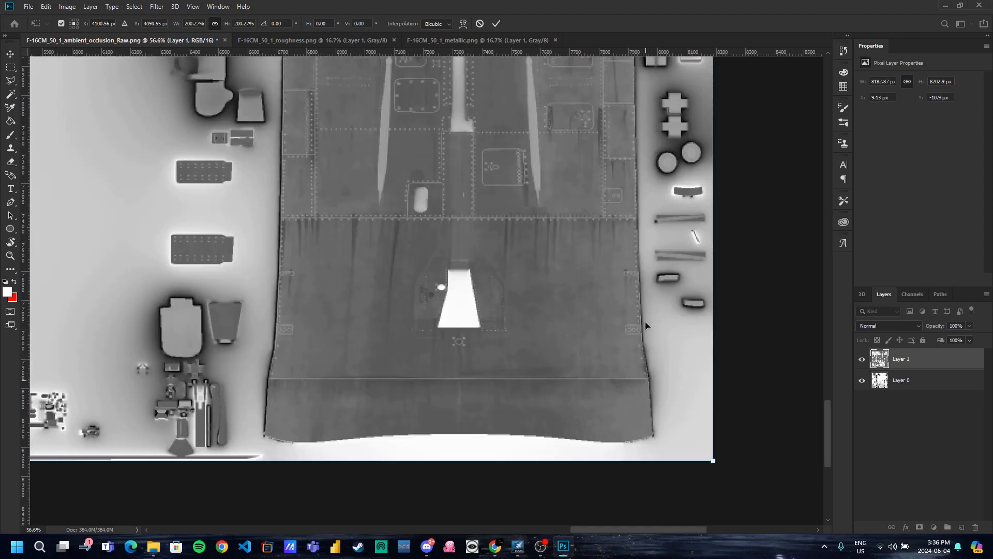
pyautogui.scroll(-4, 646, 326)
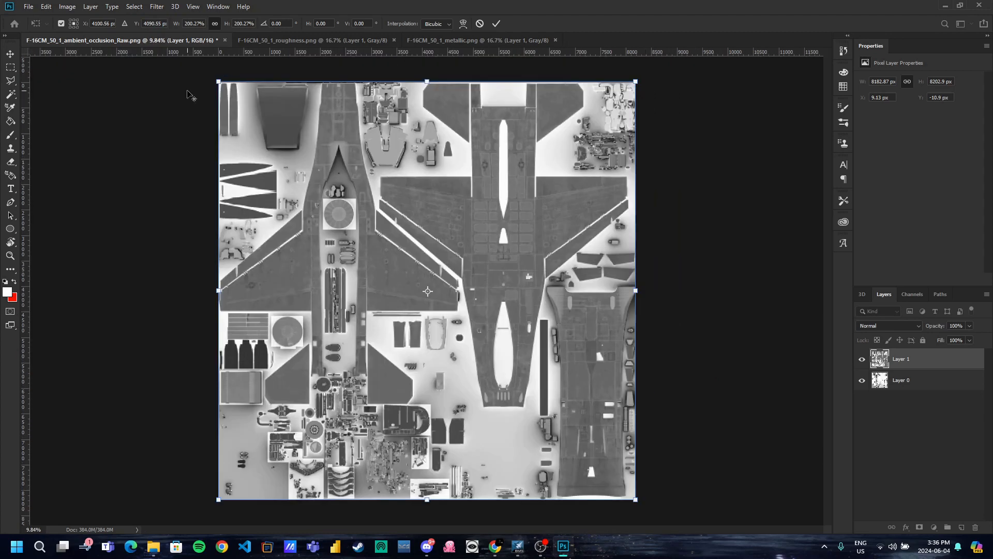
pyautogui.scroll(5, 202, 91)
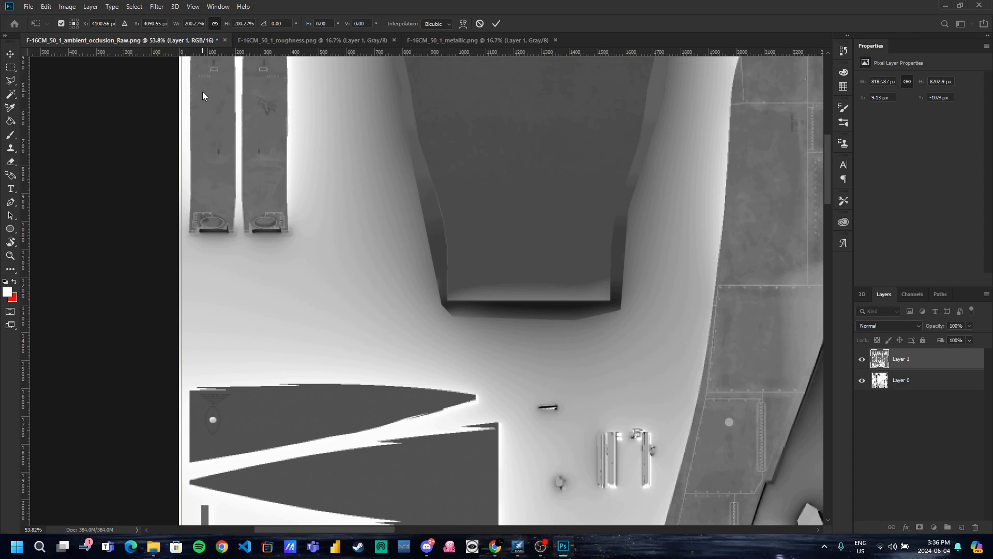
pyautogui.moveTo(826, 169); pyautogui.dragTo(833, 95)
pyautogui.moveTo(181, 415); pyautogui.dragTo(178, 412)
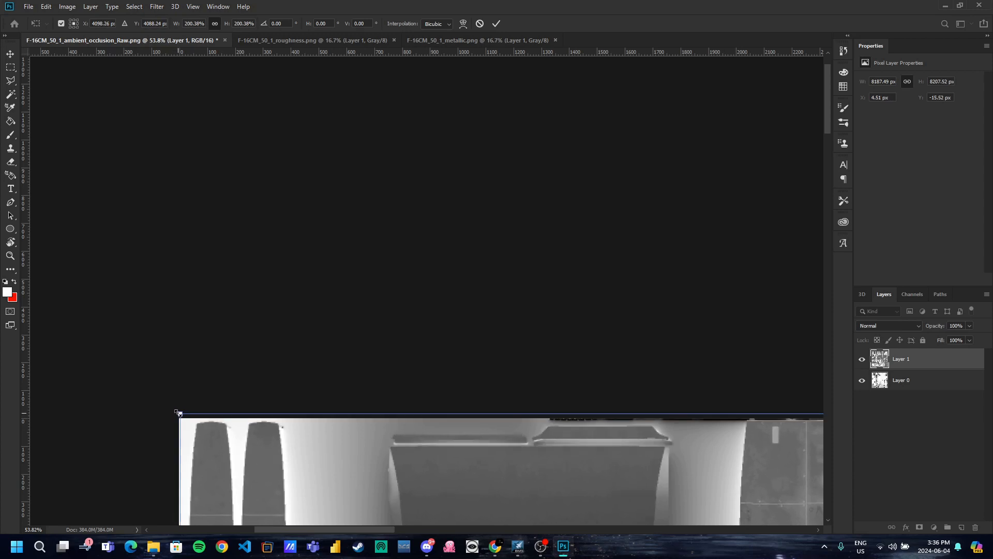
pyautogui.moveTo(222, 448); pyautogui.dragTo(277, 446)
pyautogui.scroll(-5, 405, 457)
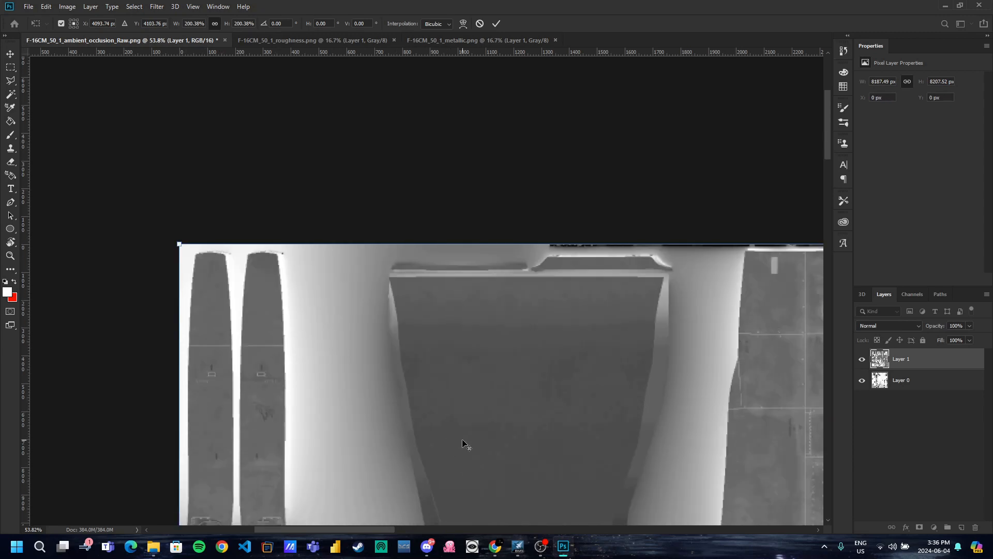
# Stretch the roughness layer proportionally to the canvas's right edge for a width of 8192 px
pyautogui.scroll(-10, 476, 435)
pyautogui.scroll(3, 670, 379)
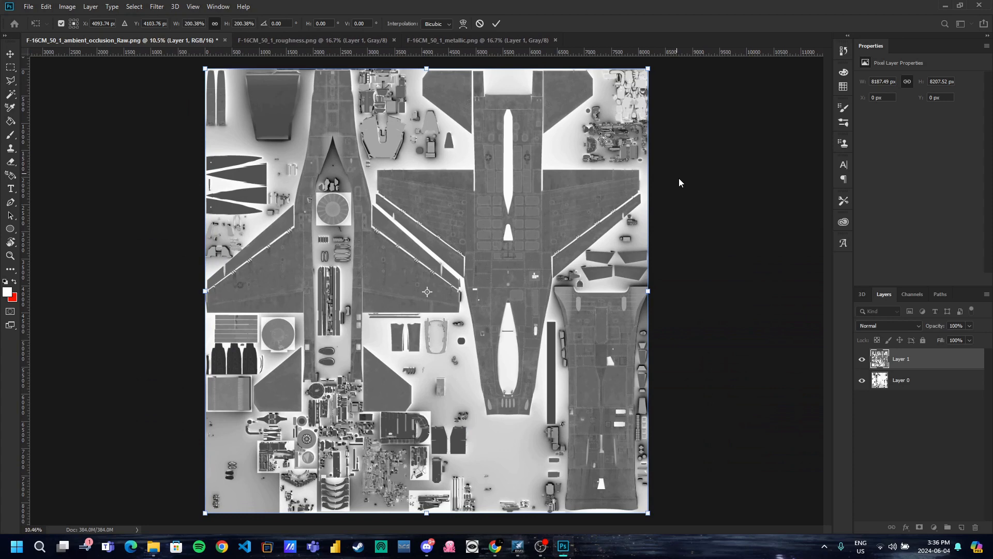
pyautogui.scroll(8, 648, 288)
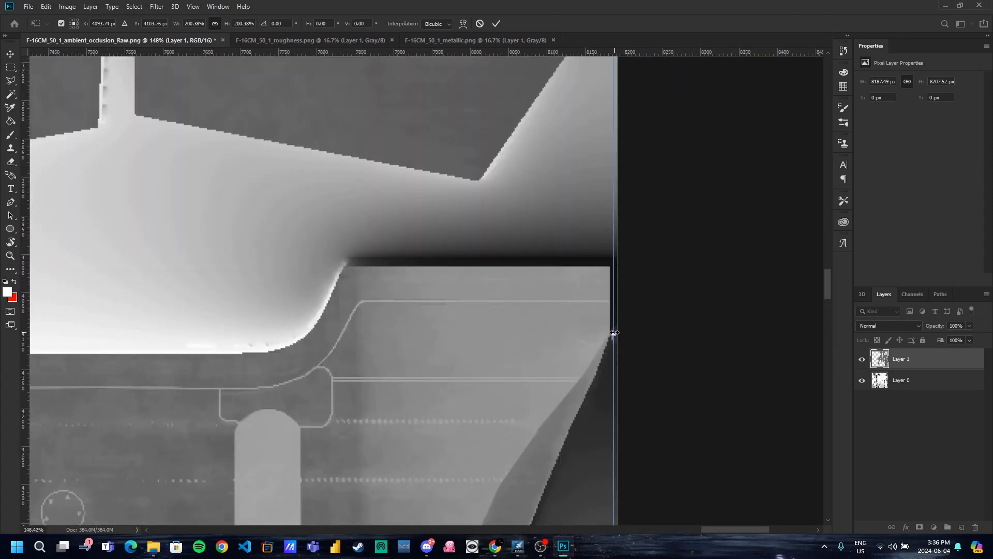
pyautogui.moveTo(614, 332); pyautogui.dragTo(618, 333)
pyautogui.scroll(-9, 535, 381)
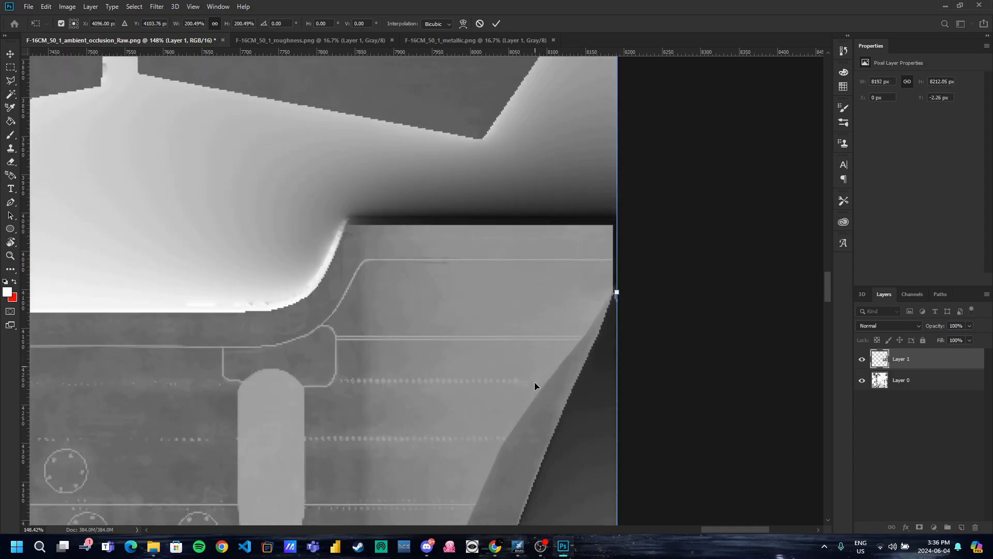
# Pull the roughness layer's bottom edge up to the canvas's bottom edge, reducing only the height to 8194 px
pyautogui.scroll(7, 444, 477)
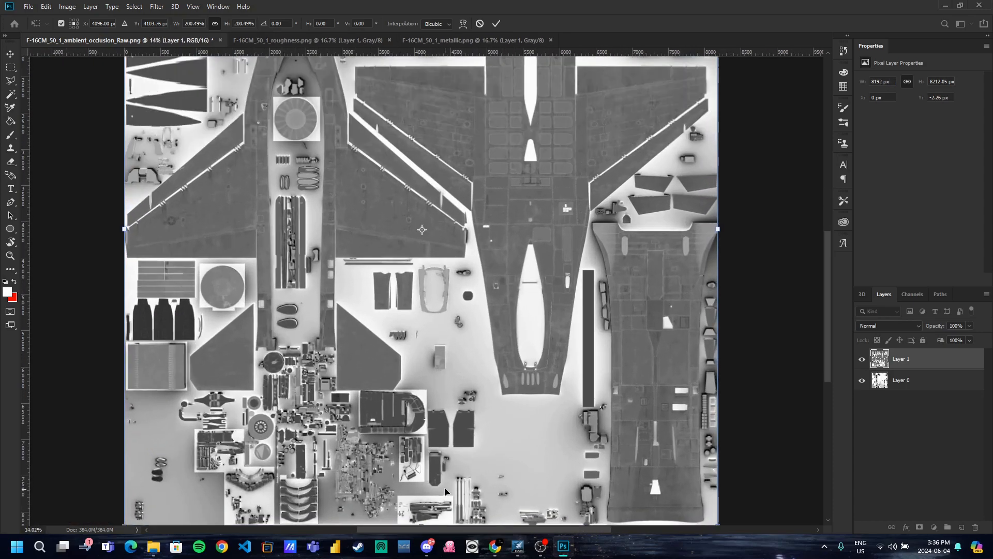
pyautogui.scroll(3, 393, 380)
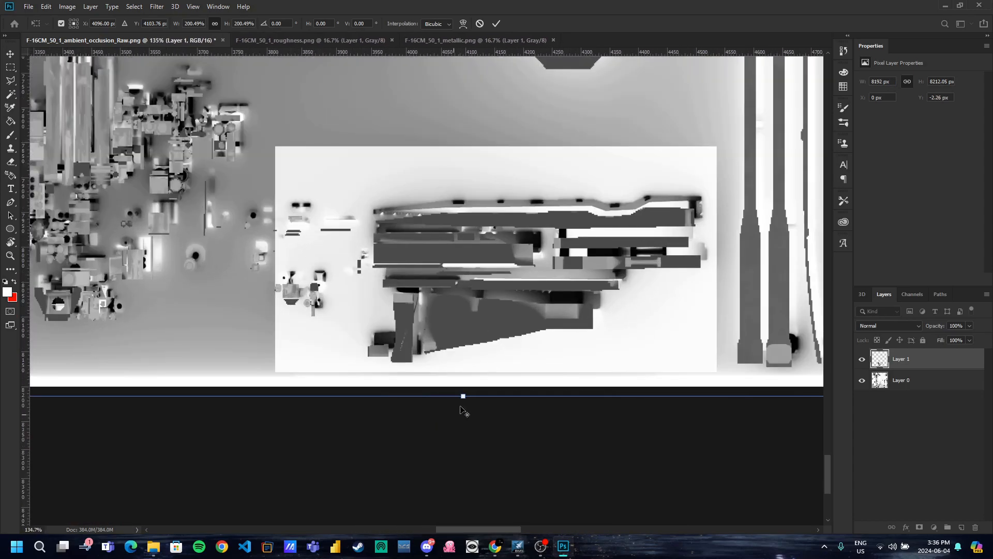
pyautogui.moveTo(473, 396); pyautogui.dragTo(472, 381)
pyautogui.hotkey('ctrl', 'z')
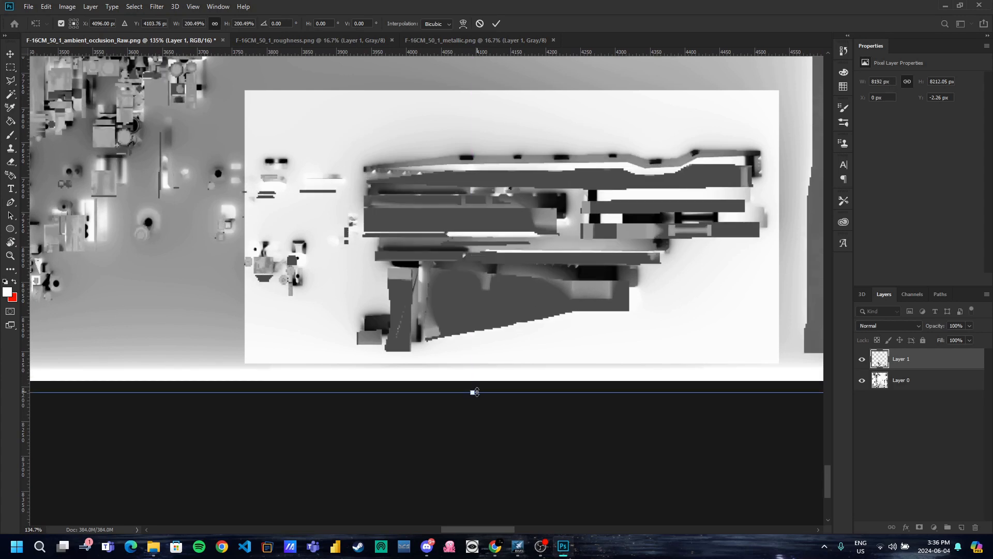
pyautogui.moveTo(473, 392); pyautogui.dragTo(473, 383)
pyautogui.scroll(-10, 676, 339)
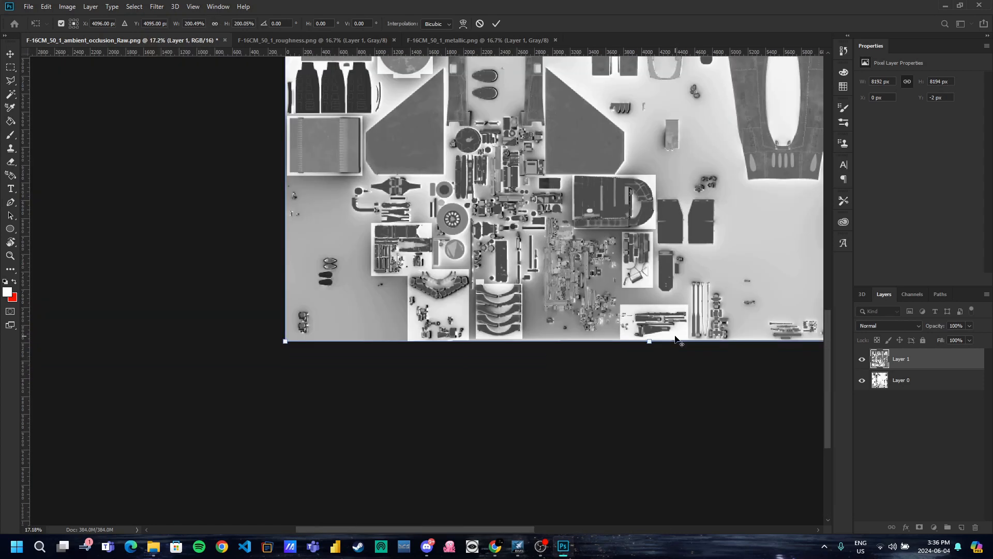
# Align the roughness layer's top edge with the canvas's top edge for a height of 8192 px, and commit the transform
pyautogui.scroll(-3, 677, 335)
pyautogui.scroll(14, 448, 93)
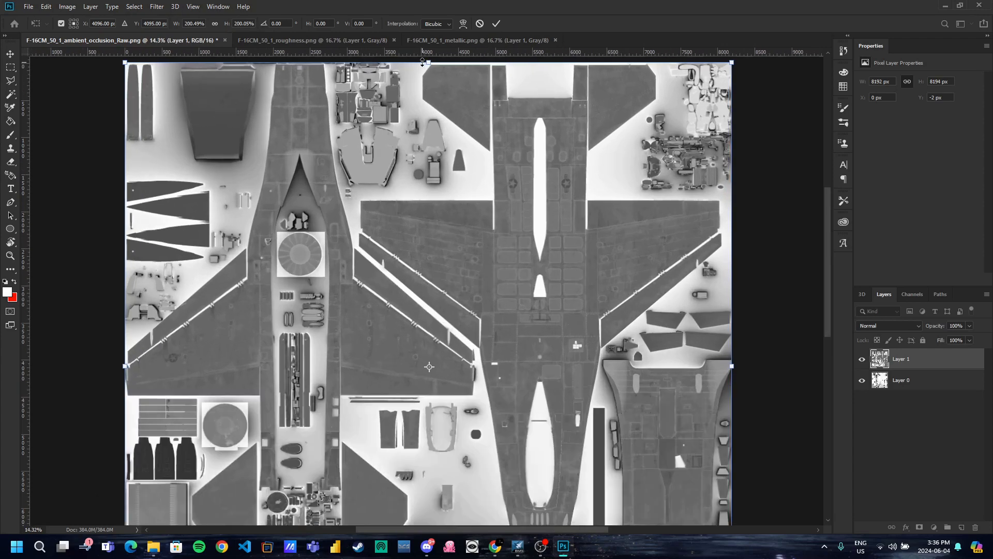
pyautogui.scroll(6, 278, 85)
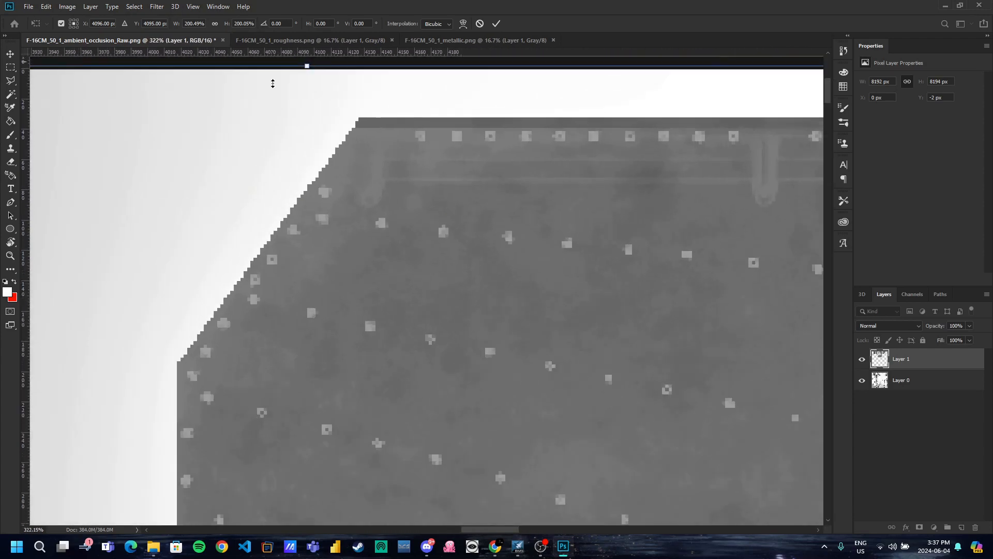
pyautogui.scroll(6, 370, 157)
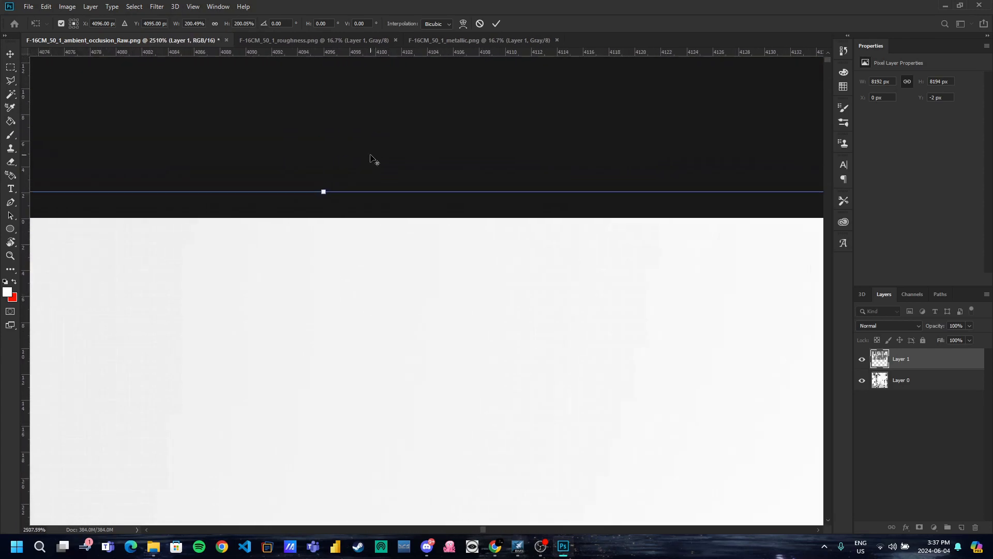
pyautogui.moveTo(323, 201); pyautogui.dragTo(325, 216)
pyautogui.click(498, 22)
pyautogui.press('e')
pyautogui.scroll(-12, 581, 234)
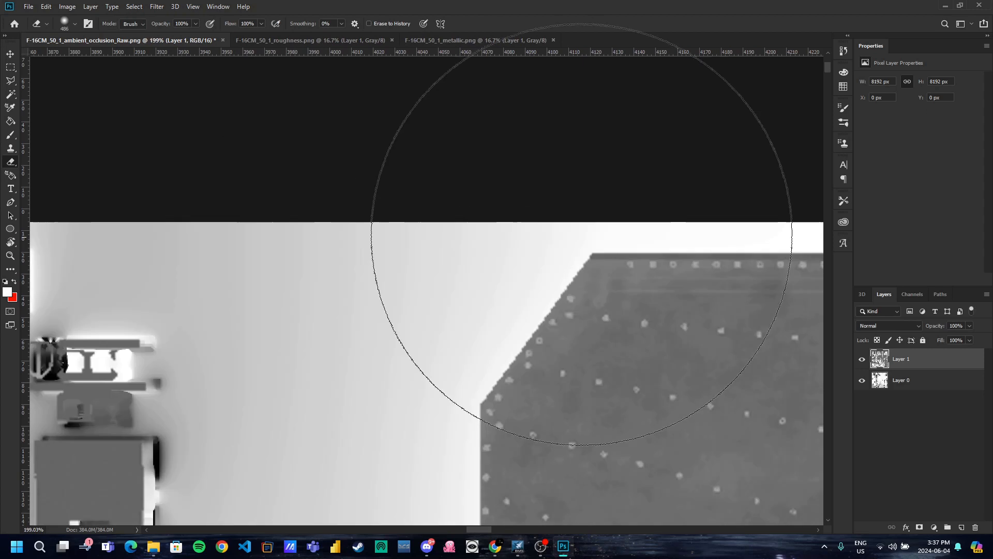
pyautogui.scroll(-15, 580, 233)
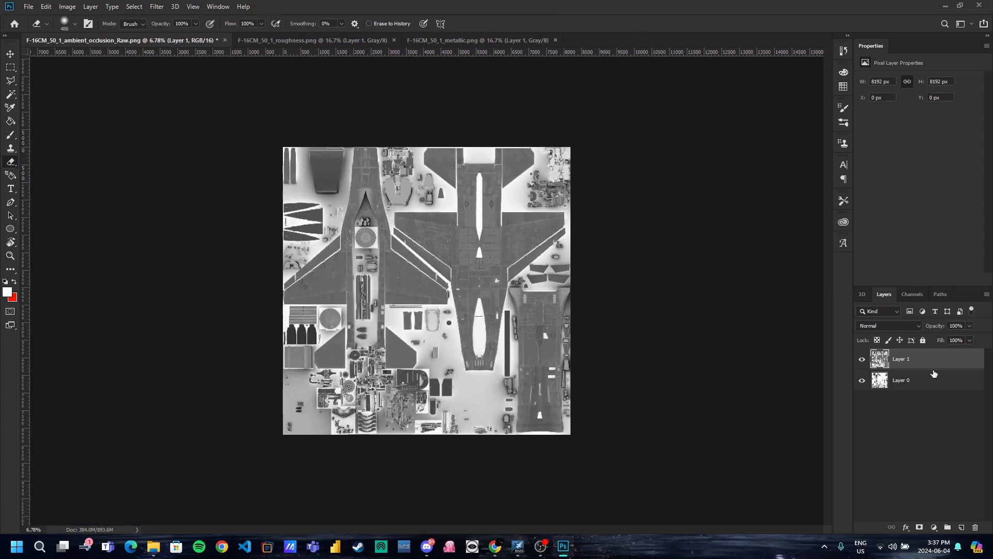
# Copy the metallic texture from F-16CM_50_1_metallic.png into F-16CM_50_1_ambient_occlusion_Raw.png as a new layer above the roughness layer
pyautogui.click(447, 39)
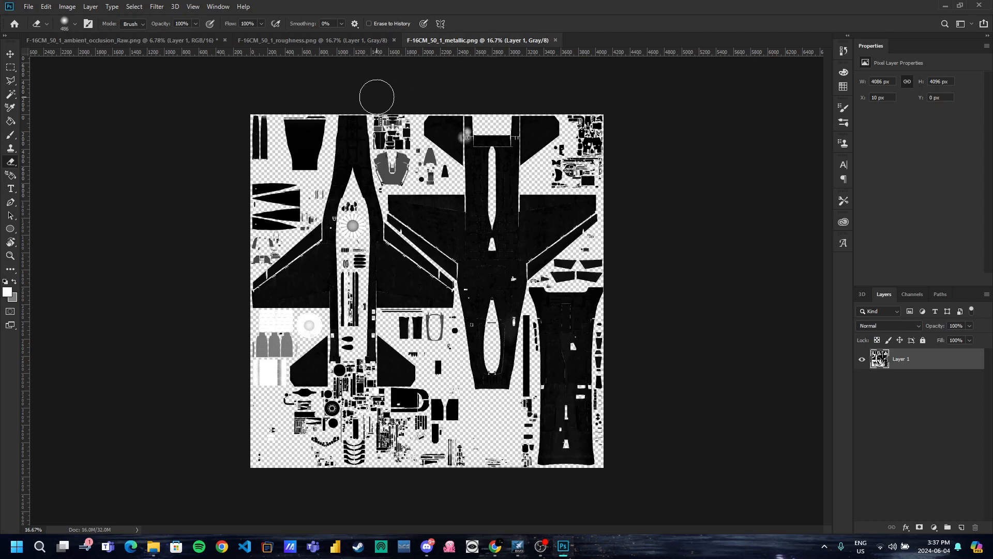
pyautogui.click(122, 45)
pyautogui.hotkey('ctrl', 'v')
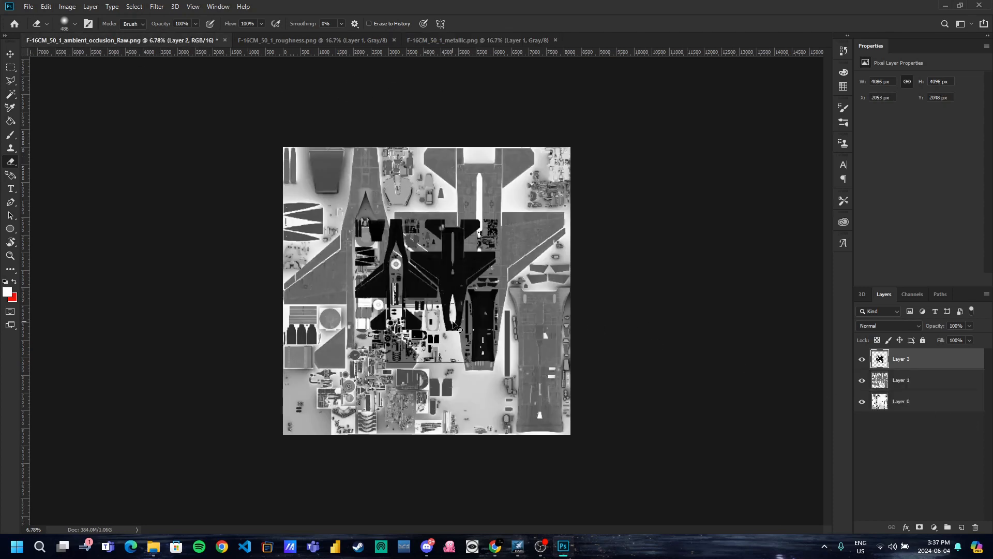
# Free-transform the metallic layer into the canvas's upper-left corner and scale it to about 8199 × 8219 px to cover the canvas
pyautogui.hotkey('ctrl', 't')
pyautogui.moveTo(474, 309); pyautogui.dragTo(400, 236)
pyautogui.moveTo(426, 290); pyautogui.dragTo(576, 429)
# Shrink the metallic layer proportionally from its lower-right corner to about 8193 × 8213 px, meeting the canvas's right edge
pyautogui.scroll(20, 682, 469)
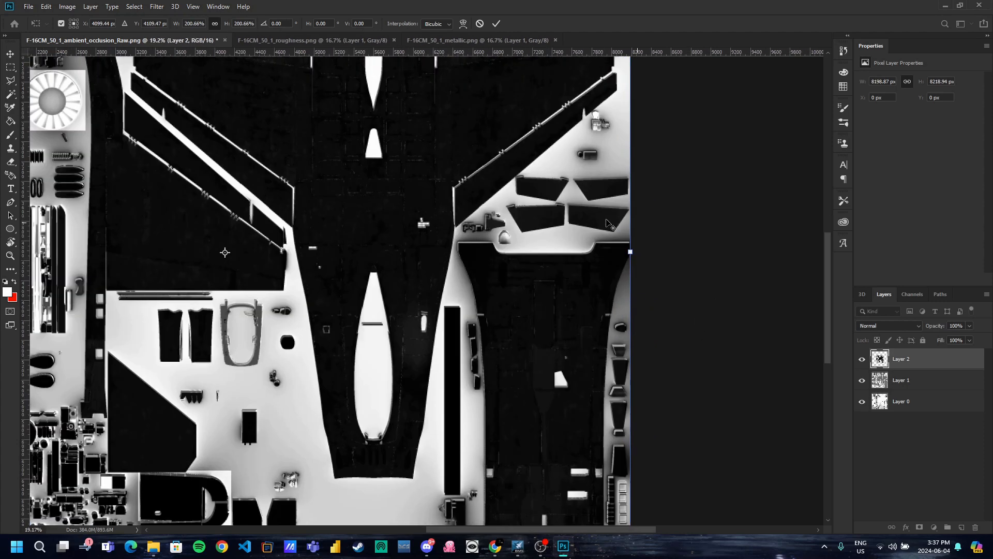
pyautogui.scroll(-20, 499, 279)
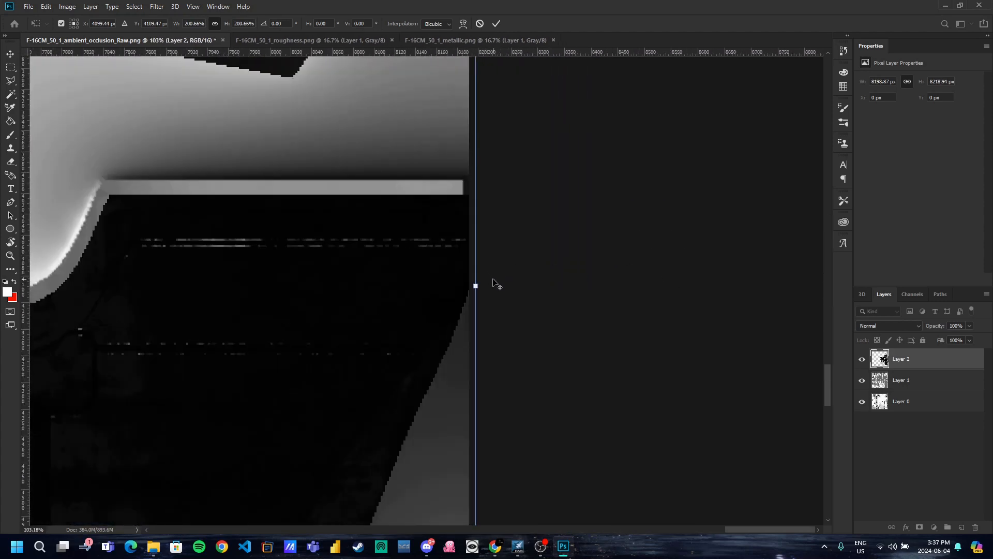
pyautogui.scroll(10, 638, 414)
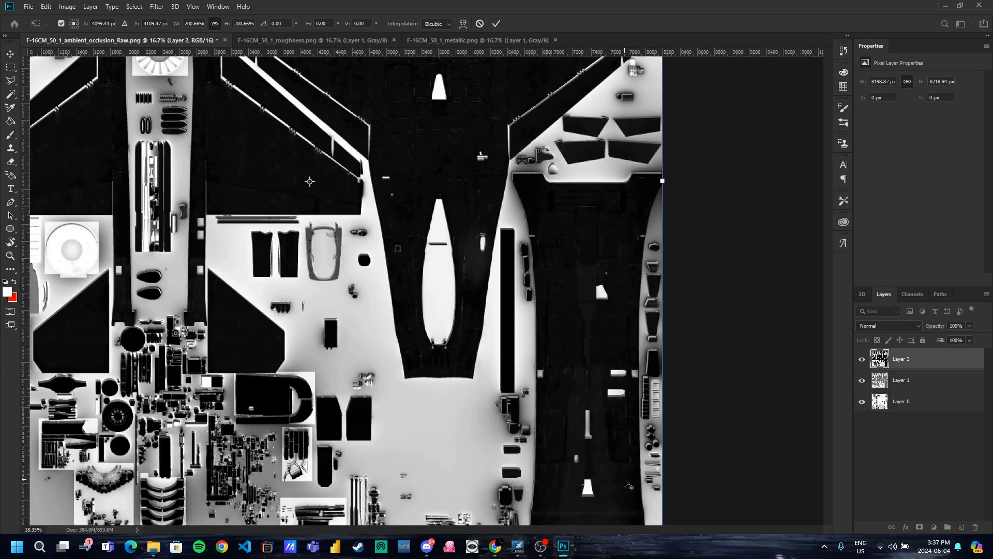
pyautogui.scroll(-10, 822, 351)
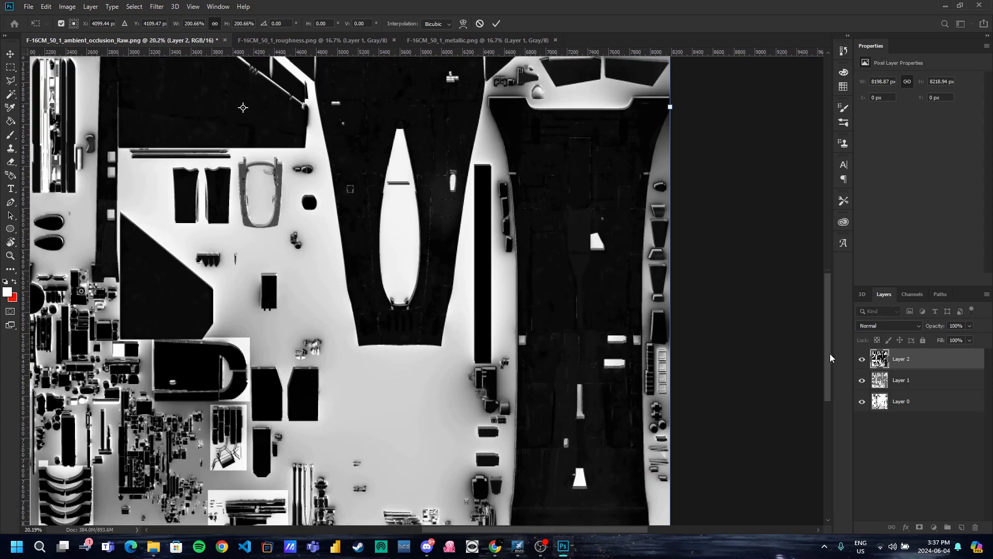
pyautogui.scroll(8, 707, 235)
pyautogui.scroll(5, 612, 304)
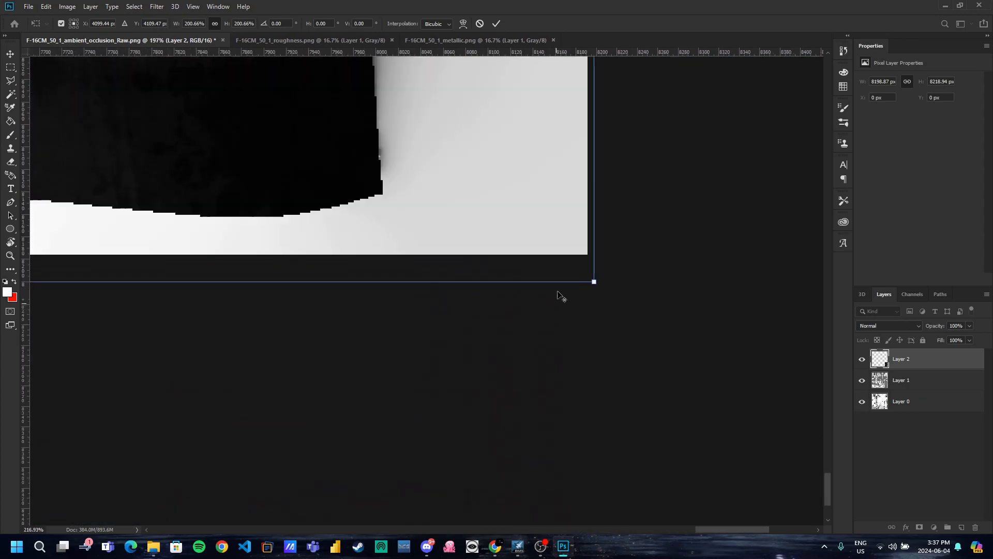
pyautogui.moveTo(599, 280); pyautogui.dragTo(590, 273)
pyautogui.scroll(-2, 160, 265)
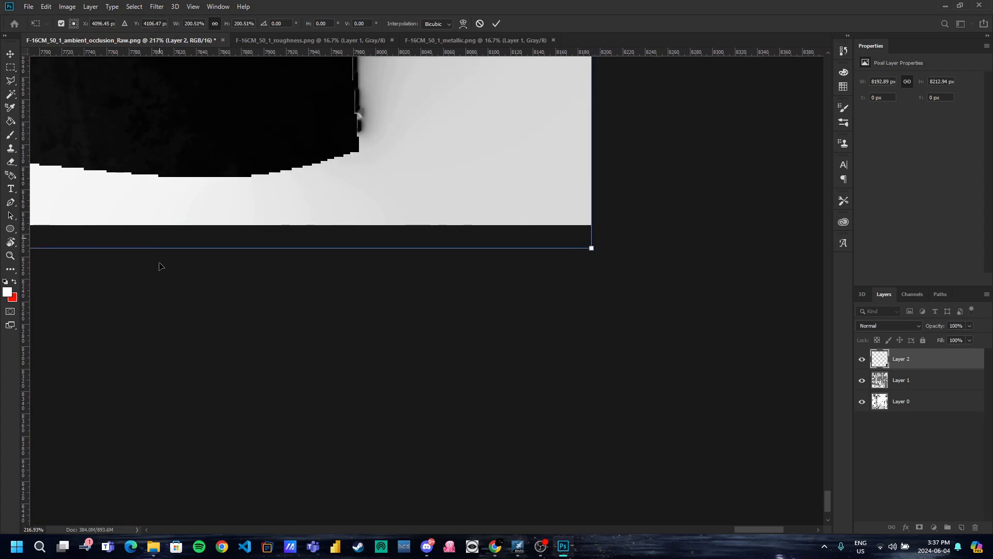
# Pull the metallic layer's bottom edge up to the canvas's bottom edge, reducing only the height to 8192 px
pyautogui.scroll(-15, 158, 264)
pyautogui.scroll(6, 417, 448)
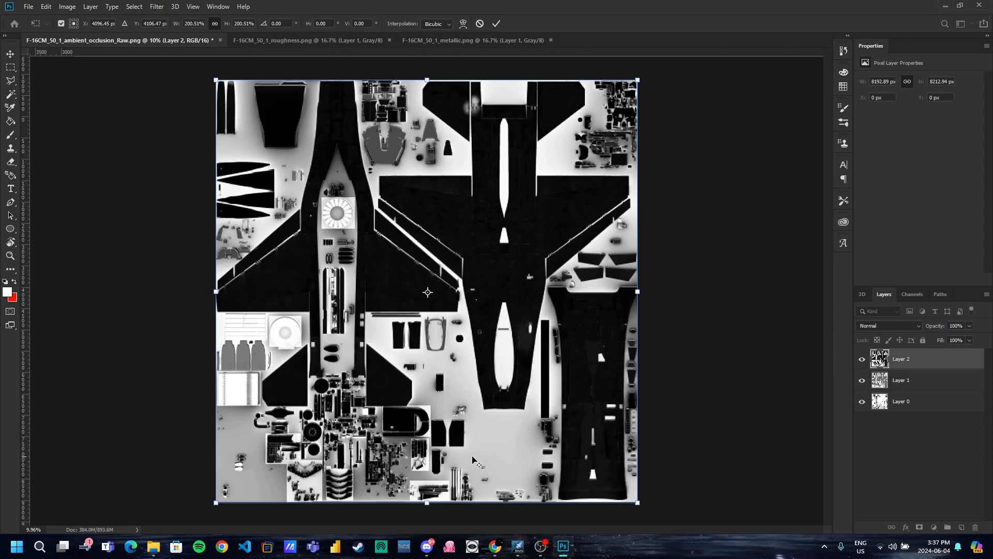
pyautogui.scroll(7, 417, 448)
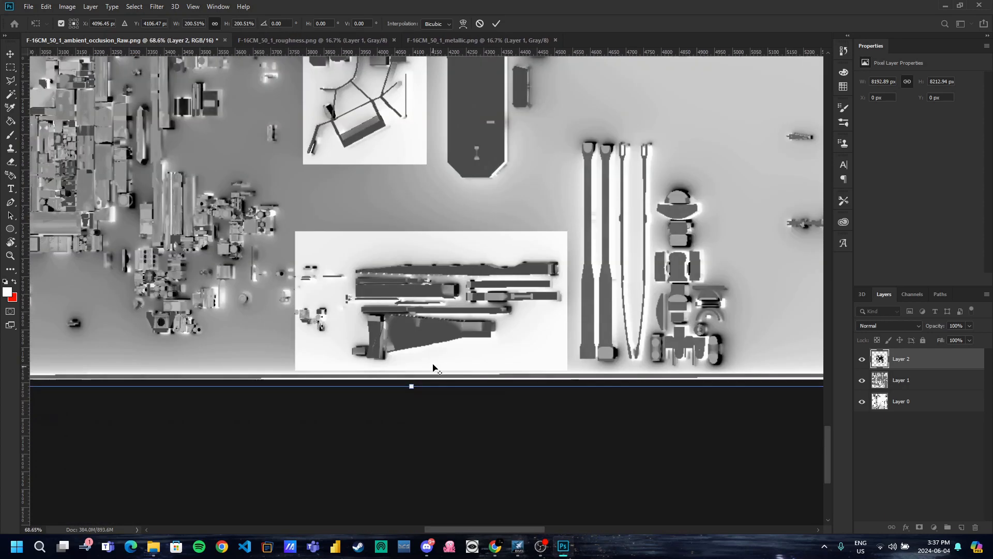
pyautogui.moveTo(398, 403)
pyautogui.mouseDown()
pyautogui.moveTo(401, 384)
pyautogui.moveTo(401, 393)
pyautogui.mouseUp()
# Pull the metallic layer's right edge in to the canvas's right edge at 8192 px width and apply the transform
pyautogui.scroll(-14, 402, 393)
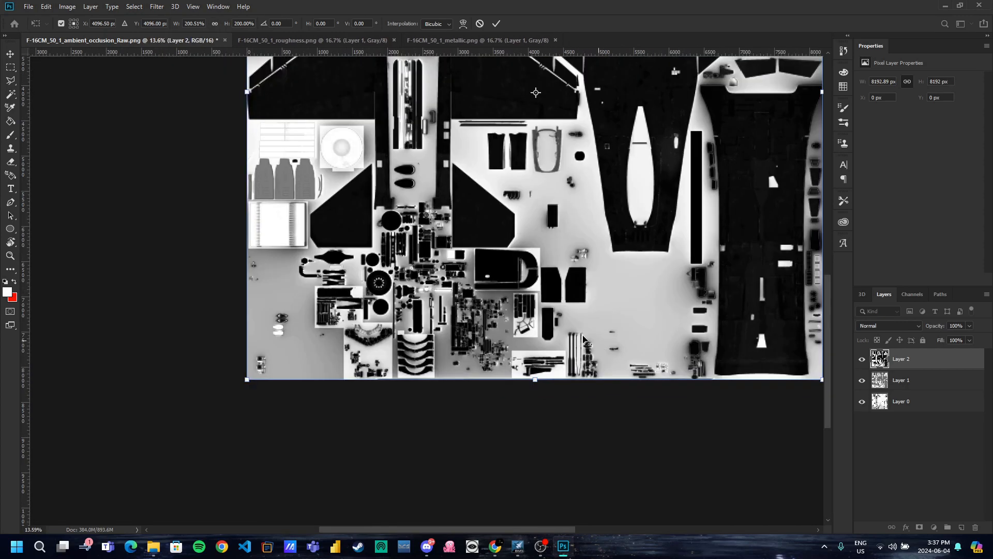
pyautogui.scroll(18, 681, 226)
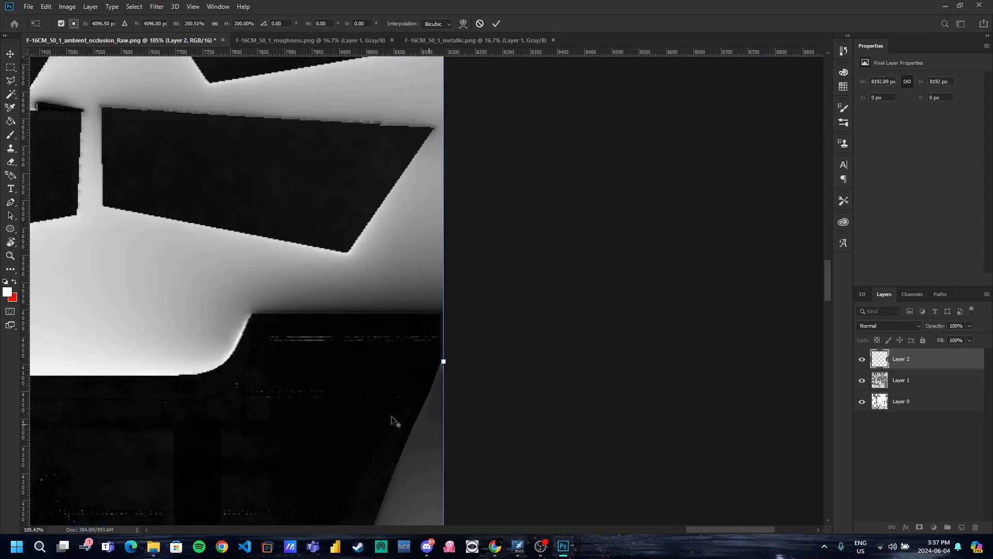
pyautogui.scroll(16, 500, 334)
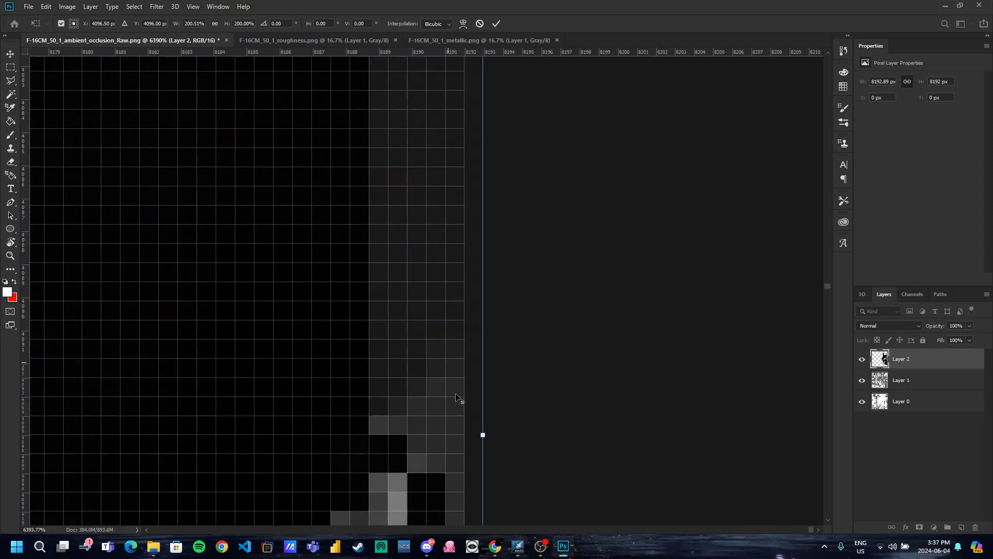
pyautogui.moveTo(511, 495); pyautogui.dragTo(479, 495)
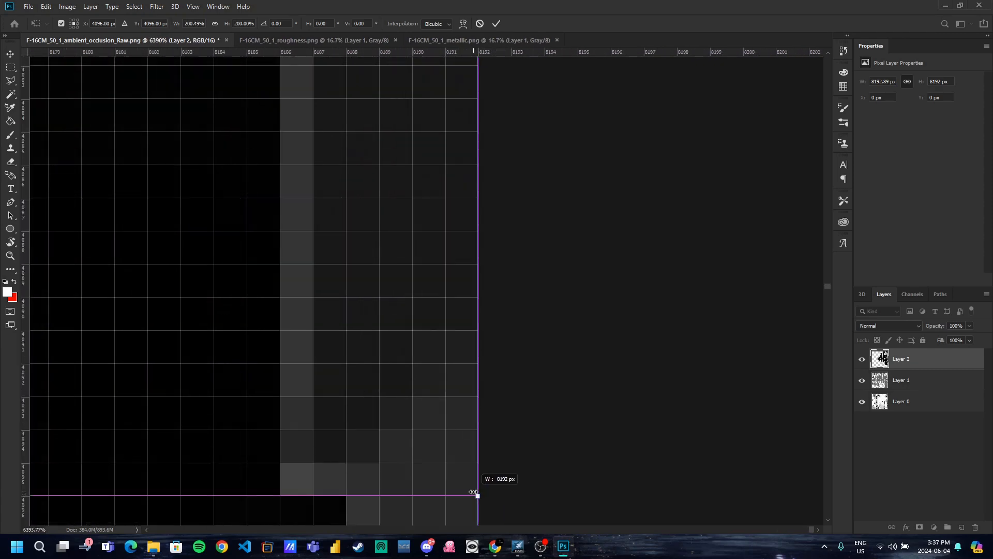
pyautogui.scroll(-2, 421, 362)
pyautogui.scroll(-20, 421, 362)
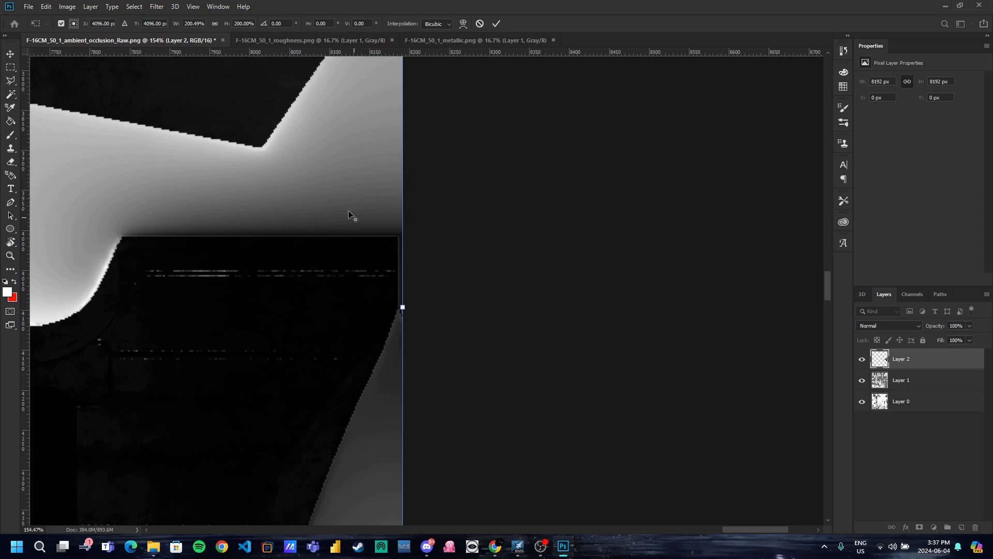
pyautogui.scroll(-4, 312, 125)
pyautogui.scroll(3, 457, 23)
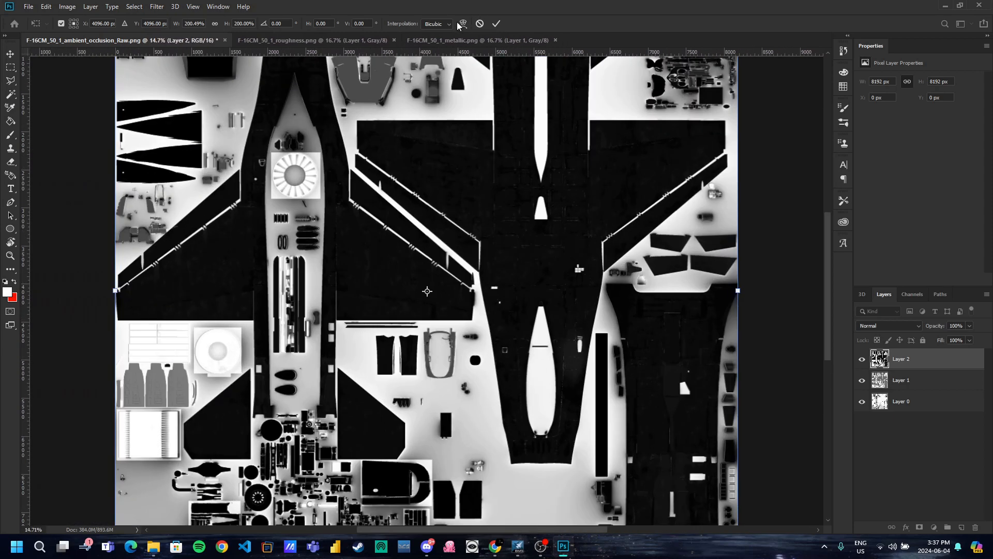
pyautogui.press('Return')
pyautogui.press('e')
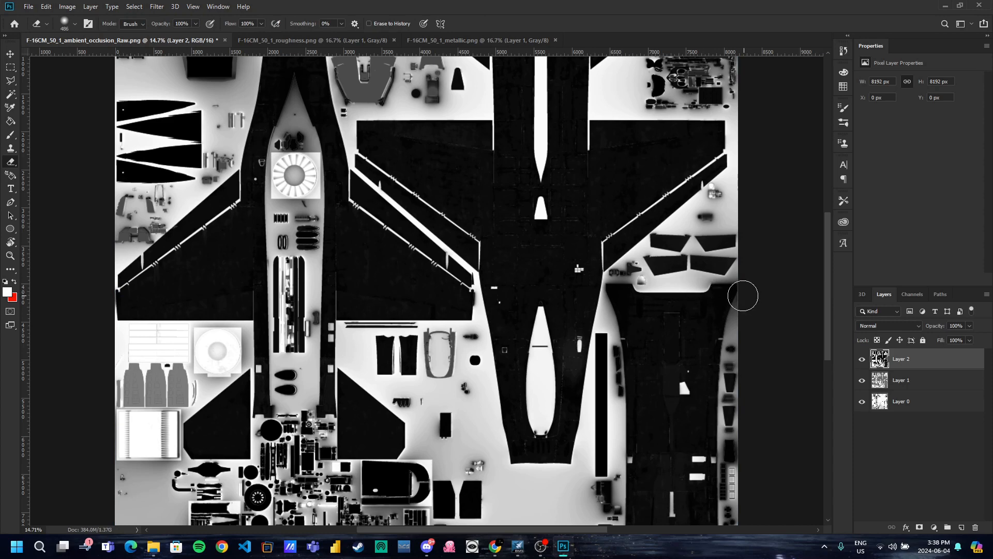
# Inspect the metallic layer's top edge in Free Transform, cancel that transform, and undo the previously applied resize
pyautogui.scroll(3, 518, 254)
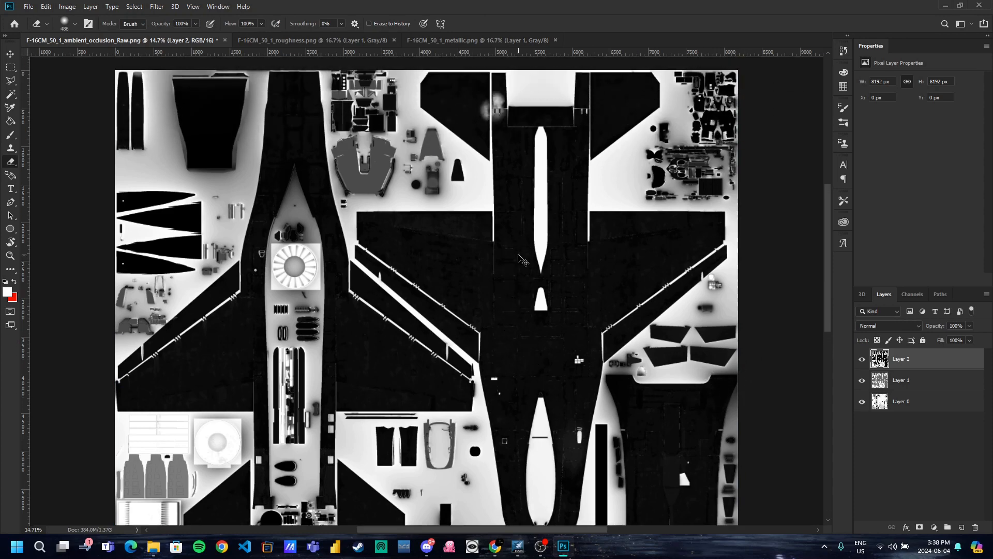
pyautogui.scroll(1, 563, 235)
pyautogui.hotkey('ctrl', 't')
pyautogui.scroll(8, 431, 100)
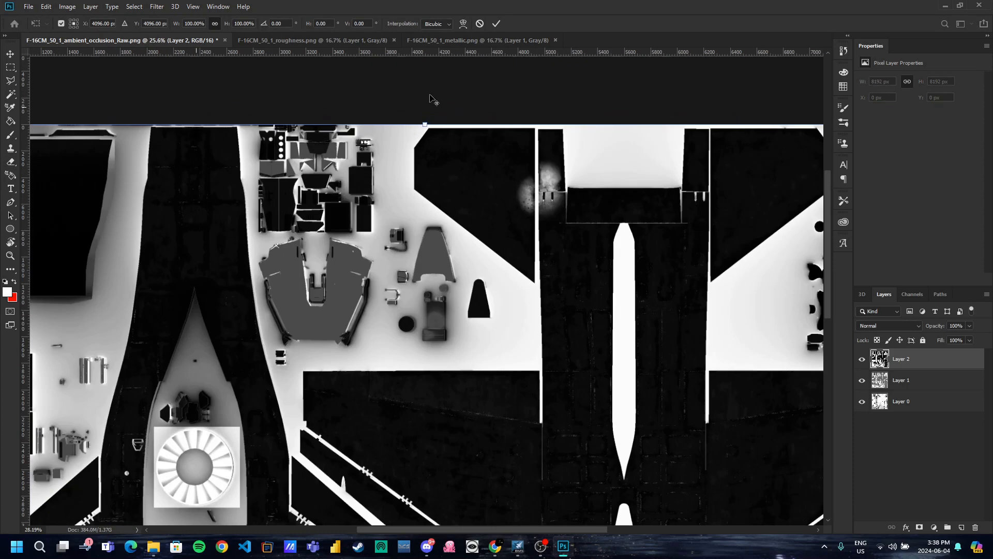
pyautogui.scroll(15, 424, 123)
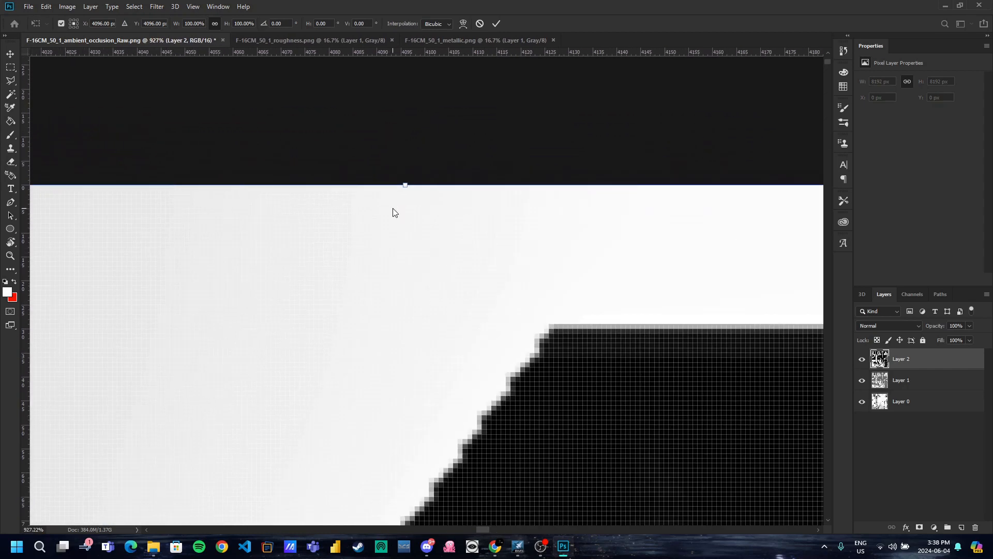
pyautogui.scroll(-1, 392, 208)
pyautogui.click(479, 25)
pyautogui.hotkey('ctrl', 'z')
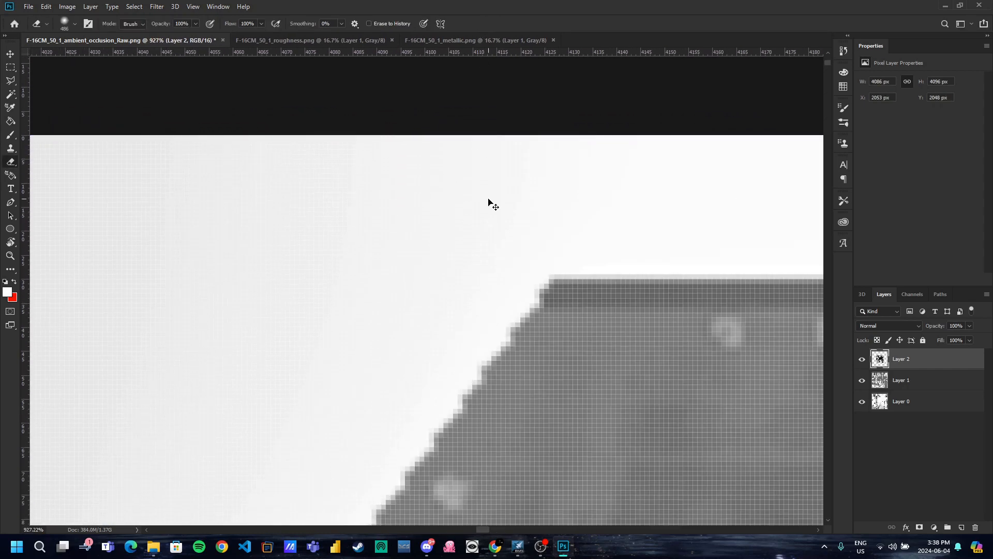
# Free-transform the metallic layer again, moving it to the canvas's upper-left corner and scaling it proportionally to about 8199 × 8219 px
pyautogui.scroll(-5, 488, 199)
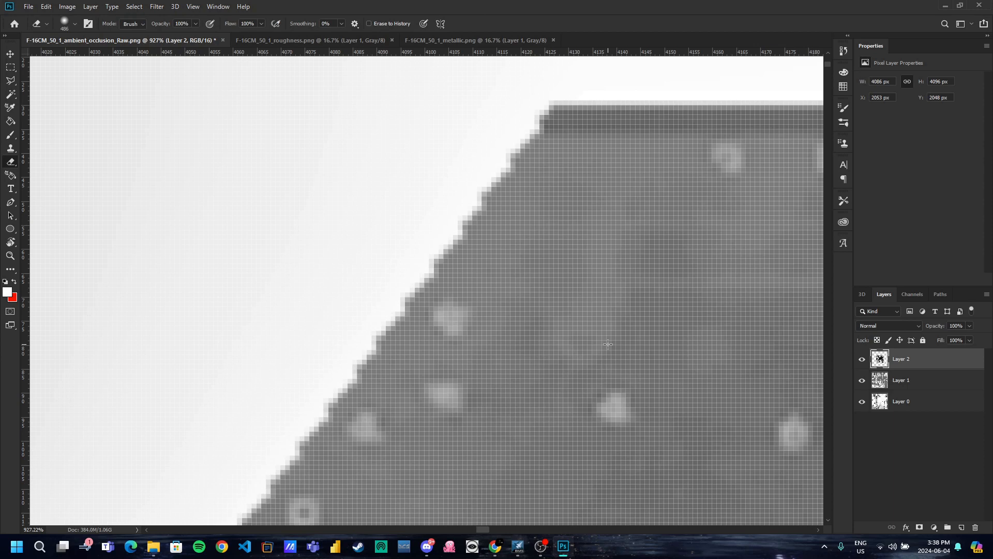
pyautogui.scroll(-20, 607, 344)
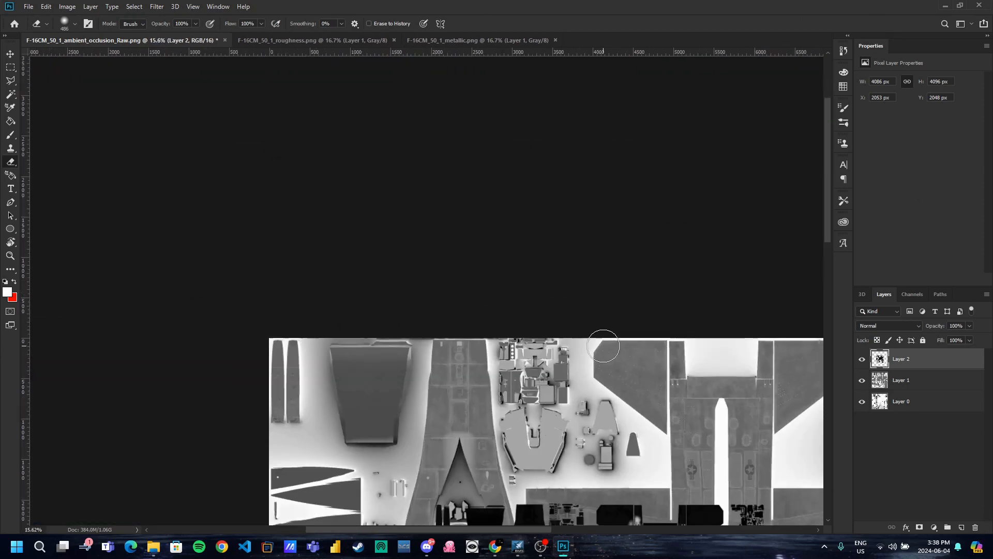
pyautogui.hotkey('ctrl', 't')
pyautogui.moveTo(456, 326); pyautogui.dragTo(385, 255)
pyautogui.moveTo(423, 290); pyautogui.dragTo(568, 434)
pyautogui.scroll(3, 484, 472)
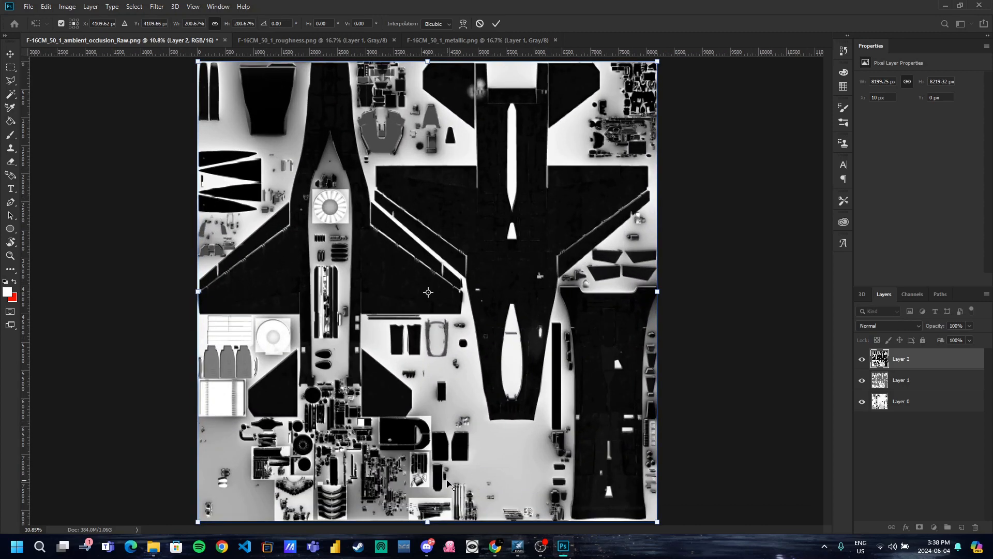
# Fit the metallic layer's bottom and right edges to the canvas edges, making it 8192 px high and 8182 px wide
pyautogui.scroll(6, 391, 493)
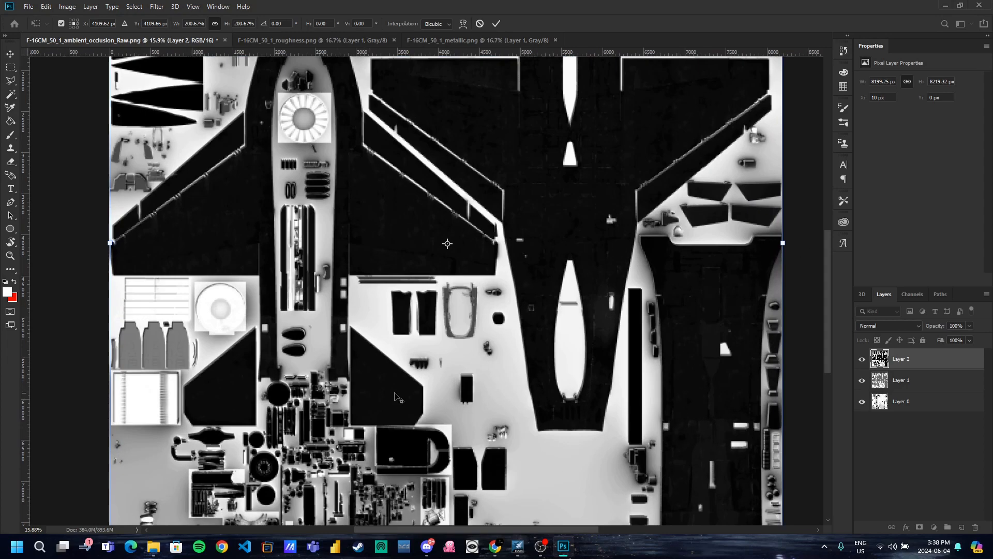
pyautogui.scroll(10, 574, 333)
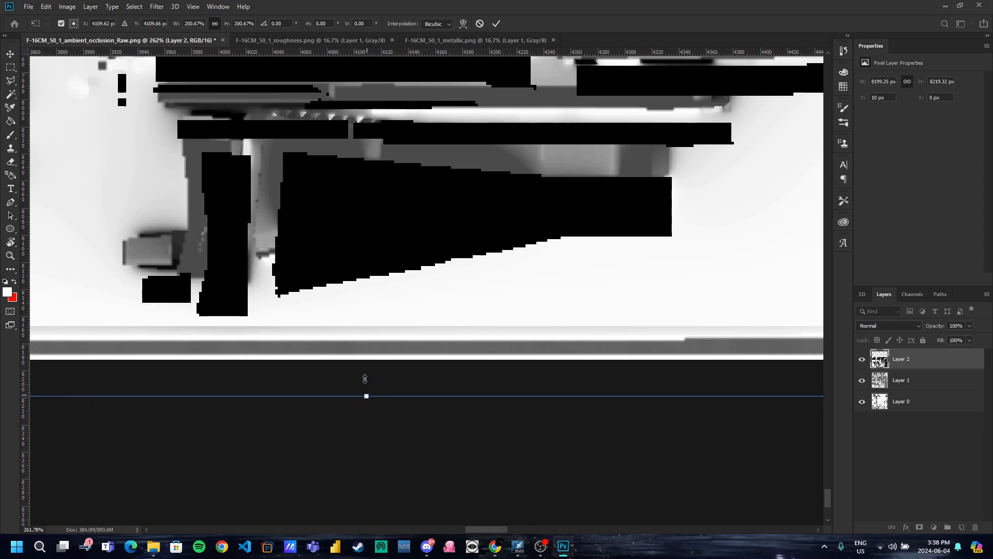
pyautogui.moveTo(366, 394); pyautogui.dragTo(367, 356)
pyautogui.scroll(-15, 526, 360)
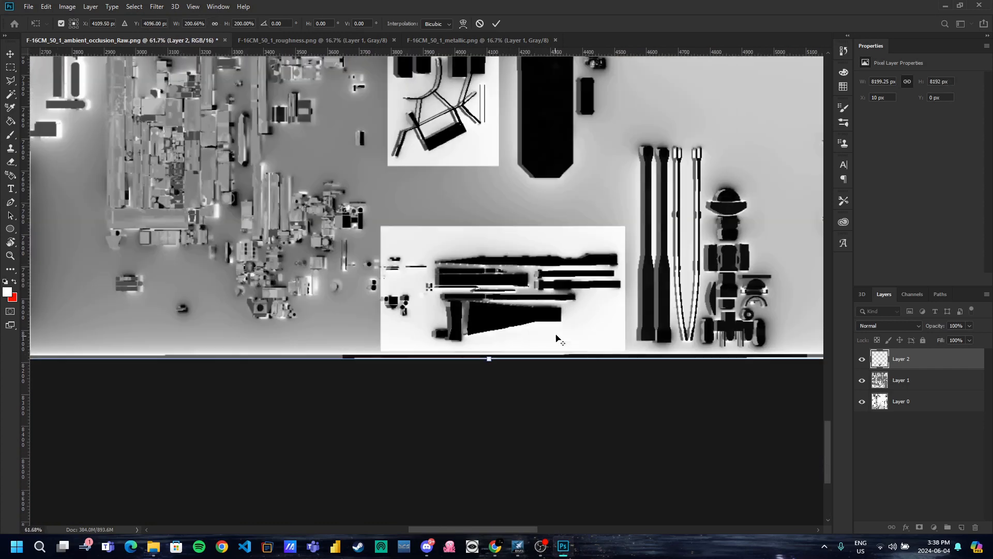
pyautogui.scroll(15, 679, 259)
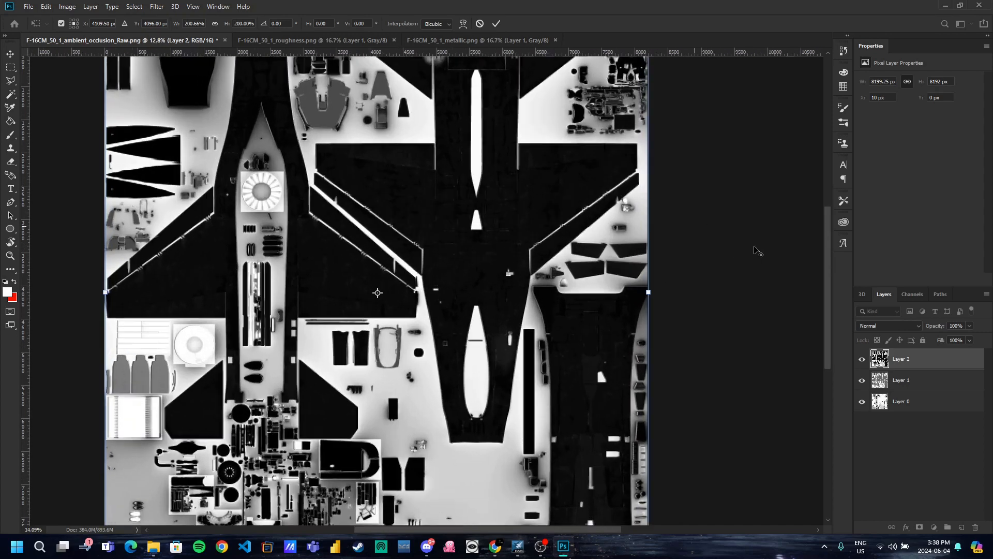
pyautogui.scroll(3, 512, 302)
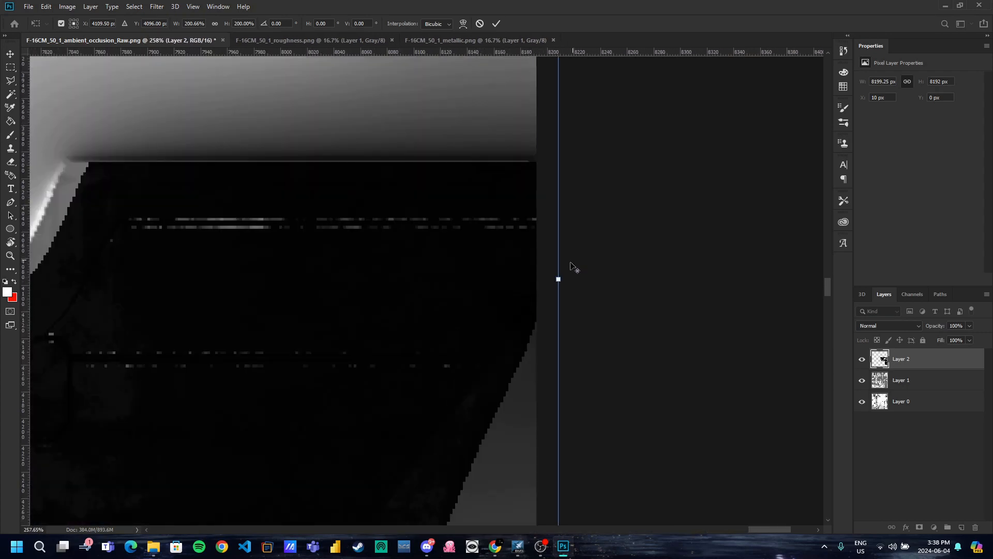
pyautogui.moveTo(559, 278); pyautogui.dragTo(535, 279)
# Stretch the metallic layer's left edge out to the canvas's left edge, bringing its width to 8192 px
pyautogui.scroll(-15, 436, 224)
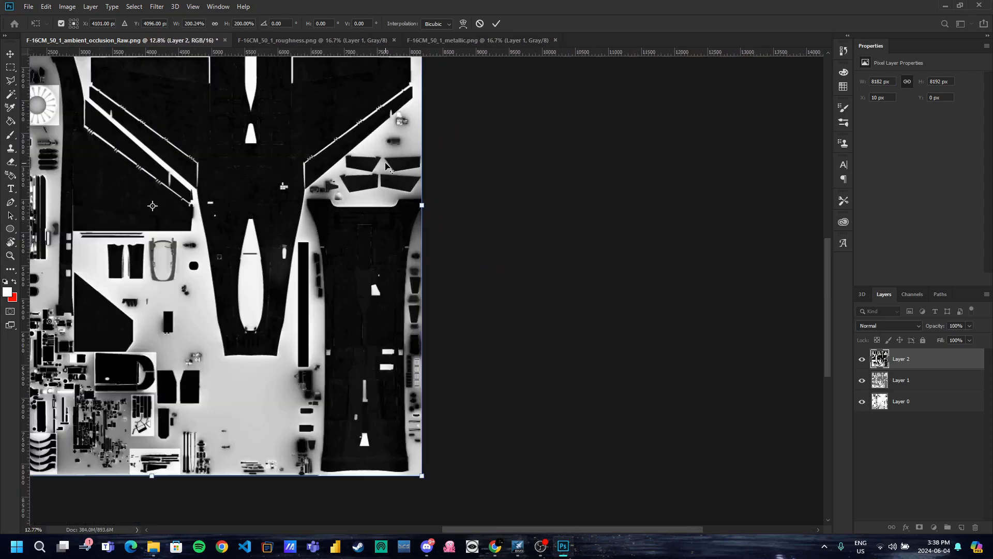
pyautogui.scroll(-2, 387, 165)
pyautogui.scroll(6, 426, 110)
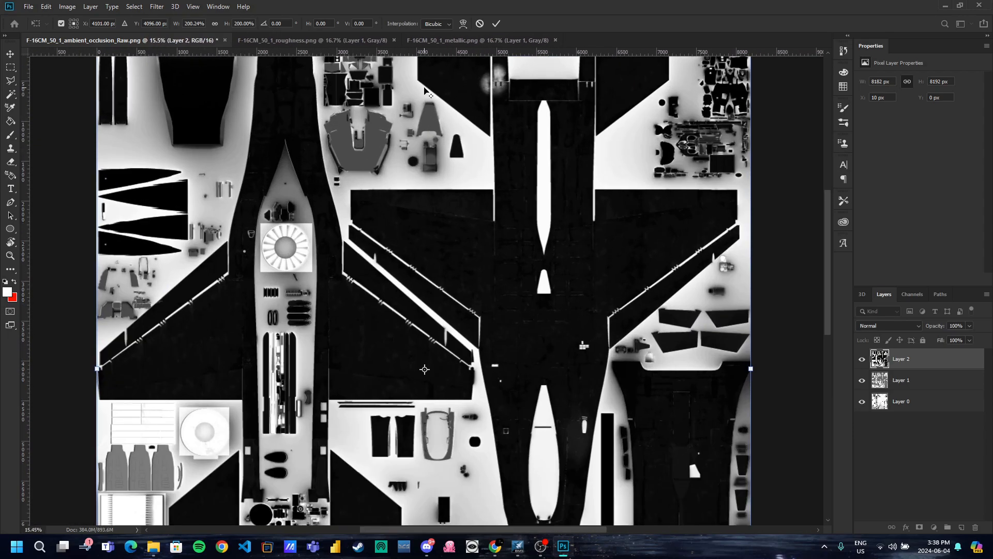
pyautogui.scroll(15, 427, 105)
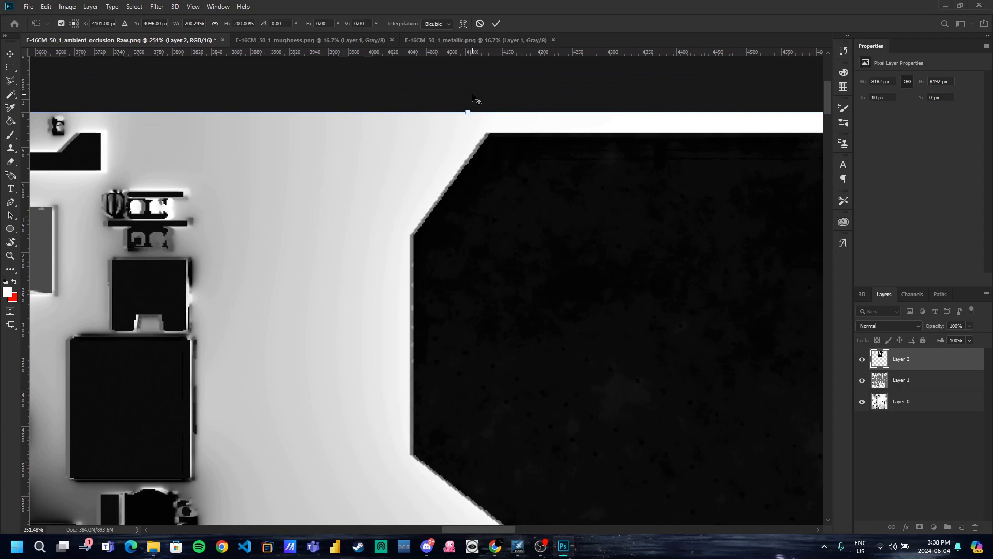
pyautogui.scroll(-20, 442, 159)
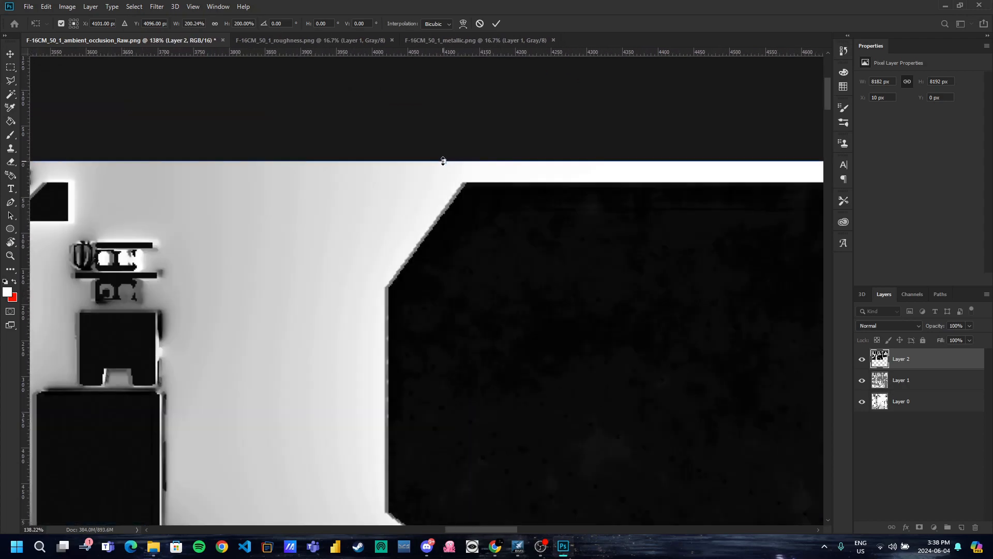
pyautogui.scroll(12, 442, 168)
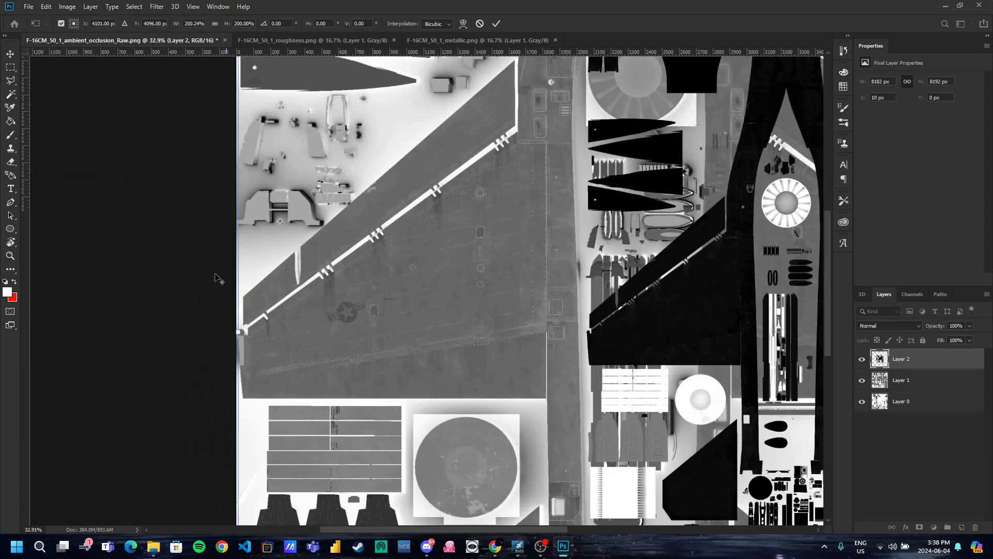
pyautogui.scroll(1, 282, 398)
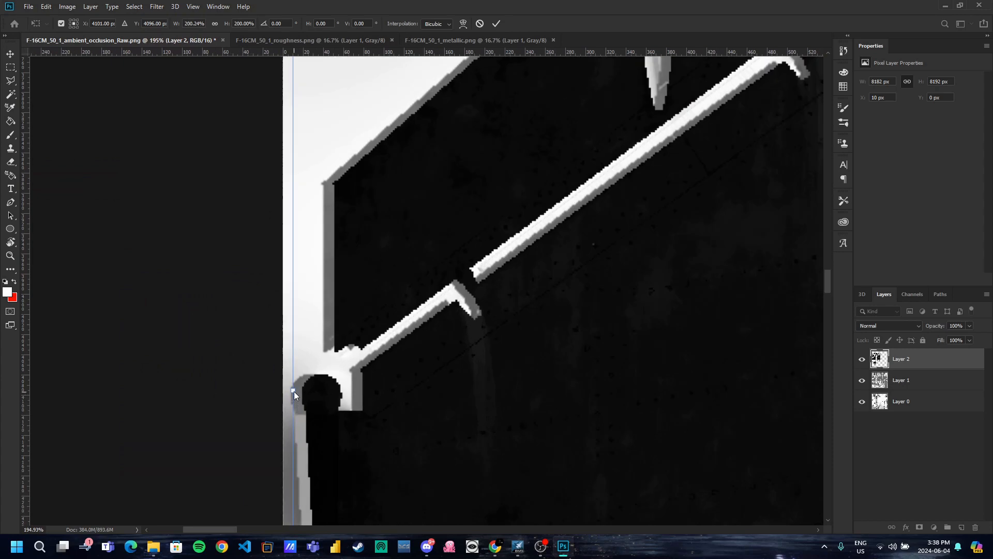
pyautogui.moveTo(293, 391); pyautogui.dragTo(280, 393)
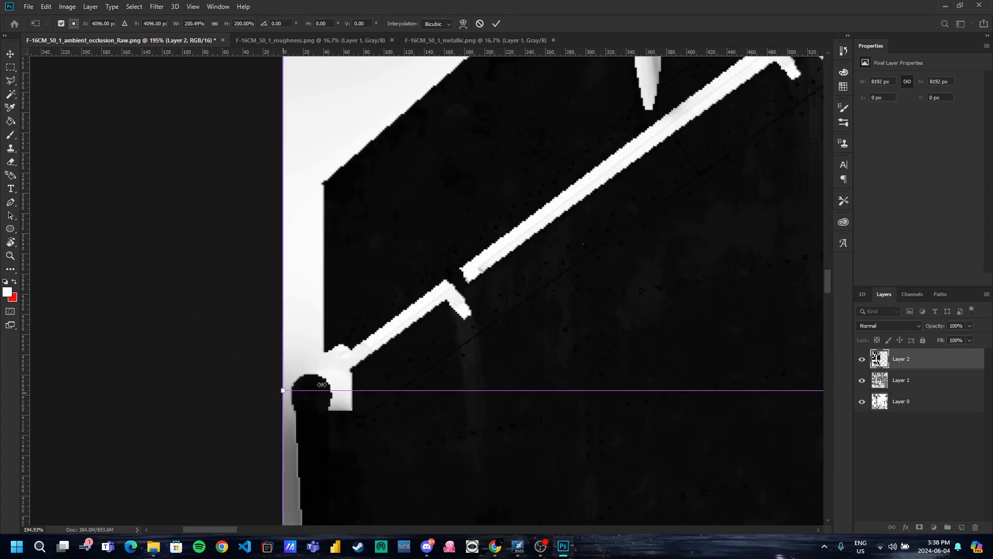
# Check the metallic layer's right edge against the canvas edge and apply the transform
pyautogui.scroll(-14, 321, 385)
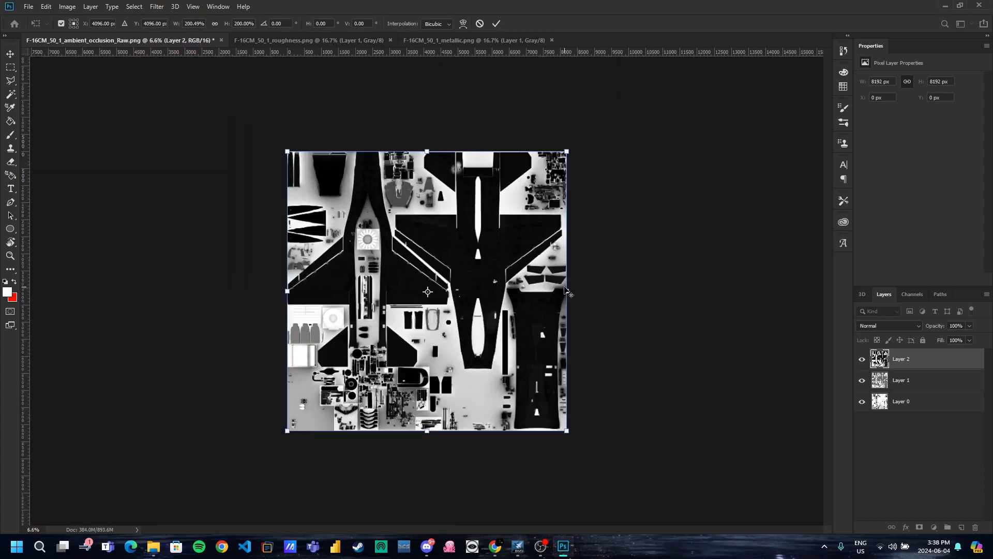
pyautogui.scroll(13, 567, 292)
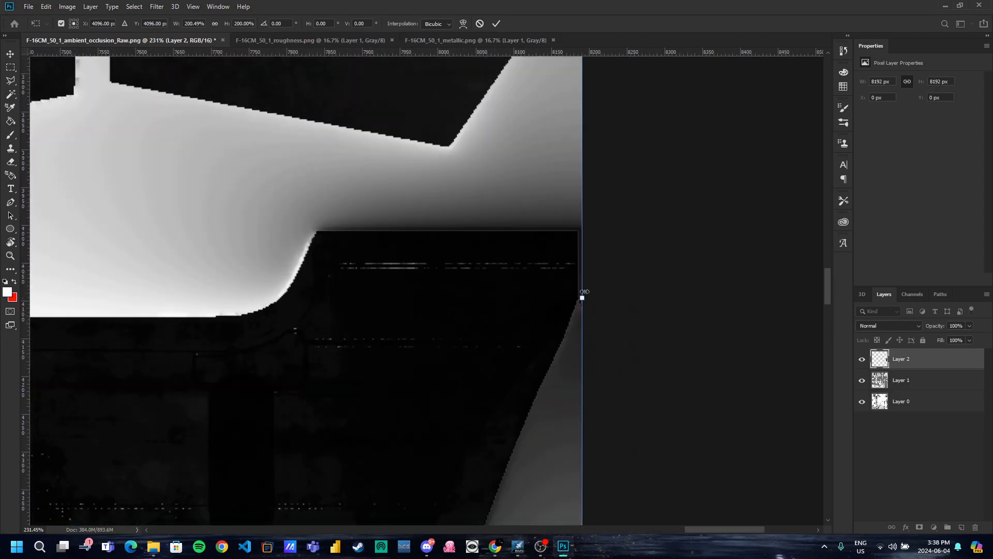
pyautogui.scroll(6, 584, 292)
pyautogui.scroll(-8, 590, 332)
pyautogui.scroll(-12, 584, 315)
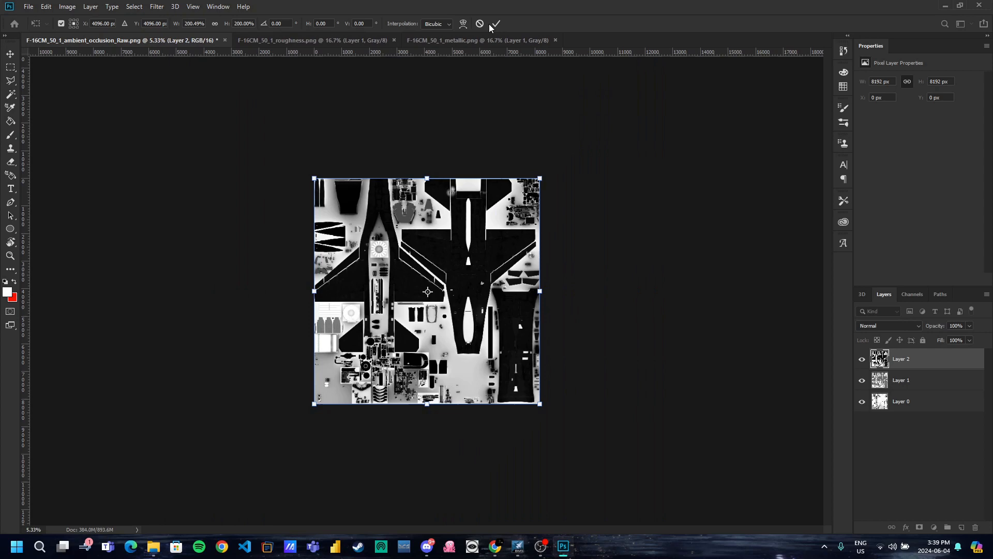
pyautogui.click(495, 24)
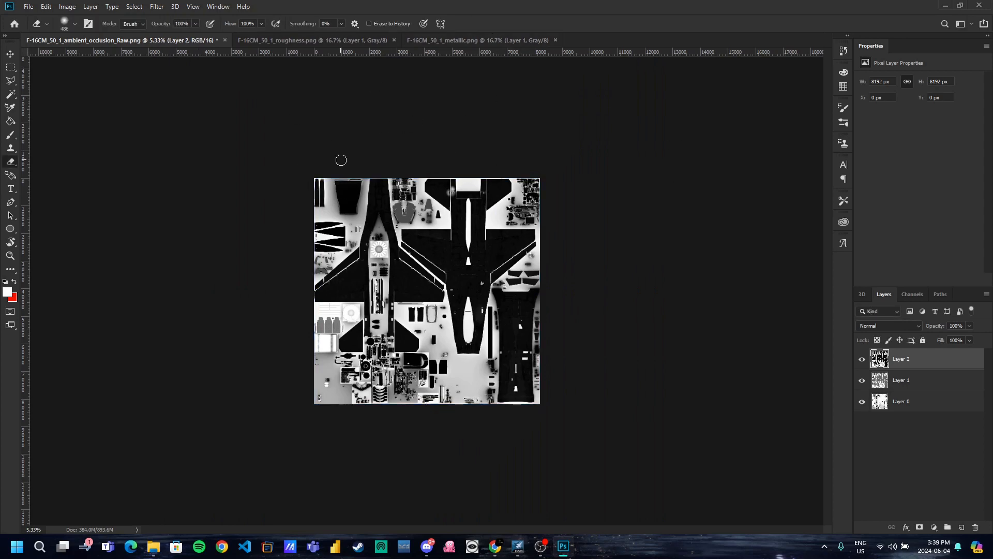
# Reorder the layers with ambient occlusion (Layer 0) on top, roughness (Layer 1) in the middle and metallic (Layer 2) lowest
pyautogui.scroll(15, 414, 252)
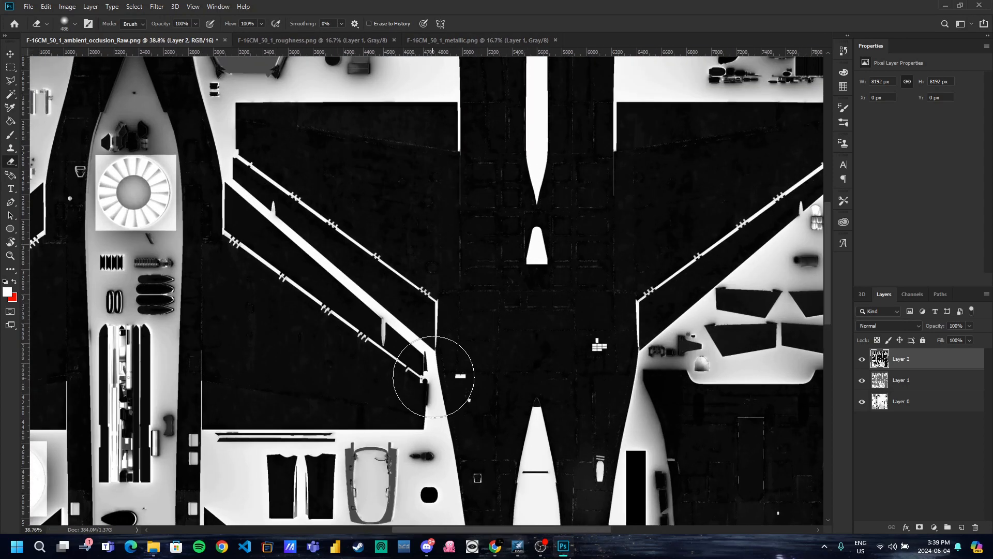
pyautogui.scroll(-15, 564, 281)
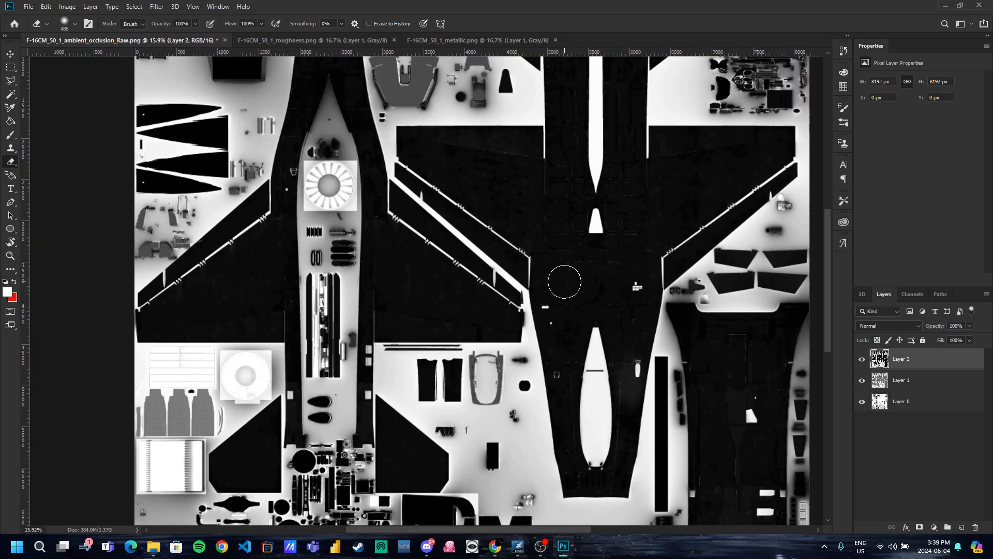
pyautogui.scroll(2, 543, 305)
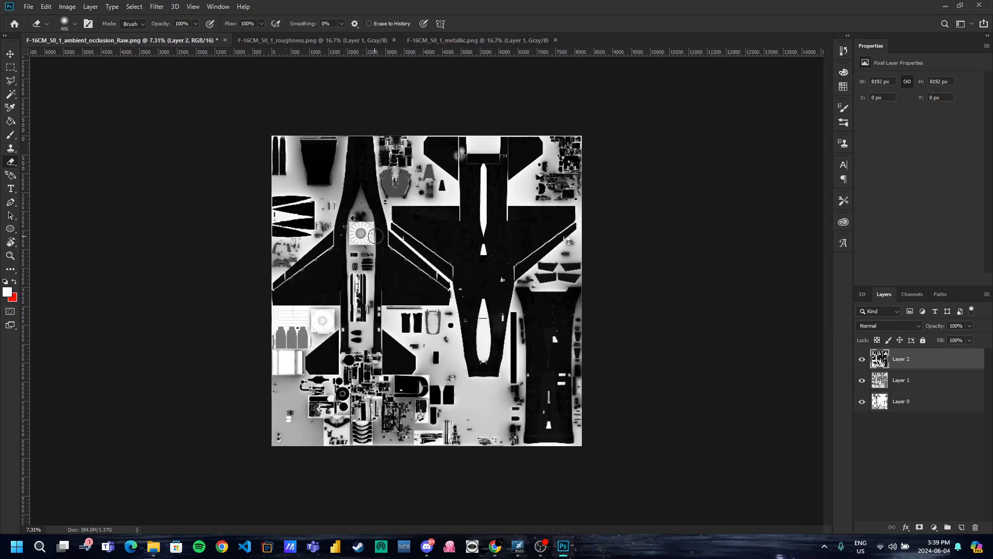
pyautogui.moveTo(927, 361); pyautogui.dragTo(923, 412)
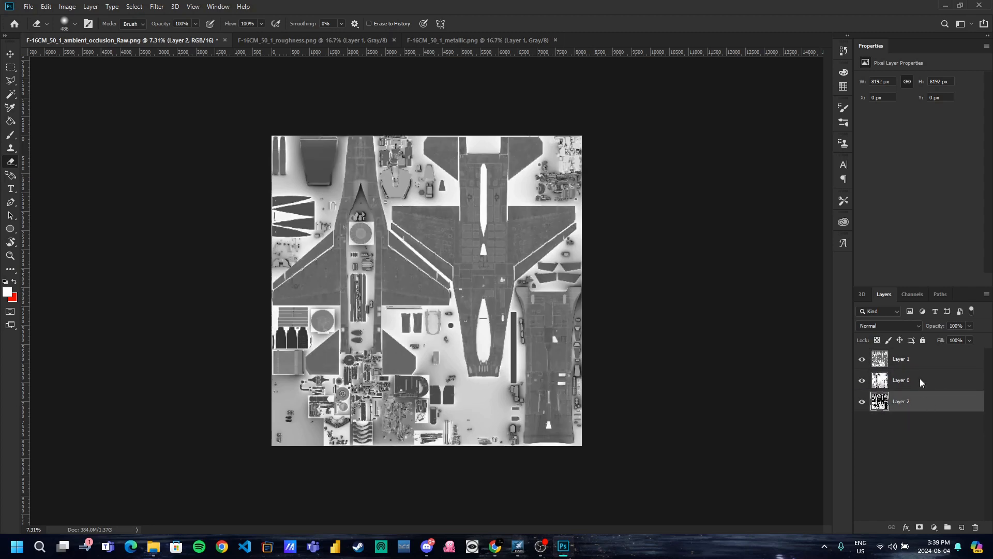
pyautogui.moveTo(912, 362); pyautogui.dragTo(890, 377)
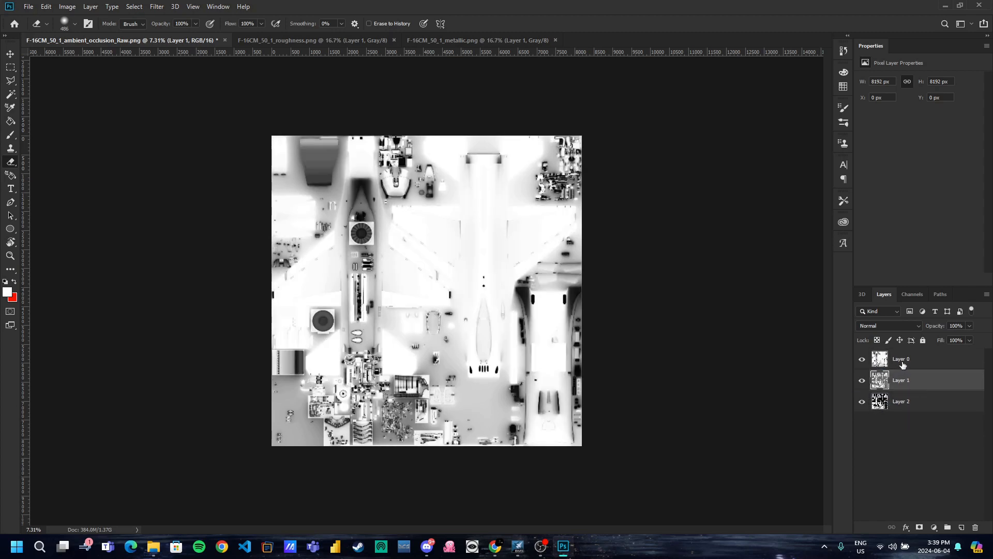
# Compare the roughness and metallic layers in the combined document with their separate source images
pyautogui.click(908, 360)
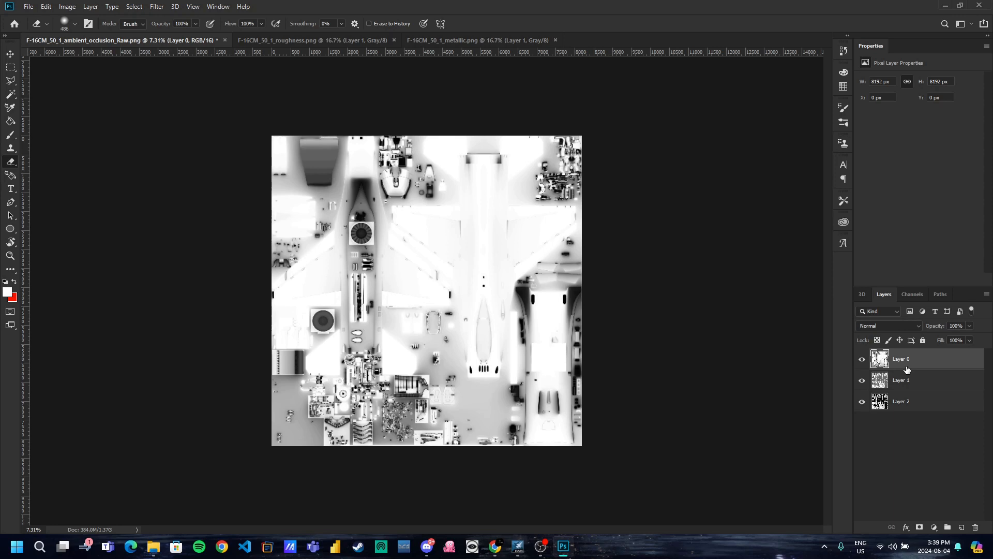
pyautogui.click(898, 387)
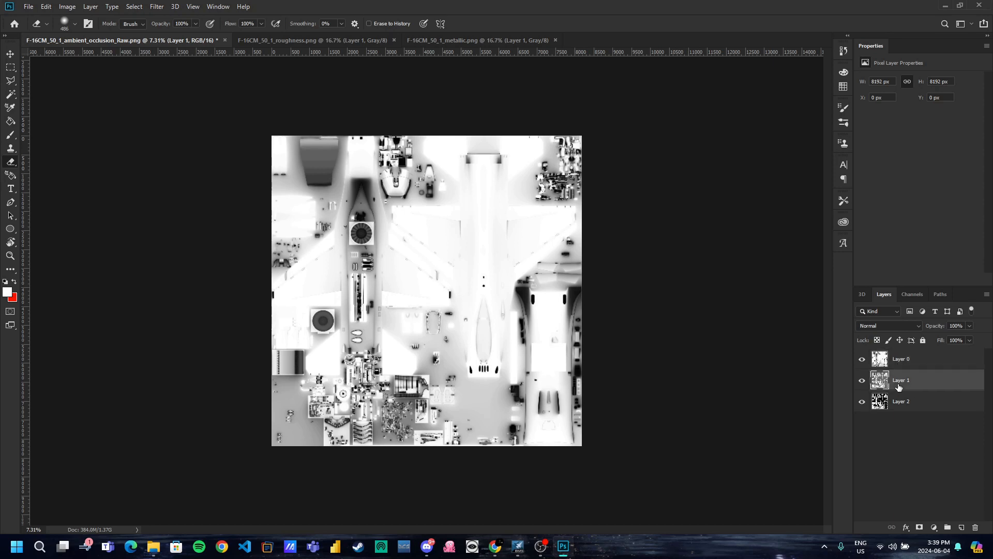
pyautogui.click(322, 40)
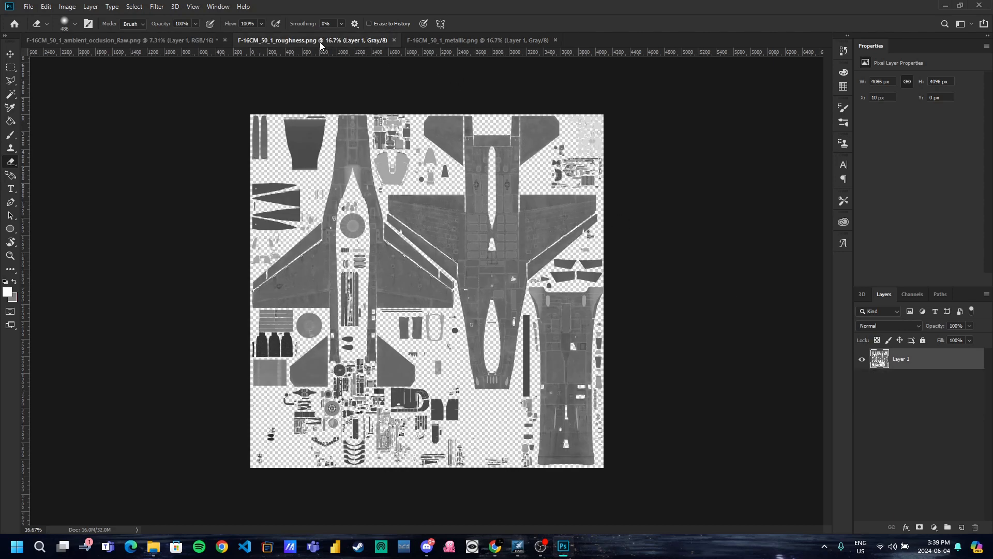
pyautogui.click(156, 40)
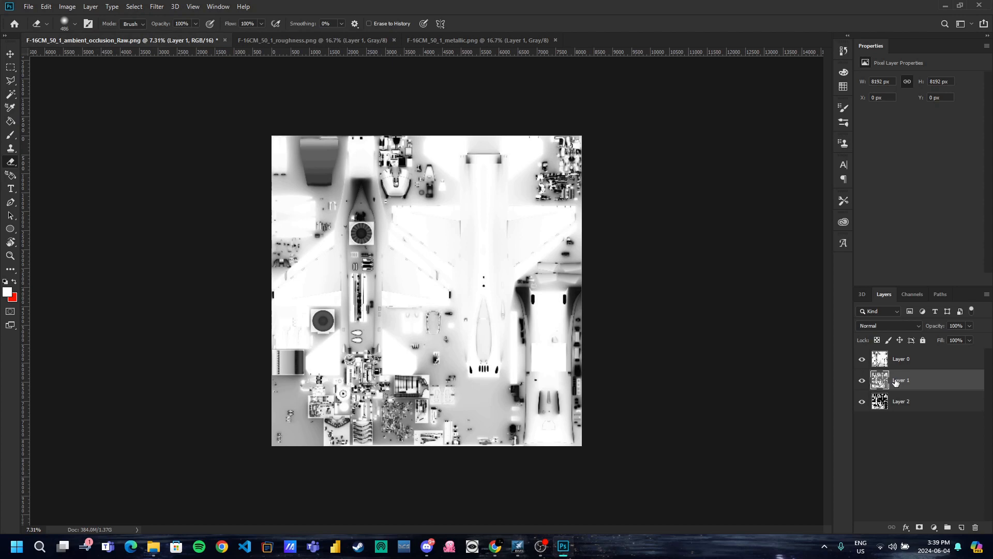
pyautogui.click(893, 406)
pyautogui.click(481, 38)
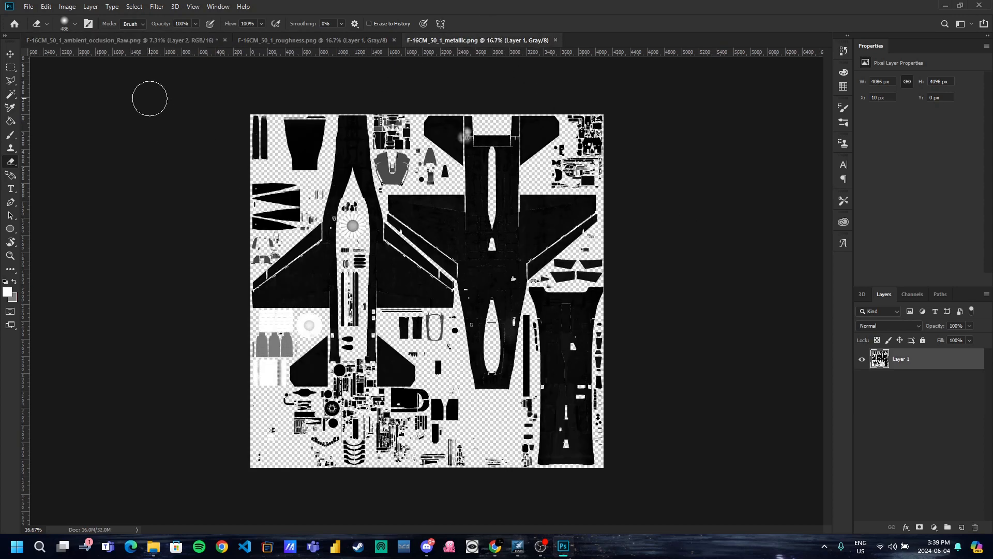
pyautogui.click(134, 44)
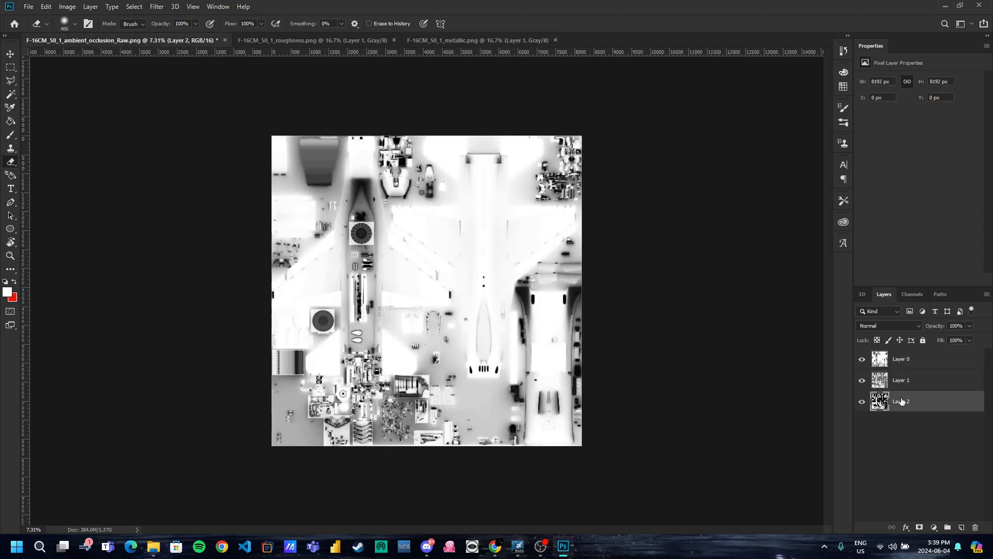
pyautogui.click(924, 355)
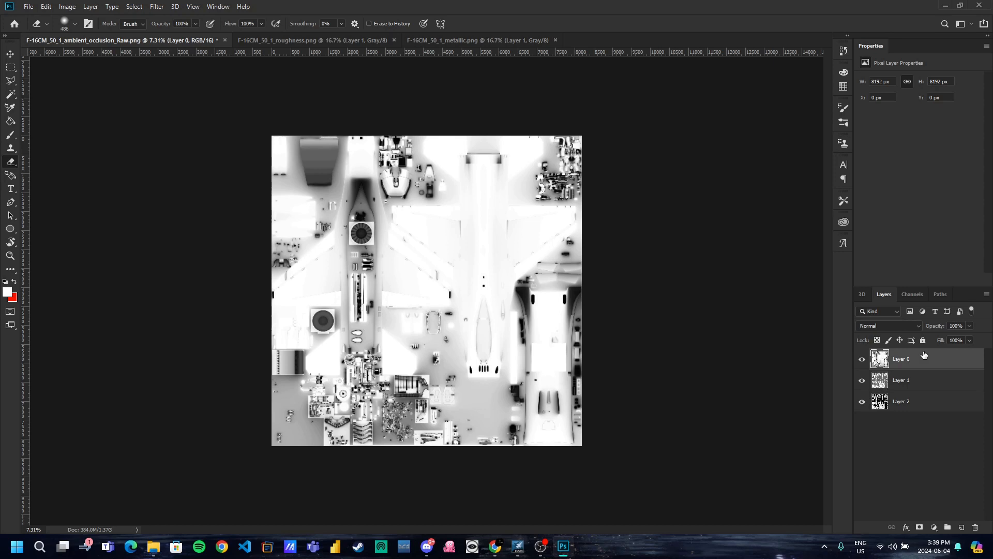
pyautogui.press('super')
pyautogui.press('super')
pyautogui.click(924, 405)
pyautogui.press('super+g')
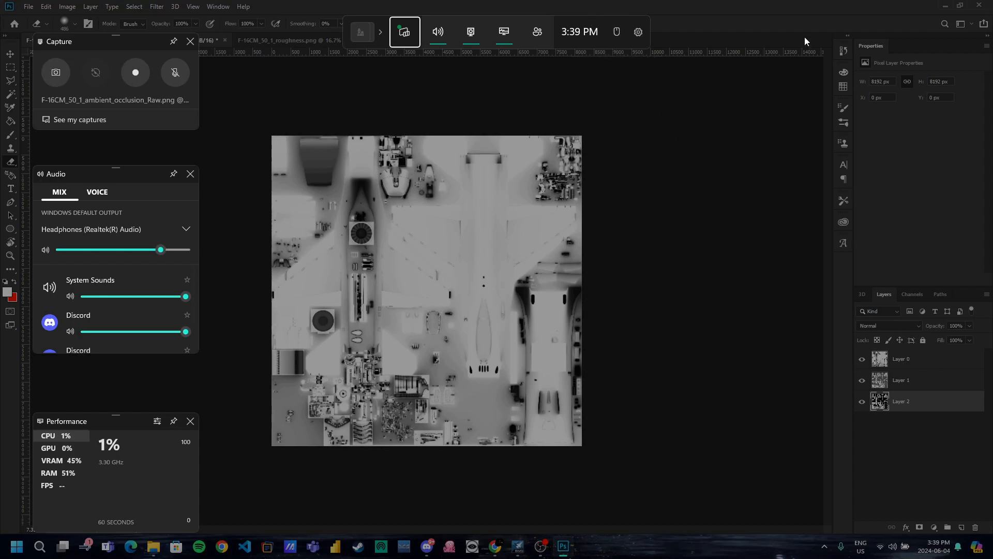
pyautogui.click(781, 46)
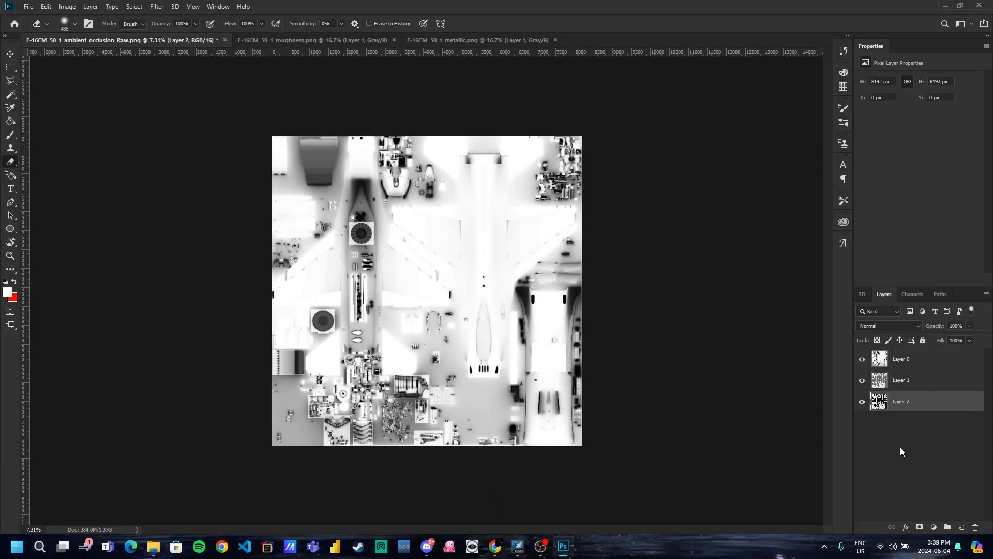
# Put Layer 0, Layer 1 and Layer 2 each into a separate group of its own
pyautogui.click(925, 364)
pyautogui.hotkey('ctrl', 'g')
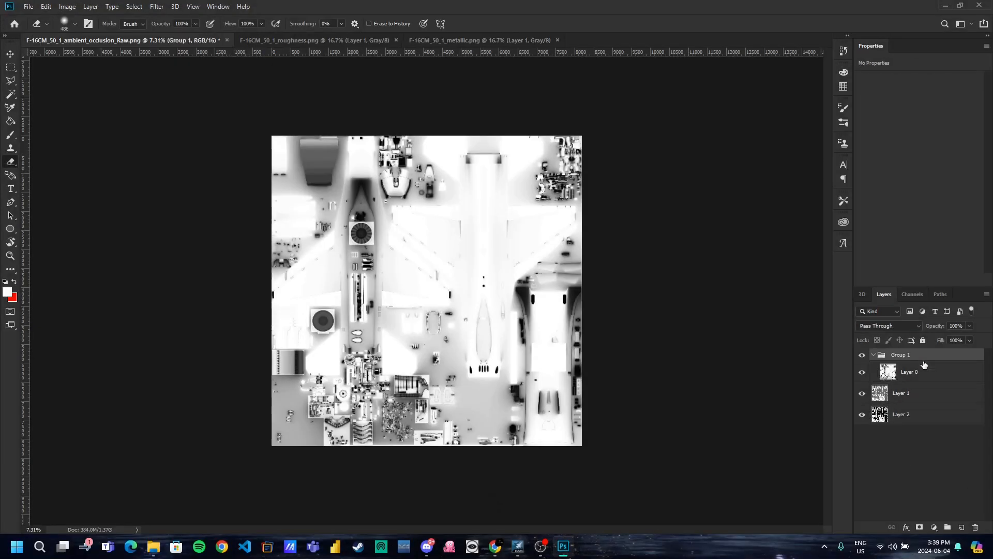
pyautogui.click(900, 405)
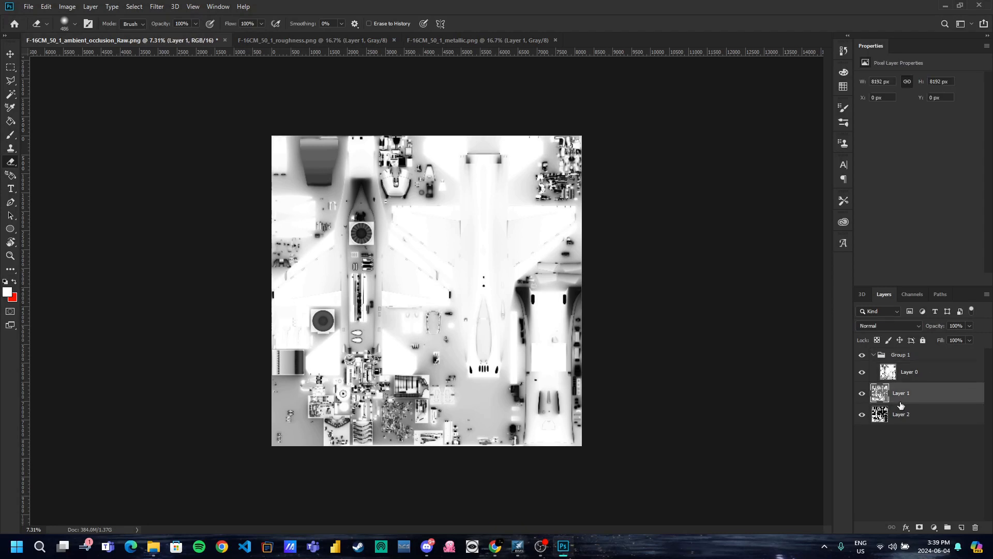
pyautogui.hotkey('ctrl', 'g')
pyautogui.click(906, 426)
pyautogui.hotkey('ctrl', 'g')
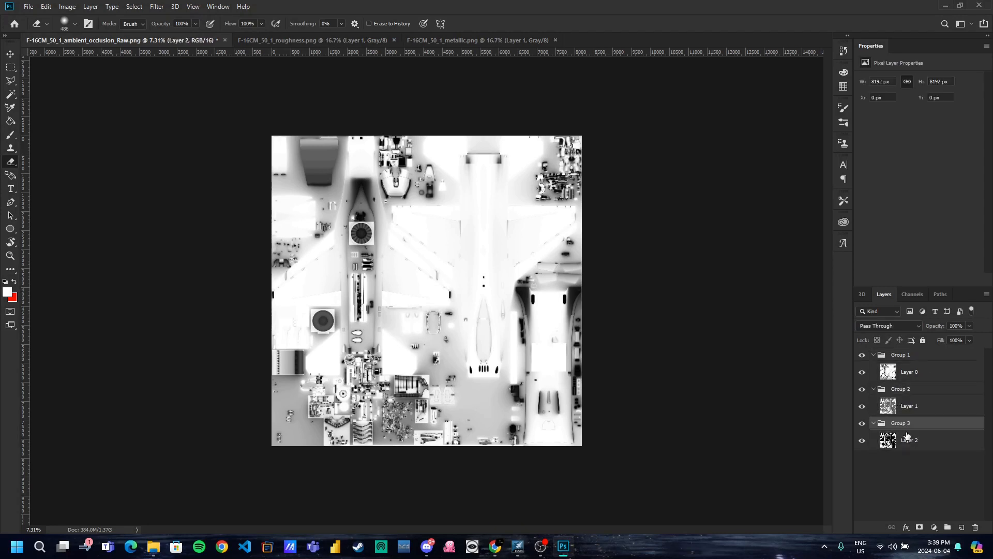
# Rename the groups holding Layer 0, Layer 1 and Layer 2 as AO, ROughness and Metallic respectively
pyautogui.doubleClick(902, 354)
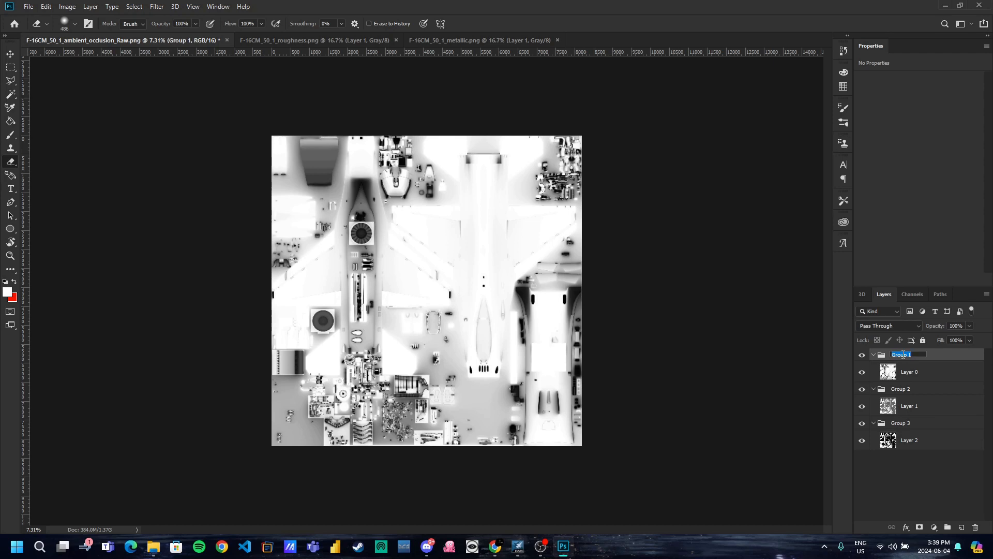
pyautogui.write('AO')
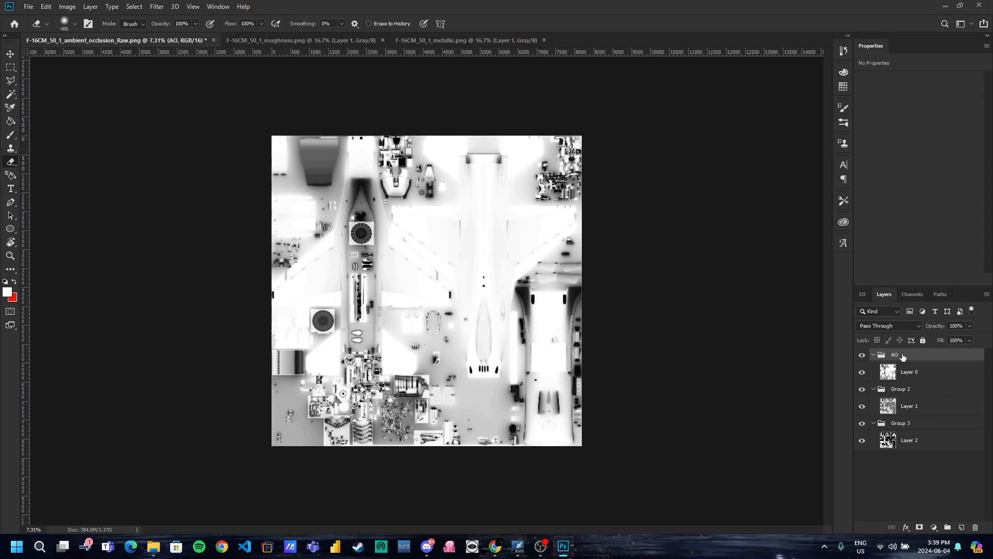
pyautogui.doubleClick(900, 389)
pyautogui.write('ROughness')
pyautogui.press('Return')
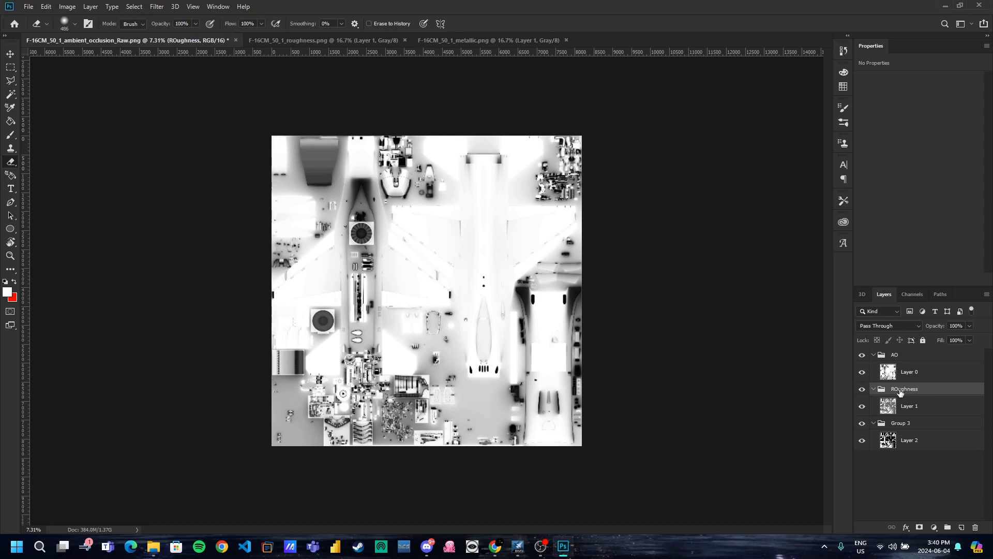
pyautogui.doubleClick(900, 423)
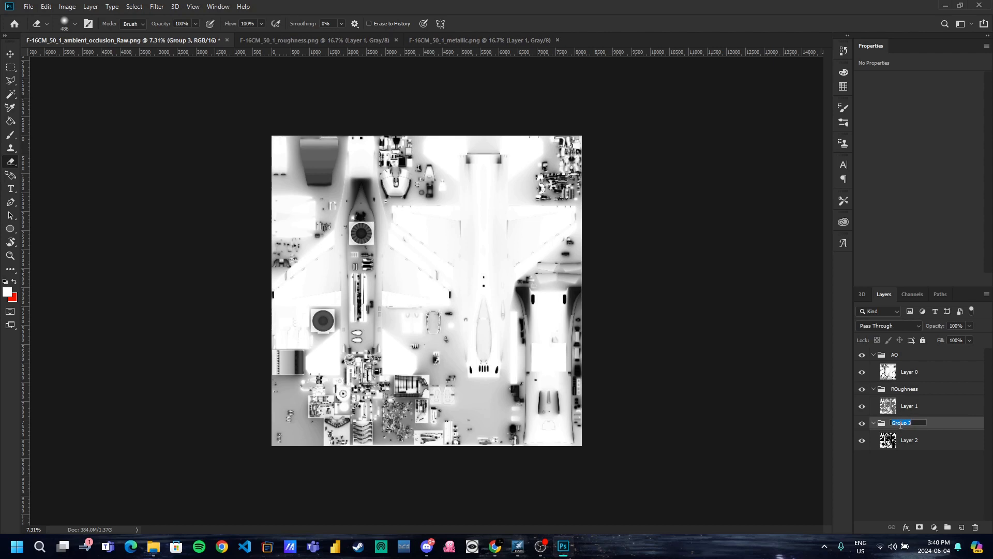
pyautogui.write('Me')
pyautogui.click(925, 471)
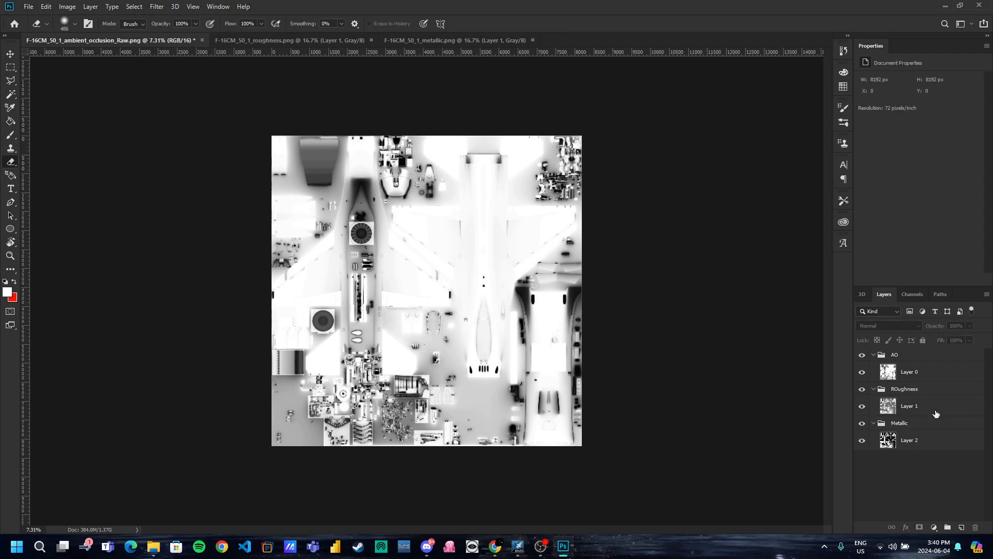
# Colour-label the AO group red, the ROughness group green and the Metallic group blue
pyautogui.rightClick(901, 355)
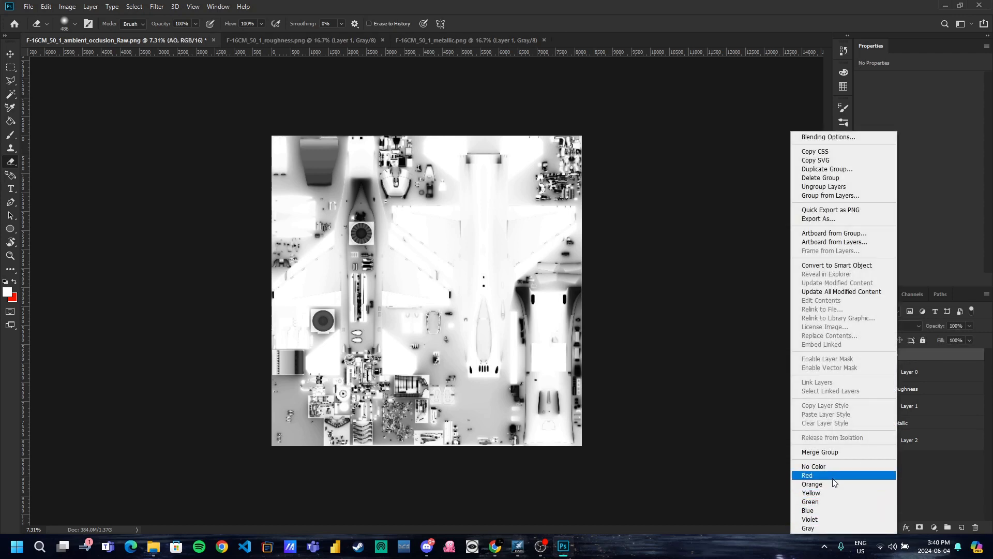
pyautogui.click(880, 475)
pyautogui.click(906, 388)
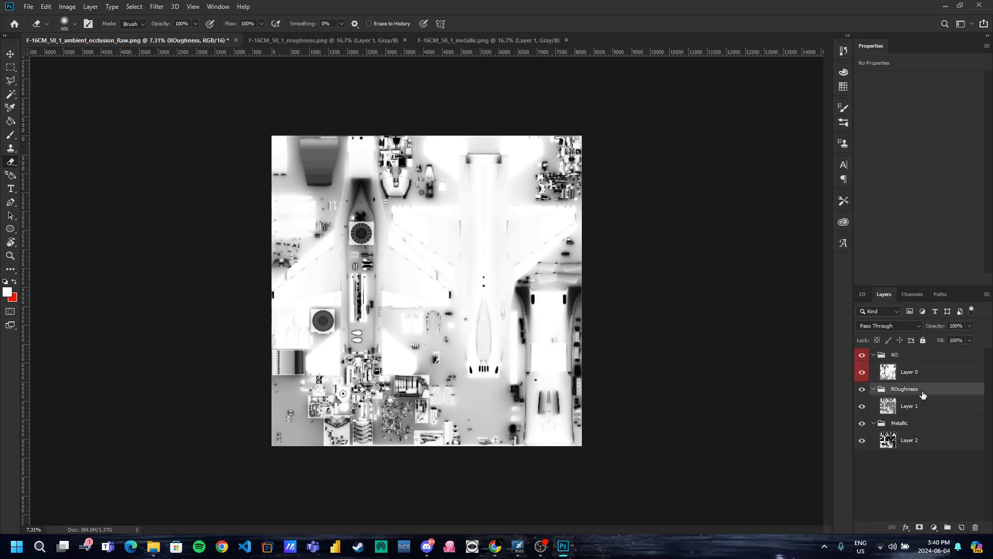
pyautogui.rightClick(906, 387)
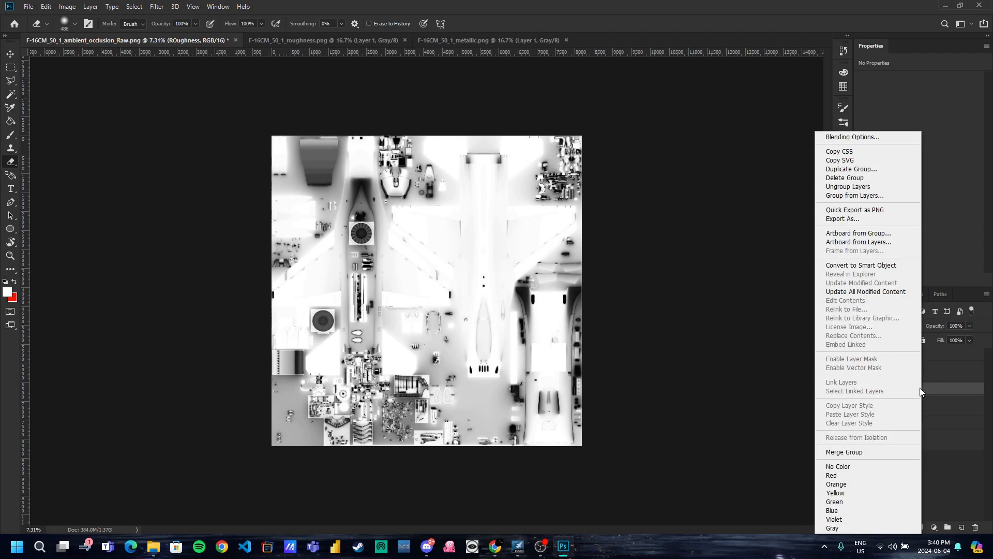
pyautogui.click(855, 504)
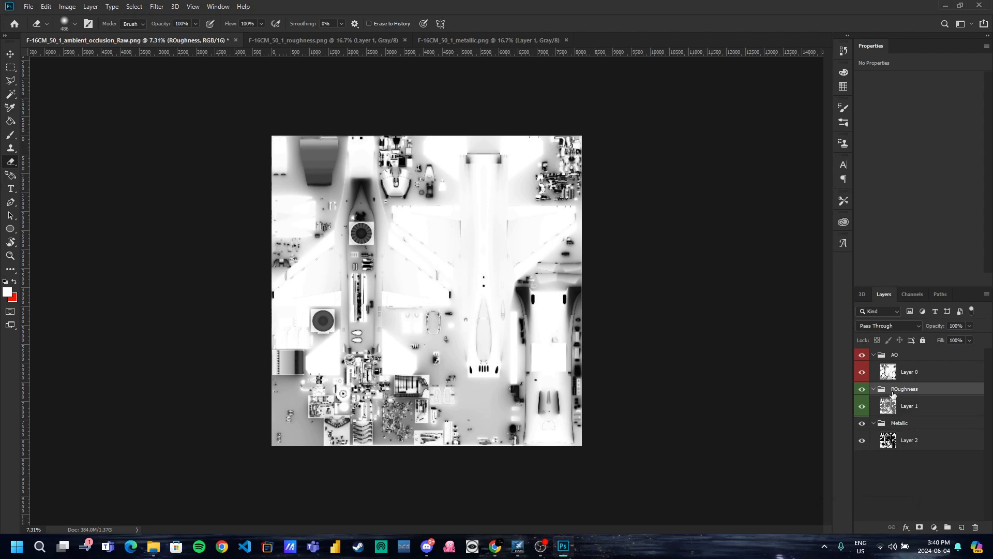
pyautogui.click(905, 429)
pyautogui.rightClick(905, 429)
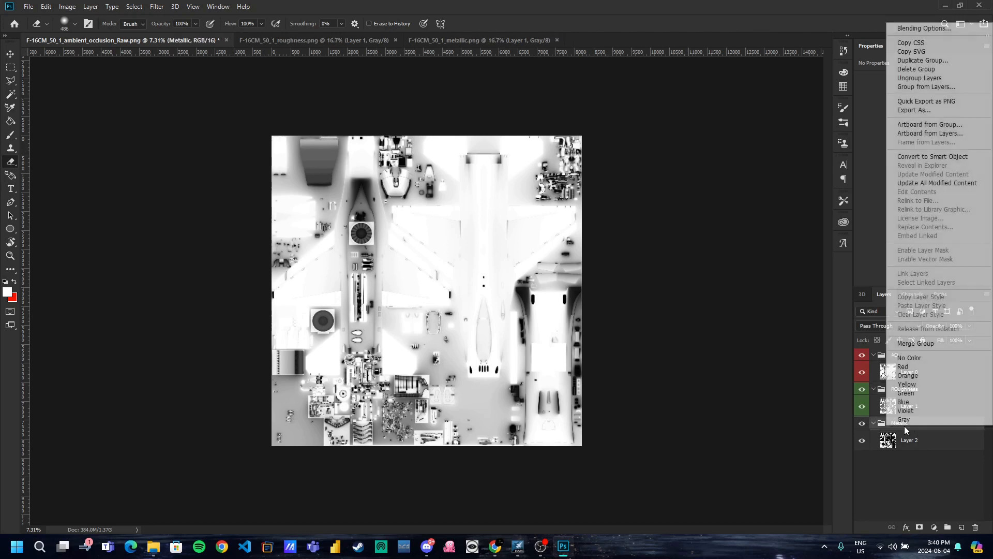
pyautogui.click(910, 401)
pyautogui.click(920, 458)
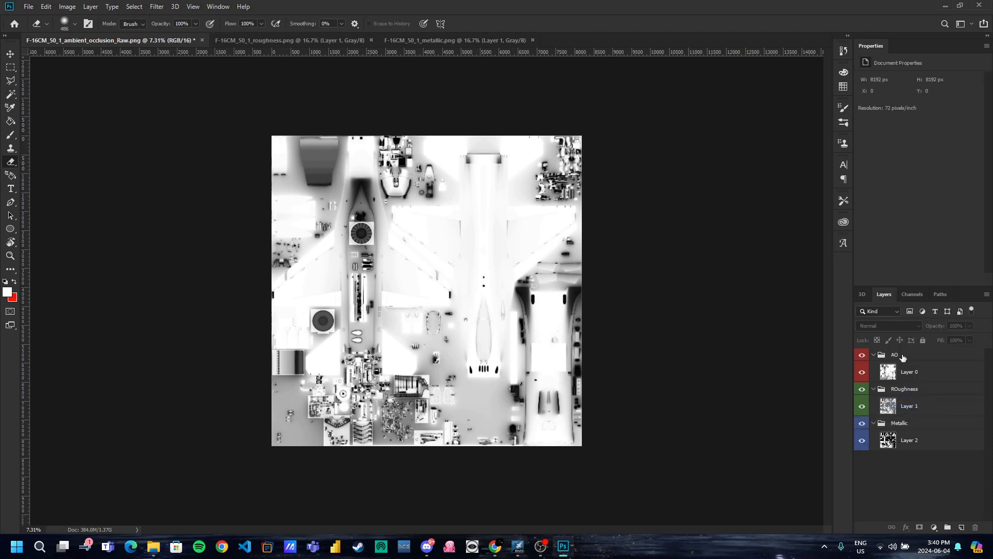
# Collapse the AO, ROughness and Metallic groups
pyautogui.click(874, 354)
pyautogui.click(874, 368)
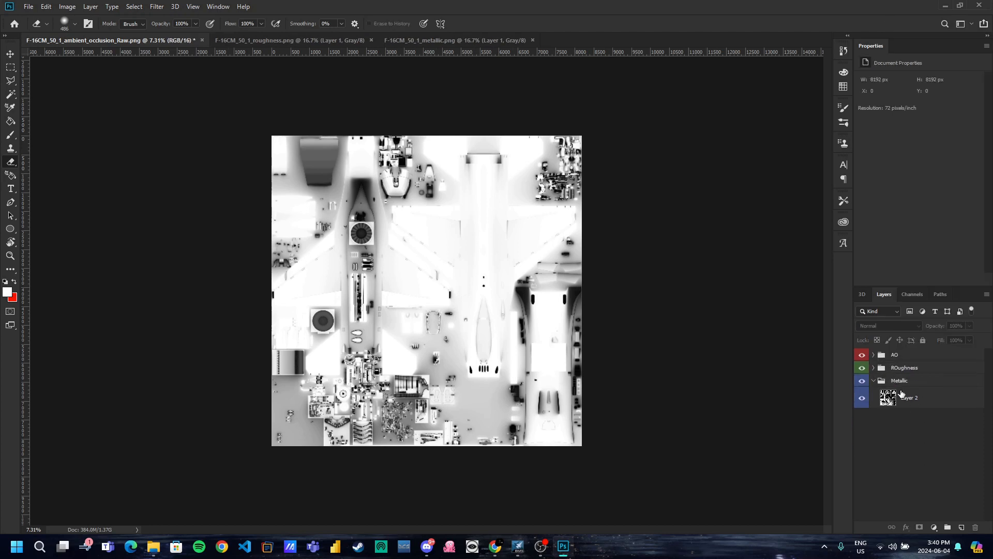
pyautogui.click(873, 381)
# Restrict the AO group's blending to the R channel by turning off G and B, and apply it
pyautogui.rightClick(886, 357)
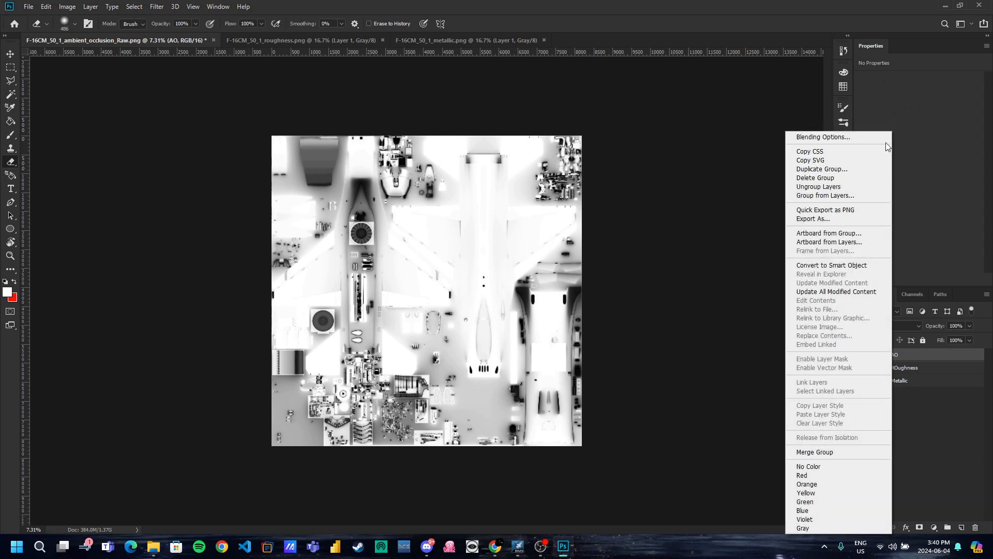
pyautogui.click(855, 139)
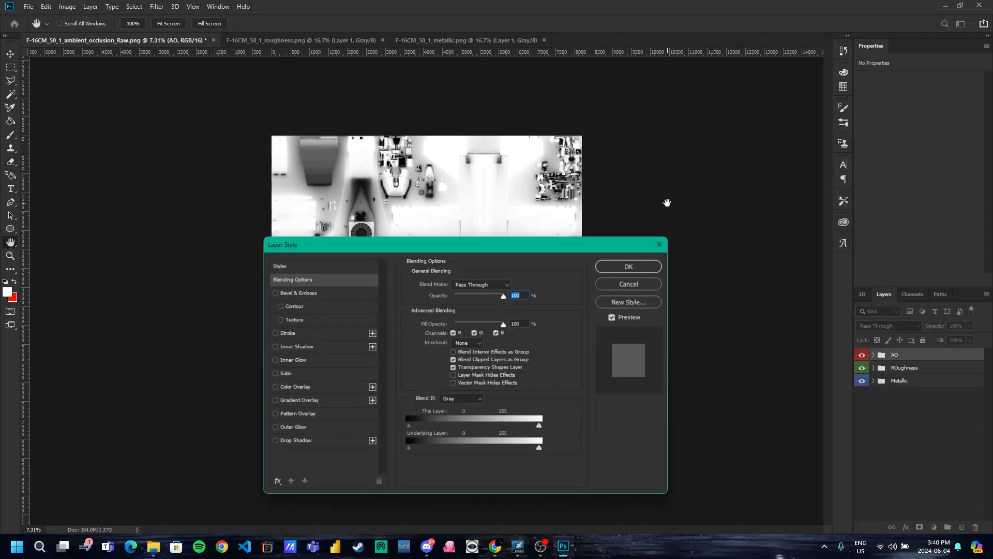
pyautogui.moveTo(549, 248); pyautogui.dragTo(648, 297)
pyautogui.click(573, 382)
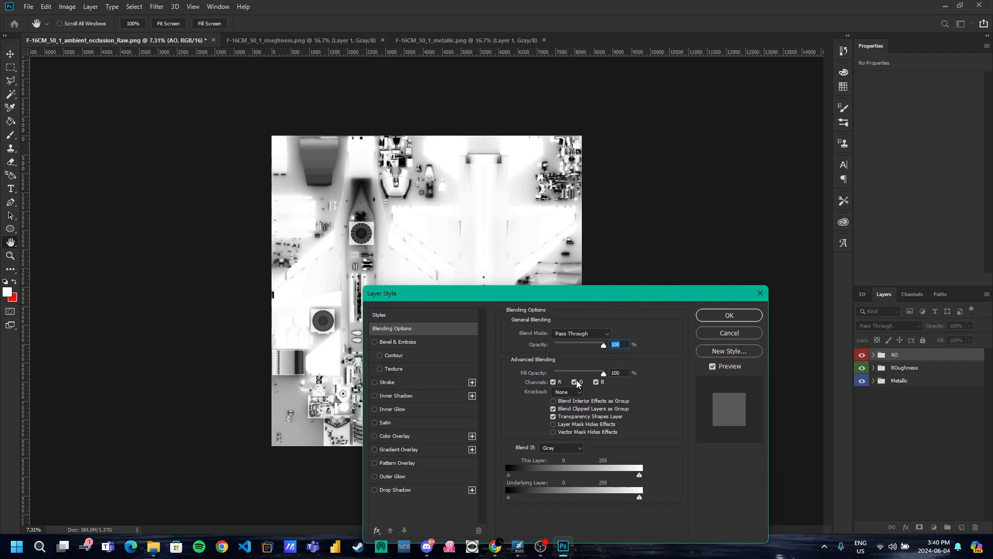
pyautogui.click(596, 381)
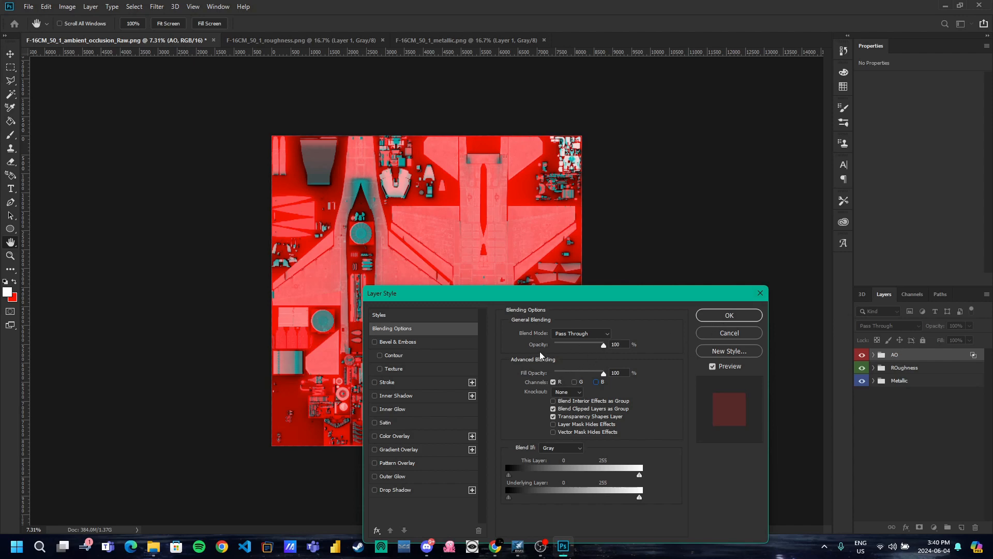
pyautogui.click(713, 317)
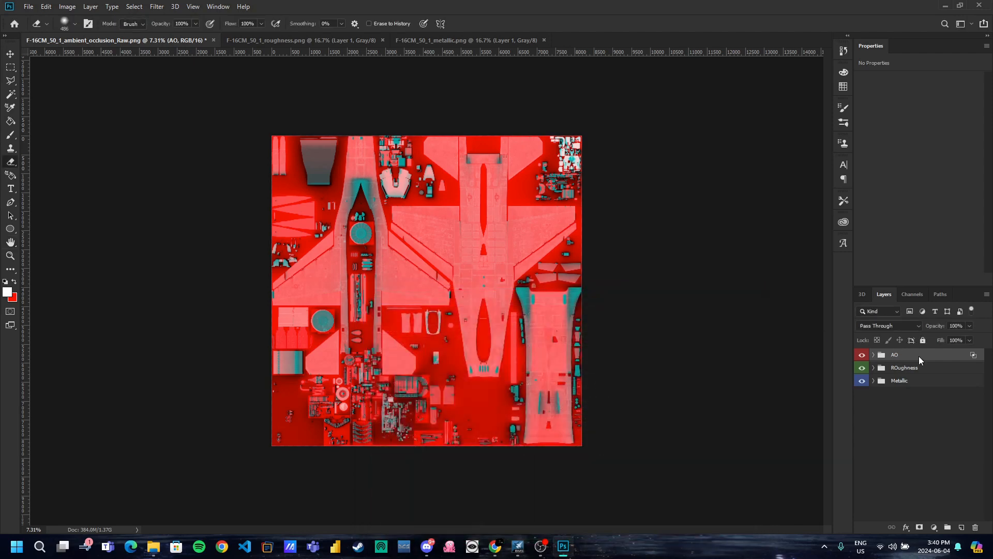
# Restrict the ROughness group's blending to the G channel by turning off R and B, and apply it
pyautogui.click(918, 367)
pyautogui.rightClick(920, 366)
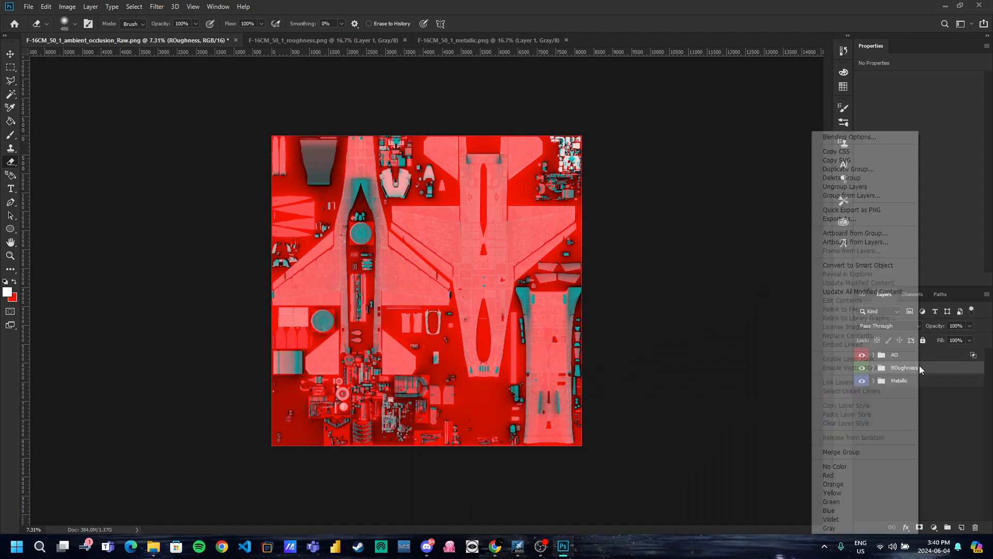
pyautogui.click(848, 138)
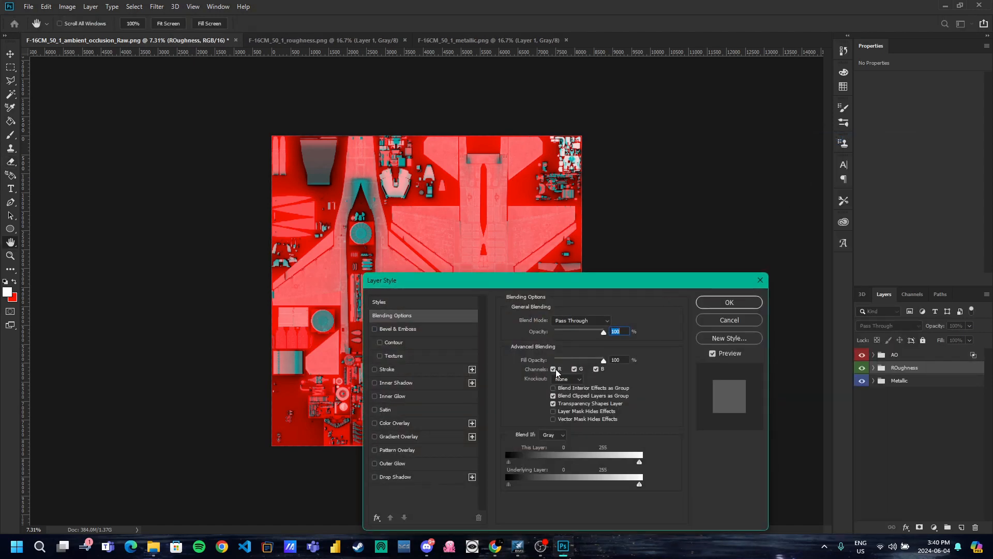
pyautogui.click(552, 369)
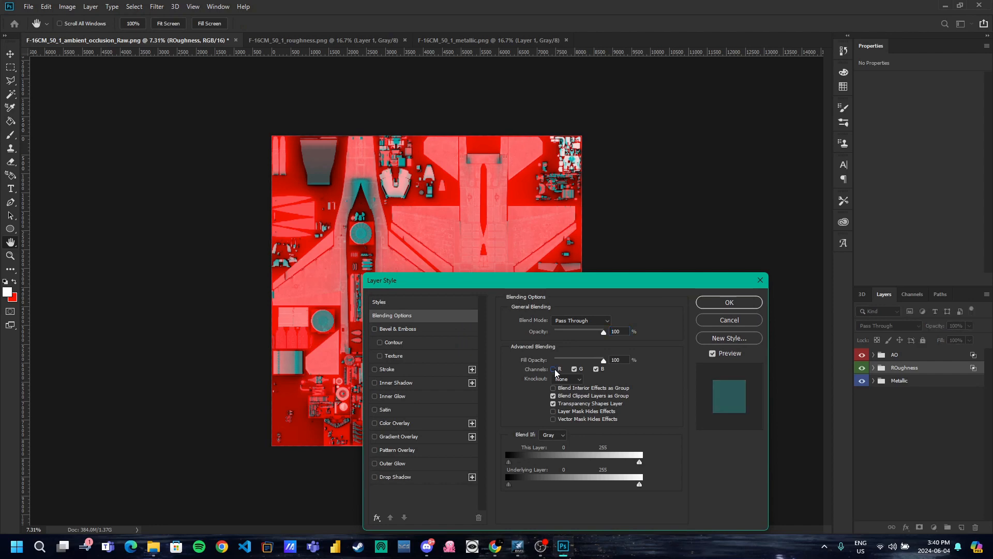
pyautogui.click(596, 368)
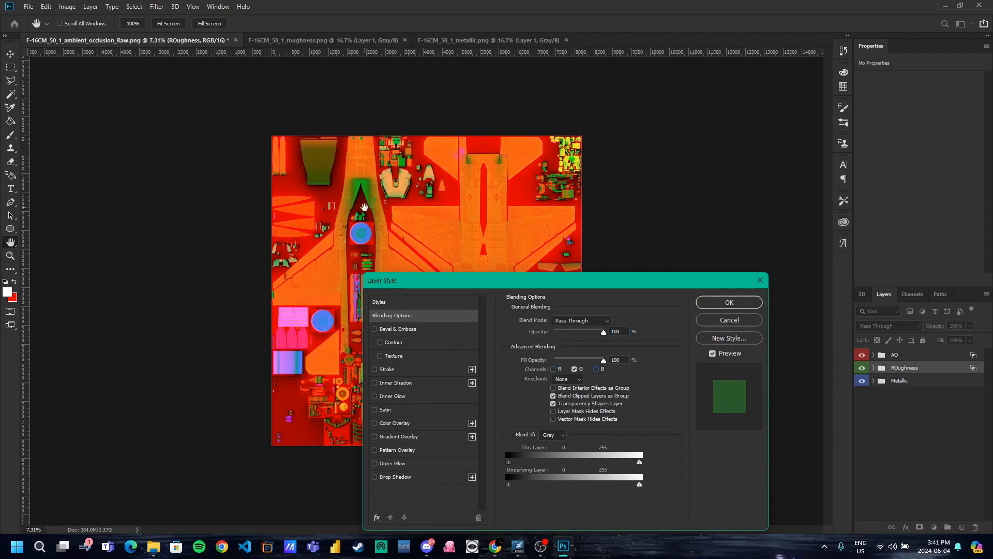
pyautogui.click(718, 301)
pyautogui.press('e')
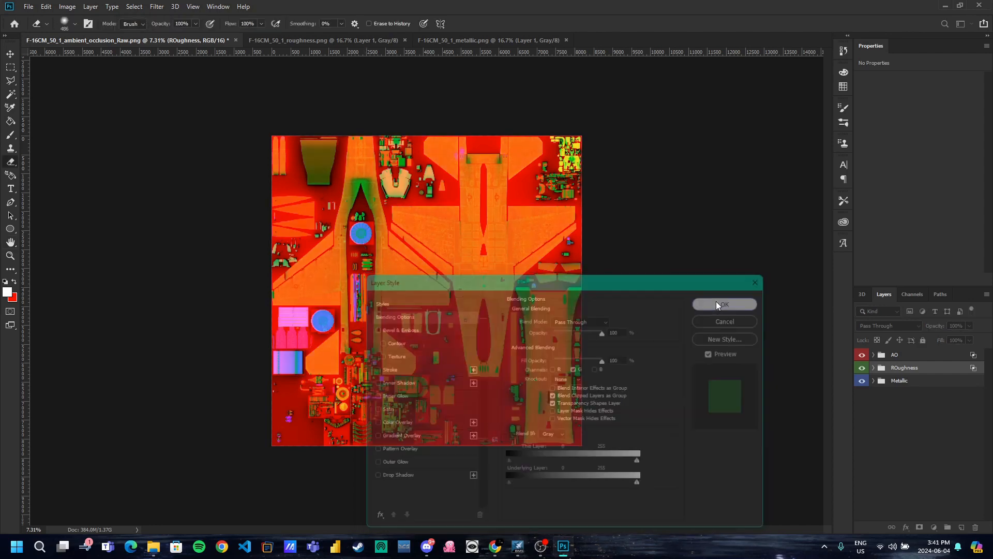
# Restrict the Metallic group's blending to the B channel by turning off R and G, and apply it
pyautogui.click(912, 387)
pyautogui.rightClick(912, 387)
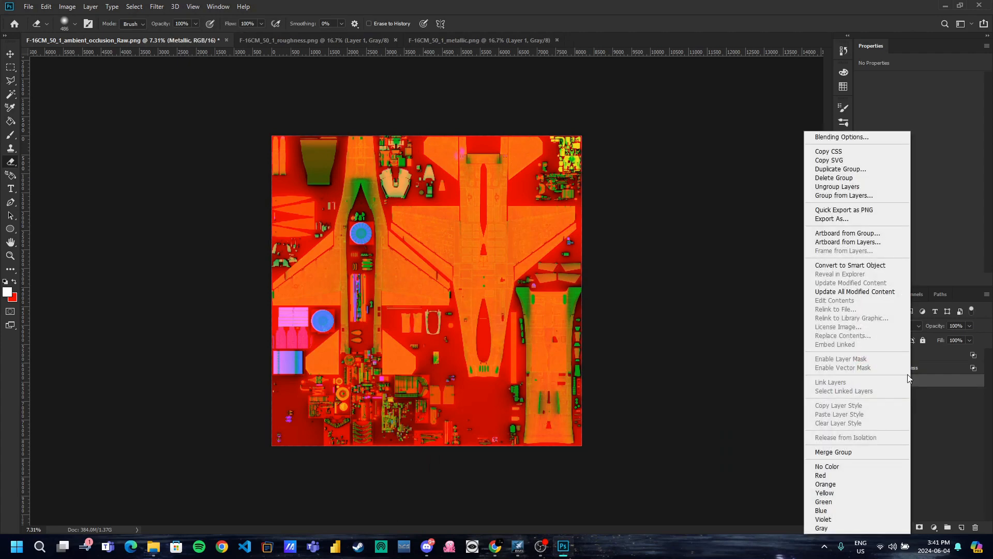
pyautogui.click(841, 138)
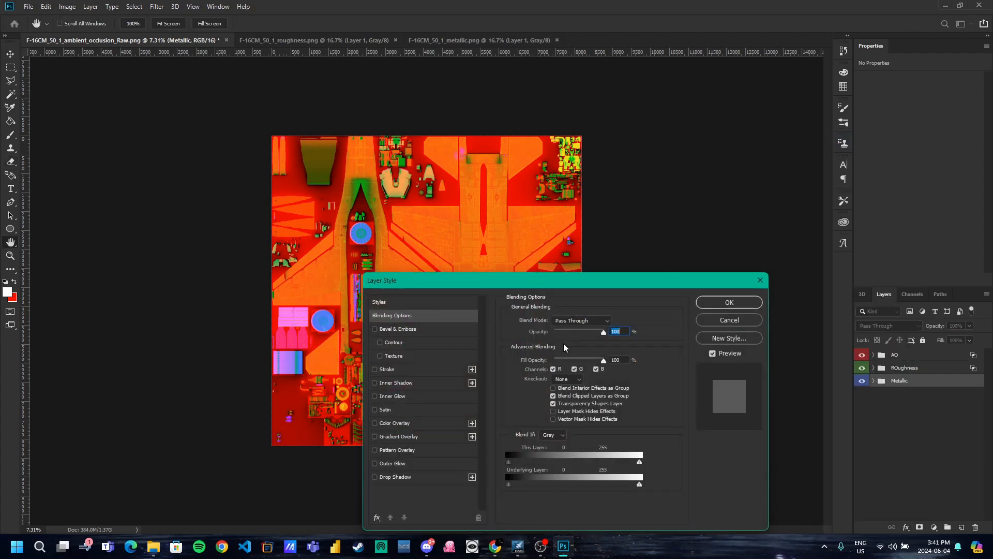
pyautogui.click(554, 369)
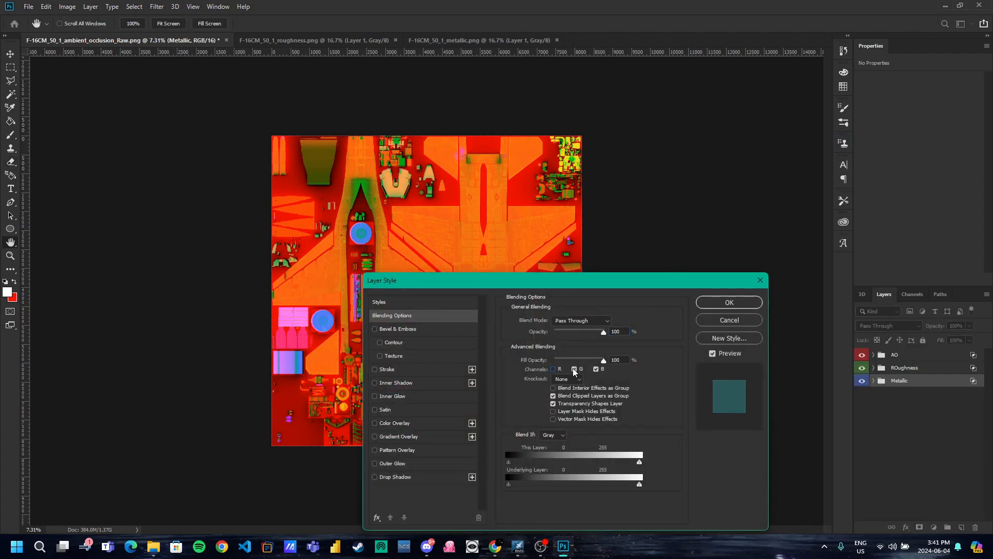
pyautogui.click(573, 369)
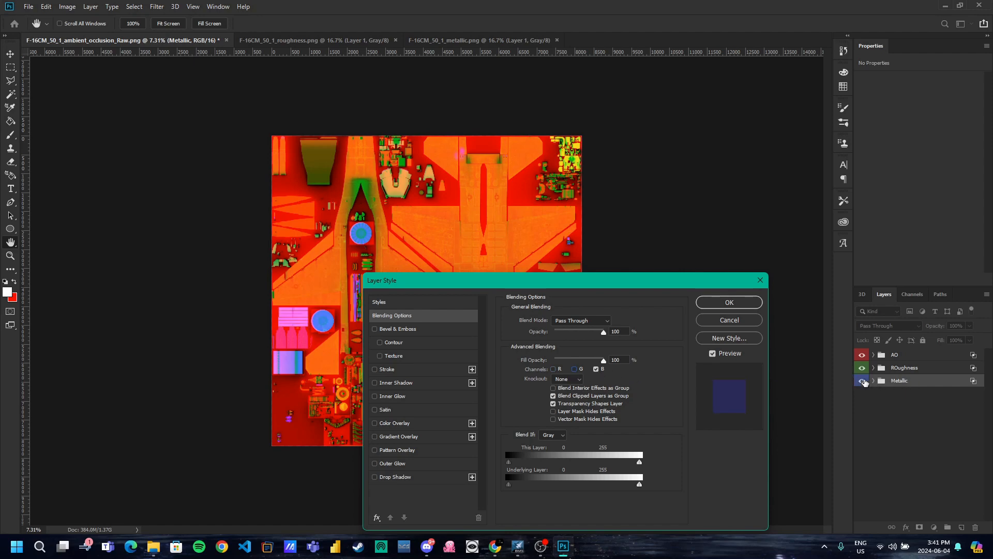
pyautogui.click(729, 302)
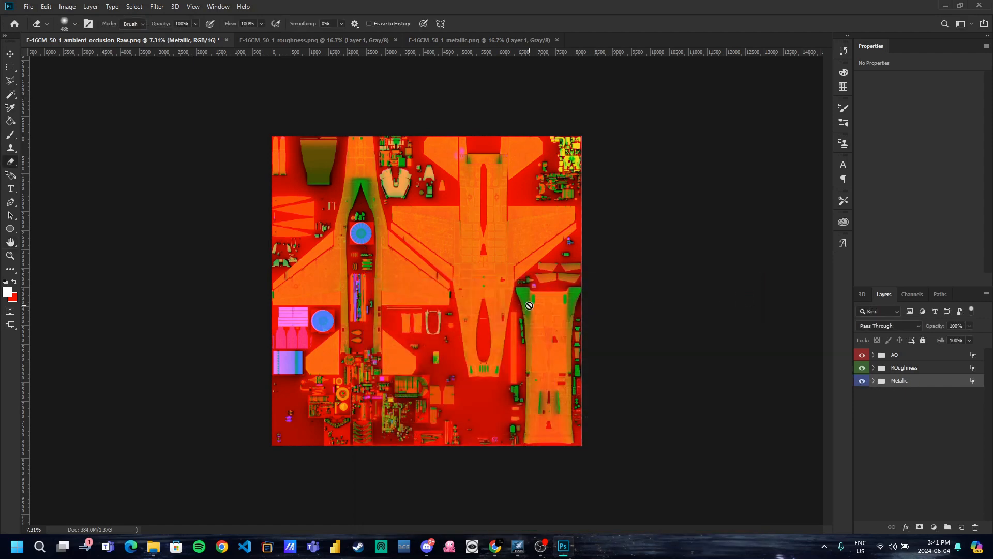
# Examine the channel-packed texture's fuselage and wing panel detail up close, then return to the full image
pyautogui.press('e')
pyautogui.scroll(5, 502, 233)
pyautogui.scroll(4, 517, 232)
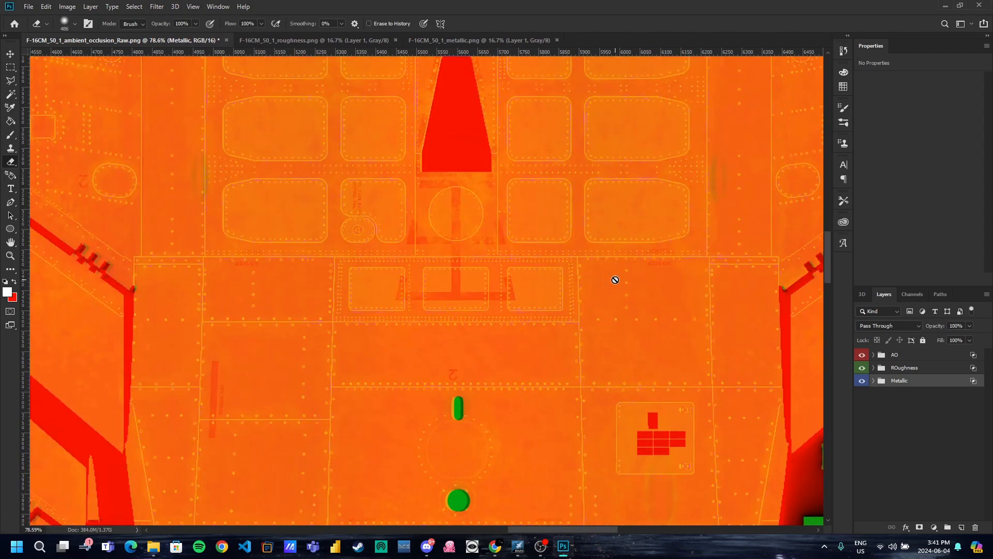
pyautogui.scroll(-3, 614, 278)
pyautogui.scroll(3, 552, 254)
pyautogui.scroll(-6, 527, 200)
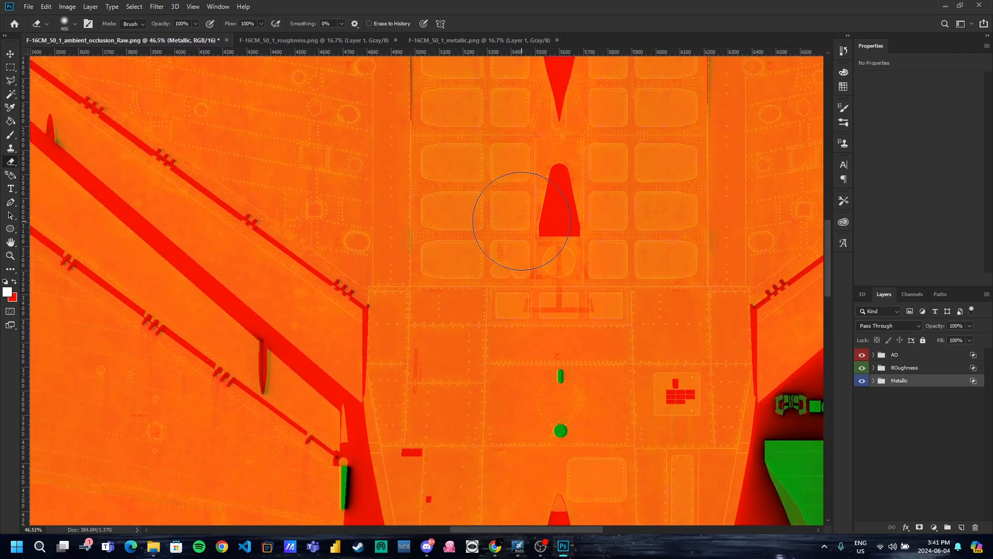
pyautogui.scroll(-2, 515, 224)
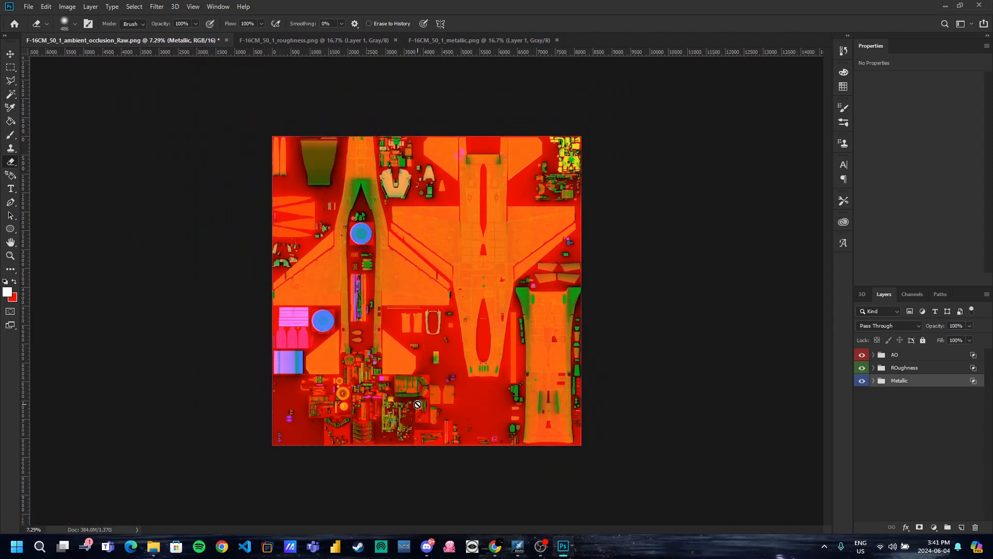
# Check the existing F-16CM50 textures in the 1052 model folder in File Explorer and return to Photoshop
pyautogui.moveTo(155, 547)
pyautogui.click(206, 491)
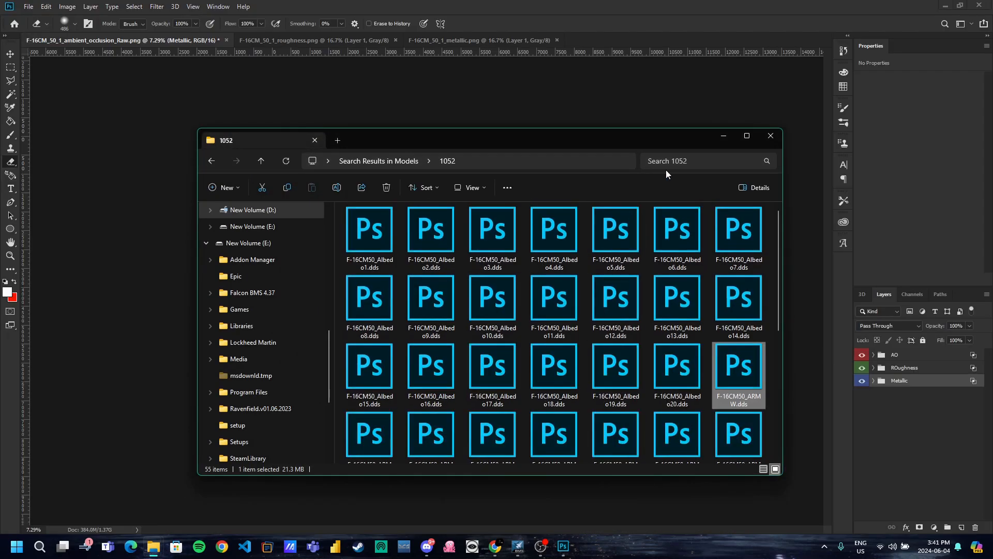
pyautogui.click(721, 136)
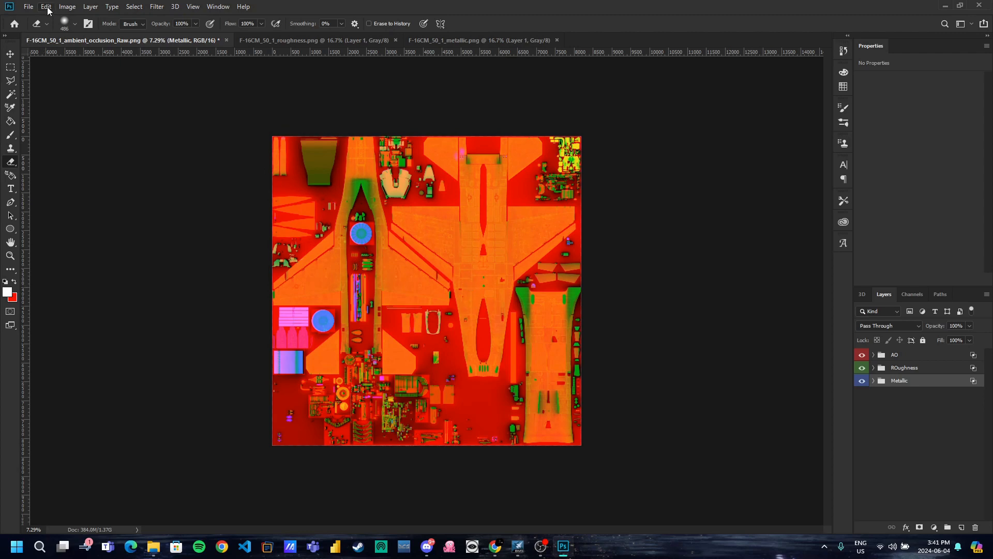
pyautogui.click(29, 6)
pyautogui.click(44, 121)
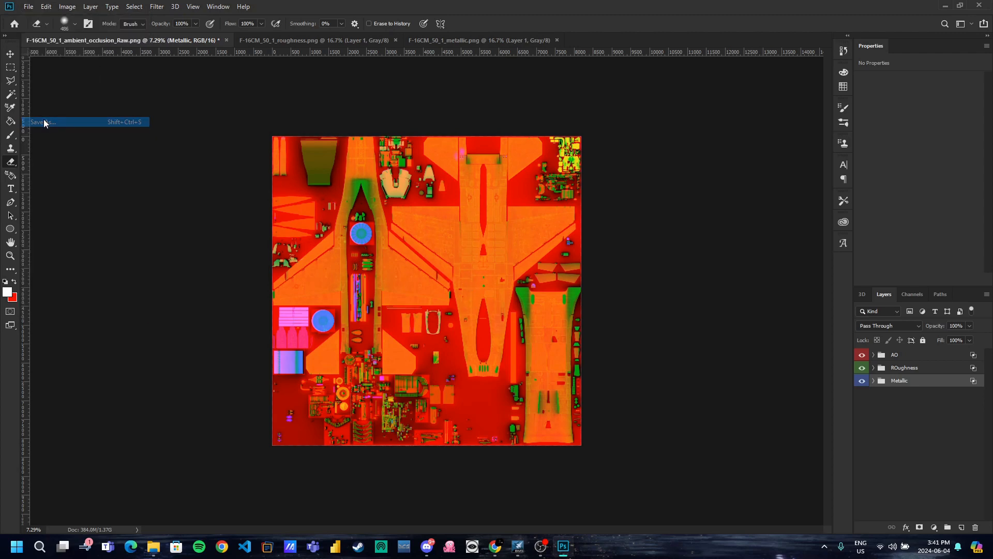
pyautogui.click(153, 209)
pyautogui.click(153, 209)
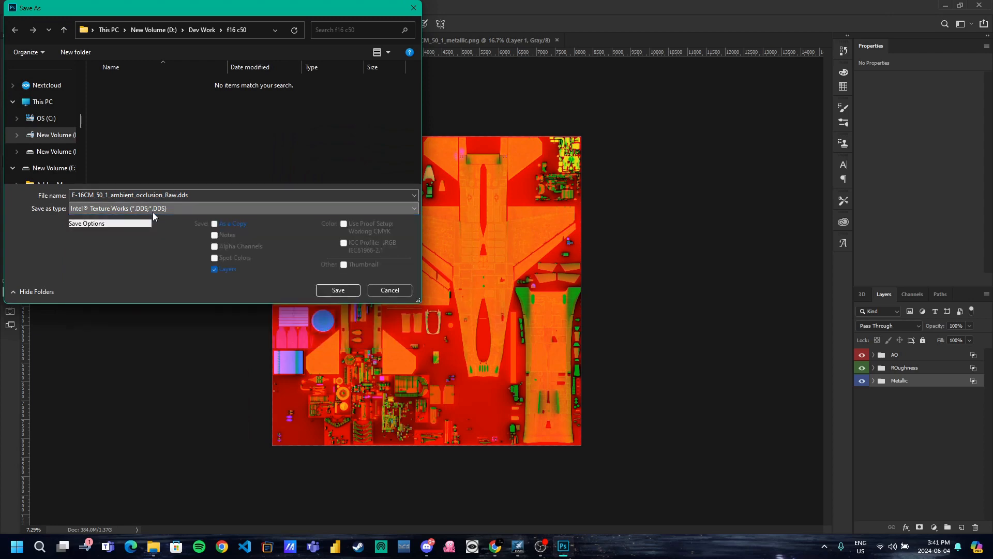
pyautogui.click(339, 289)
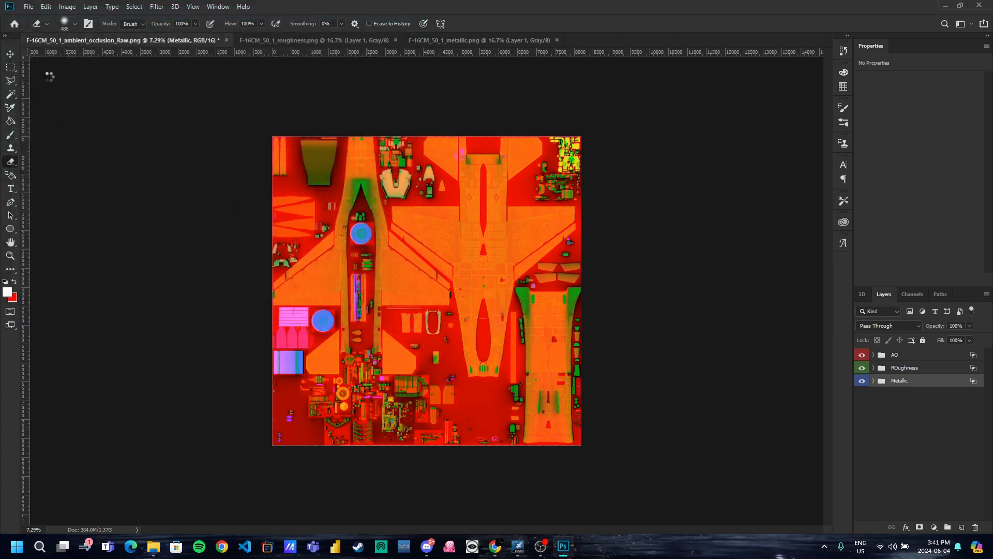
pyautogui.click(484, 127)
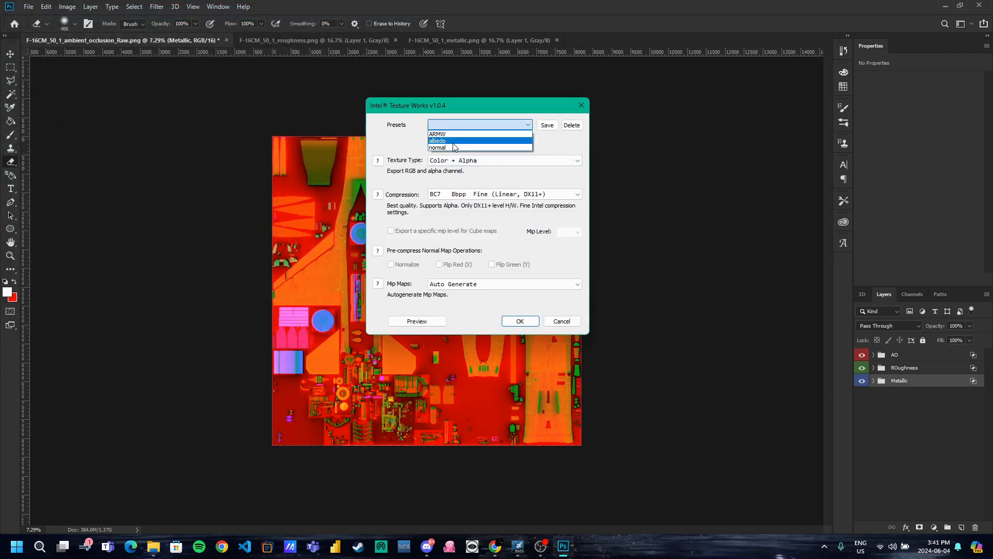
pyautogui.click(452, 134)
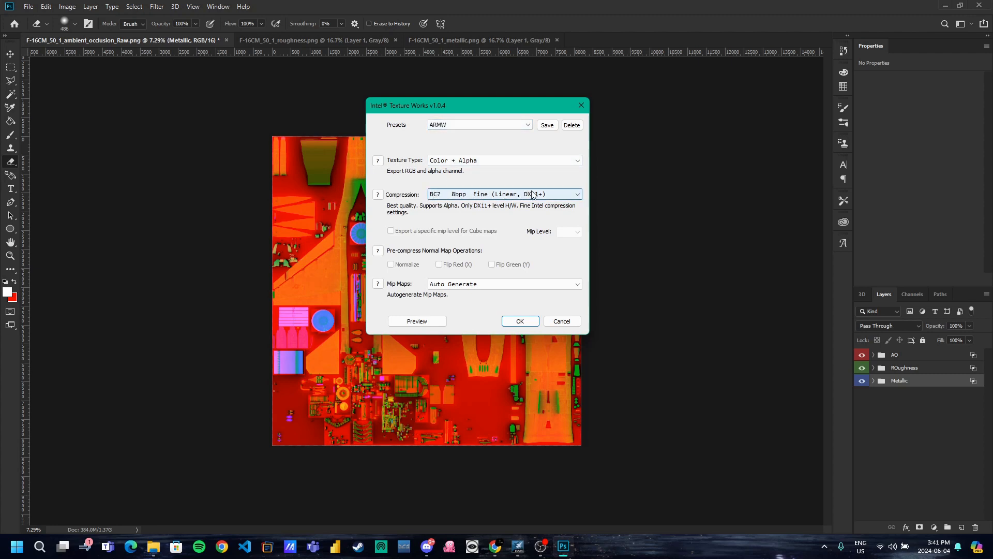
pyautogui.click(570, 319)
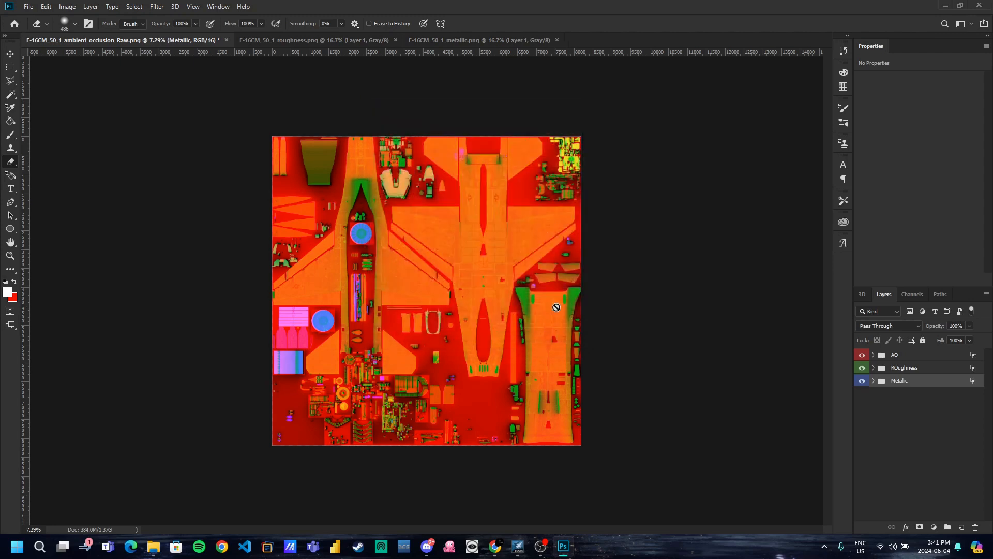
# Save the packed texture as a DDS copy in the f16 c50 folder using the NVIDIA Texture Tools Exporter format
pyautogui.click(33, 7)
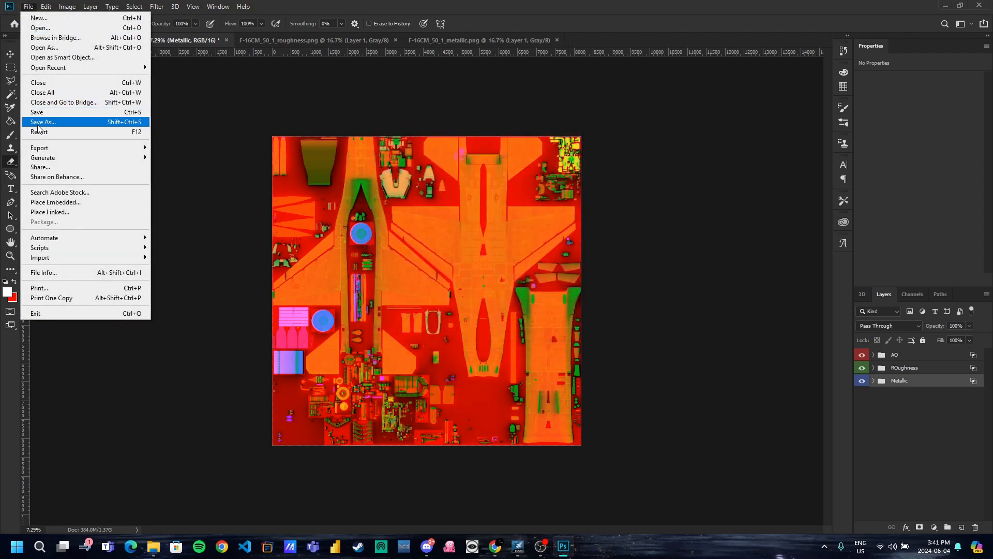
pyautogui.click(55, 127)
pyautogui.click(133, 207)
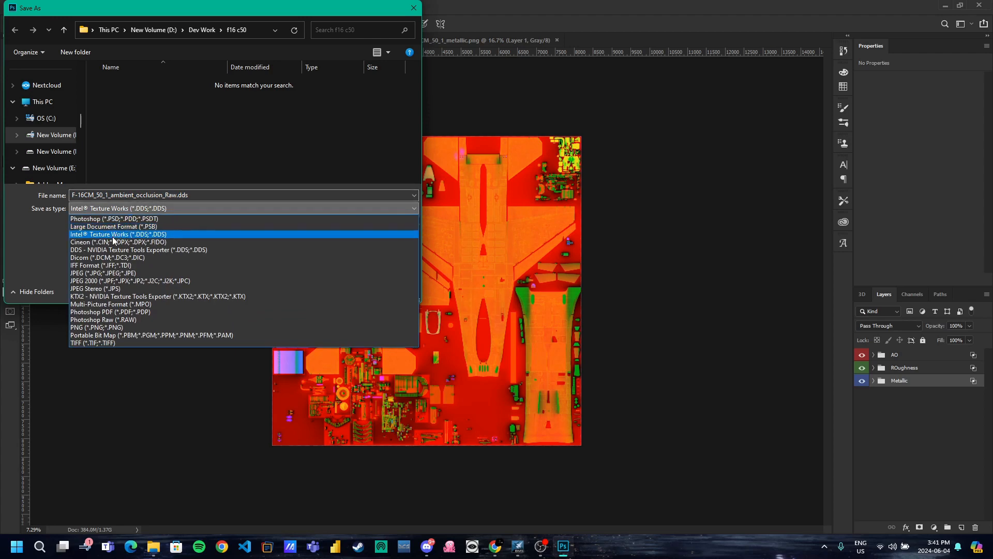
pyautogui.click(129, 248)
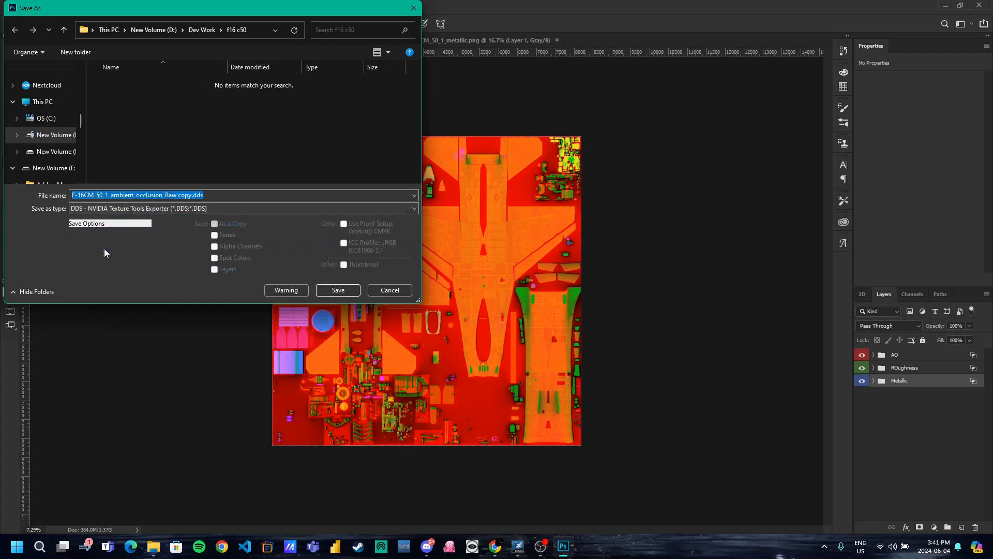
pyautogui.click(338, 290)
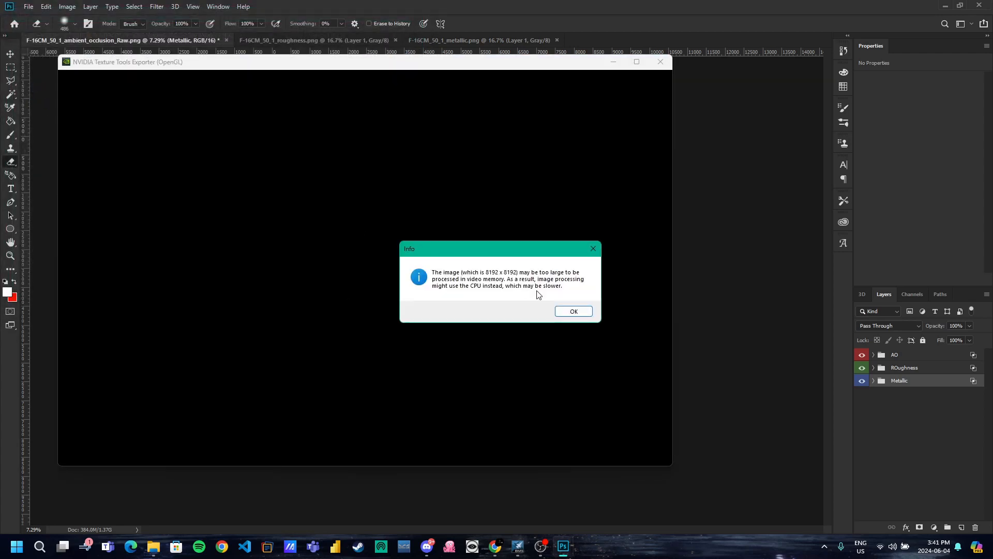
pyautogui.click(574, 310)
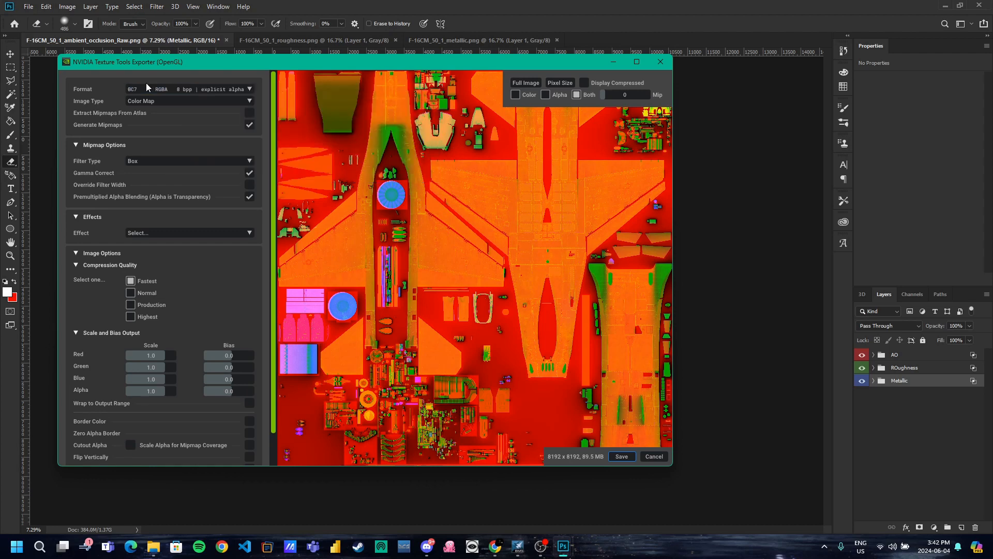
# Review the export options, keep the Color Map image type and BC7 RGBA format, and export the DDS texture
pyautogui.click(251, 103)
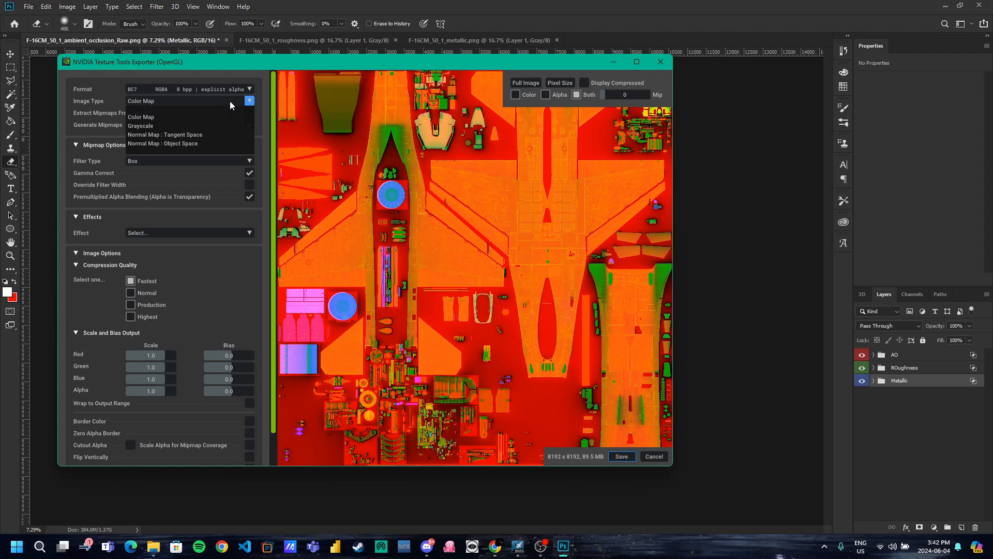
pyautogui.click(249, 101)
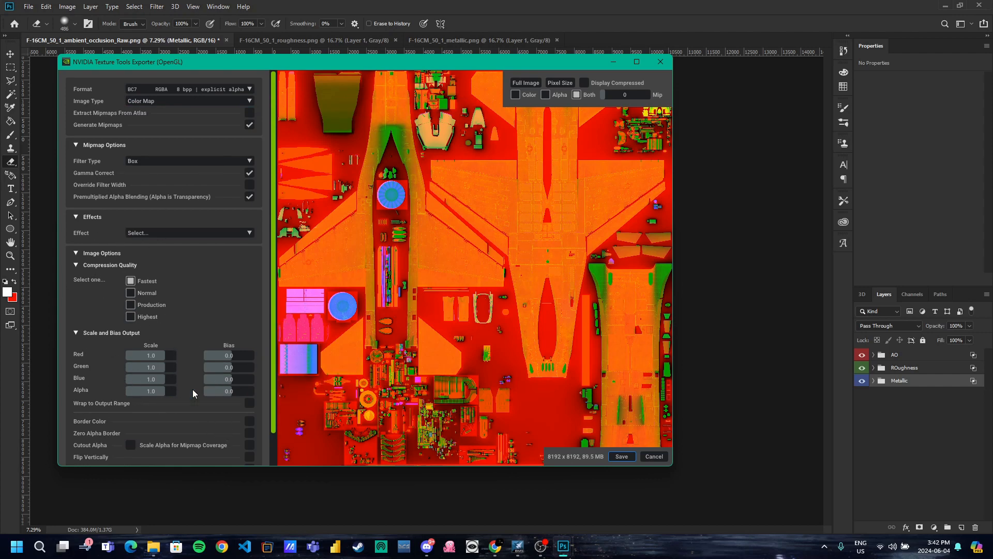
pyautogui.scroll(-2, 170, 382)
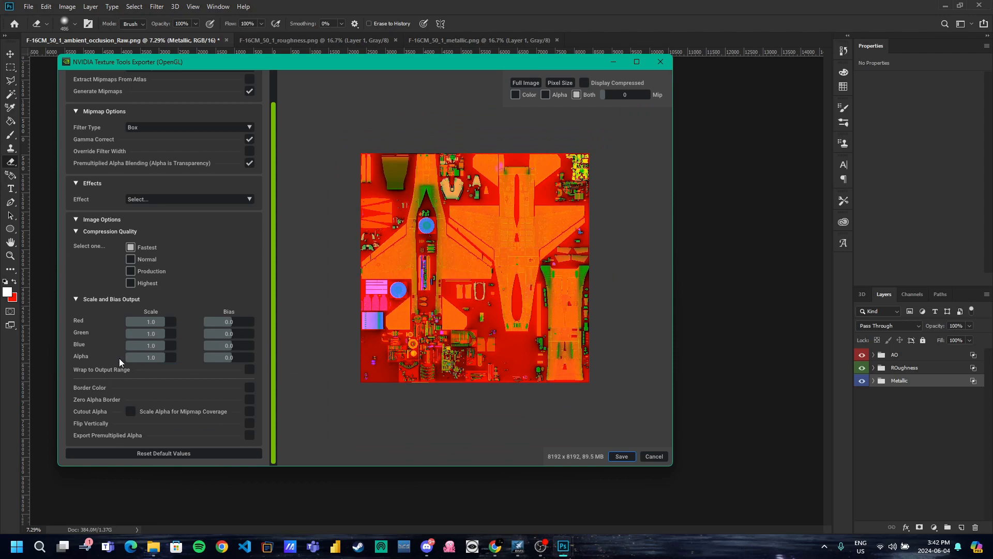
pyautogui.click(615, 458)
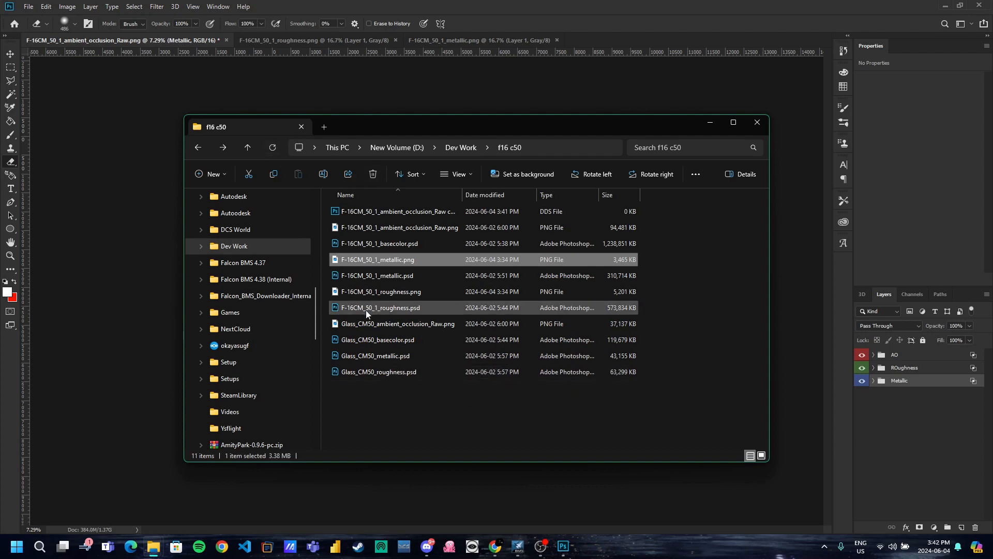
# Refresh the f16 c50 folder to check the exported DDS, and review the ARMW texture file names in the 1052 folder
pyautogui.click(386, 399)
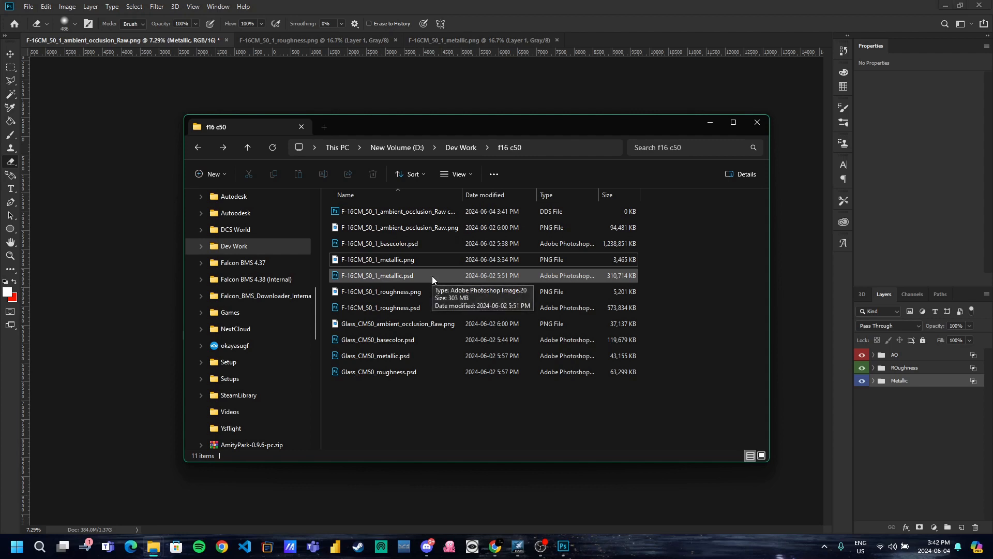
pyautogui.click(273, 148)
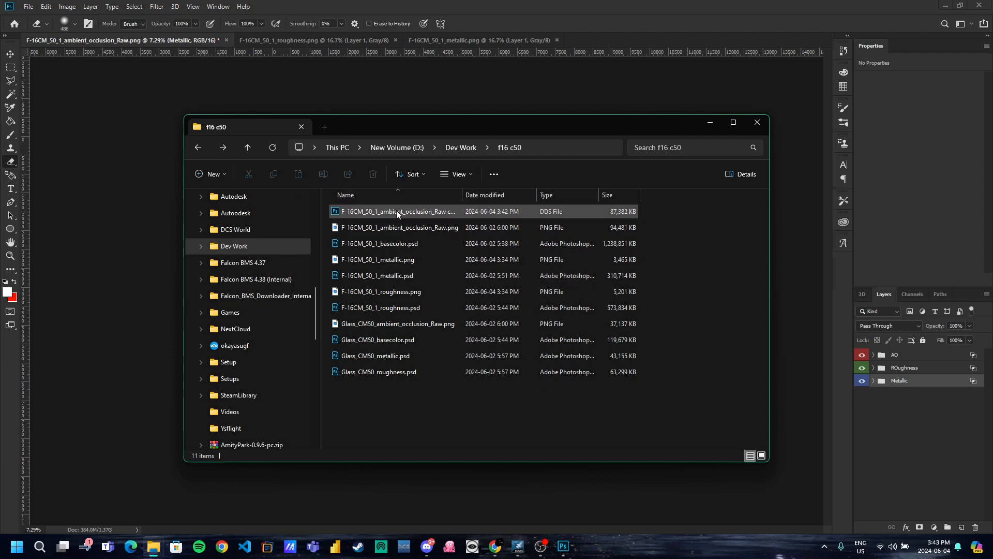
pyautogui.moveTo(157, 549)
pyautogui.click(206, 474)
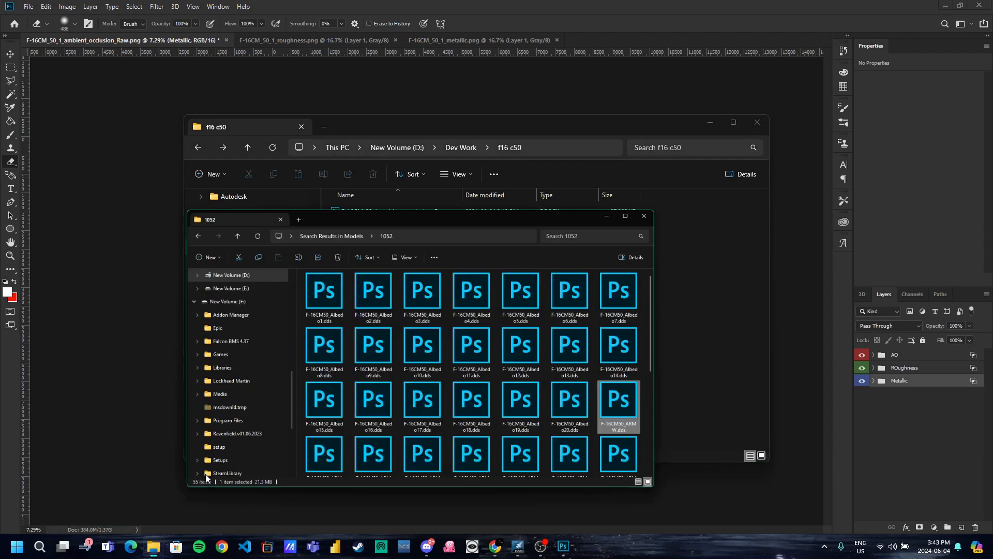
pyautogui.scroll(-5, 724, 395)
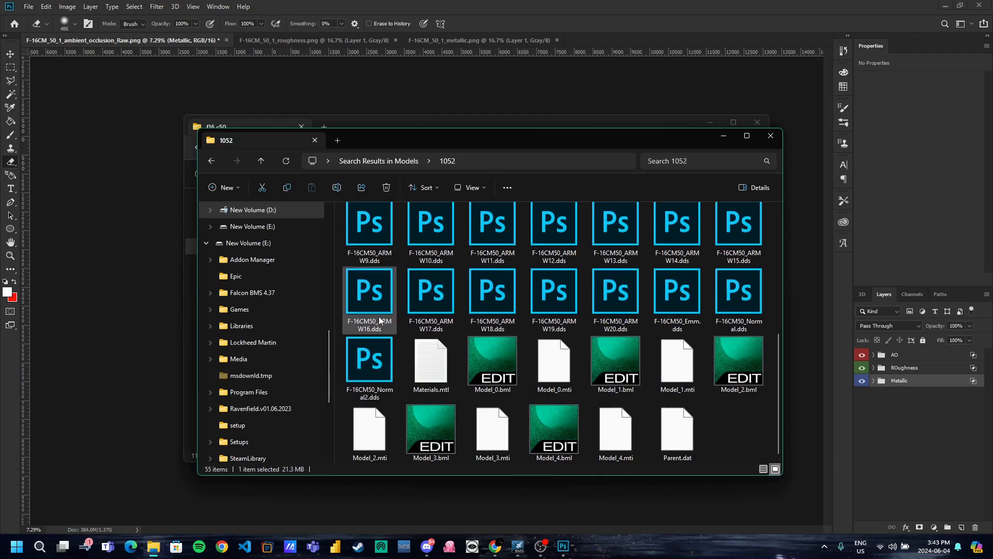
pyautogui.moveTo(448, 304)
pyautogui.scroll(1, 607, 362)
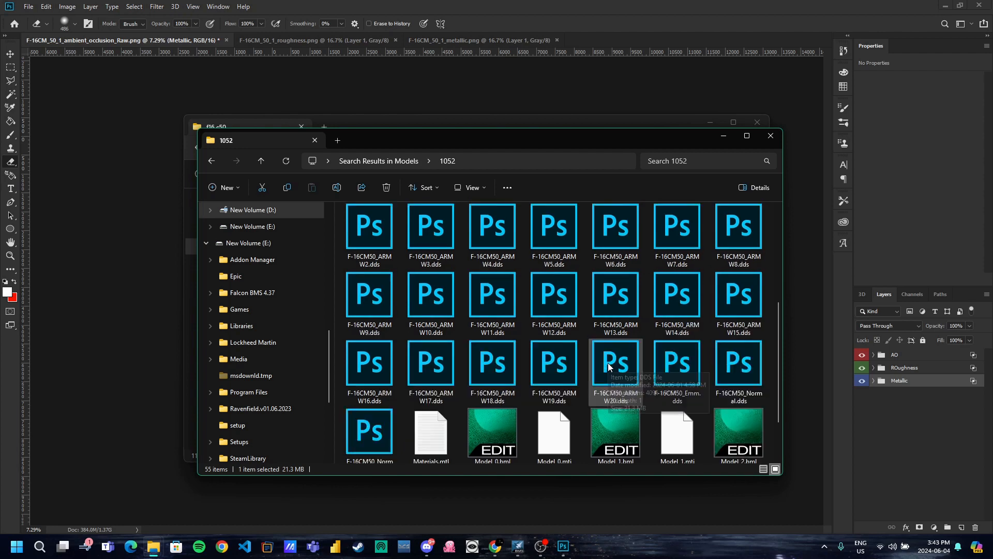
pyautogui.scroll(2, 734, 264)
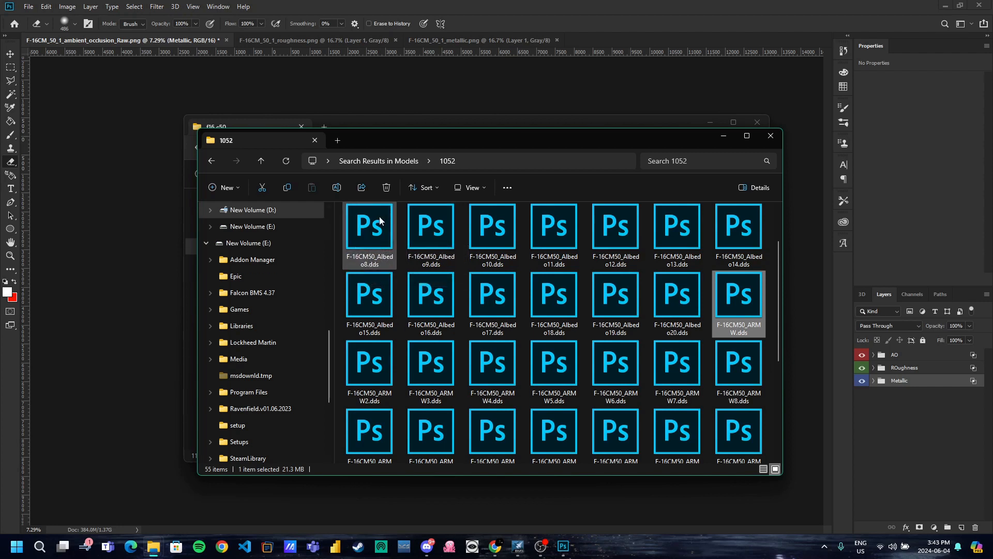
# Compare the f16 c50 source files with the Albedo textures in the 1052 folder and return to Photoshop
pyautogui.click(394, 124)
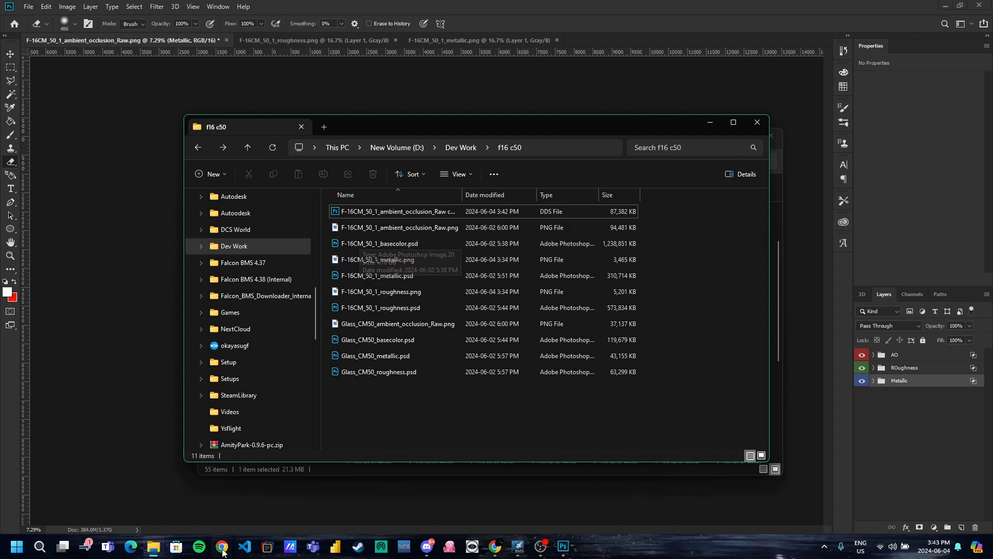
pyautogui.moveTo(157, 552)
pyautogui.click(187, 497)
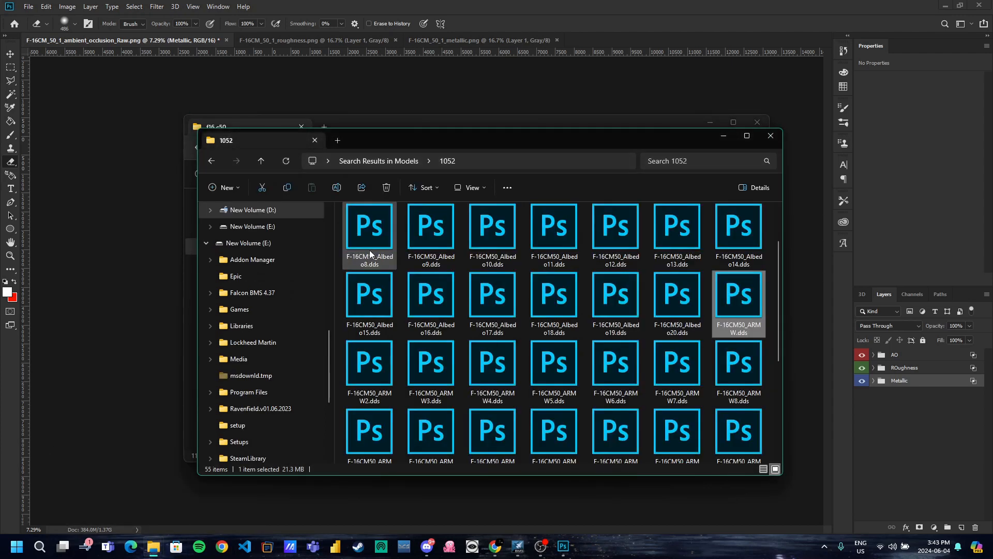
pyautogui.scroll(1, 370, 268)
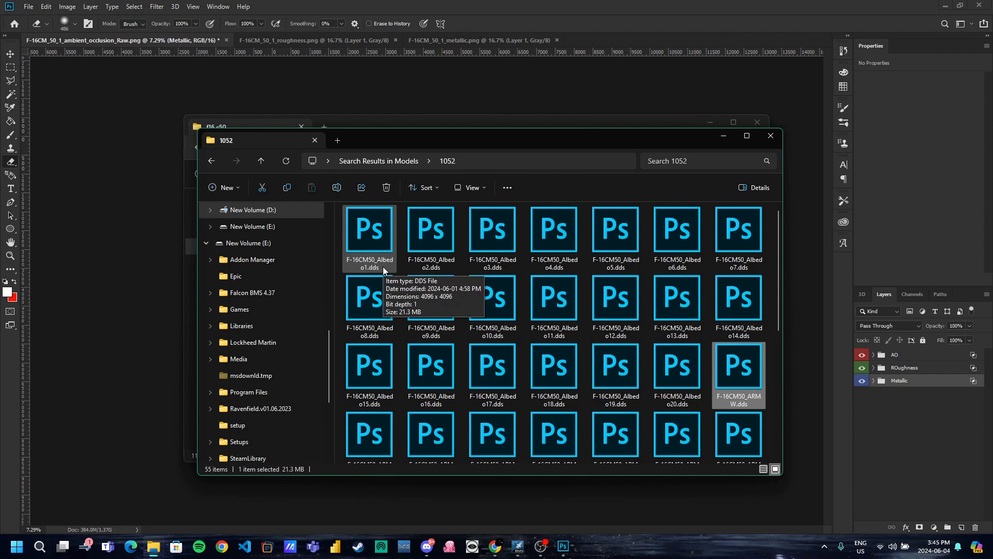
pyautogui.click(51, 6)
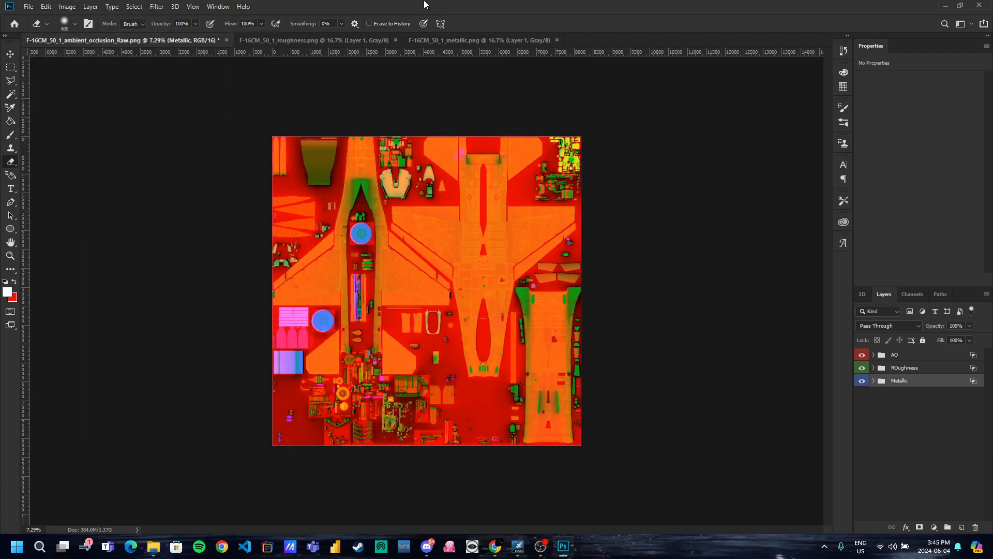
# Review the Intel Texture Works DDS export options for the packed texture with the albedo preset, and close them without exporting
pyautogui.click(27, 9)
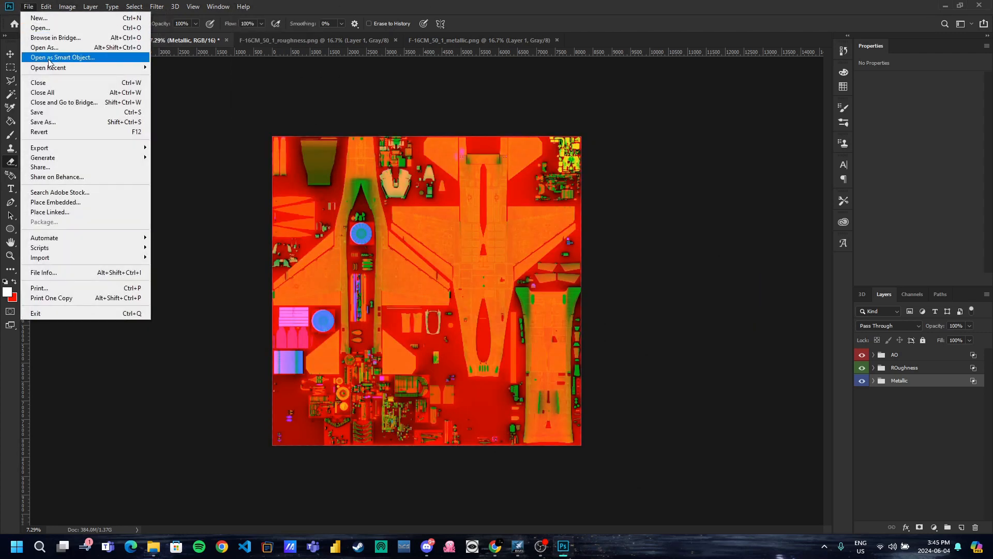
pyautogui.click(48, 120)
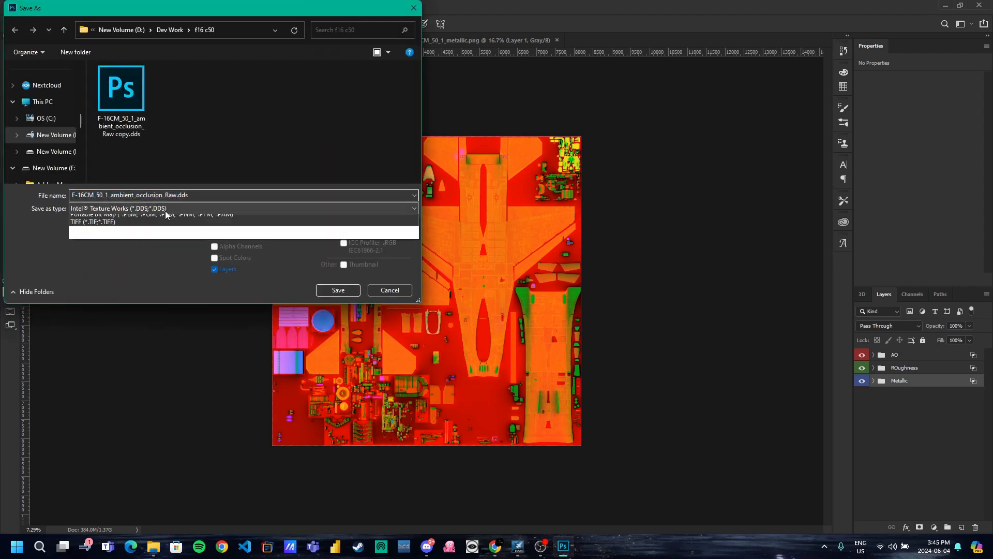
pyautogui.click(339, 289)
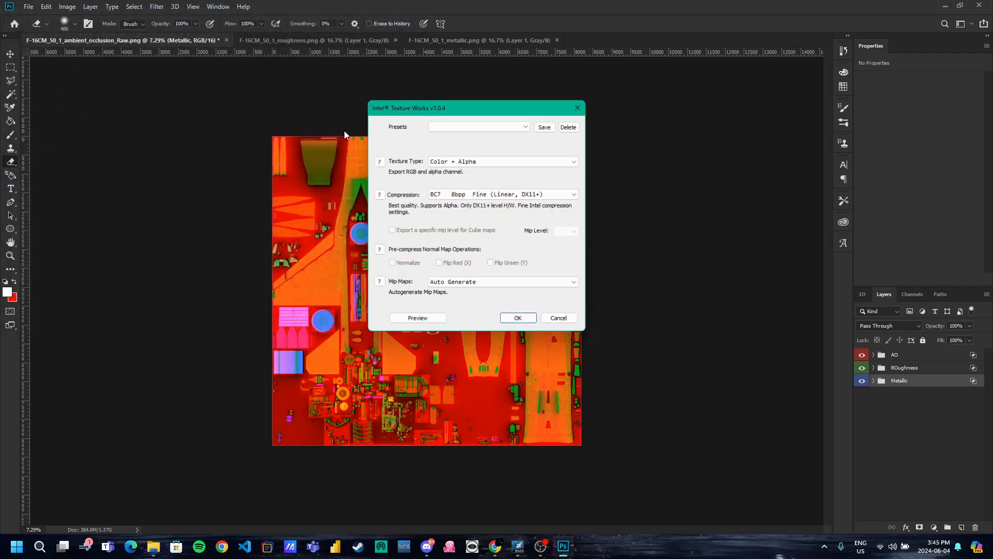
pyautogui.click(428, 129)
pyautogui.click(438, 142)
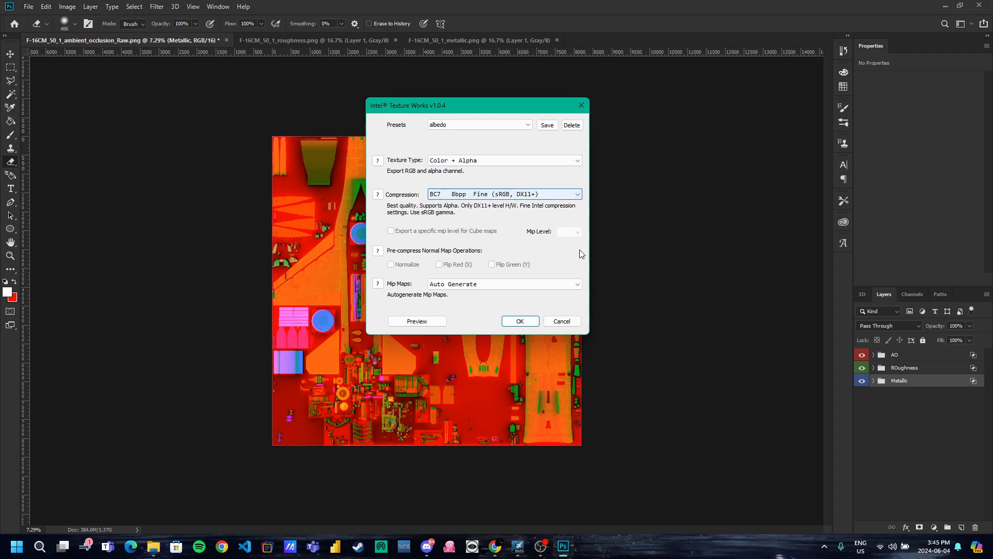
pyautogui.click(574, 325)
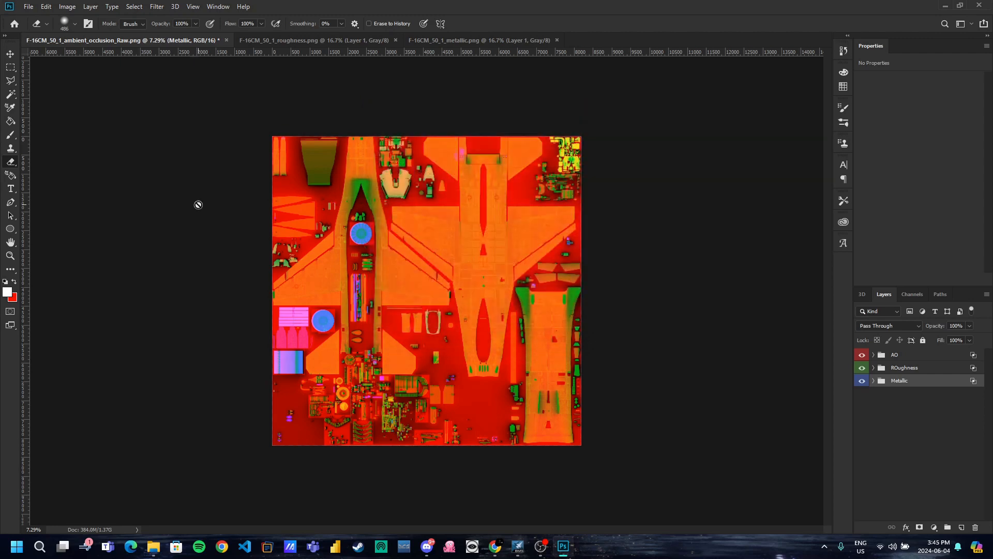
pyautogui.click(21, 6)
pyautogui.click(58, 124)
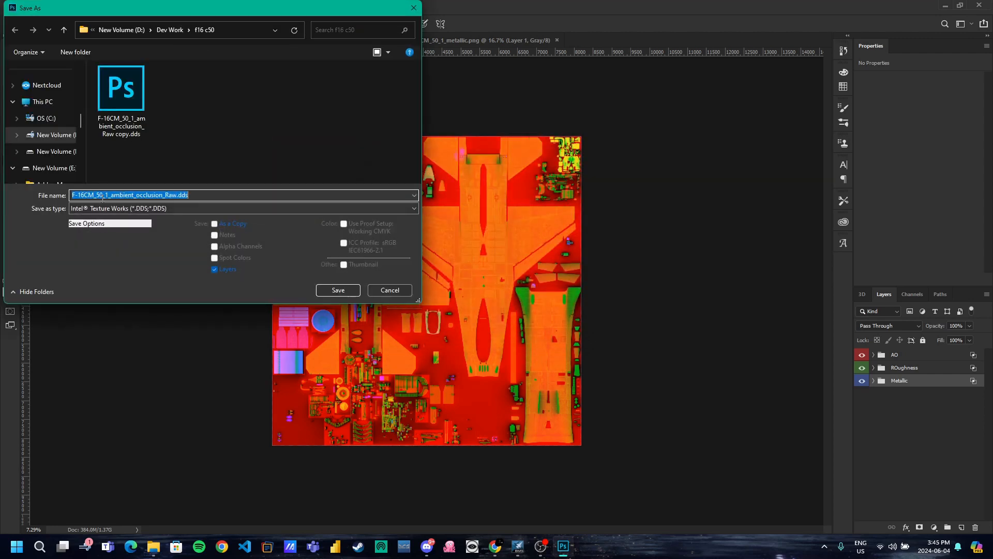
pyautogui.click(103, 207)
pyautogui.click(104, 249)
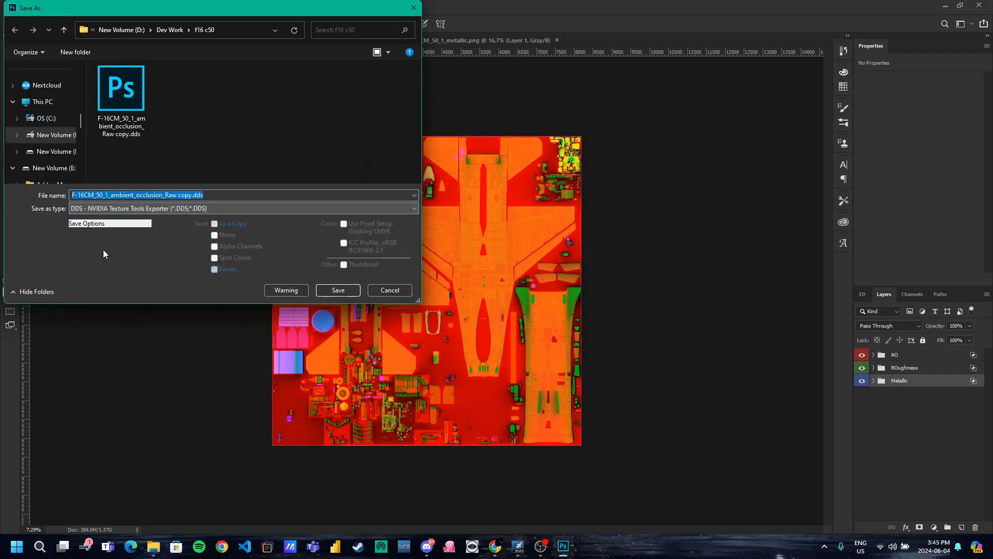
pyautogui.click(338, 290)
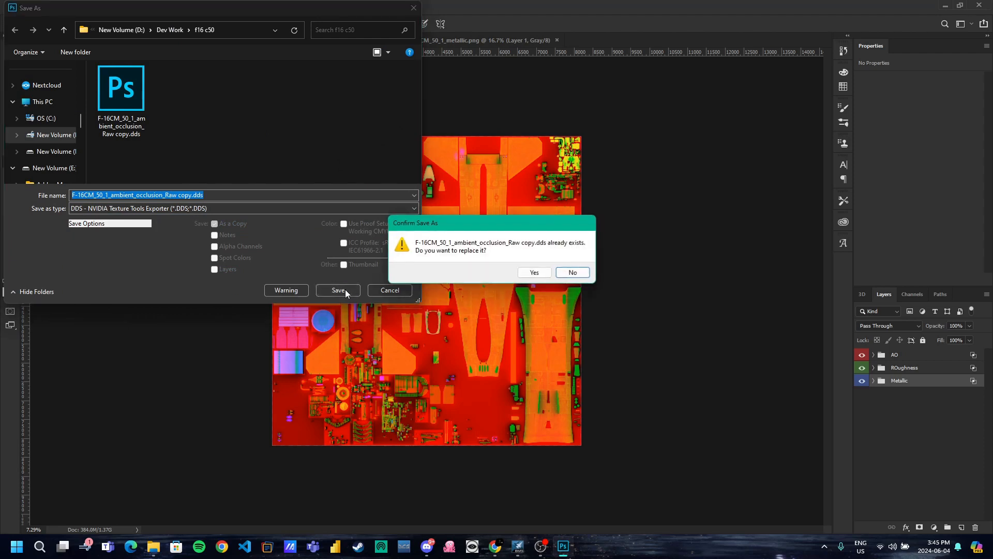
pyautogui.click(574, 273)
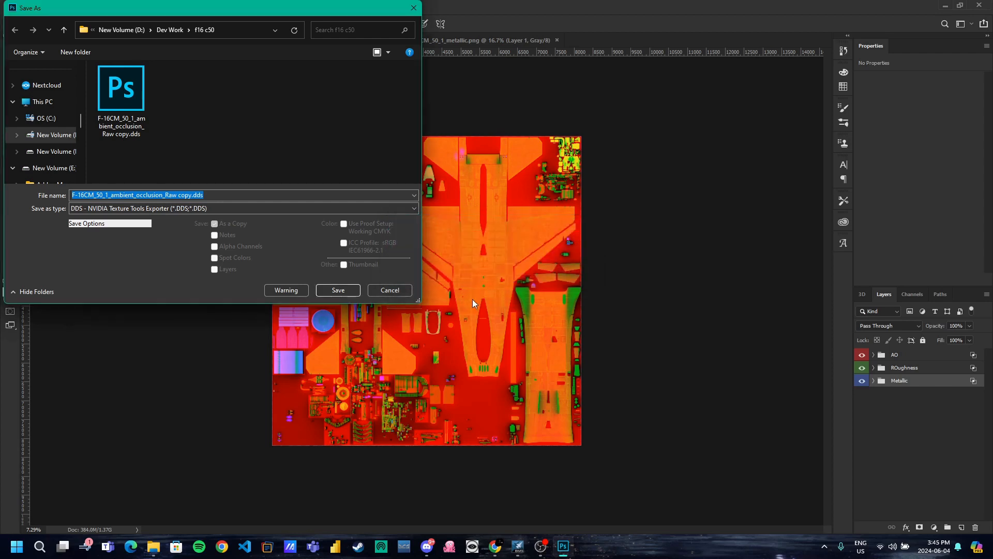
pyautogui.click(388, 290)
# Try to save the F-16CM_50_1_roughness image as a DDS copy in the f16 c50 folder using the NVIDIA Texture Tools Exporter format
pyautogui.click(342, 42)
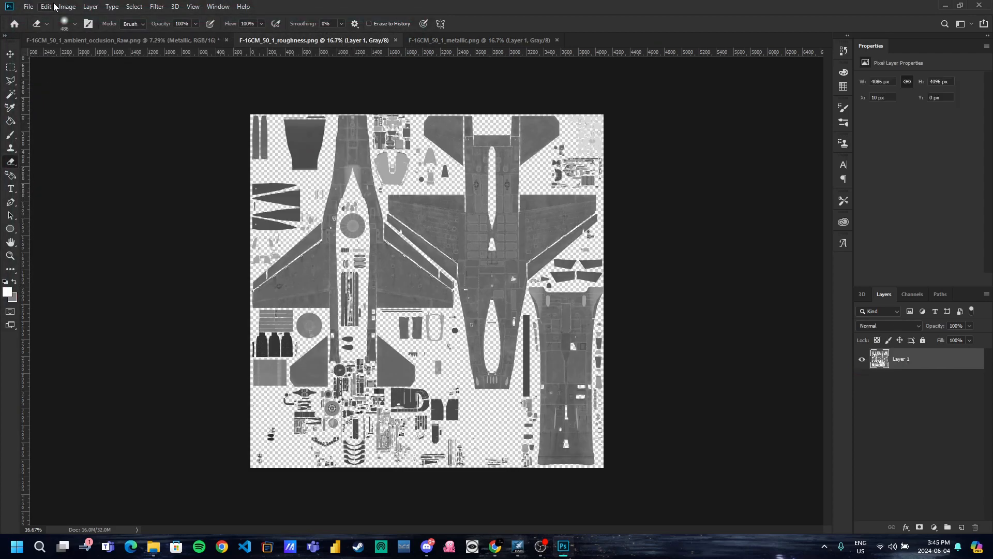
pyautogui.click(29, 6)
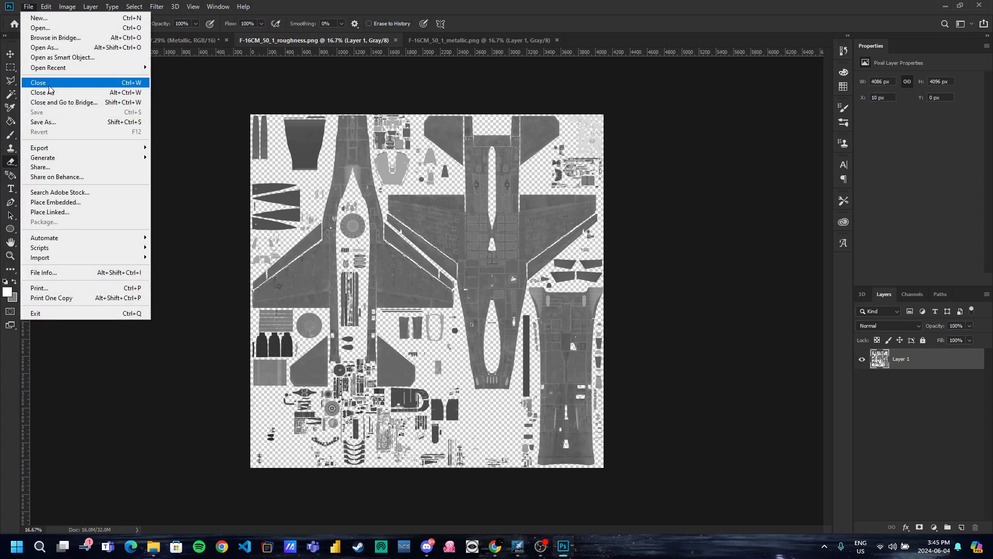
pyautogui.click(45, 122)
pyautogui.click(153, 209)
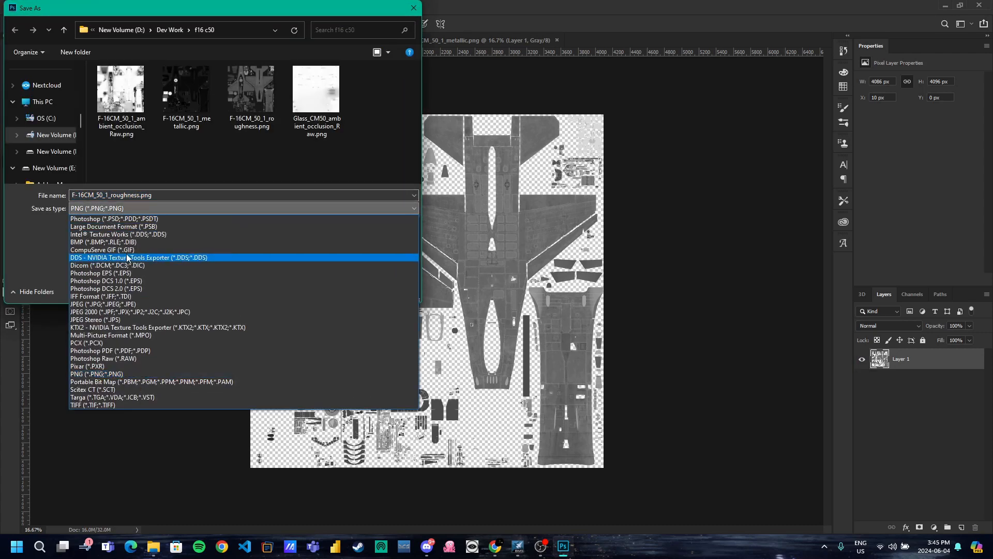
pyautogui.click(107, 258)
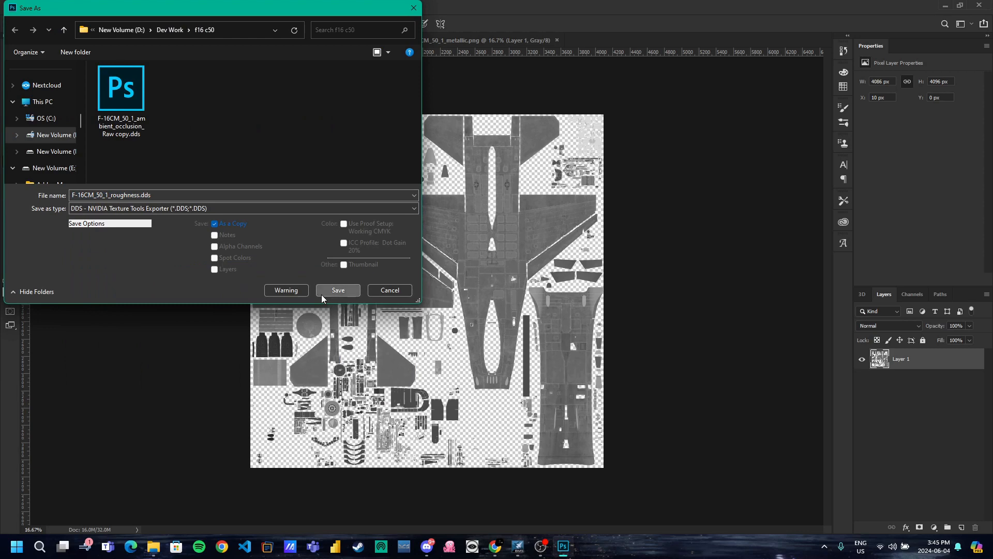
pyautogui.click(321, 293)
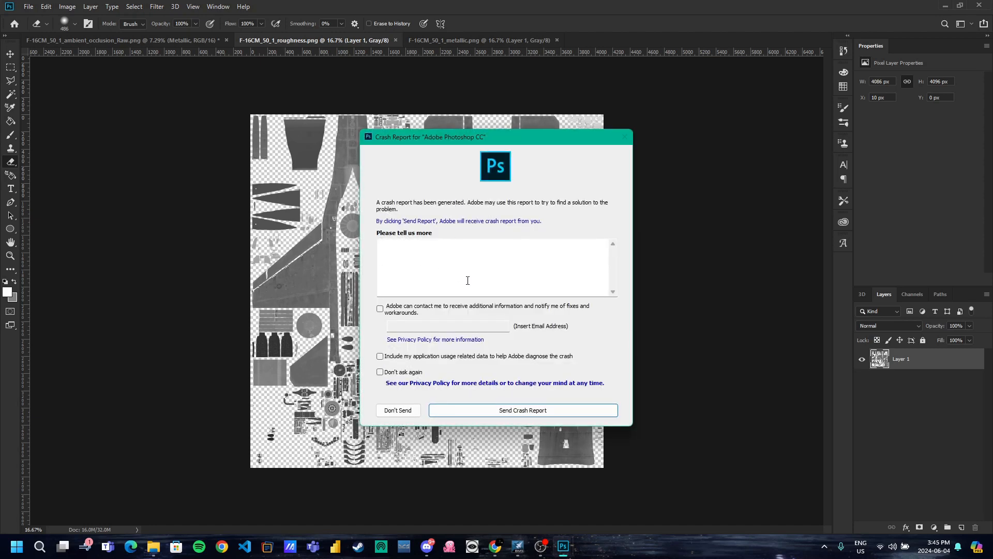
# Dismiss the crash report without sending it and move the 1052 folder window over the f16 c50 window
pyautogui.moveTo(417, 140); pyautogui.dragTo(397, 144)
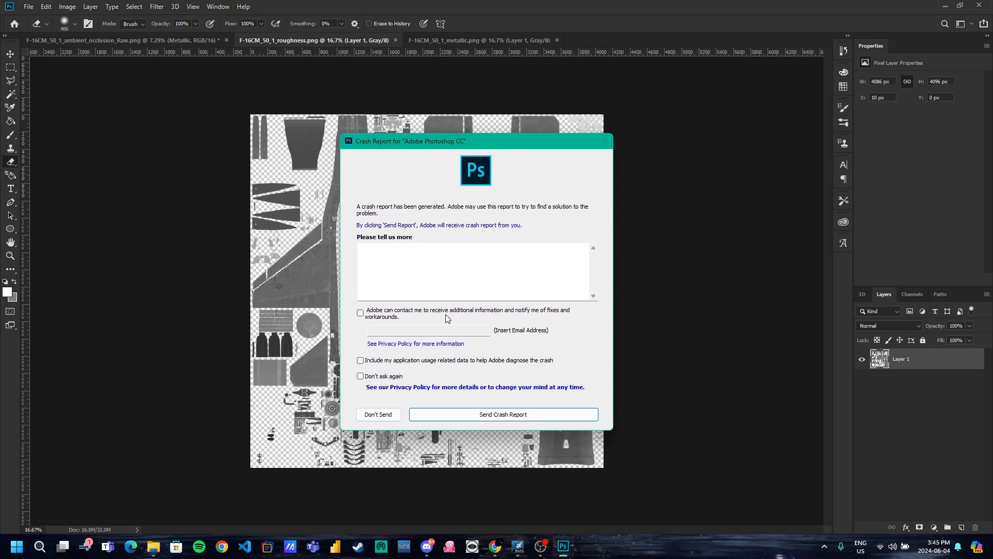
pyautogui.click(378, 414)
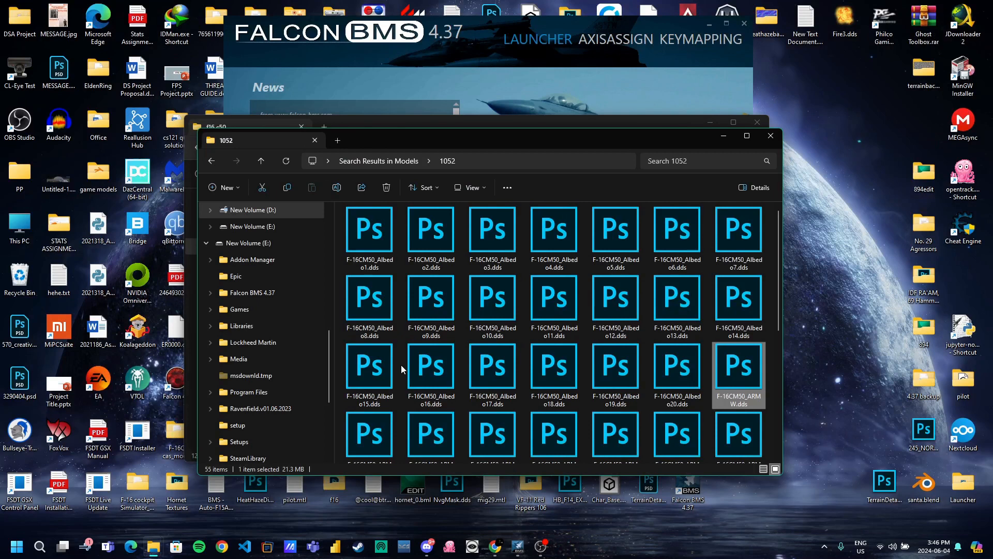
pyautogui.moveTo(463, 141); pyautogui.dragTo(443, 133)
pyautogui.moveTo(448, 130); pyautogui.dragTo(446, 127)
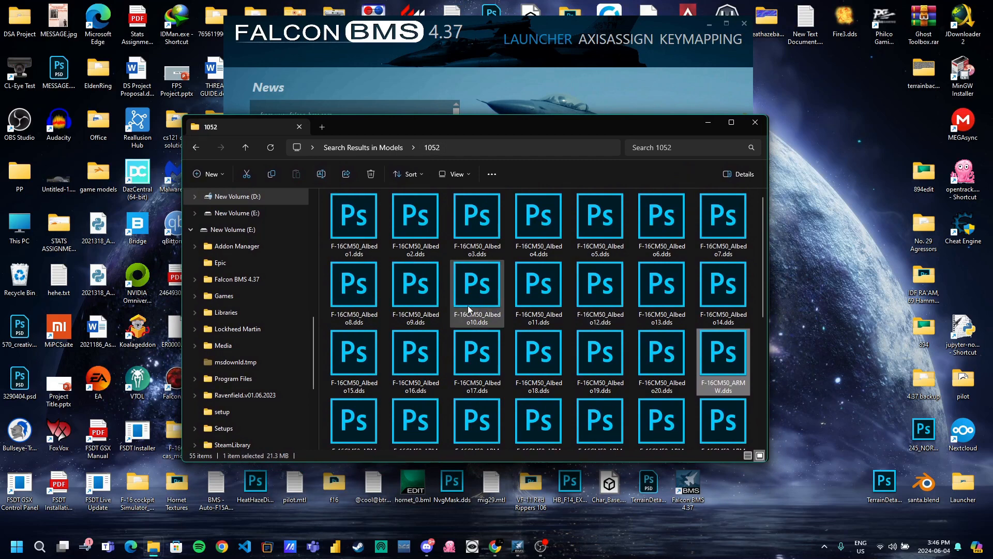